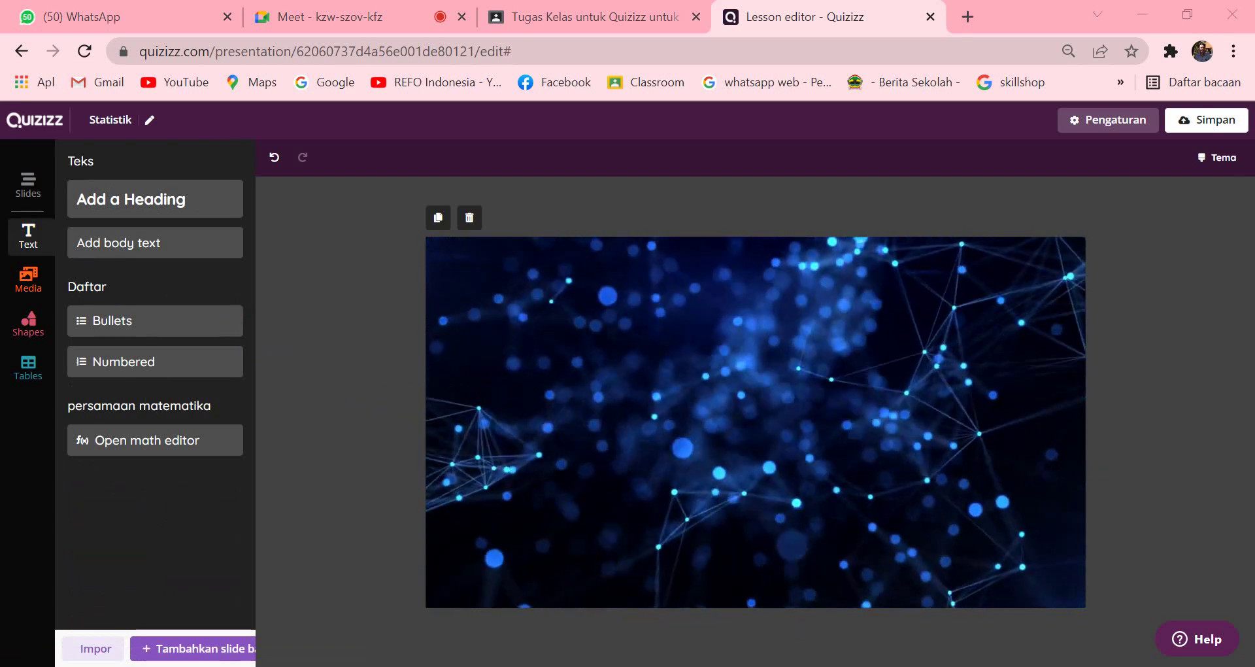
# Step: Switch to File Explorer and open the Word document BAB_I_STATISTIKA_Kompetensi_Dasar_Indika from the Downloads folder
pyautogui.hotkey('alt', 'Tab')
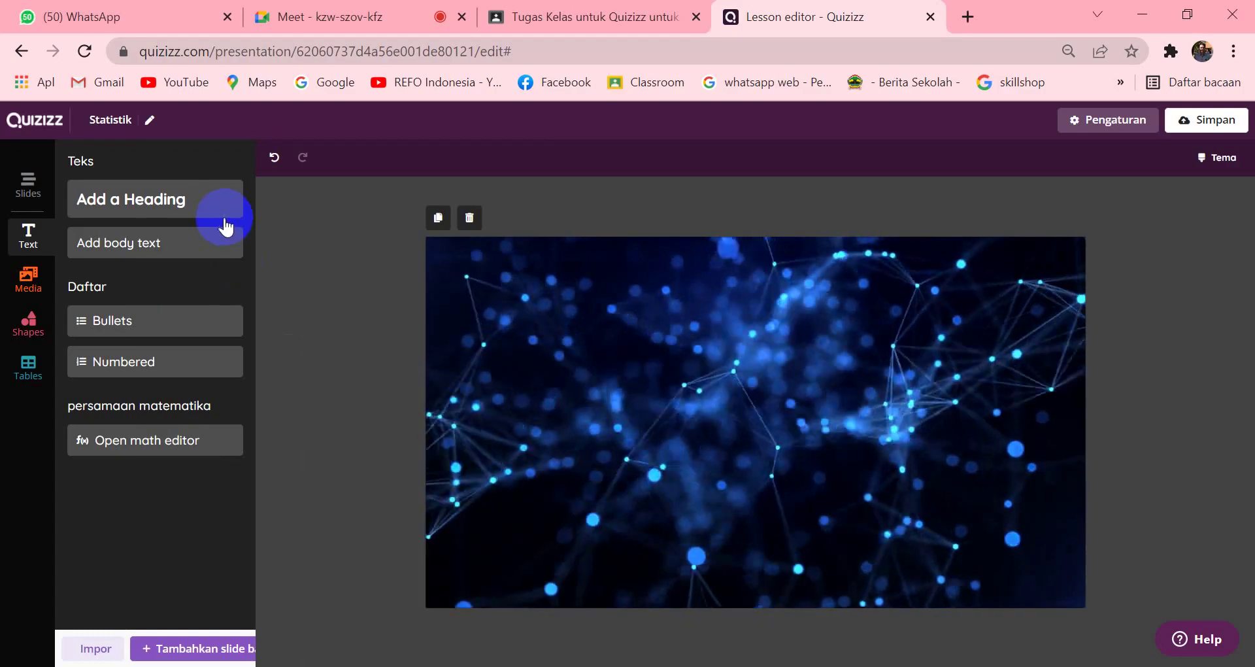
pyautogui.hotkey('alt', 'Tab')
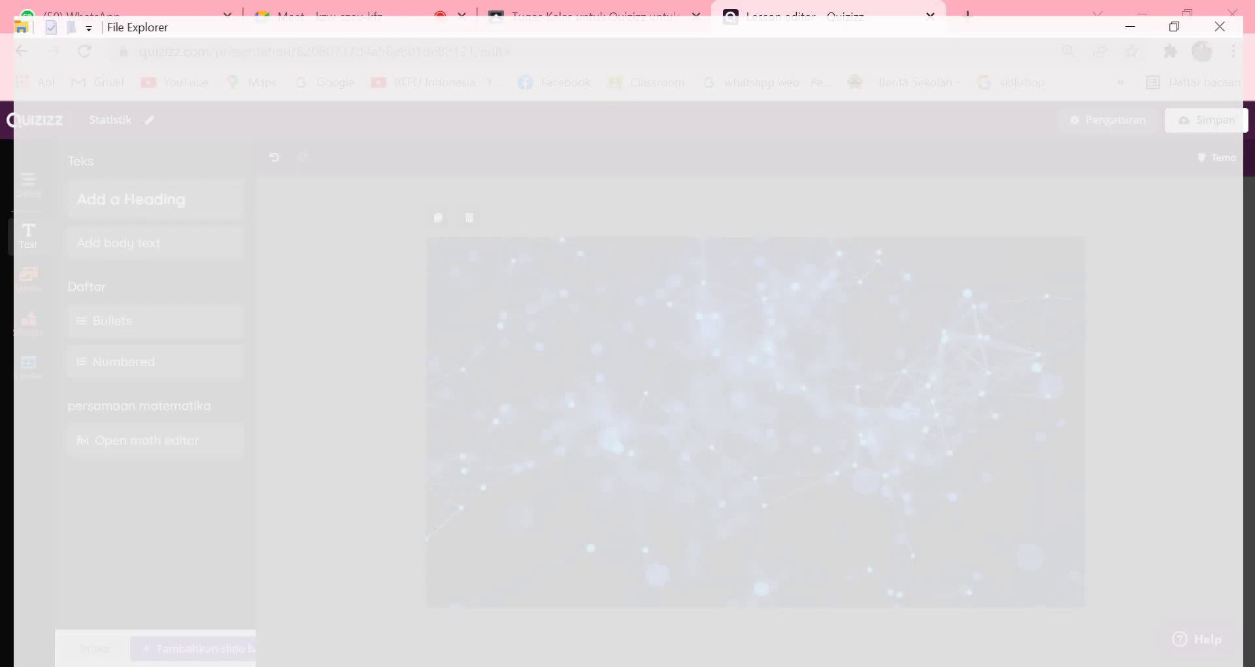
pyautogui.click(95, 409)
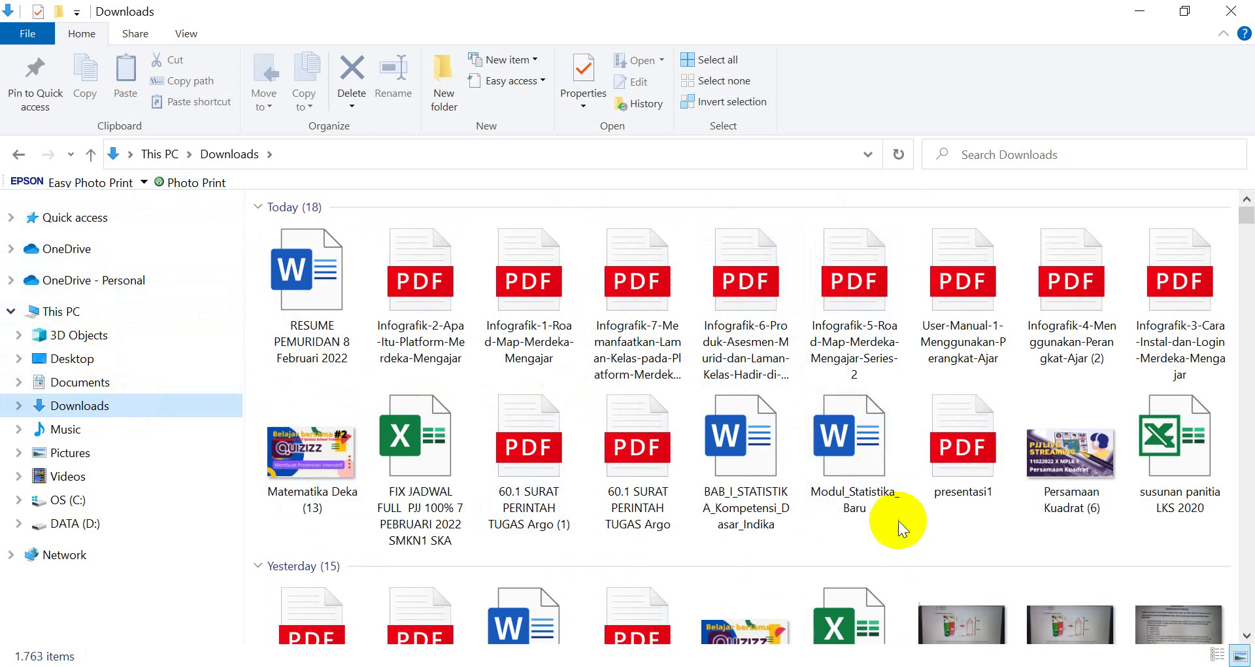
pyautogui.doubleClick(748, 460)
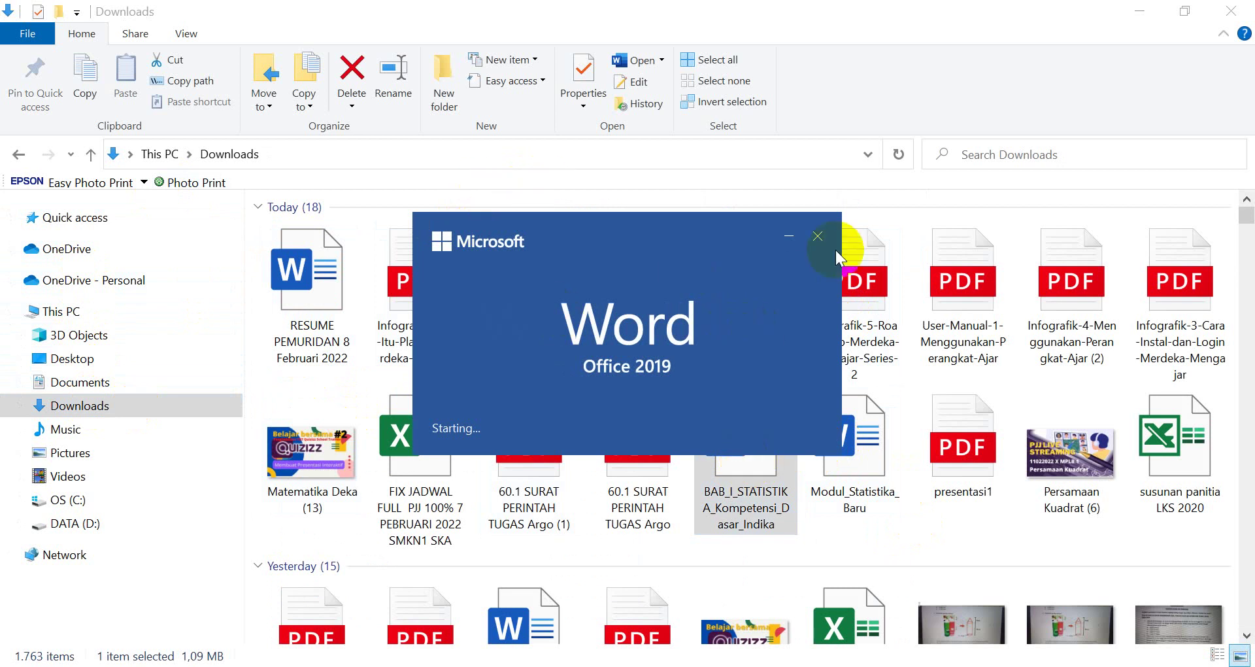
# Step: Look through the statistics chapter from the competency table to the mean definition under Ukuran Pemusatan Data
pyautogui.scroll(-4, 929, 418)
pyautogui.scroll(-15, 938, 421)
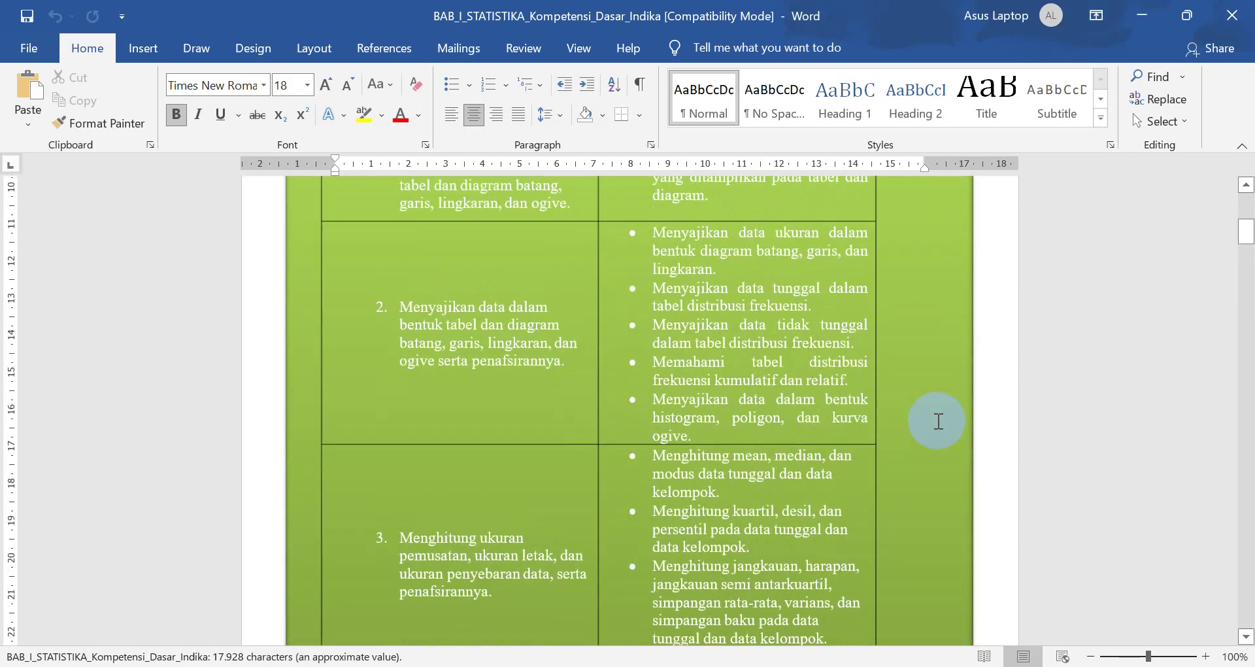
pyautogui.scroll(-15, 936, 421)
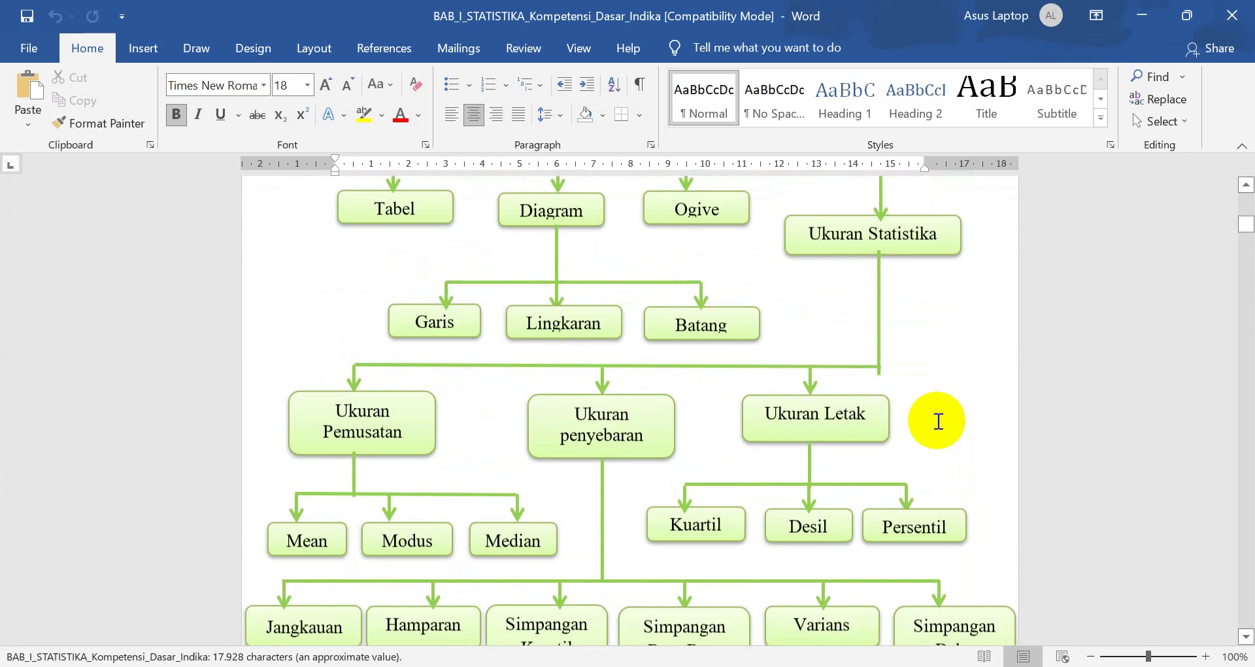
pyautogui.scroll(-6, 938, 421)
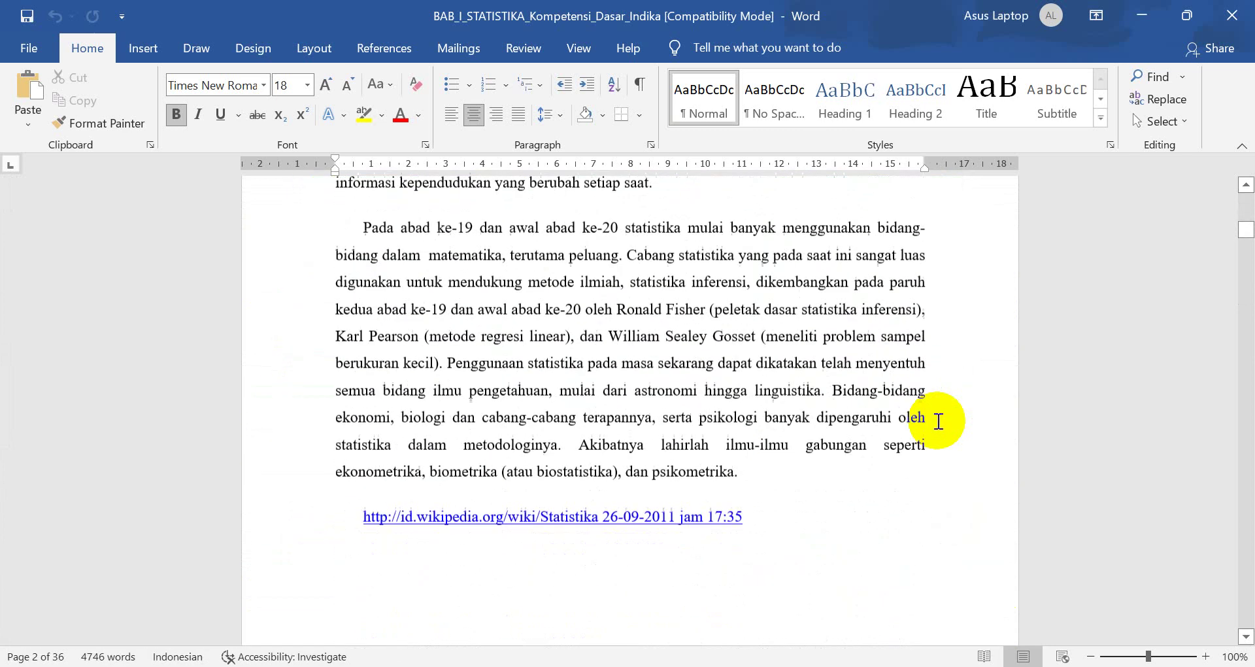
pyautogui.scroll(-15, 911, 377)
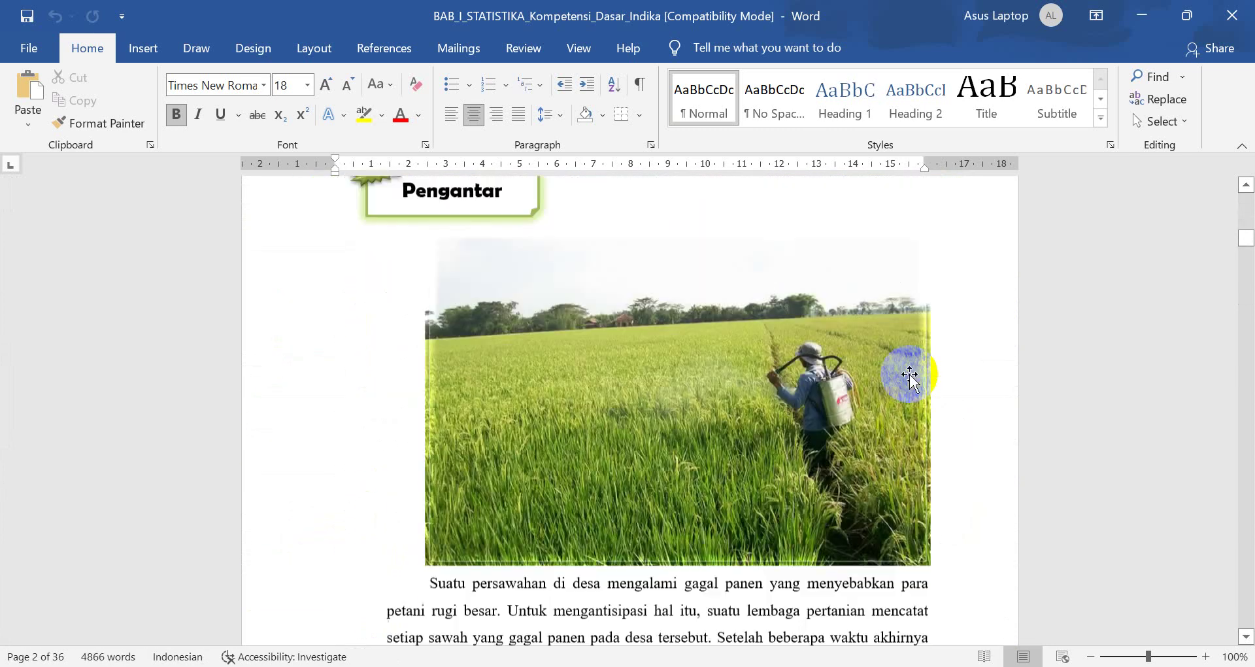
pyautogui.scroll(-6, 910, 376)
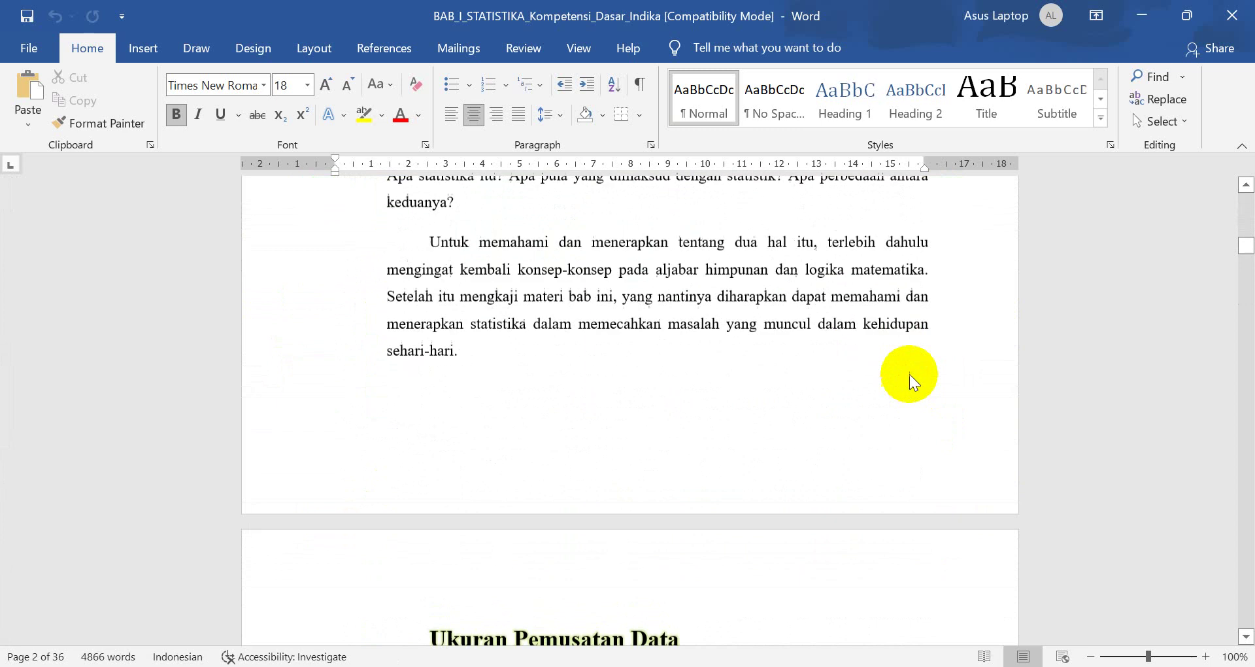
pyautogui.scroll(-5, 911, 375)
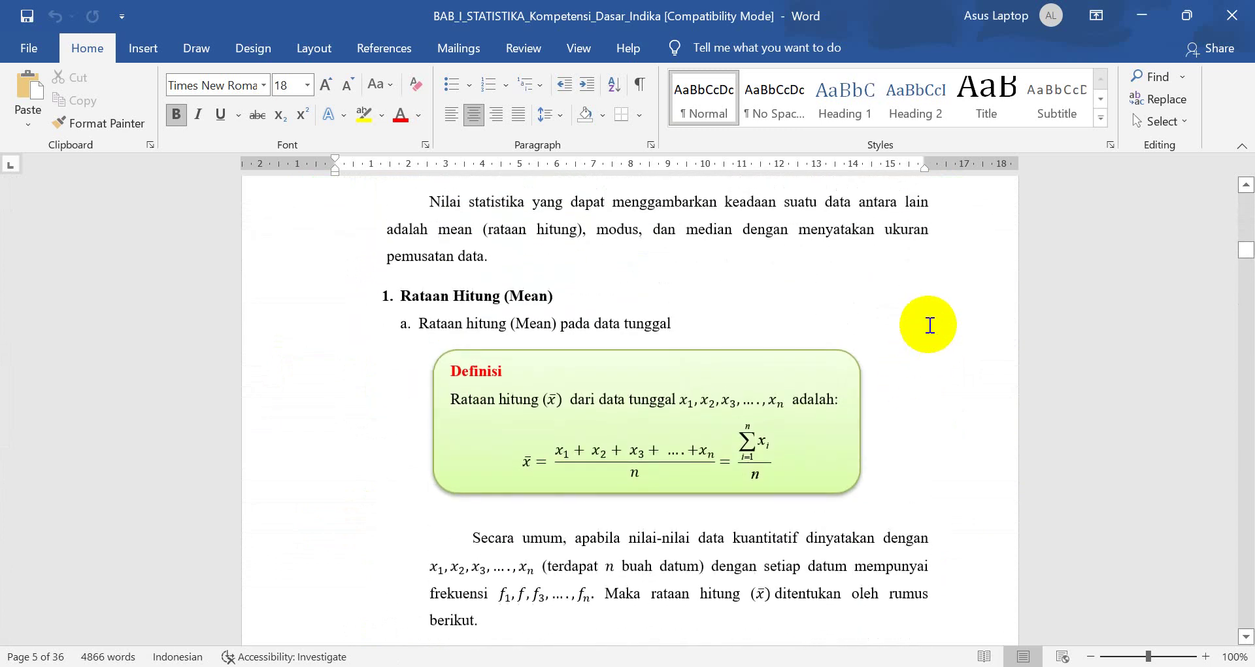
pyautogui.scroll(2, 929, 325)
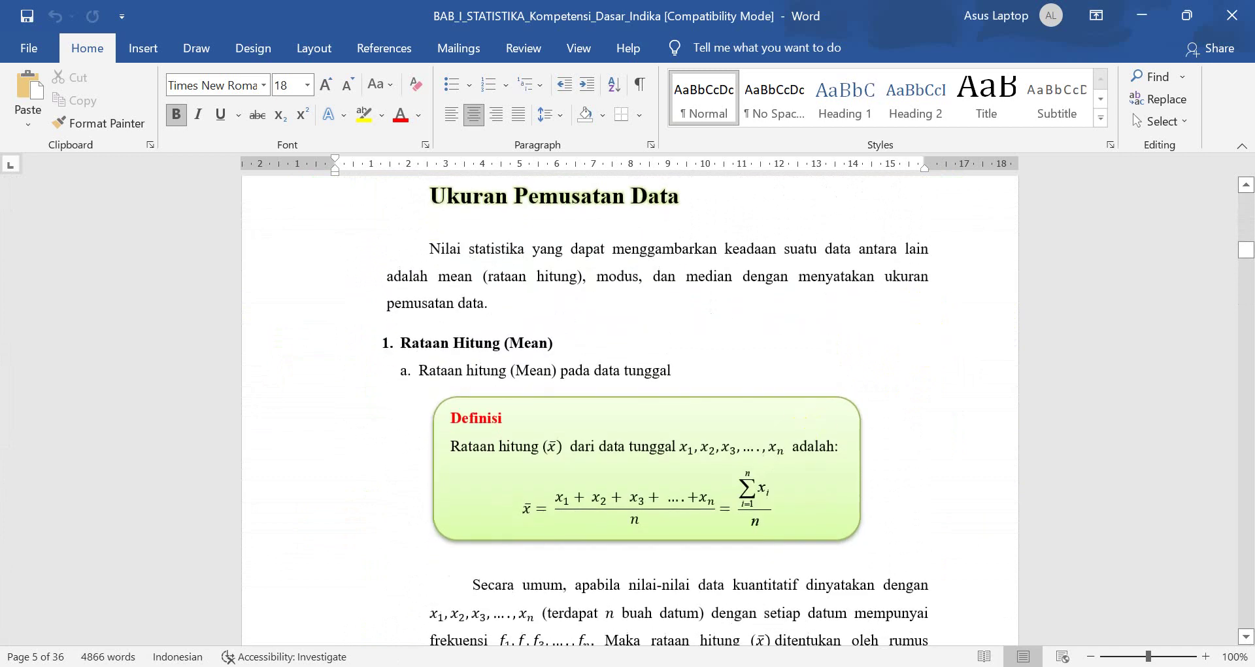
# Step: Open the Modul_Statistika_Baru document from the Downloads folder and look through its table of contents
pyautogui.hotkey('alt', 'Tab')
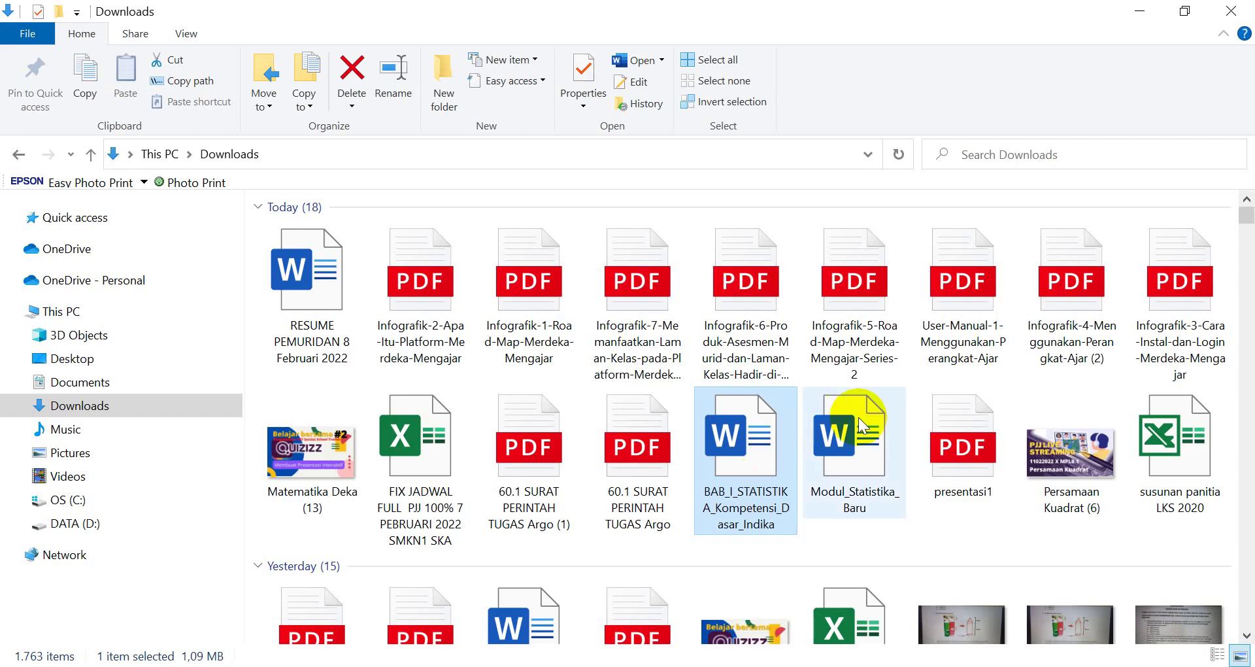
pyautogui.doubleClick(858, 449)
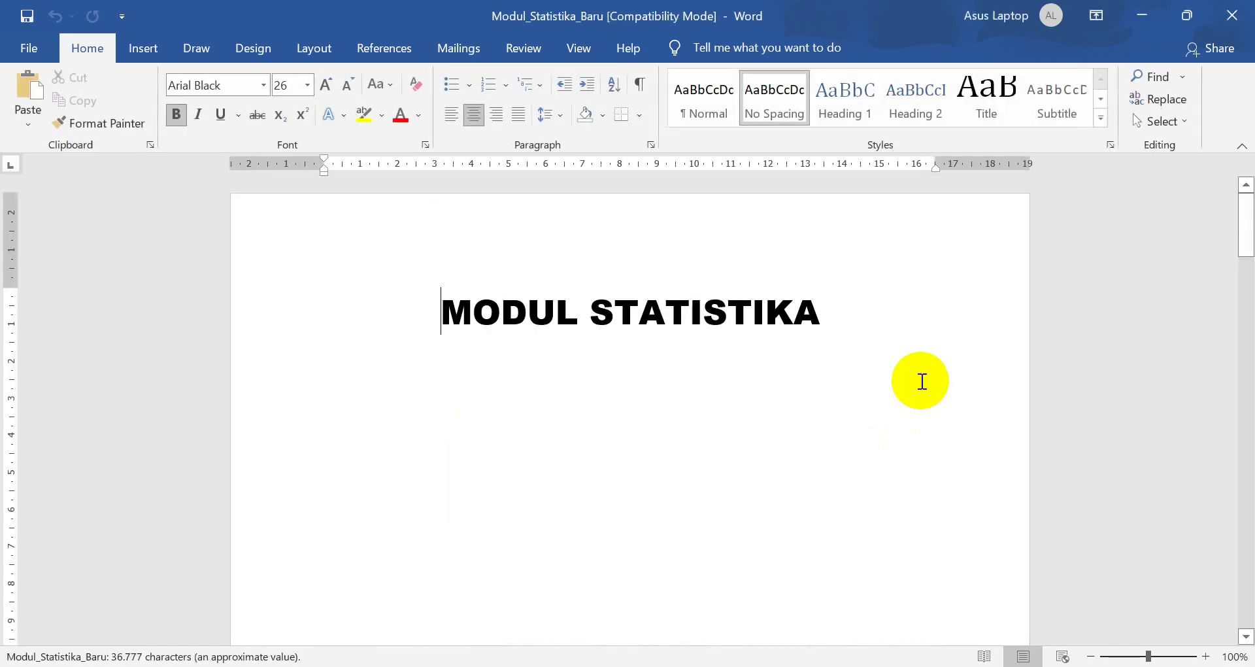
pyautogui.scroll(-20, 786, 381)
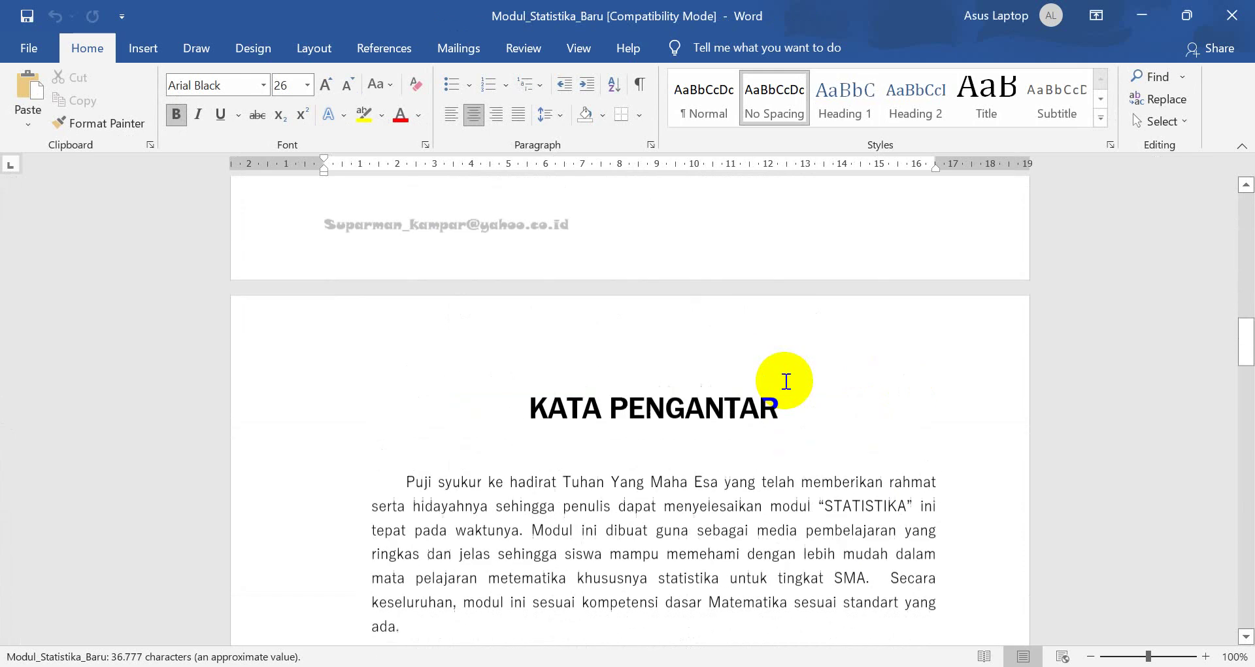
pyautogui.scroll(-15, 786, 381)
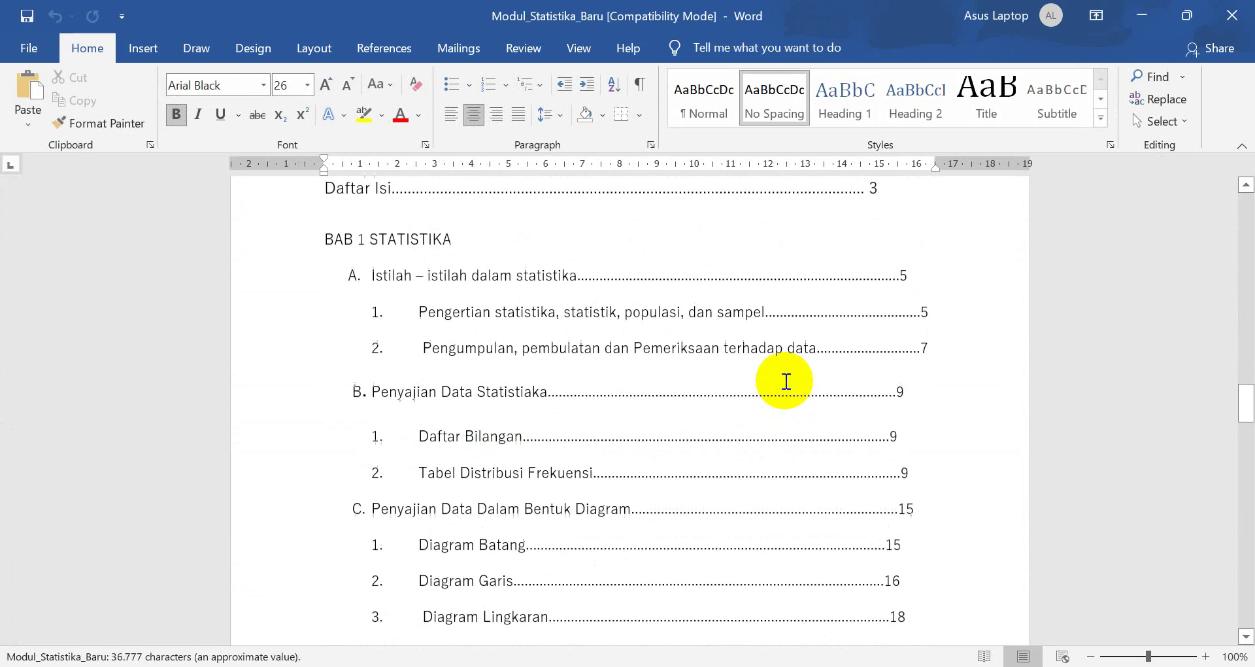
pyautogui.scroll(8, 786, 381)
pyautogui.scroll(-6, 786, 381)
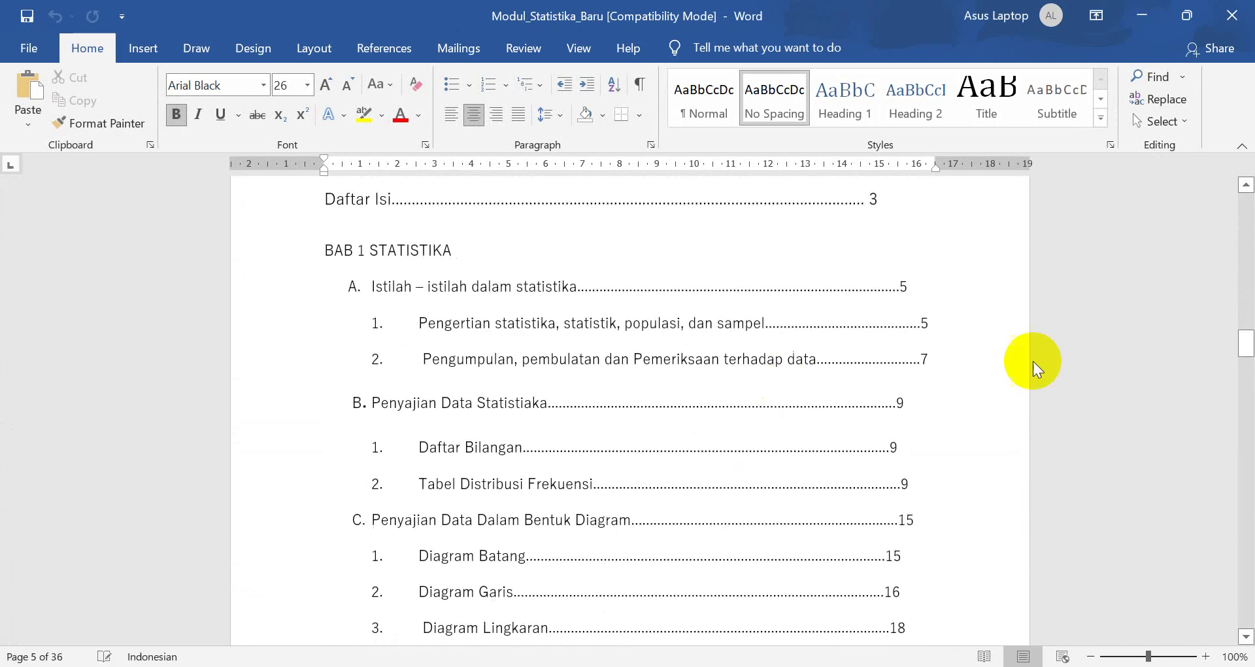
pyautogui.scroll(-10, 955, 425)
pyautogui.scroll(6, 950, 429)
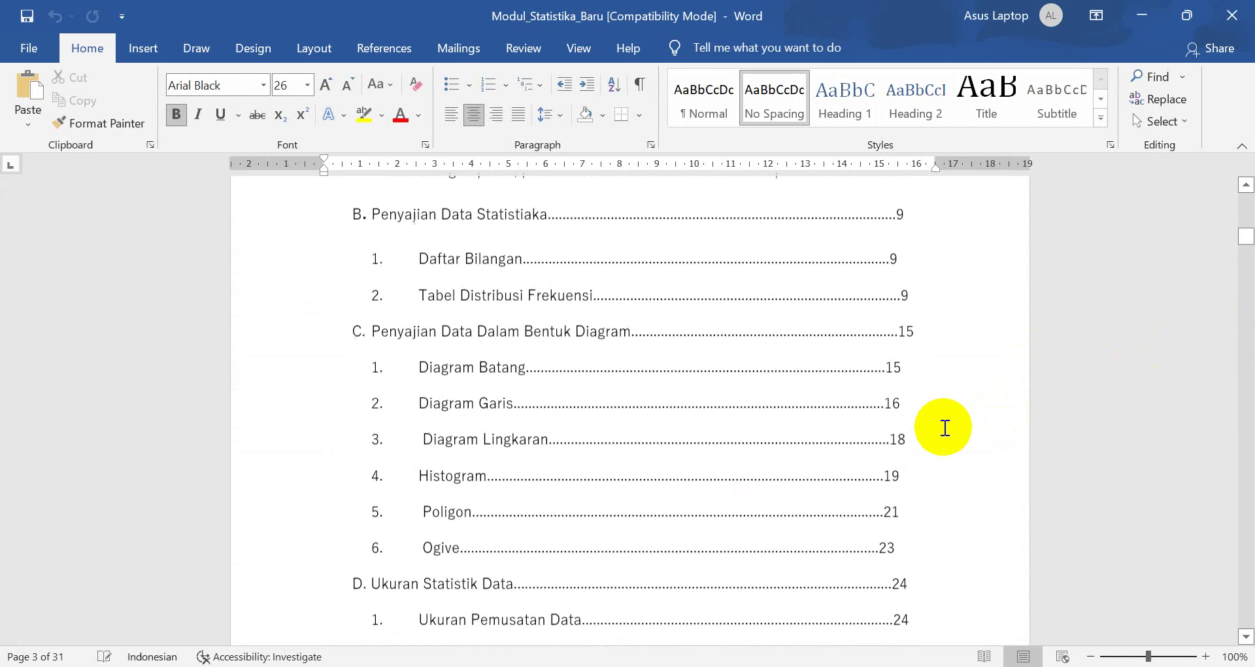
pyautogui.scroll(-10, 837, 417)
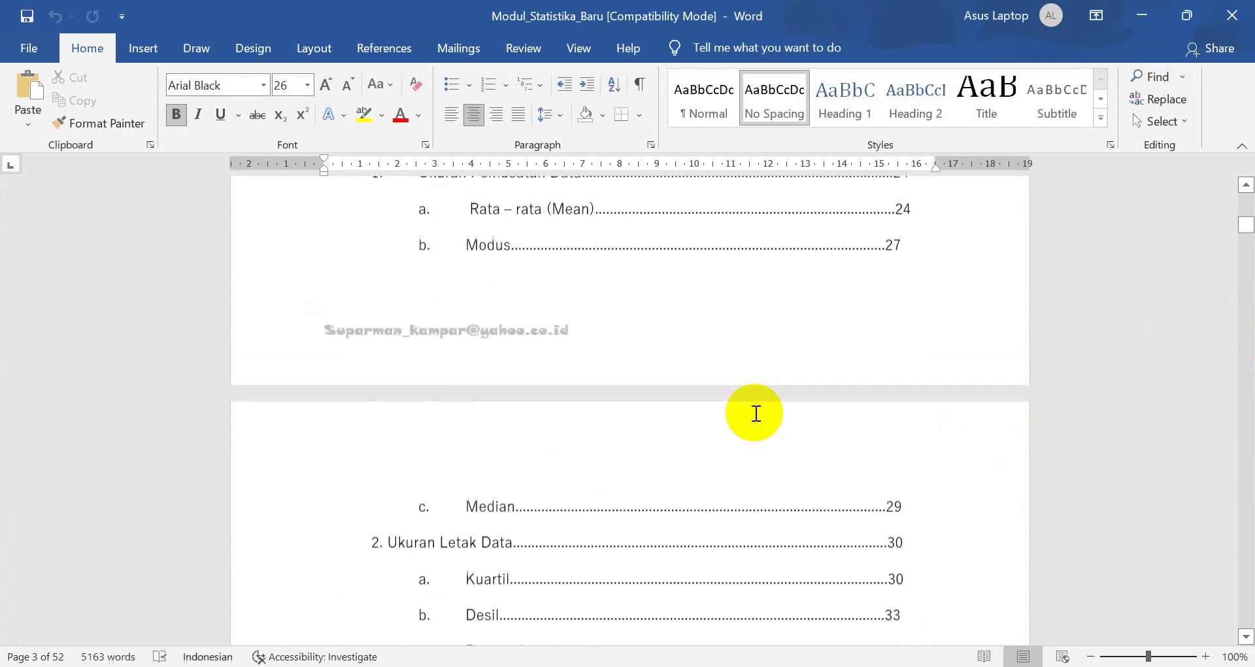
# Step: Copy the paragraph beginning "Statistika adalah suatu disiplin ilmu" from the section on Pengertian Statistika, Statistik, Populasi, dan Sampel
pyautogui.scroll(-10, 756, 413)
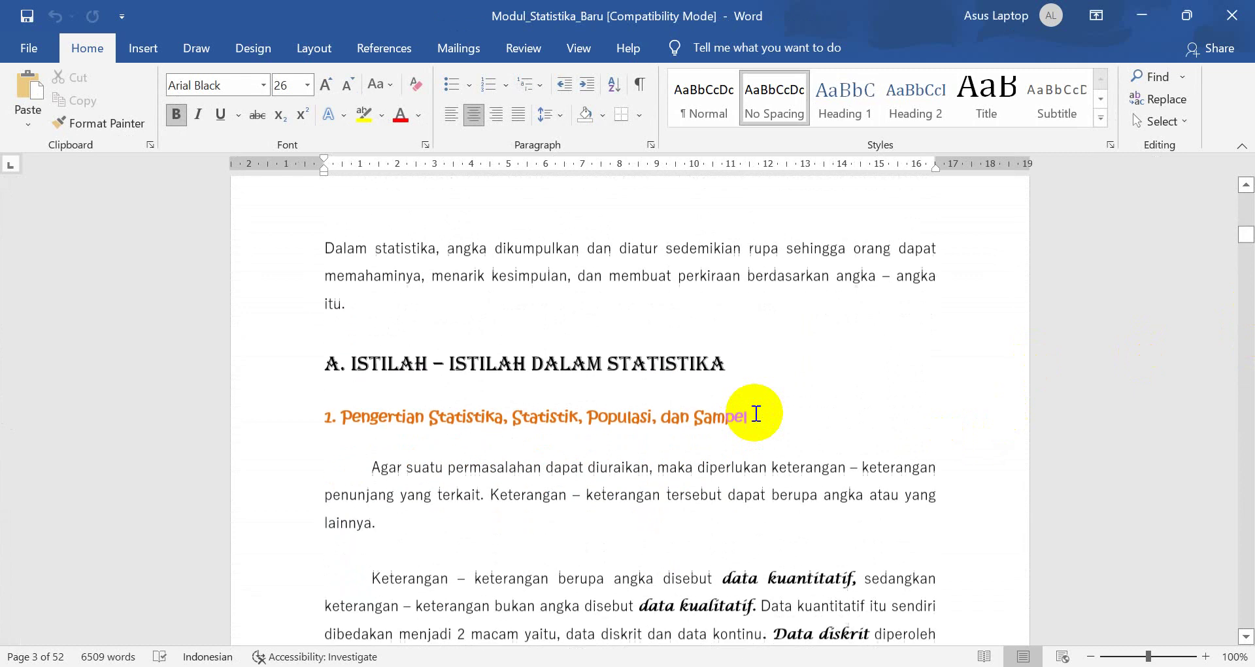
pyautogui.scroll(-8, 757, 413)
pyautogui.scroll(-4, 757, 413)
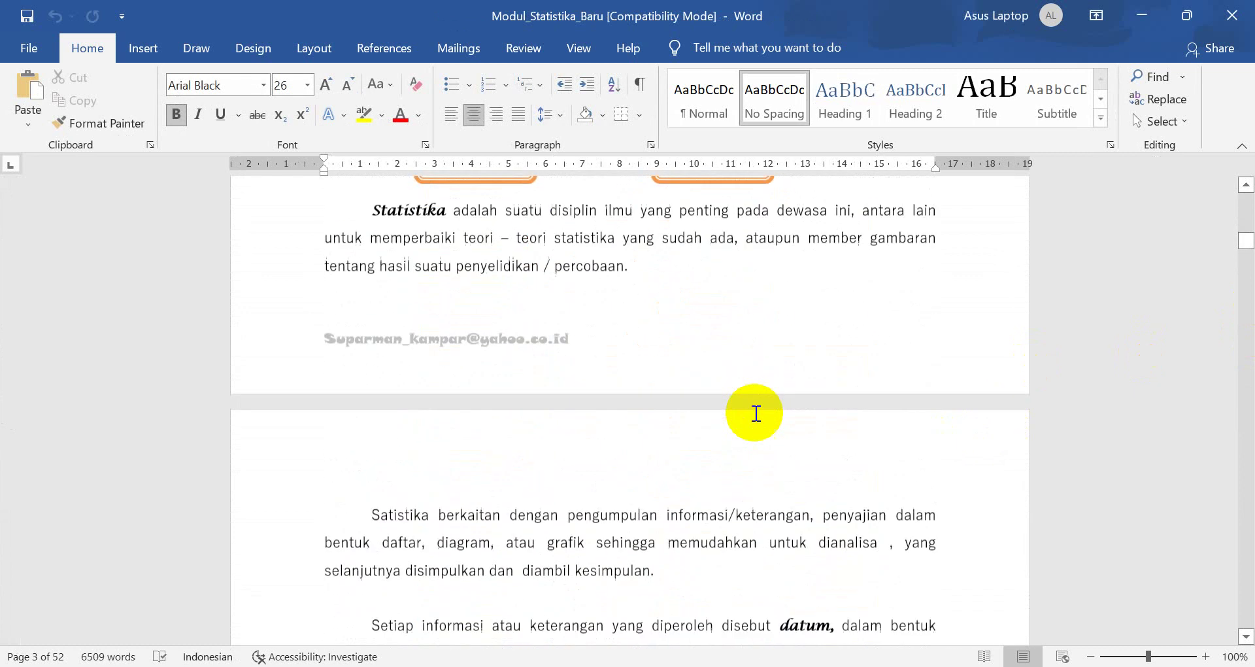
pyautogui.scroll(-1, 469, 271)
pyautogui.scroll(1, 460, 295)
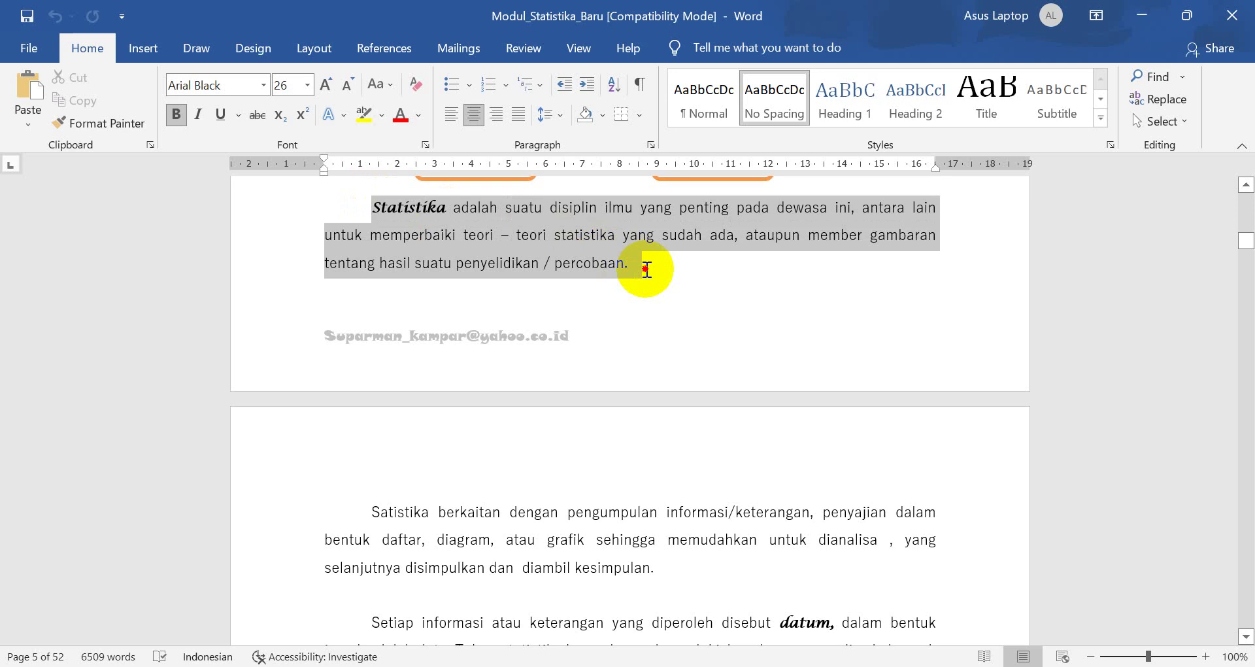
pyautogui.click(65, 100)
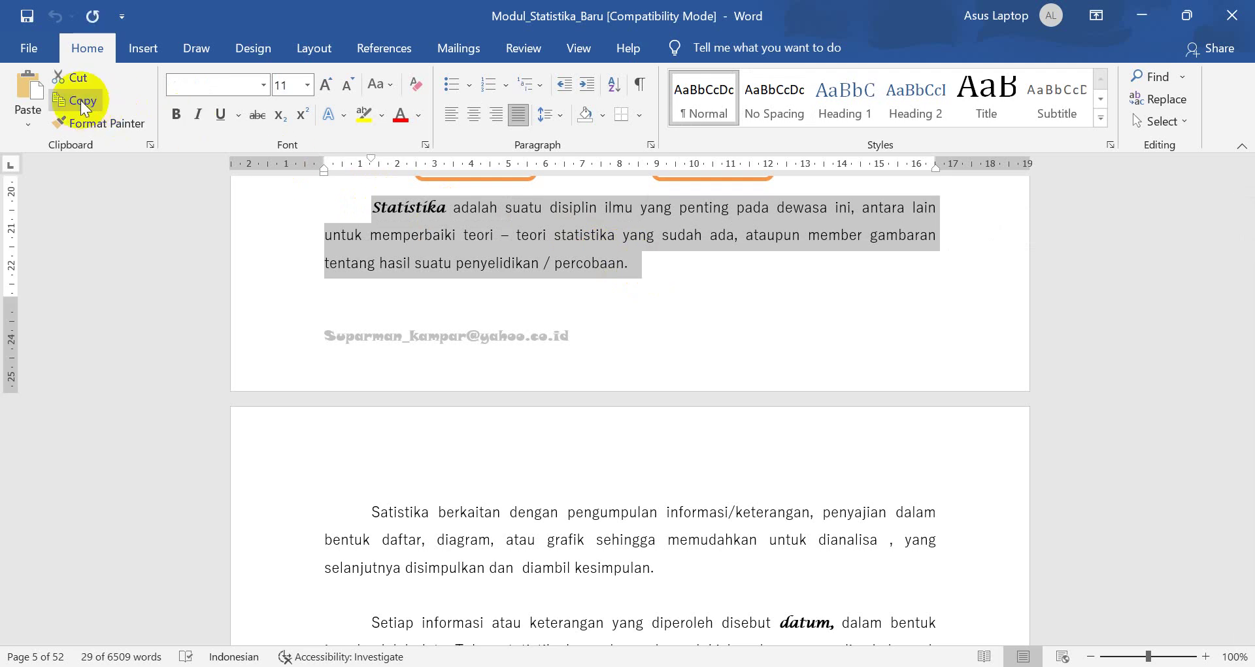
# Step: Switch to the Quizizz lesson editor and paste the copied Statistika paragraph into a new body text box on slide 2
pyautogui.click(736, 666)
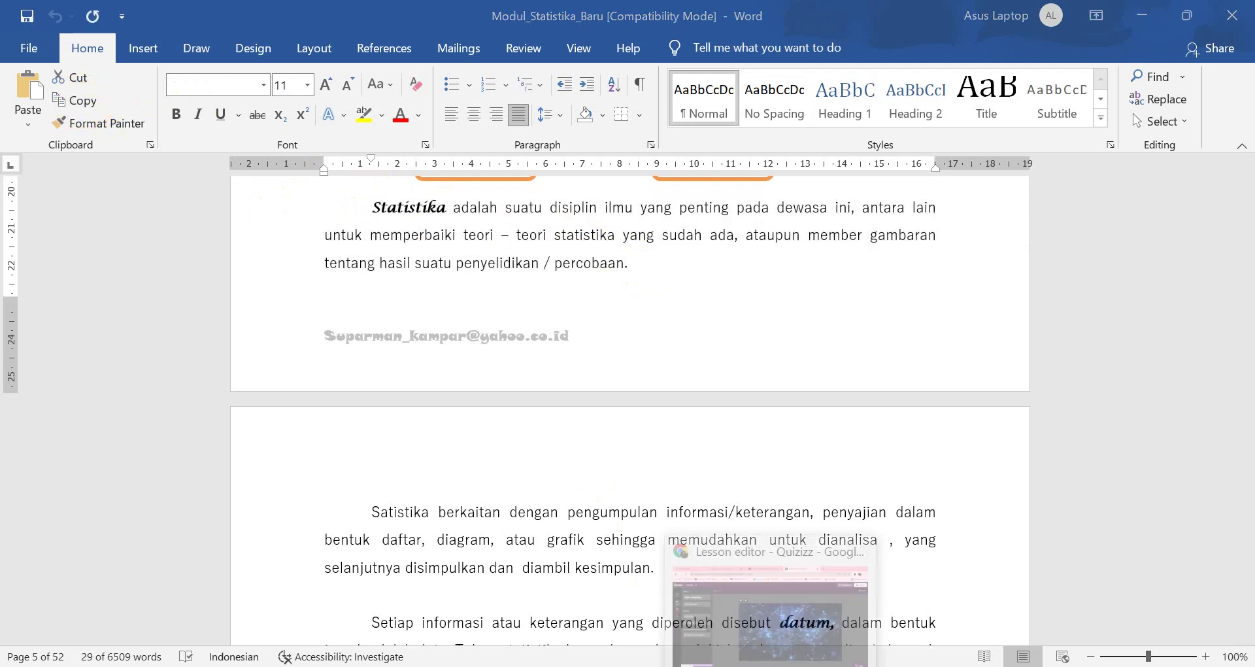
pyautogui.click(746, 543)
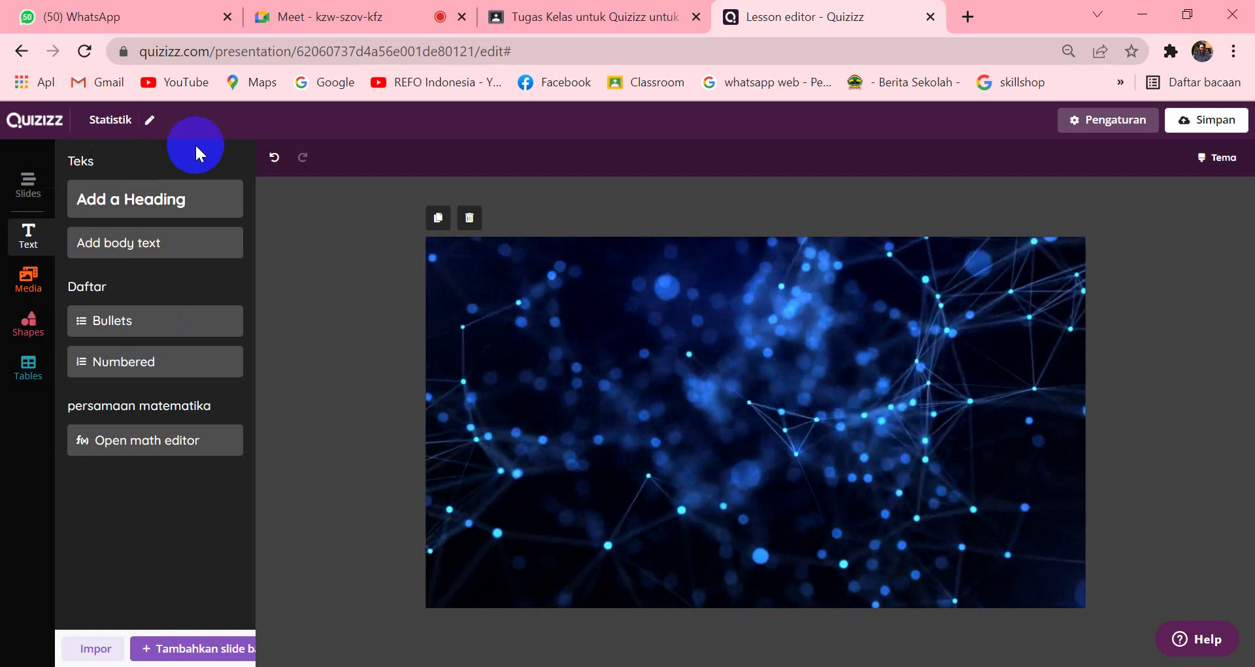
pyautogui.click(128, 245)
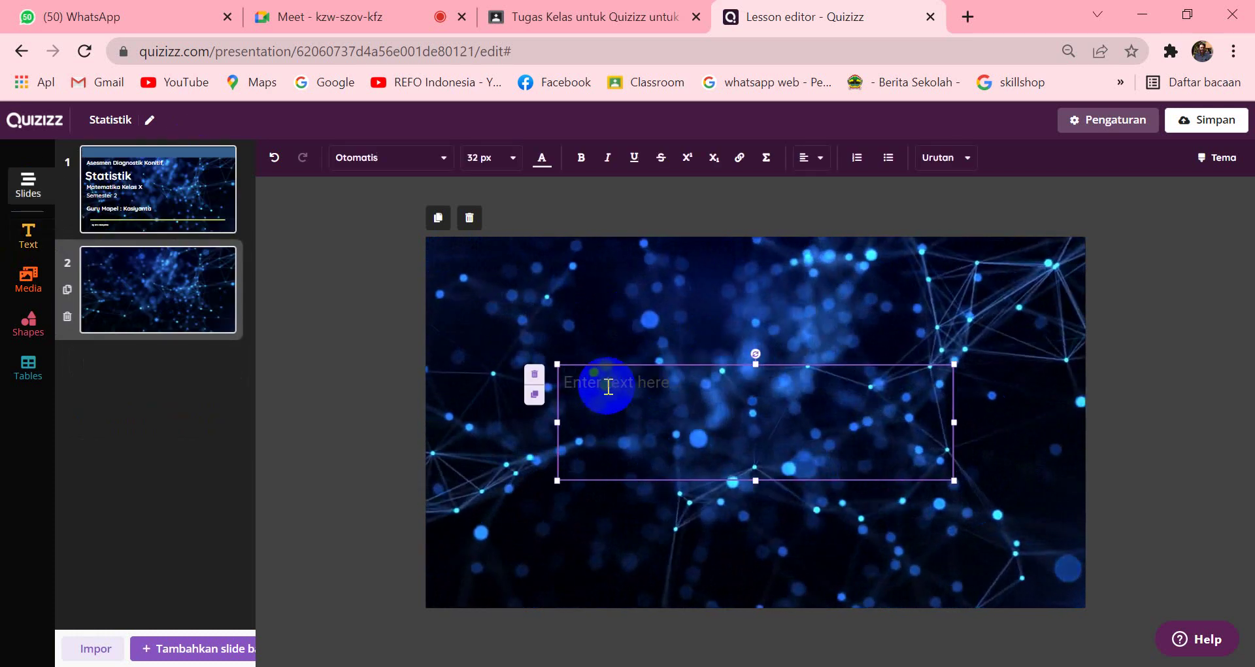
pyautogui.rightClick(585, 392)
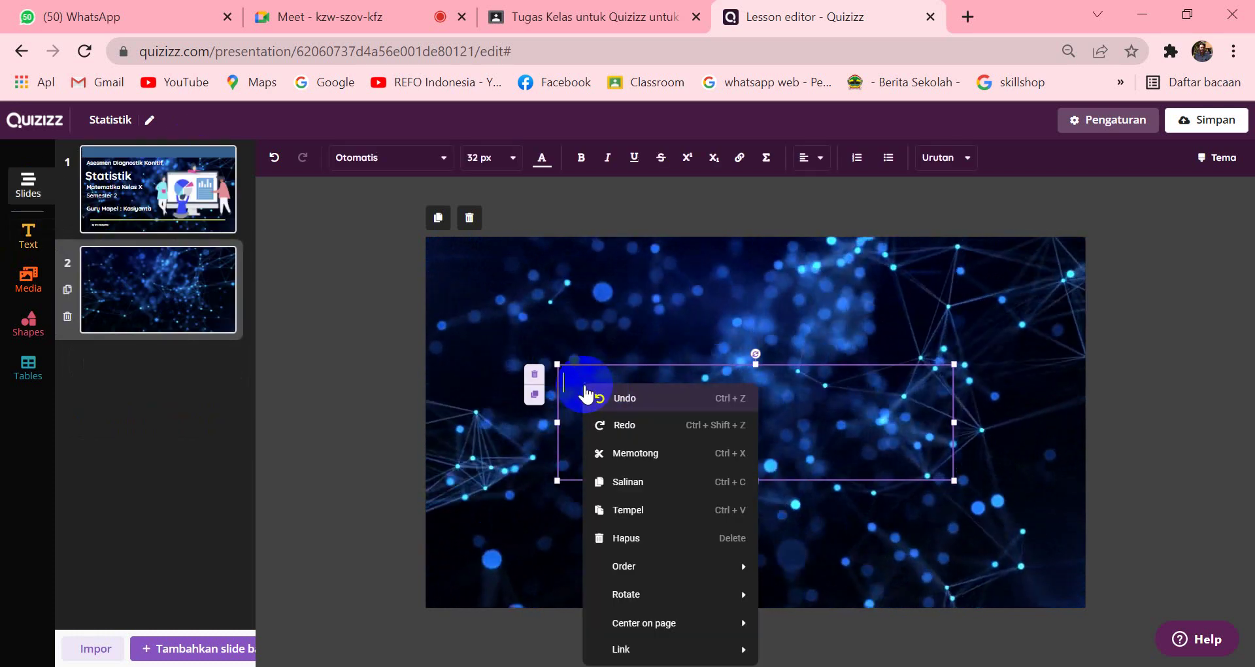
pyautogui.click(630, 509)
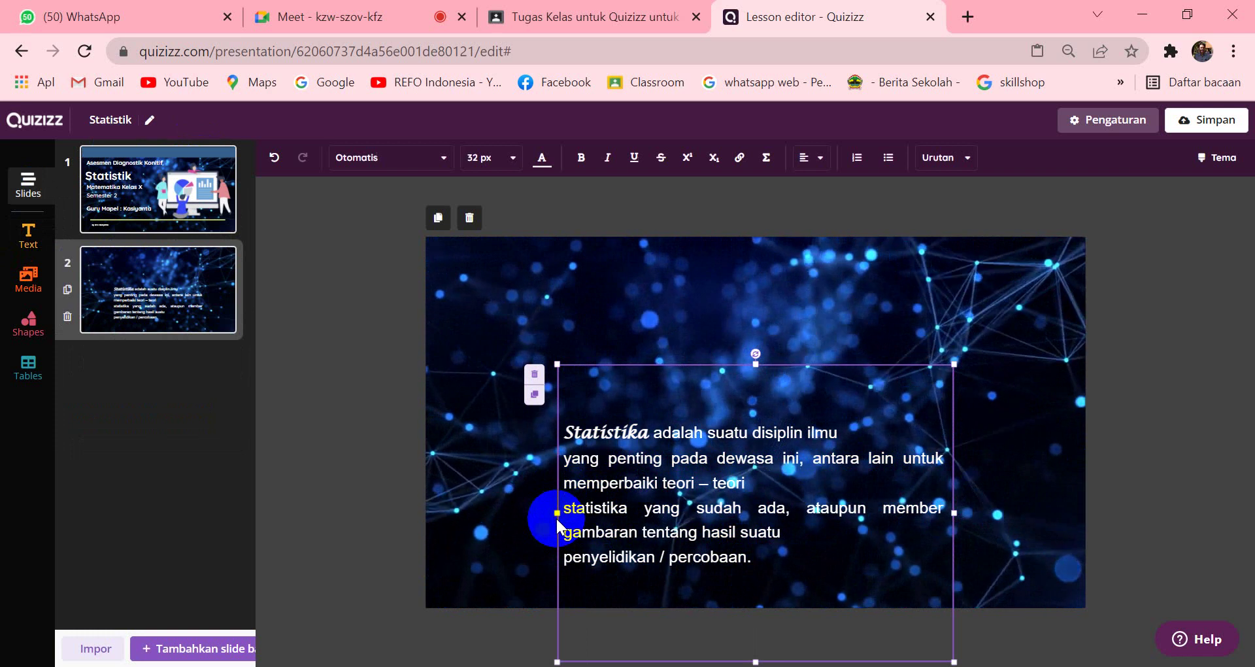
# Step: Resize the Statistika text box to cover the left half of slide 2 and move it up near the slide's top edge
pyautogui.moveTo(557, 513); pyautogui.dragTo(438, 510)
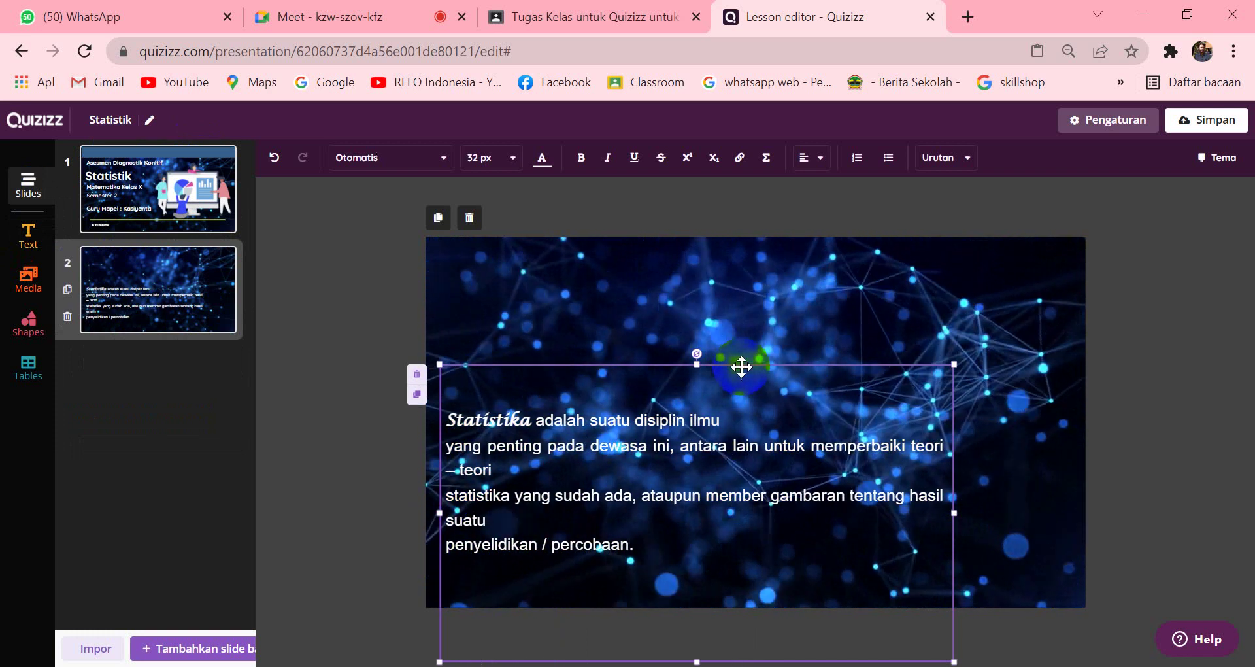
pyautogui.moveTo(740, 367); pyautogui.dragTo(737, 272)
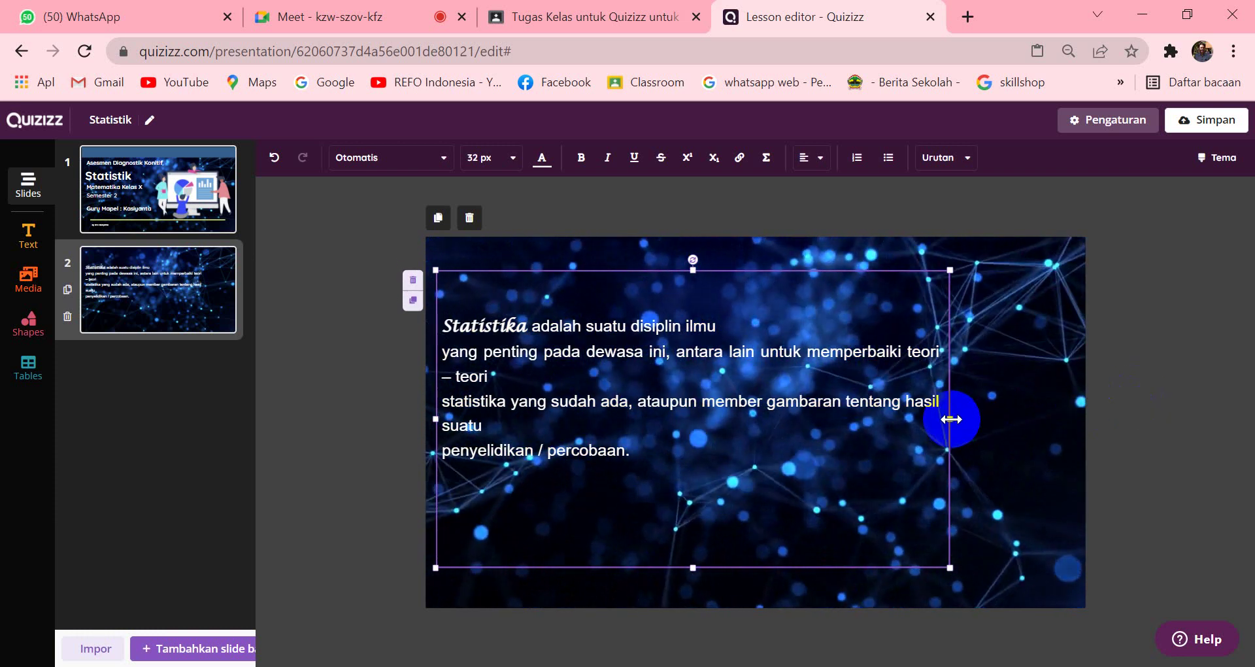
pyautogui.moveTo(947, 417); pyautogui.dragTo(760, 426)
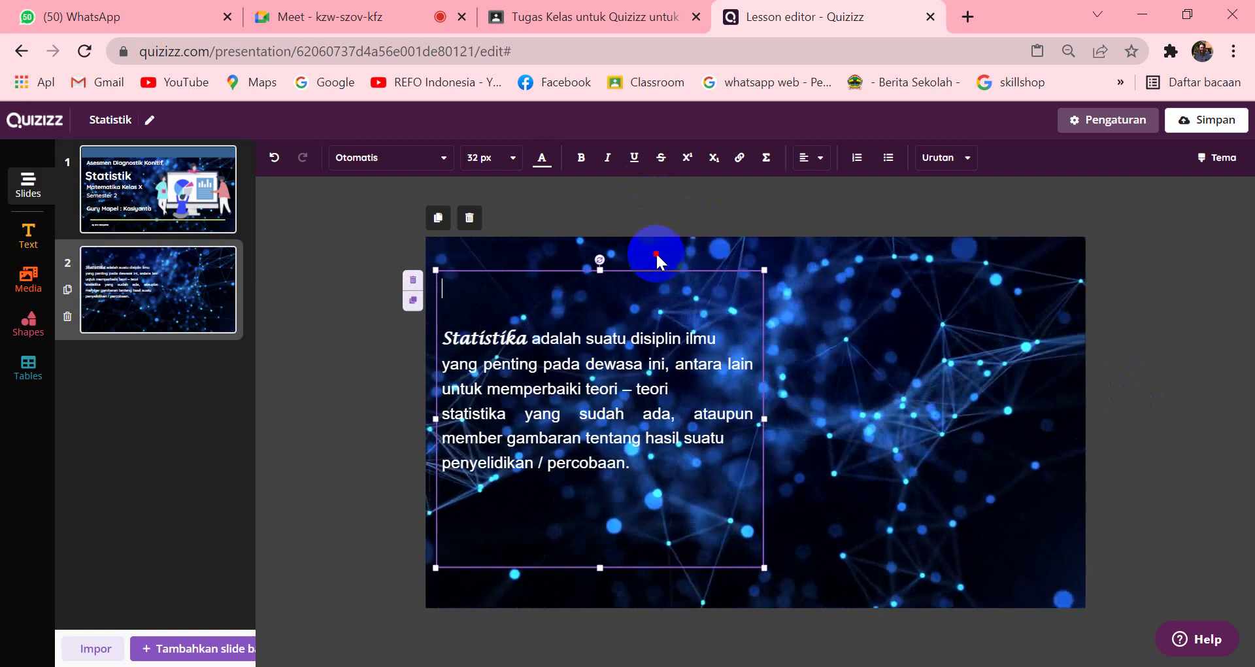
pyautogui.moveTo(641, 273); pyautogui.dragTo(643, 257)
pyautogui.click(1149, 358)
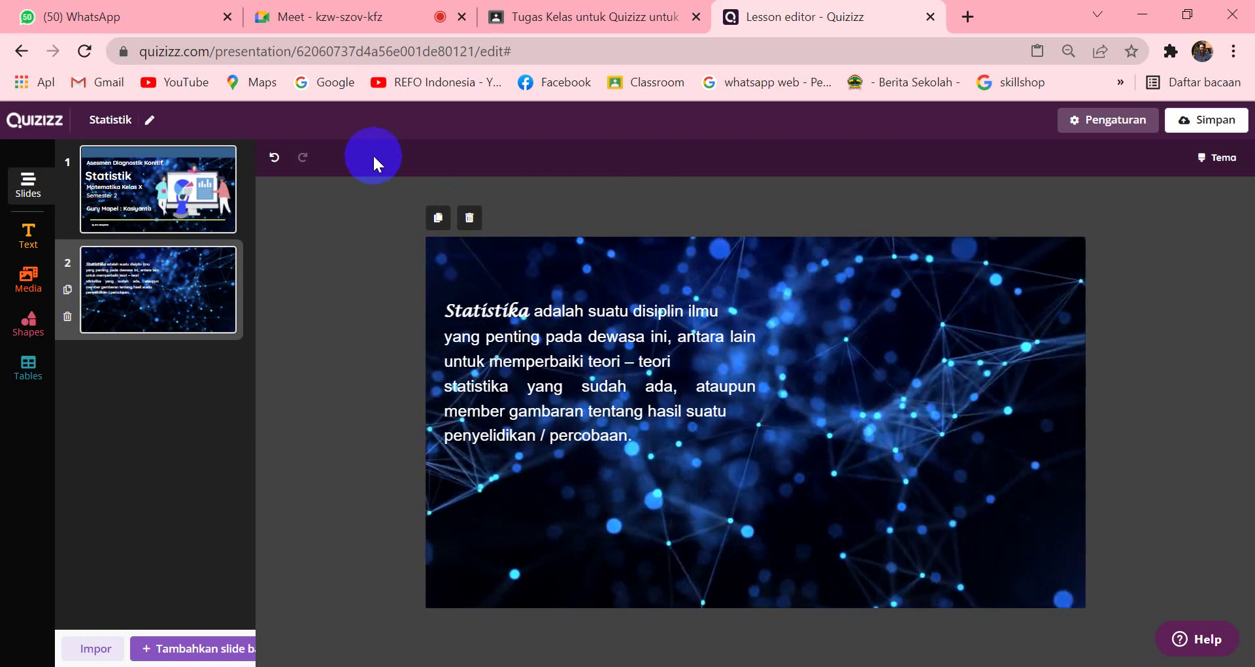
# Step: Search for a "Statistik" image and insert the hand-drawn black bar chart with the rising arrow into slide 2
pyautogui.click(29, 276)
pyautogui.click(166, 209)
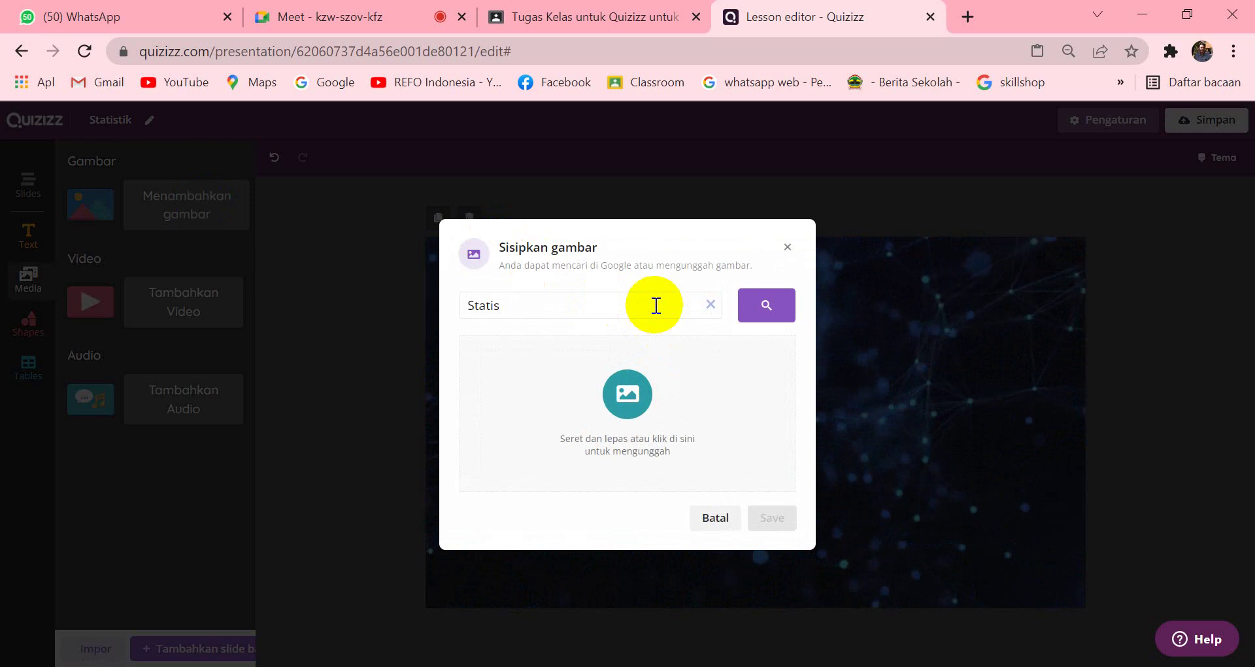
pyautogui.write('ik')
pyautogui.press('Return')
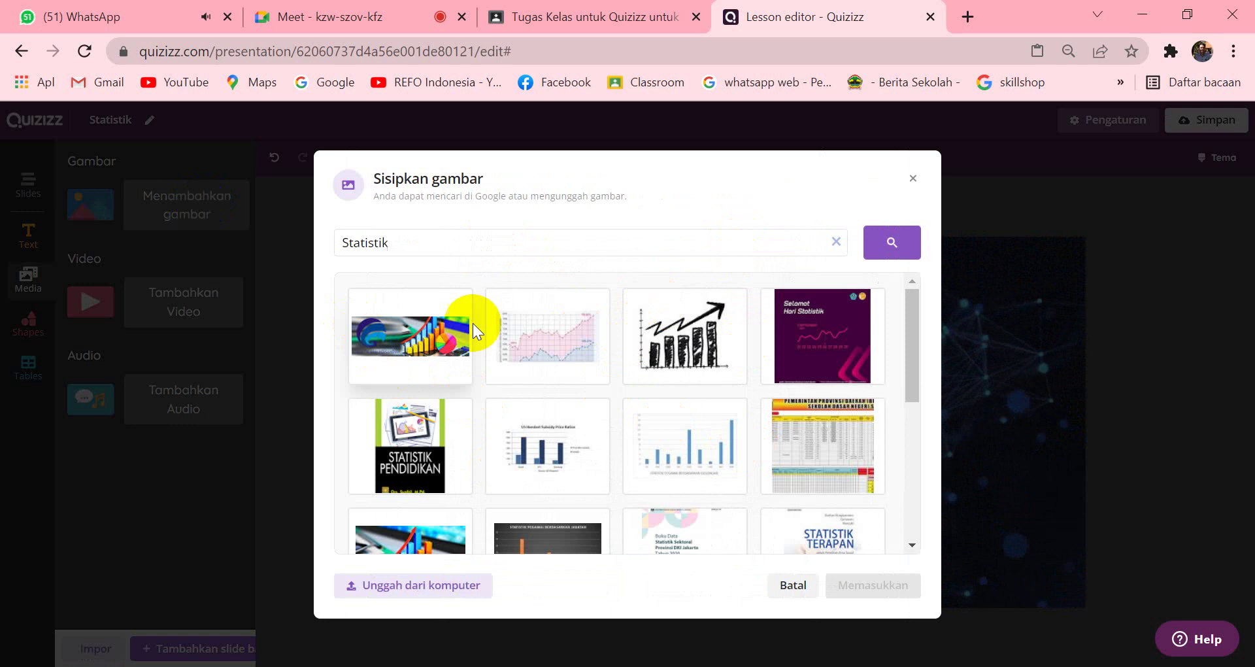
pyautogui.scroll(-3, 739, 442)
pyautogui.scroll(3, 706, 440)
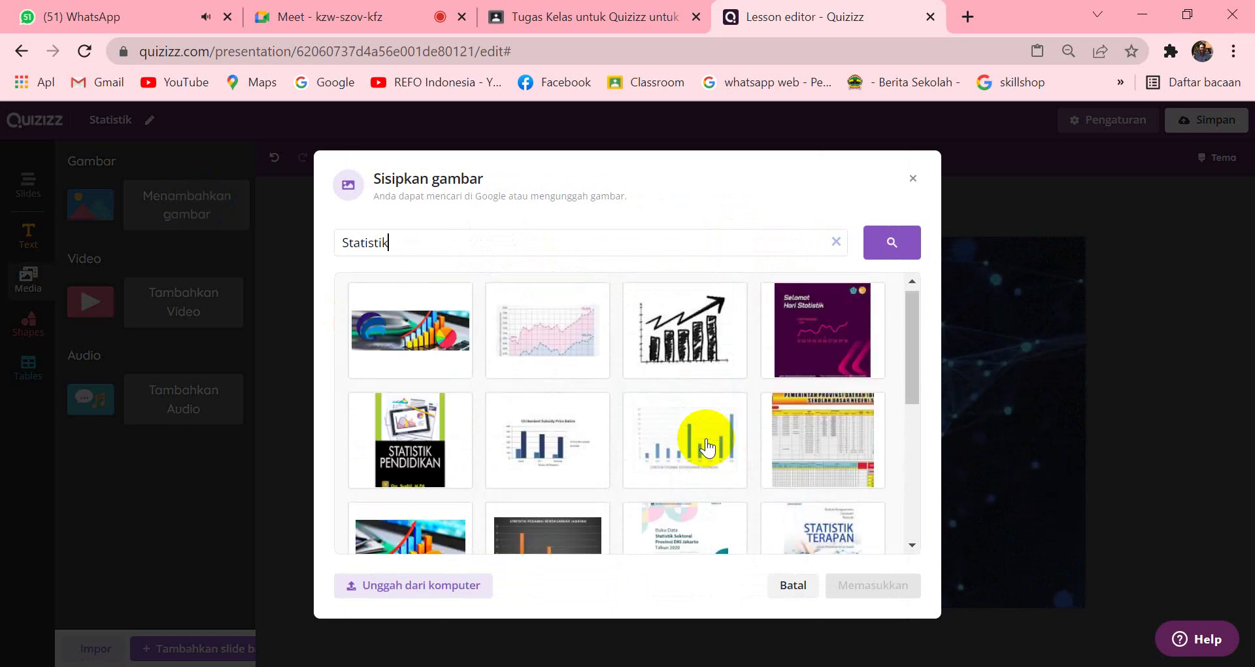
pyautogui.click(712, 365)
pyautogui.click(873, 585)
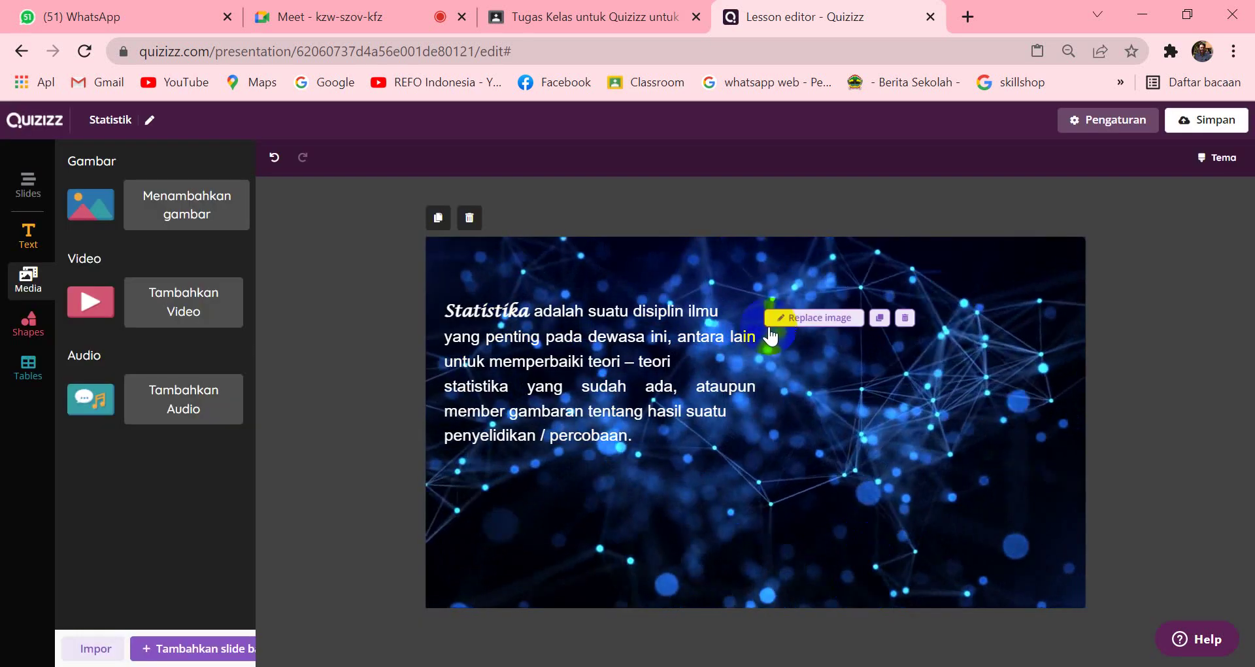
# Step: Move the bar chart image into the right half of slide 2 and narrow it so it fits beside the text
pyautogui.moveTo(782, 432); pyautogui.dragTo(947, 418)
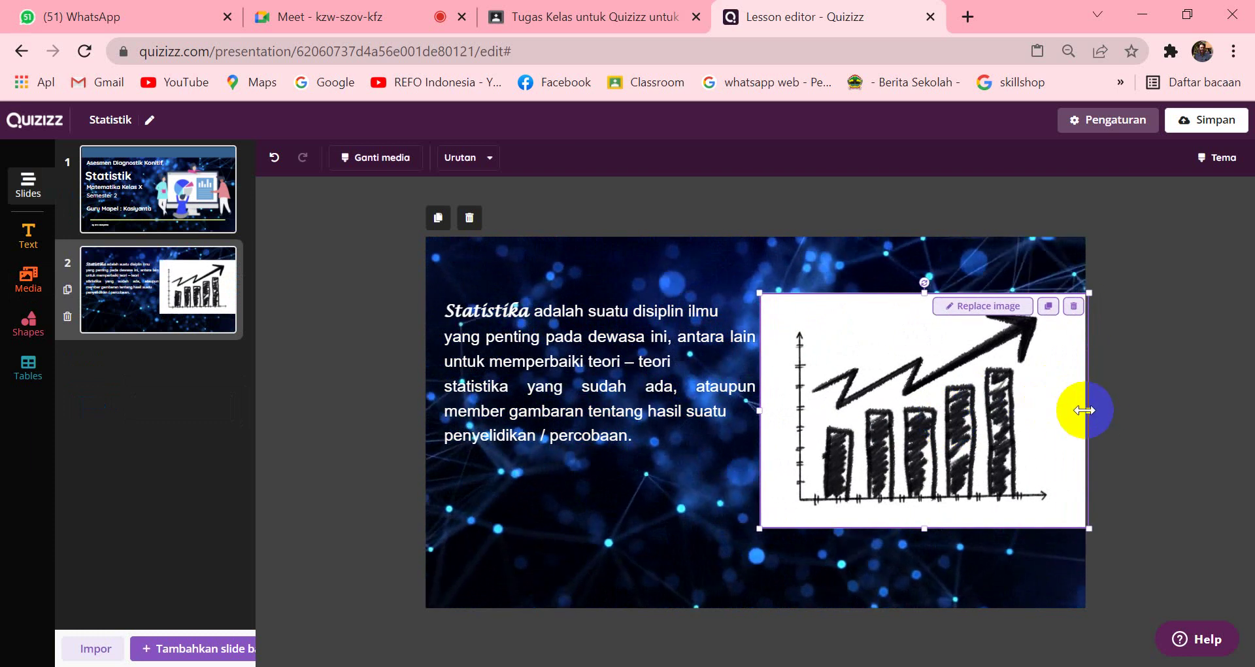
pyautogui.moveTo(1088, 408); pyautogui.dragTo(949, 427)
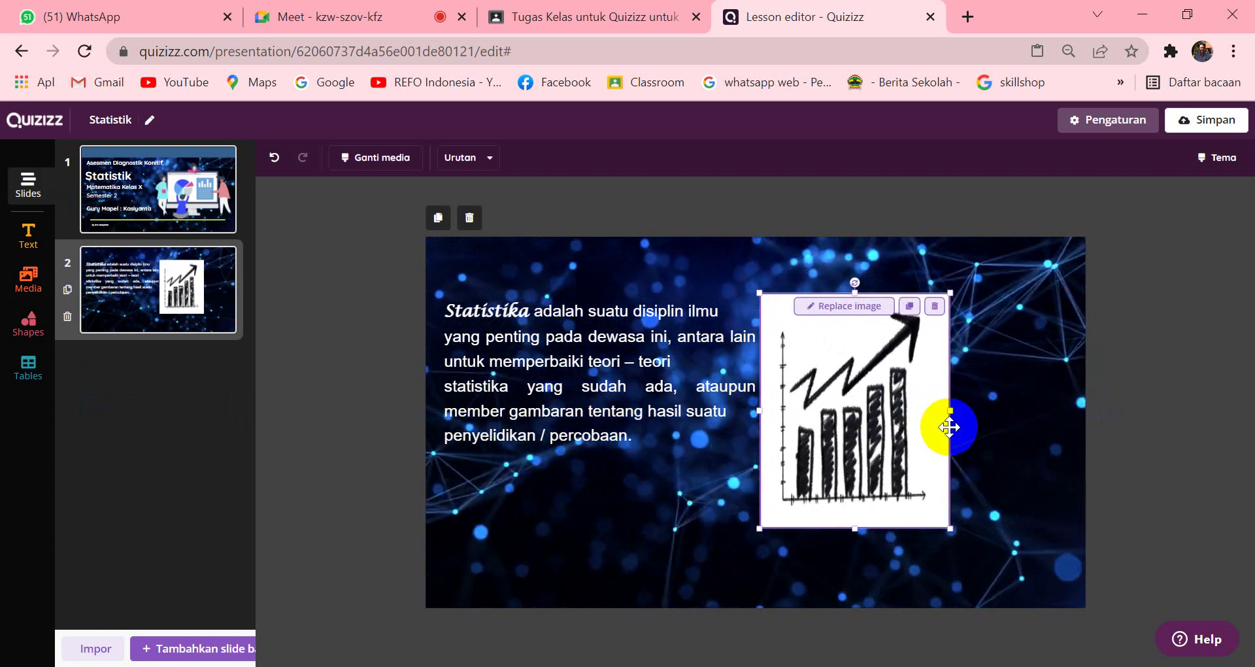
pyautogui.moveTo(846, 407); pyautogui.dragTo(940, 412)
pyautogui.click(1111, 426)
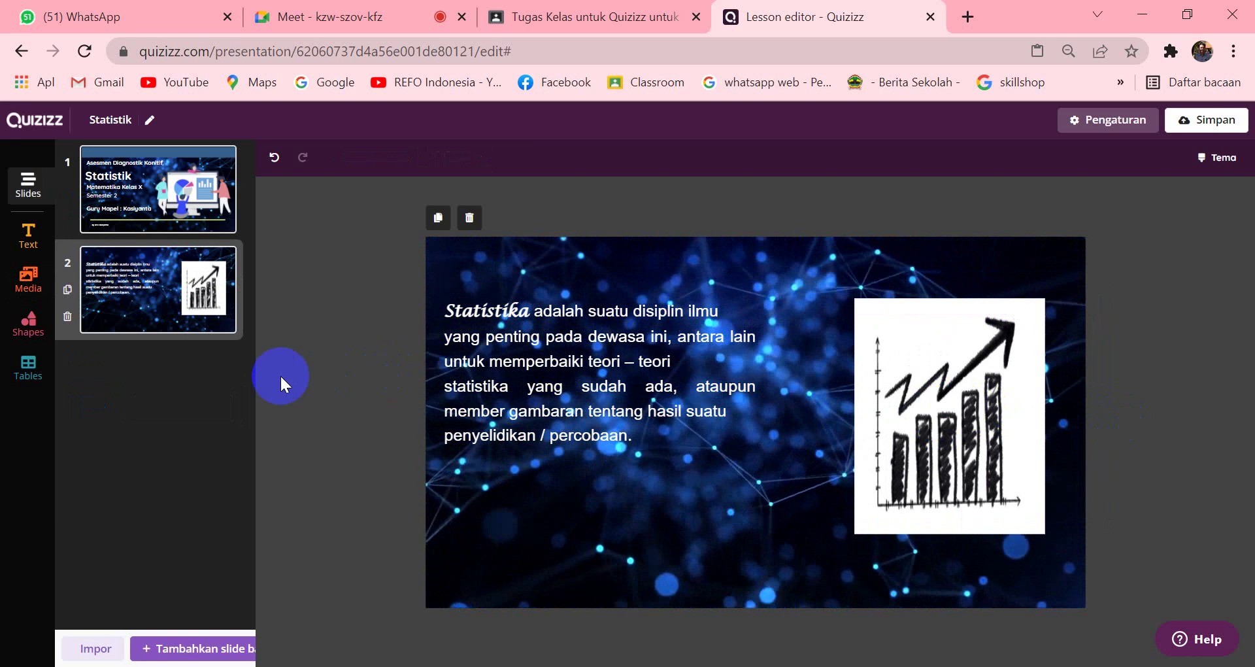
# Step: Add a blank third slide, check the Ukuran Pemusatan Data section in the Word module, and return to the lesson editor
pyautogui.click(188, 648)
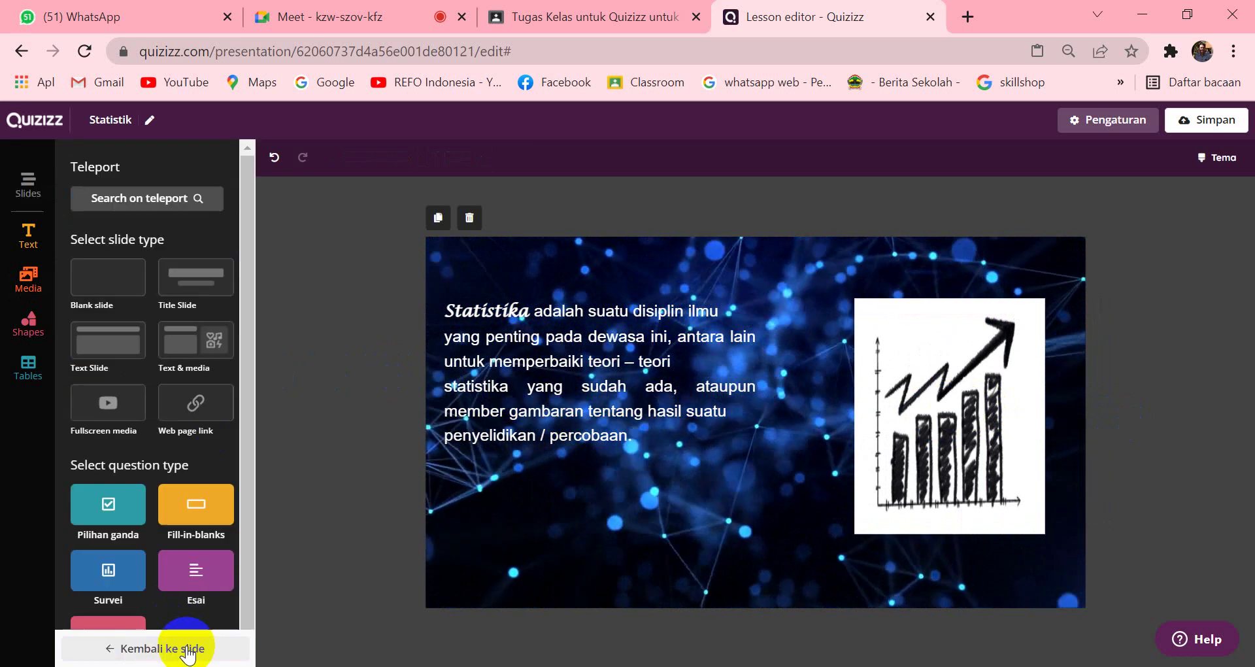
pyautogui.click(102, 278)
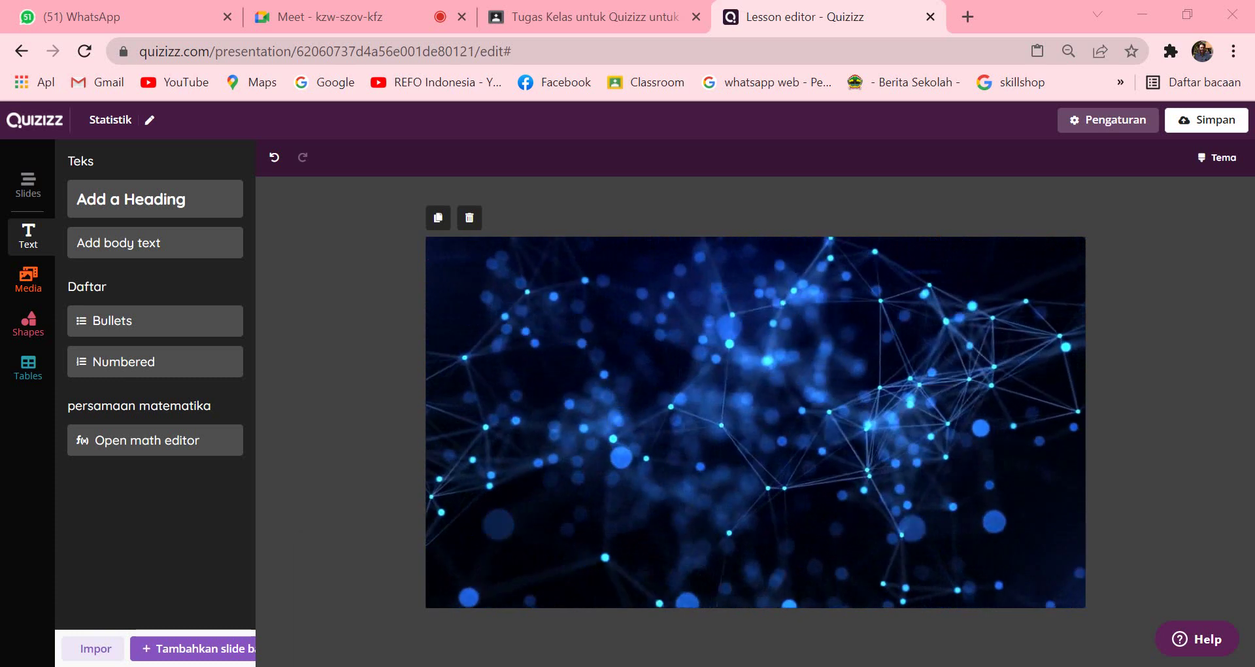
pyautogui.moveTo(508, 664)
pyautogui.click(422, 599)
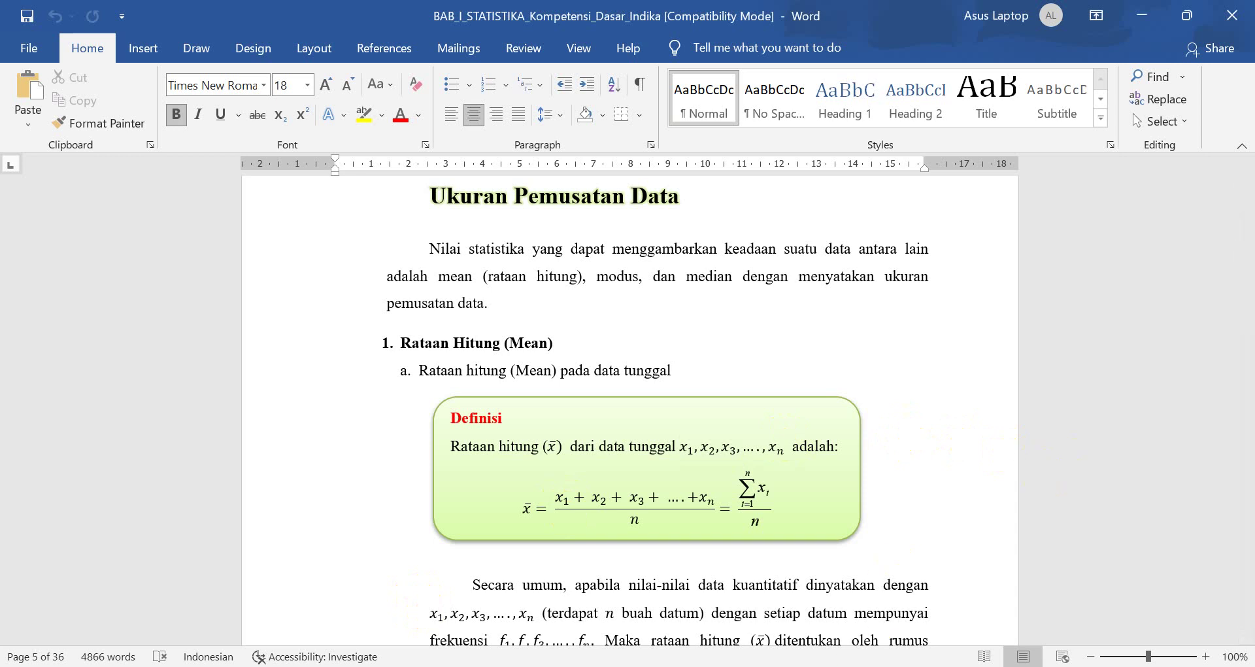
pyautogui.hotkey('alt', 'Tab')
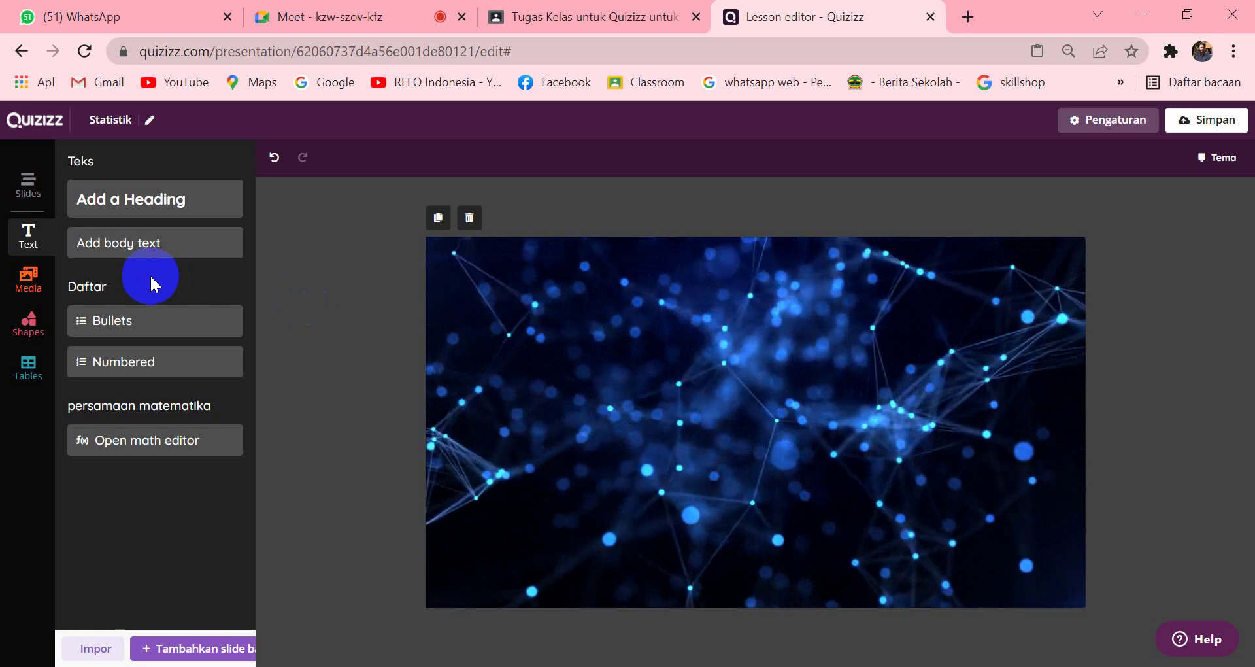
# Step: Start adding an image to slide 3 and search for "rata rata" pictures, looking through the results
pyautogui.click(30, 283)
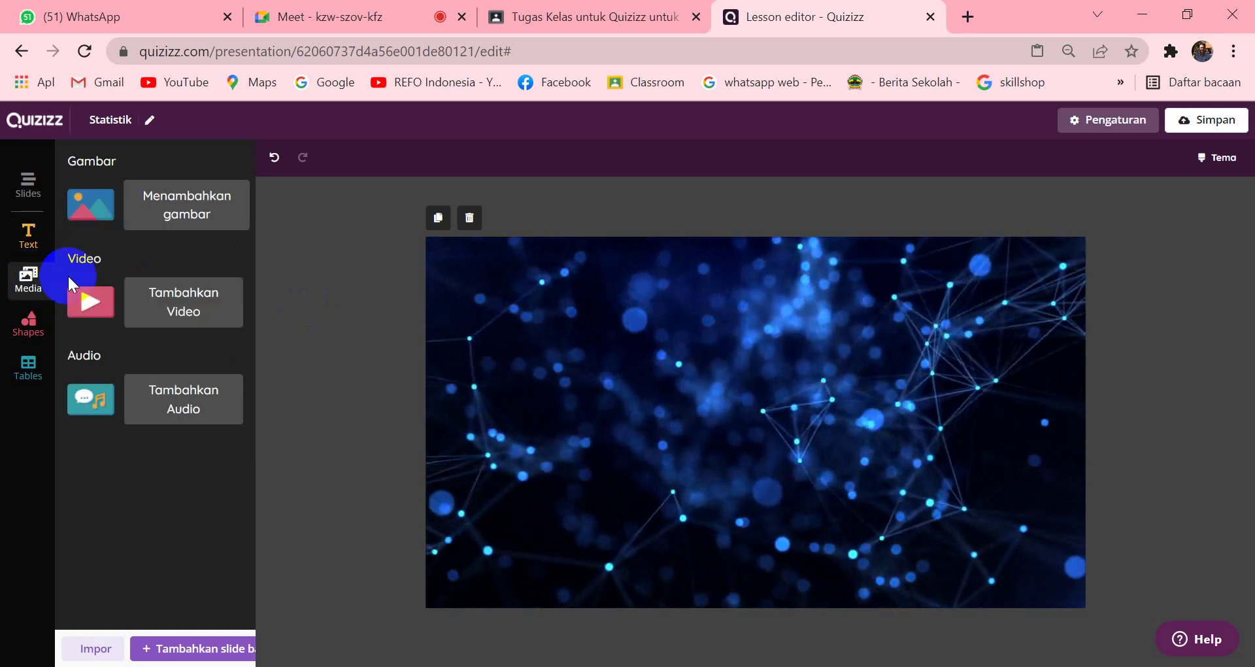
pyautogui.click(187, 204)
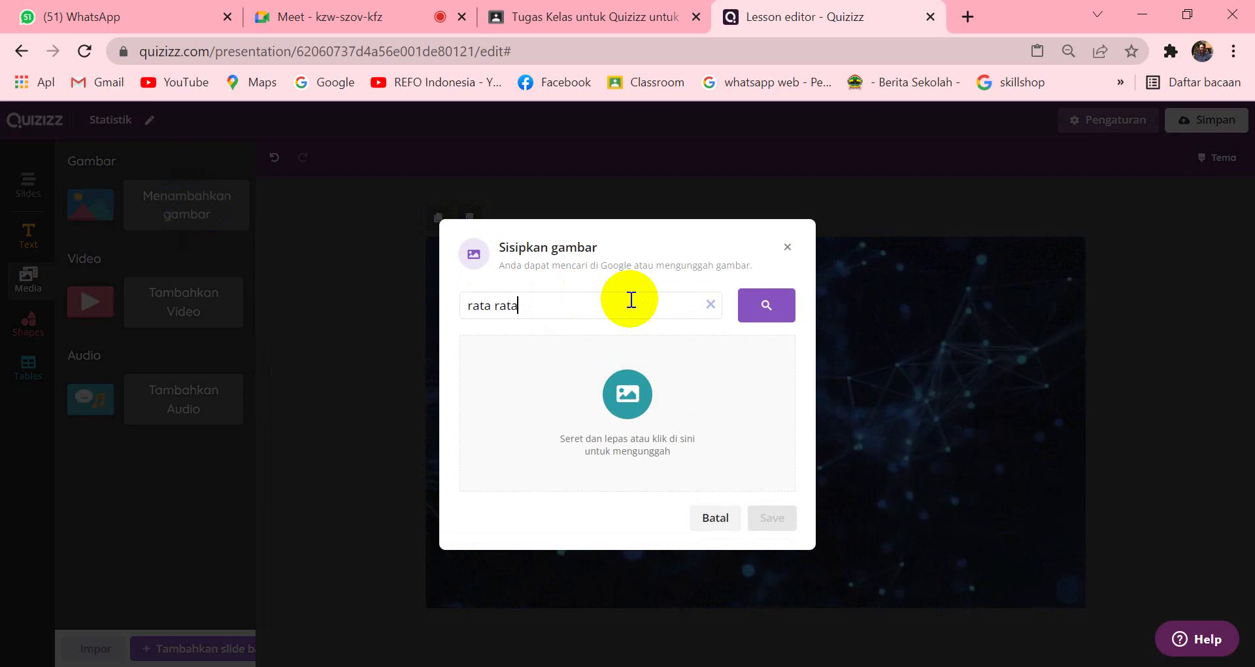
pyautogui.click(784, 310)
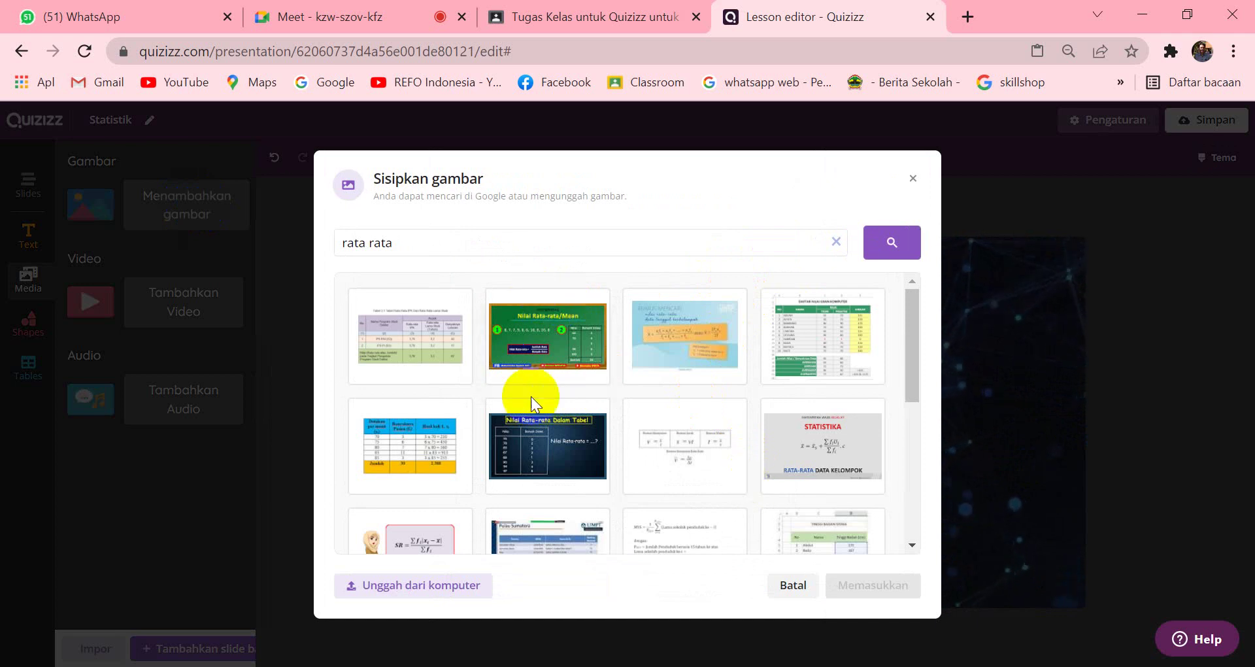
pyautogui.scroll(-2, 530, 396)
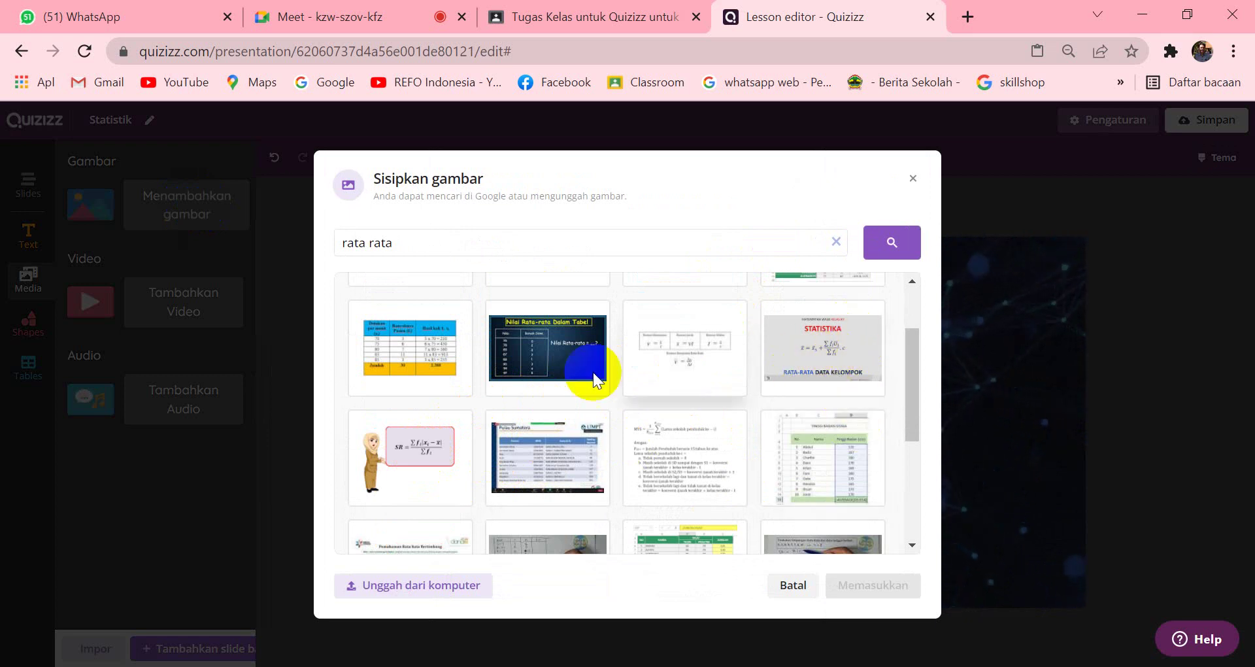
pyautogui.scroll(-3, 417, 454)
pyautogui.scroll(5, 444, 451)
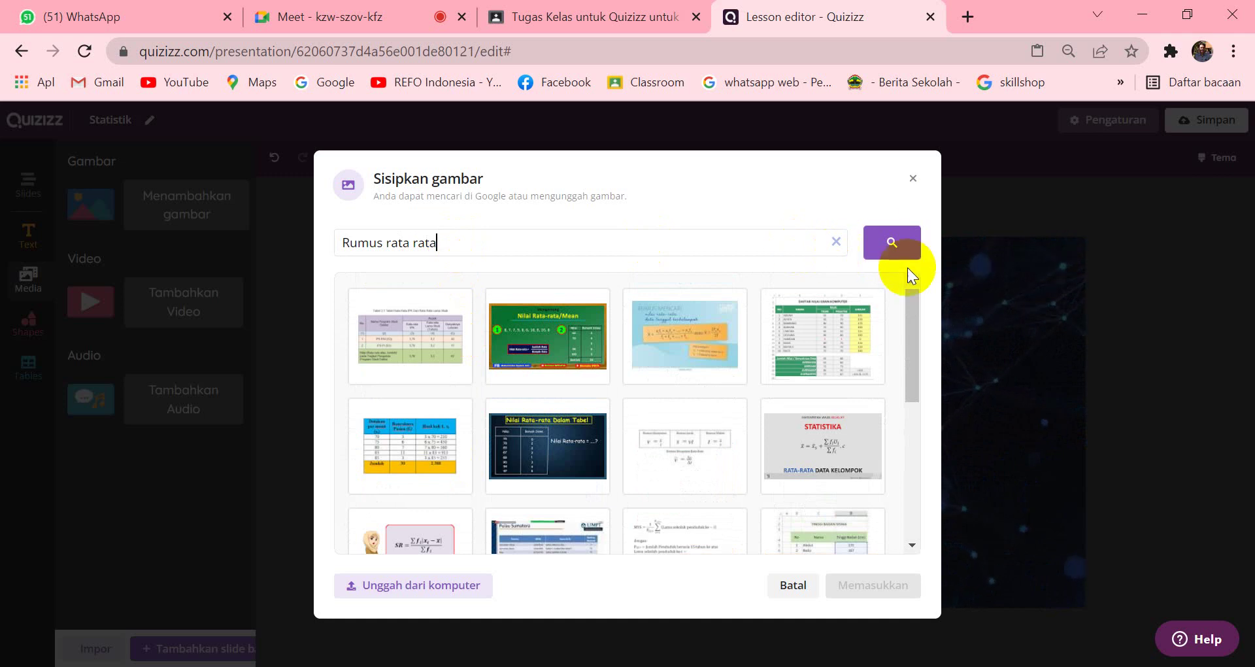
# Step: Search for "Rumus rata rata" and insert the cyan Simpangan Rata-Rata formula image into slide 3
pyautogui.click(887, 245)
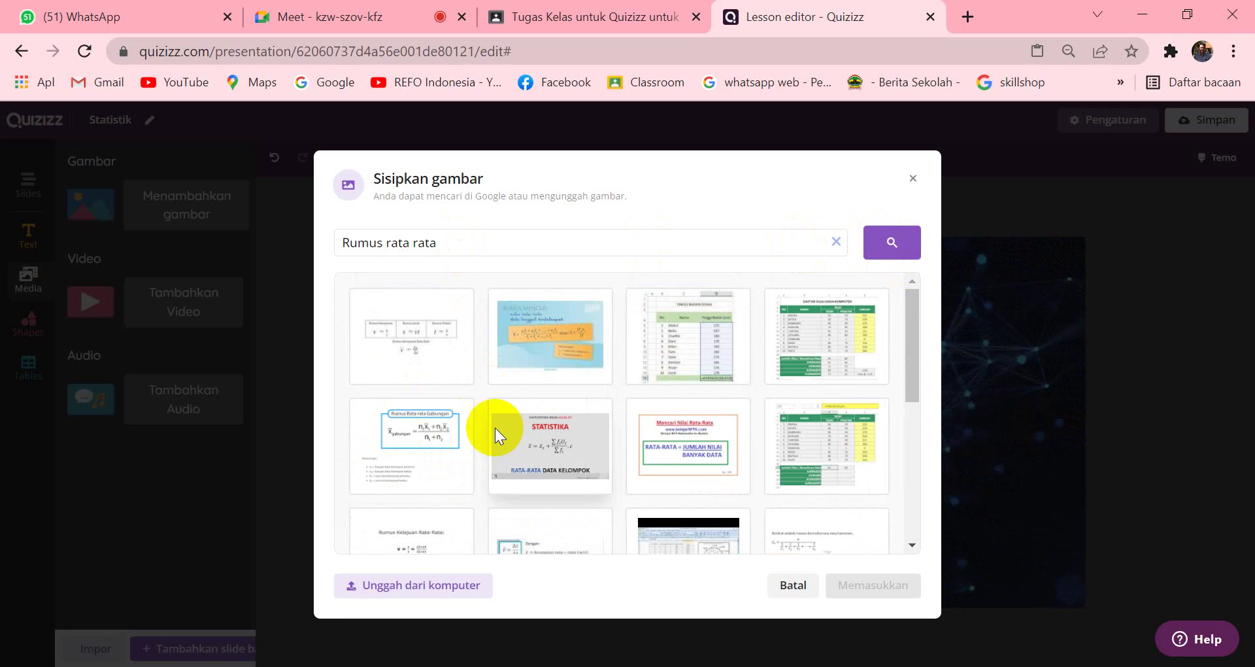
pyautogui.click(406, 438)
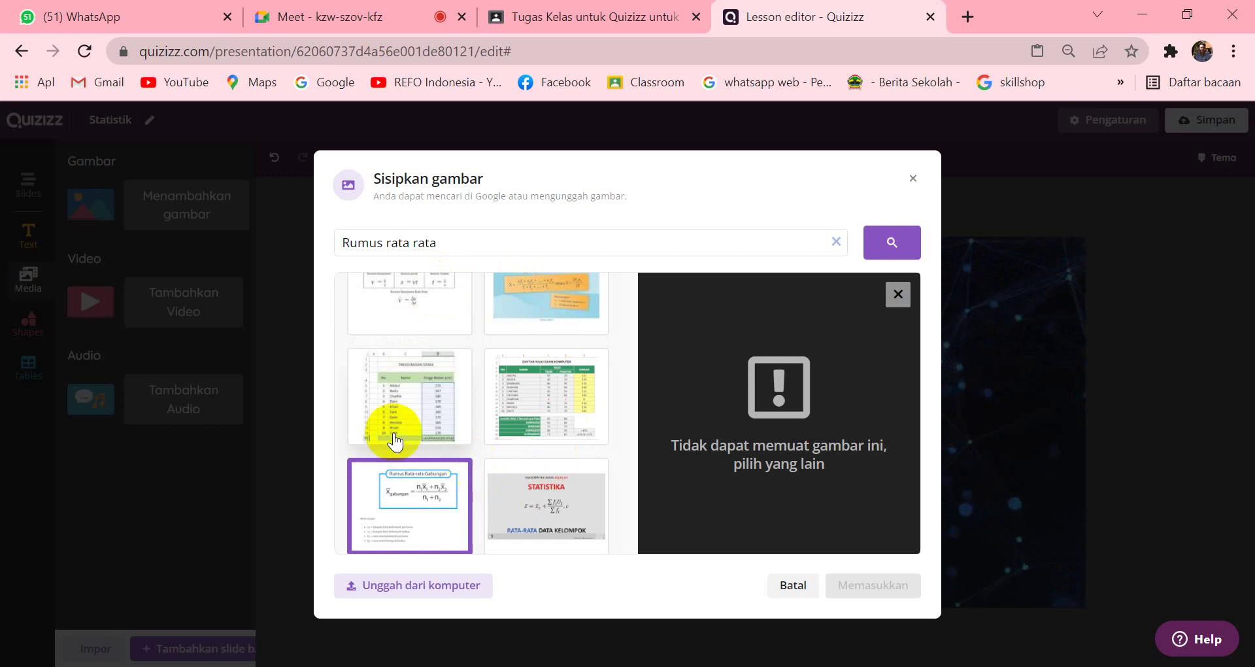
pyautogui.scroll(-8, 483, 429)
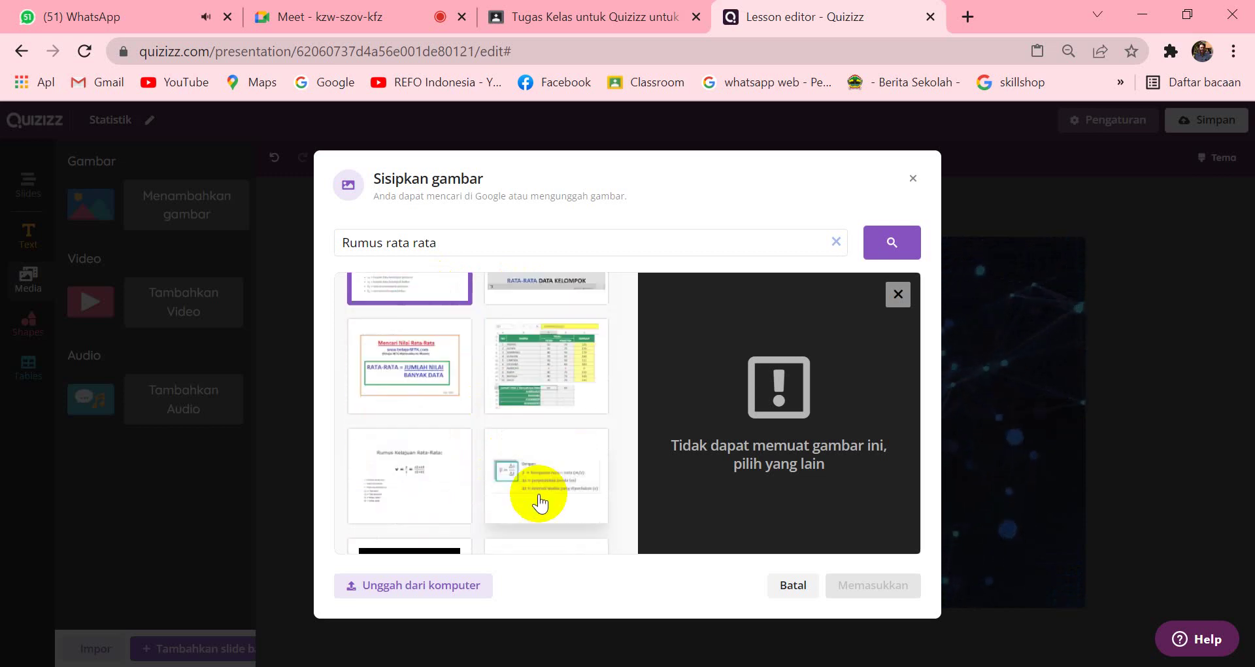
pyautogui.scroll(-2, 540, 502)
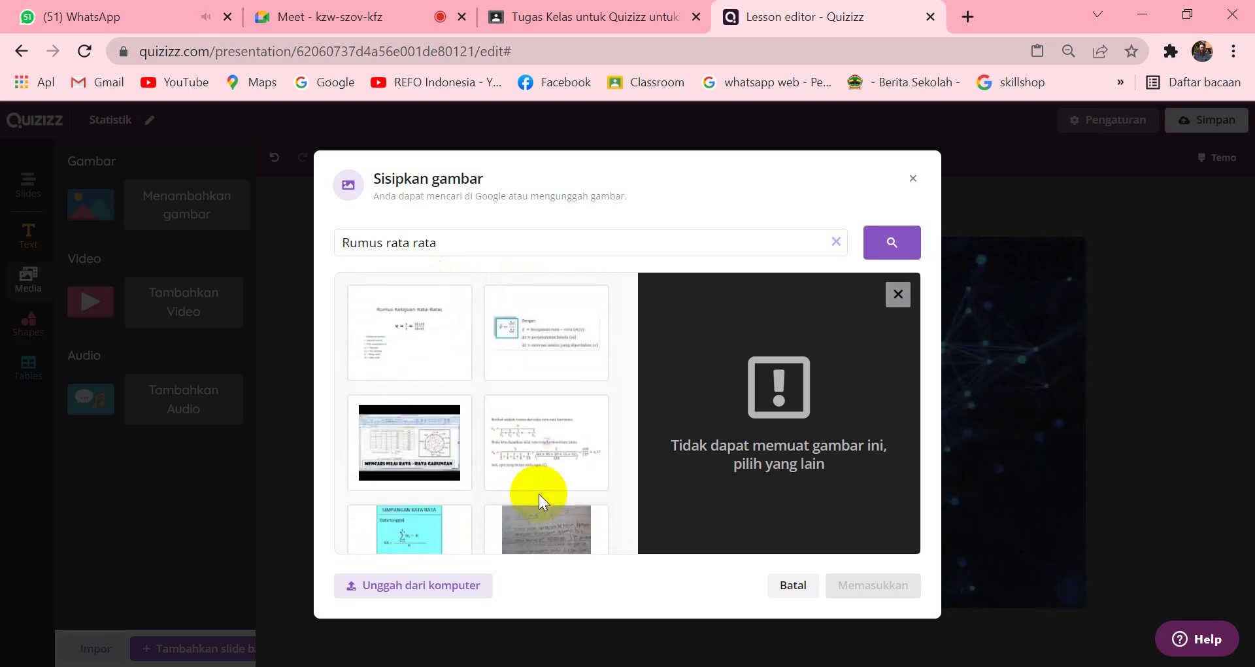
pyautogui.scroll(-2, 540, 500)
pyautogui.click(404, 451)
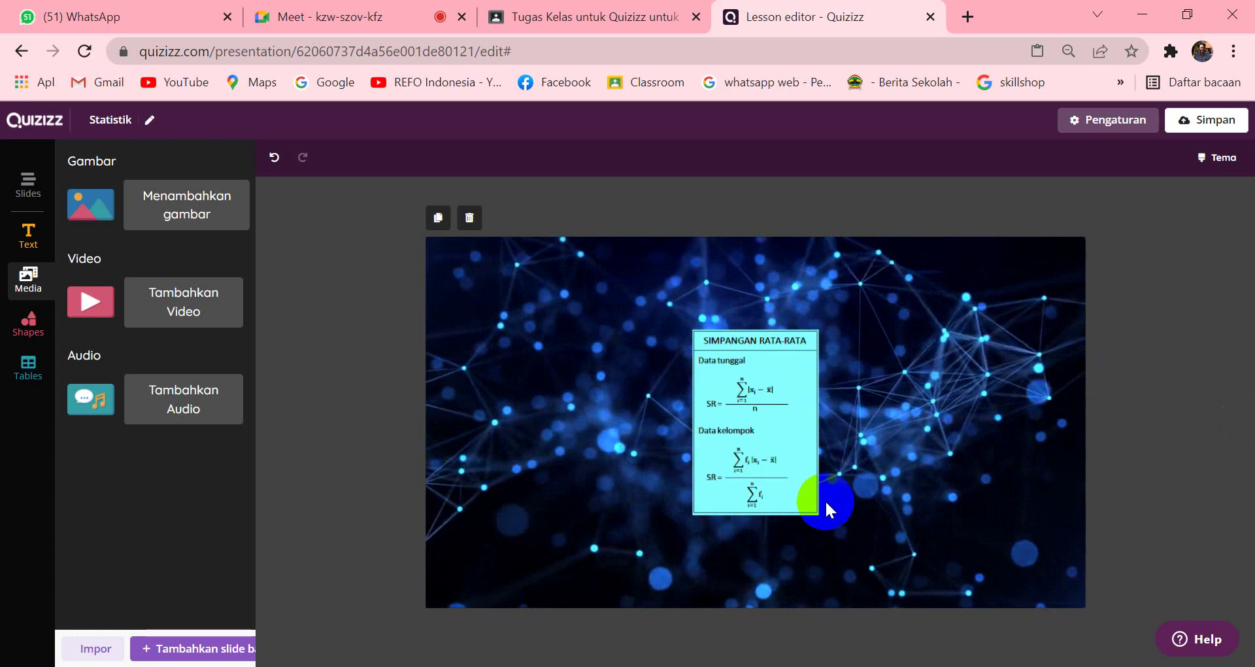
# Step: Enlarge the Simpangan Rata-Rata image to most of the slide's height and place it on the right side of slide 3
pyautogui.click(765, 426)
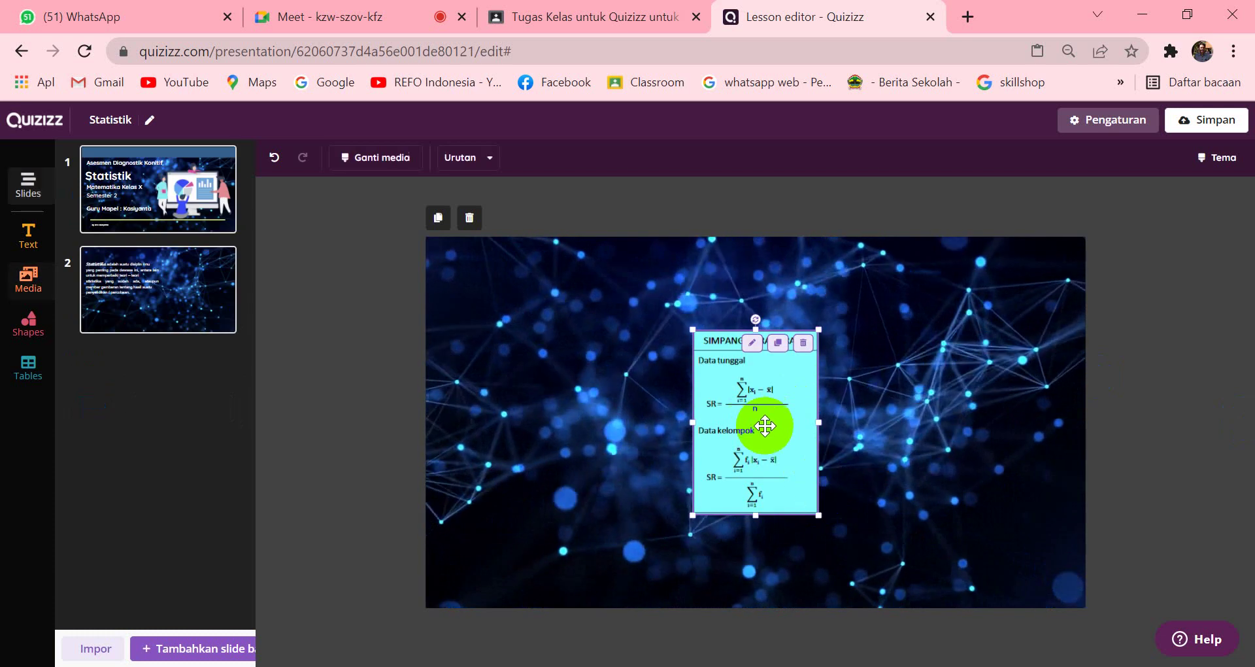
pyautogui.moveTo(817, 514); pyautogui.dragTo(992, 567)
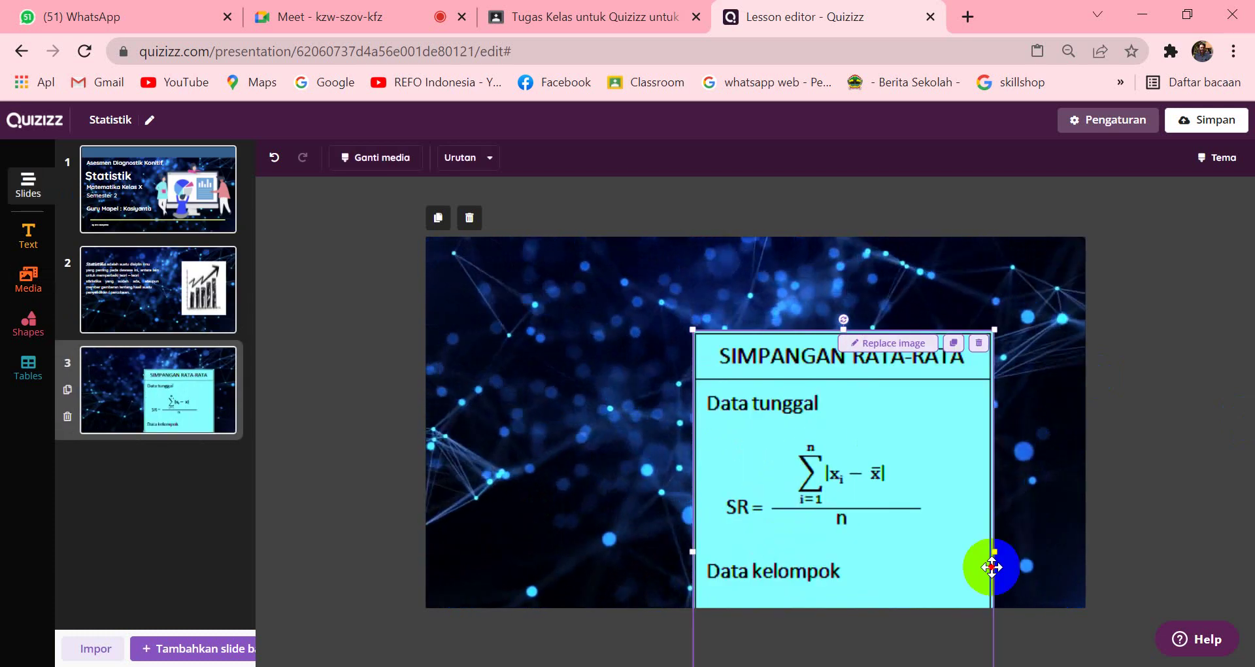
pyautogui.moveTo(812, 440); pyautogui.dragTo(692, 307)
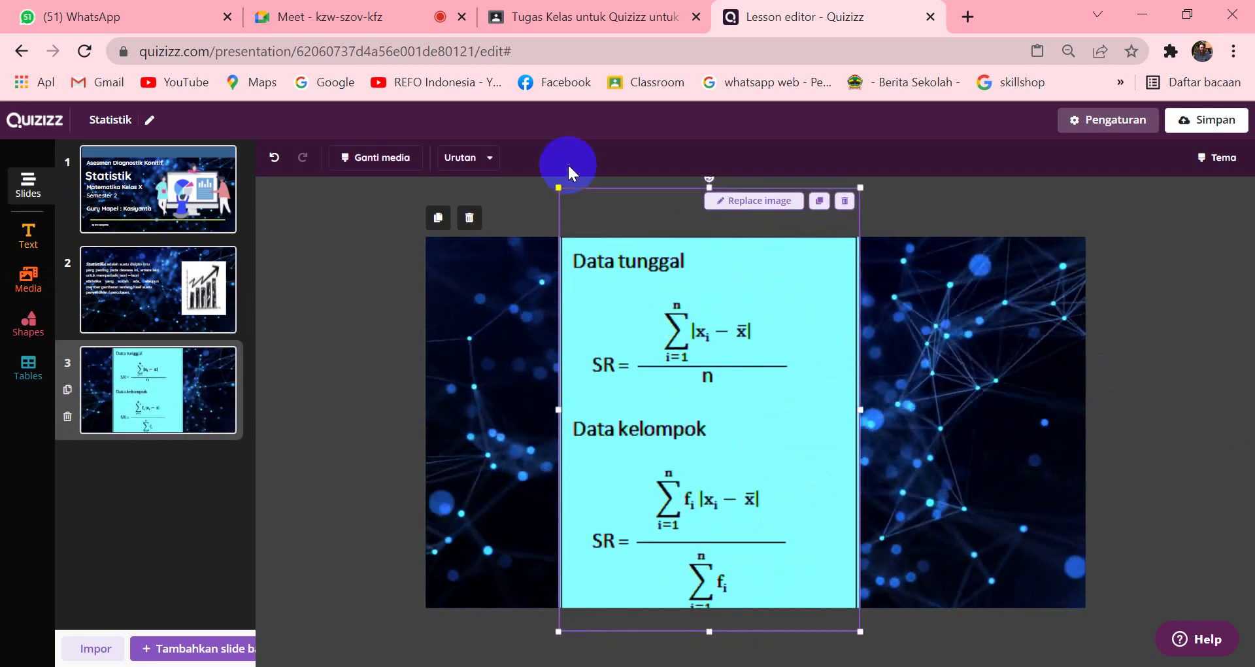
pyautogui.moveTo(560, 186); pyautogui.dragTo(655, 282)
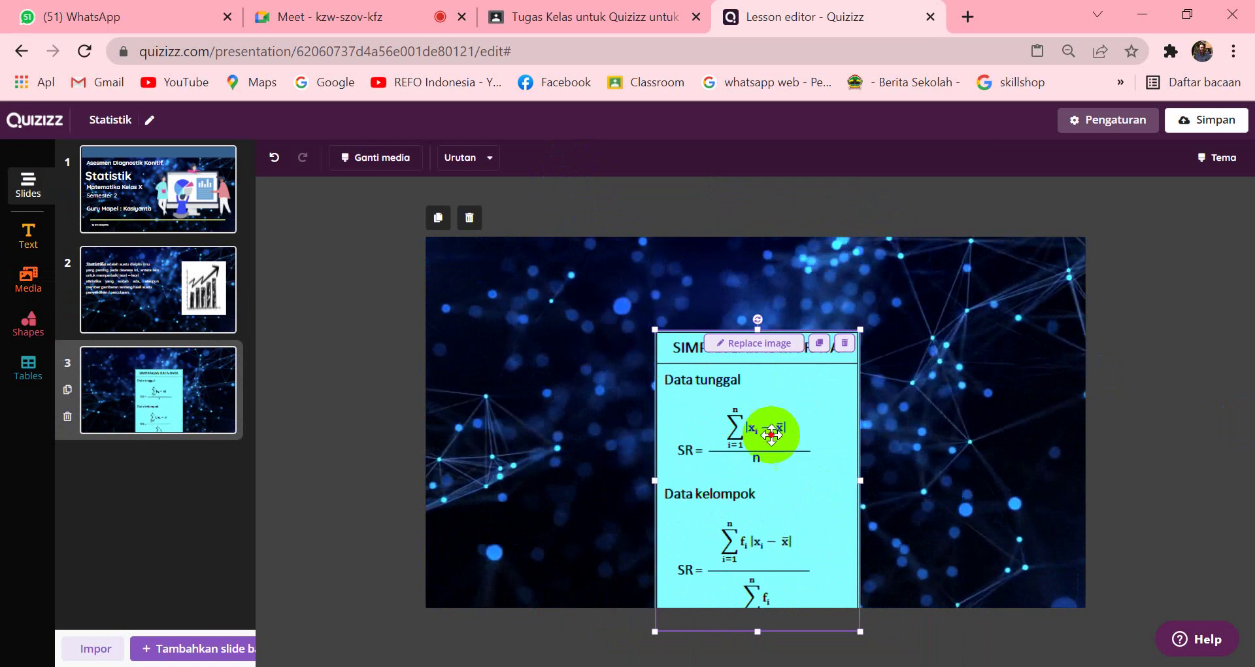
pyautogui.moveTo(771, 434); pyautogui.dragTo(941, 378)
pyautogui.click(702, 369)
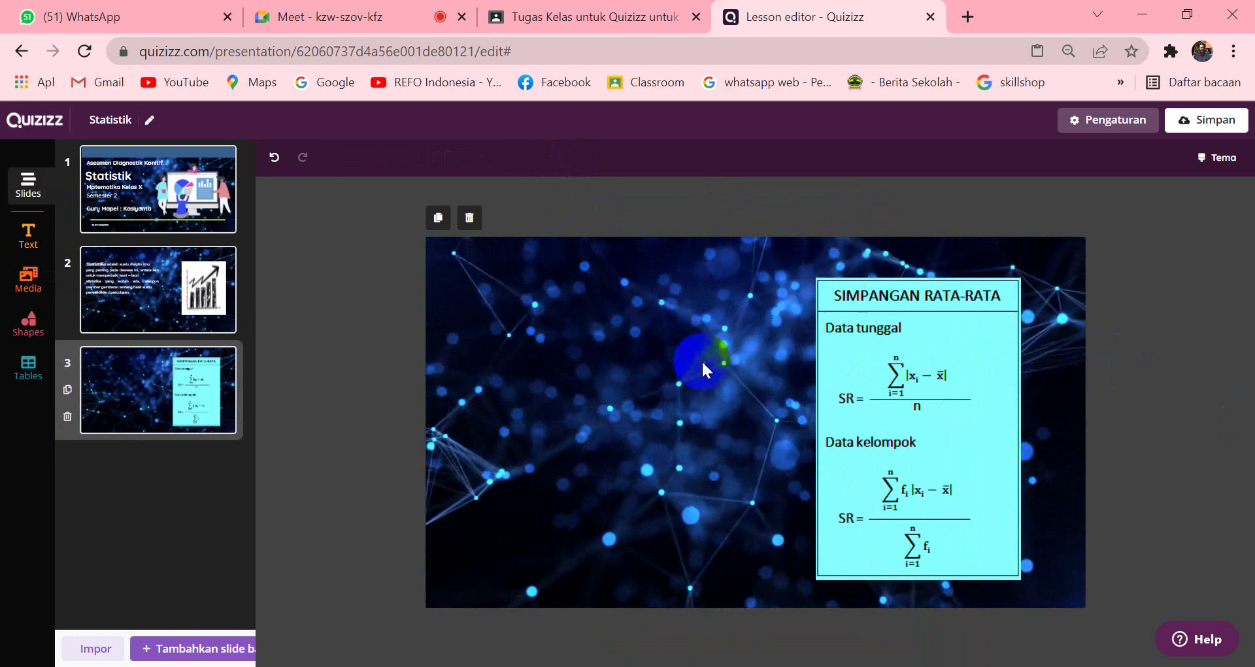
# Step: Open the math equation editor for slide 3 and look through its basic symbol palette
pyautogui.moveTo(891, 363)
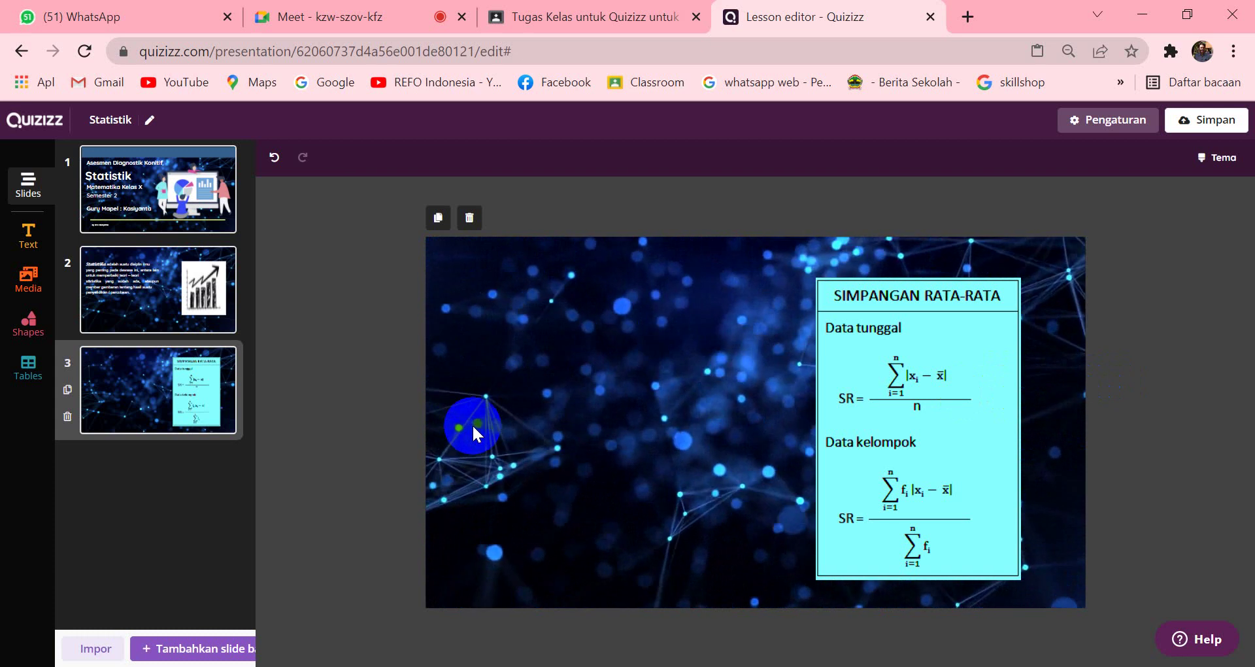
pyautogui.click(28, 232)
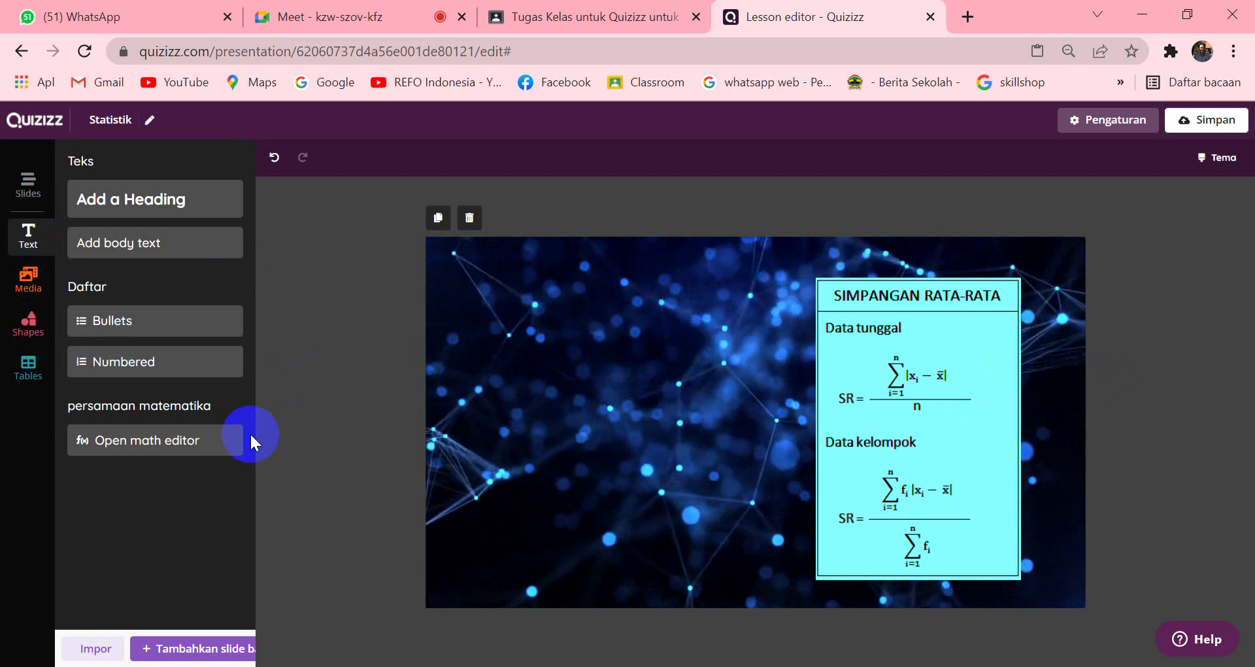
pyautogui.click(142, 445)
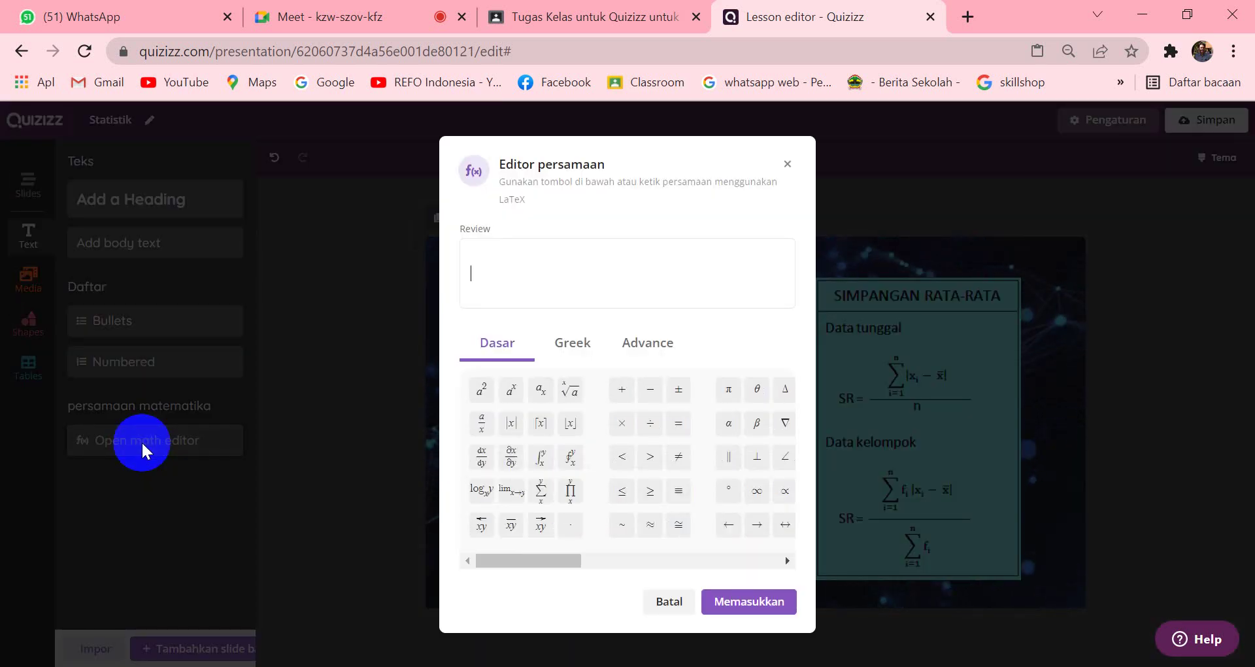
pyautogui.click(788, 561)
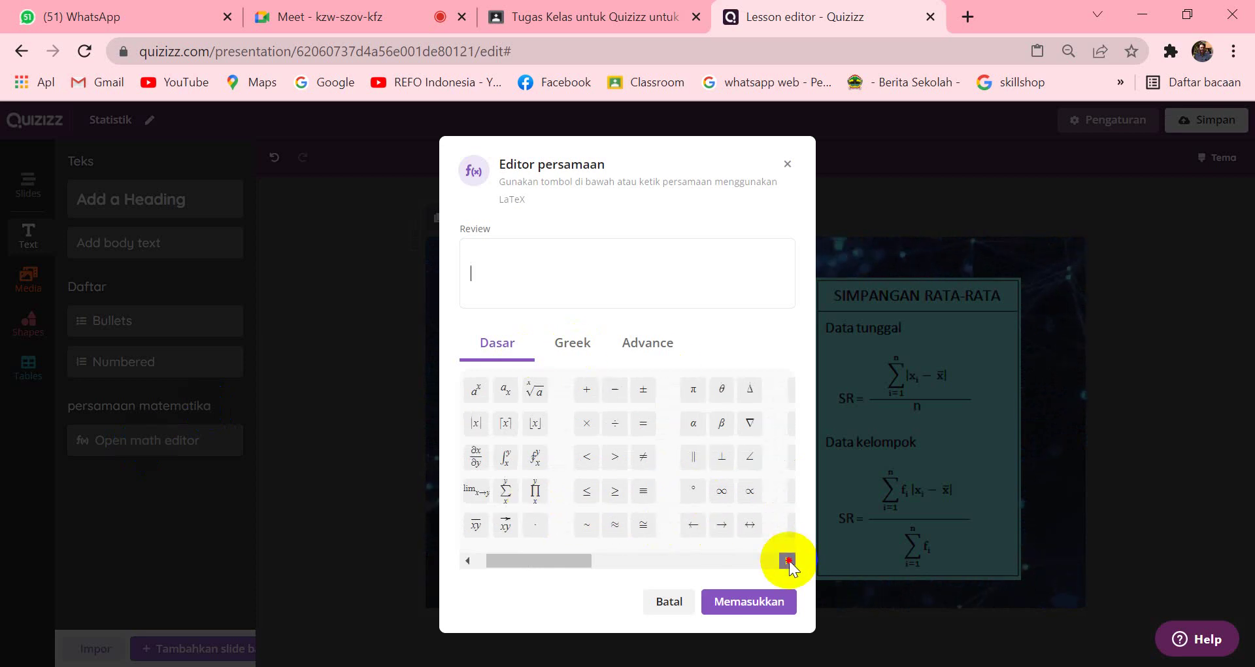
pyautogui.click(788, 561)
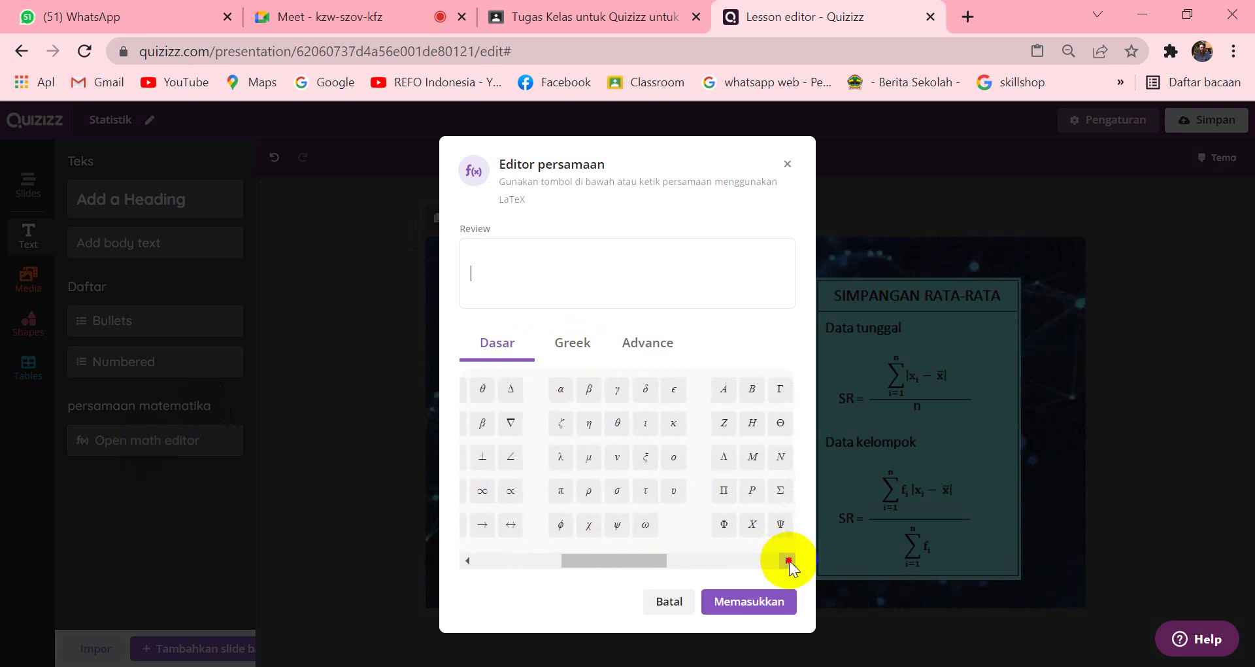
pyautogui.moveTo(686, 566); pyautogui.dragTo(498, 557)
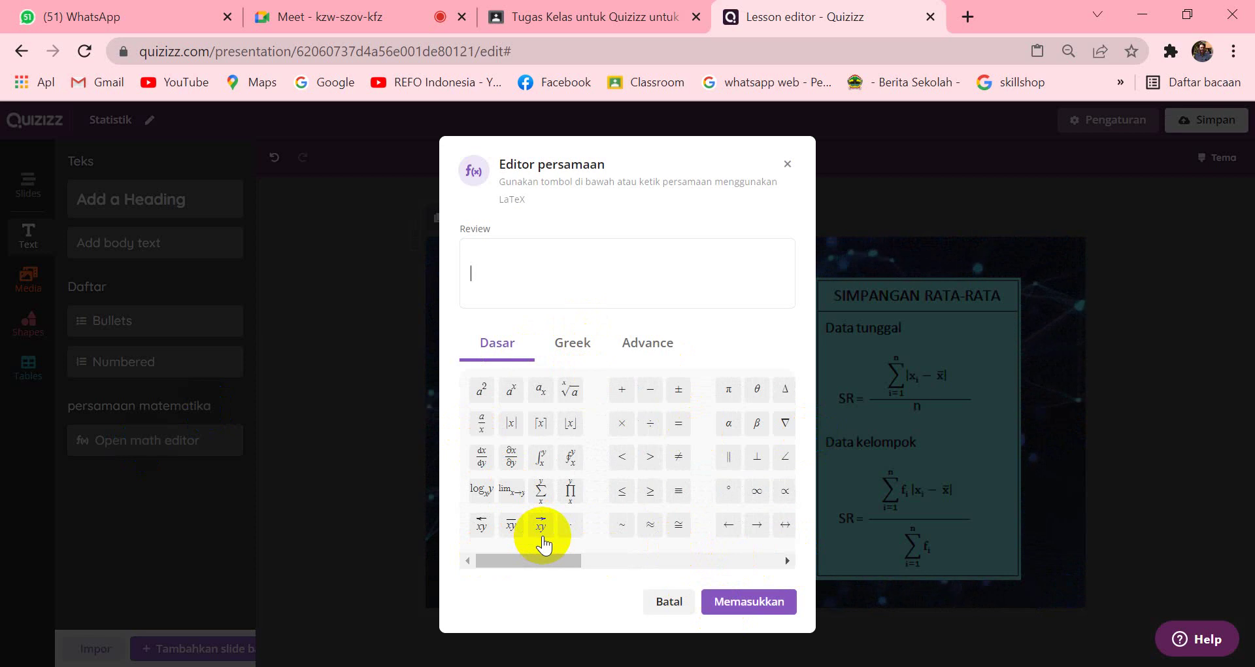
# Step: Insert a summation equation with upper limit n and lower limit x=1, and place it in the upper-left area of slide 3
pyautogui.click(541, 491)
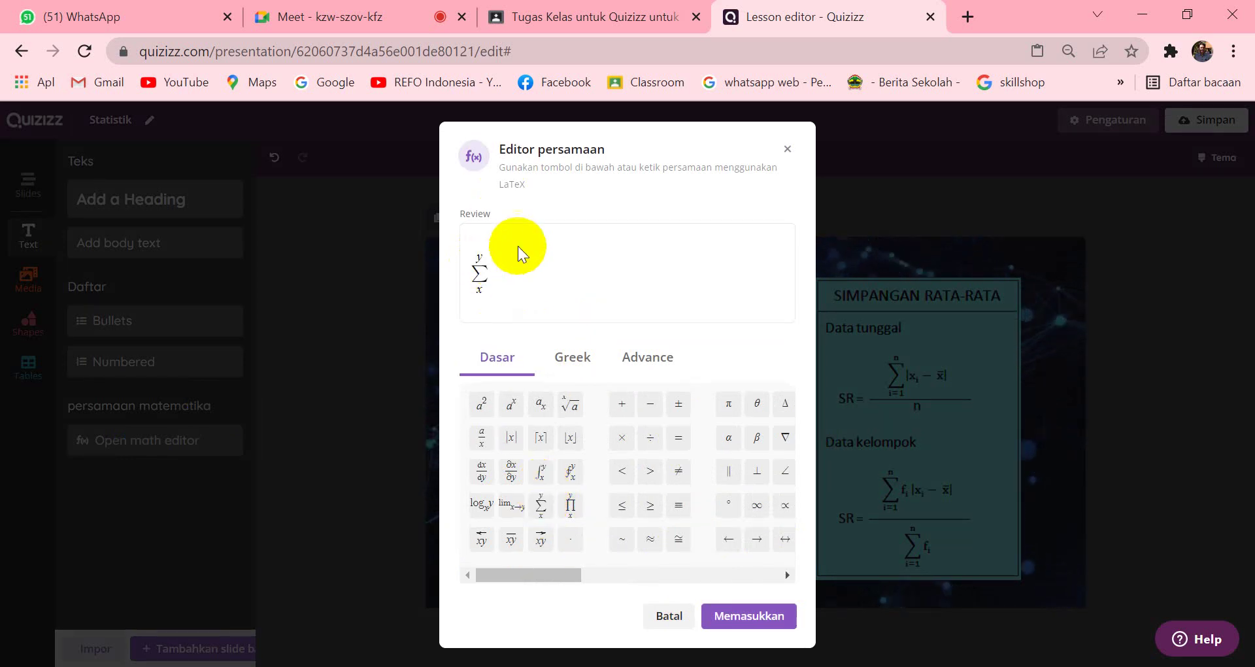
pyautogui.press('BackSpace')
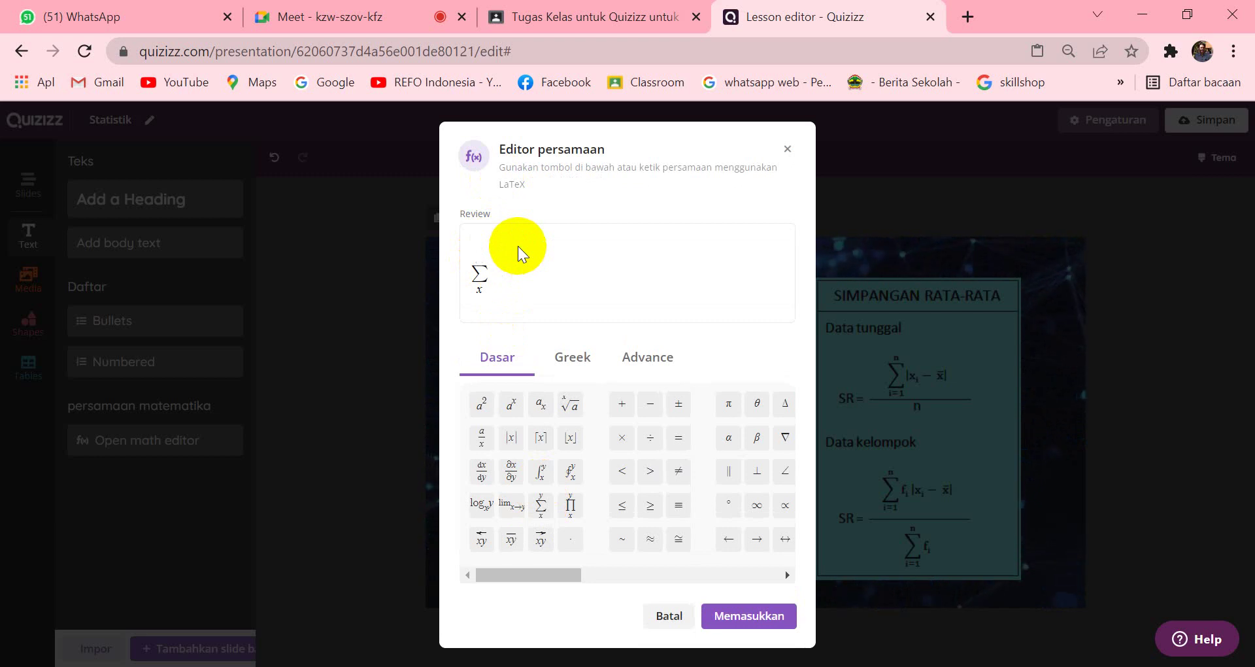
pyautogui.write('n')
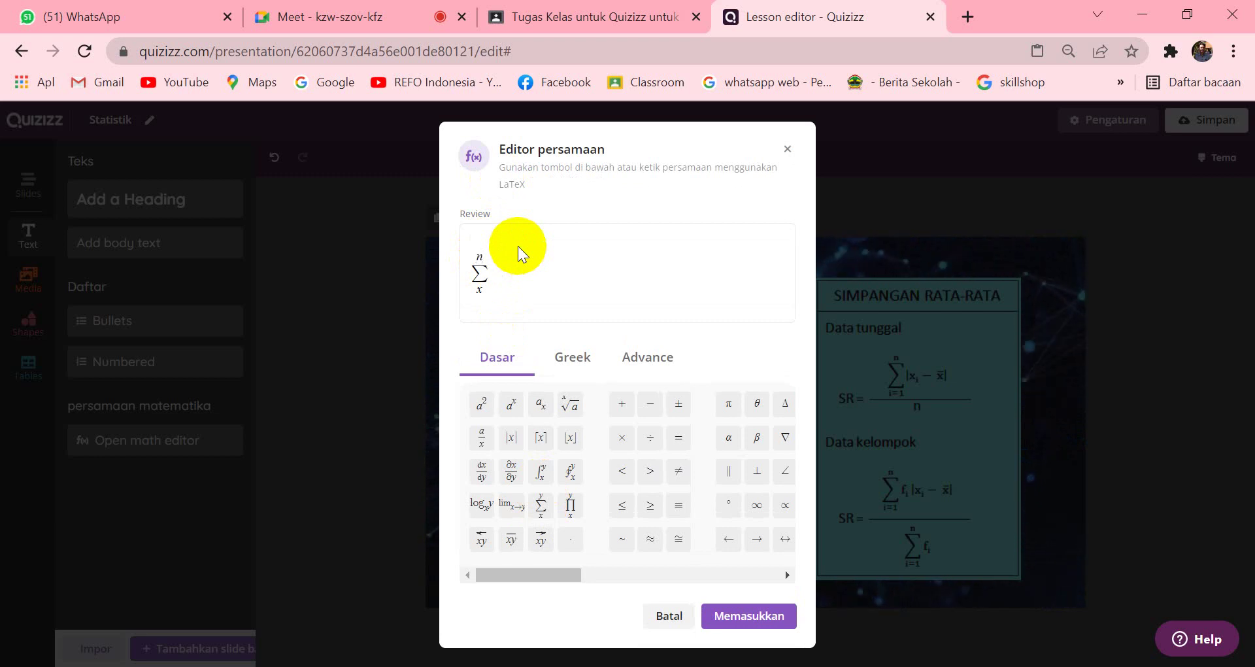
pyautogui.click(483, 293)
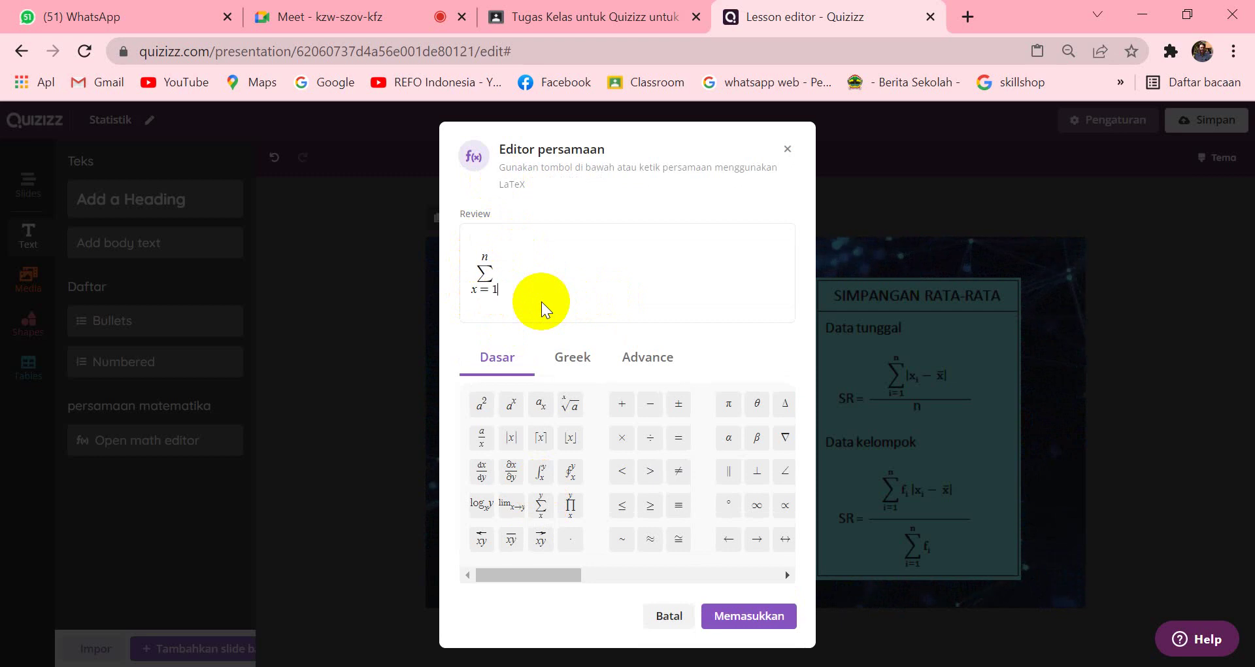
pyautogui.click(747, 618)
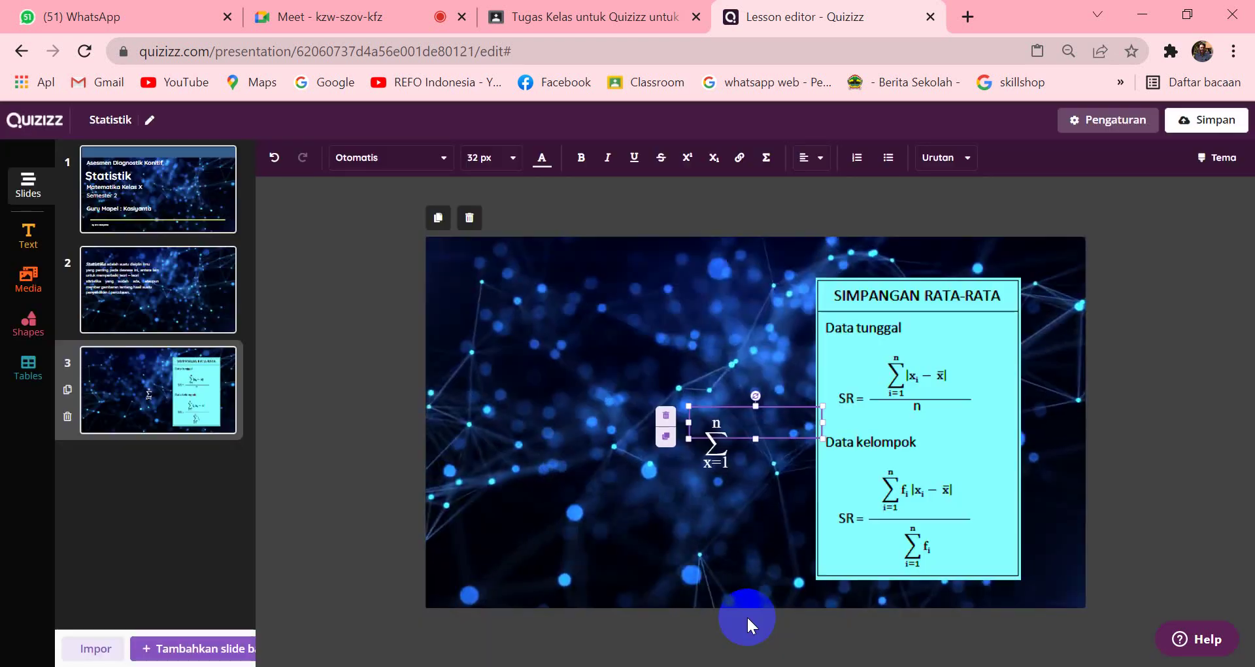
pyautogui.moveTo(766, 485); pyautogui.dragTo(558, 386)
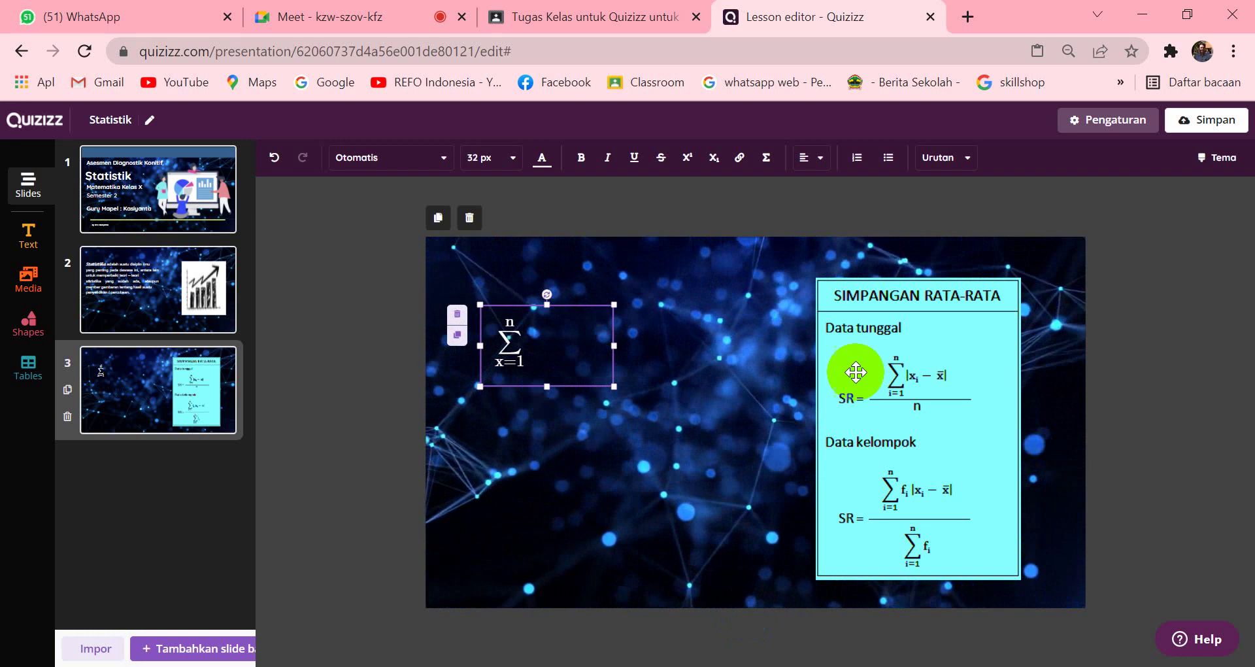
pyautogui.moveTo(994, 420)
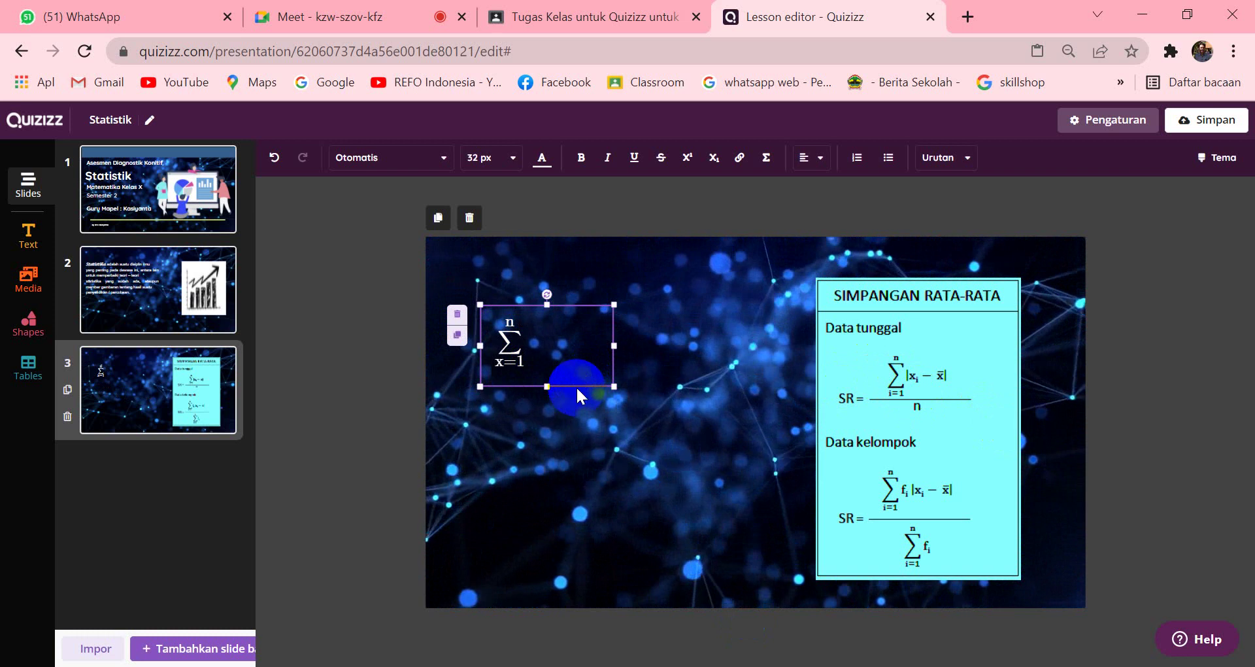
# Step: Nudge the summation equation slightly down and to the right on slide 3, and add a blank slide after it
pyautogui.moveTo(578, 383)
pyautogui.mouseDown()
pyautogui.moveTo(587, 432)
pyautogui.moveTo(590, 400)
pyautogui.mouseUp()
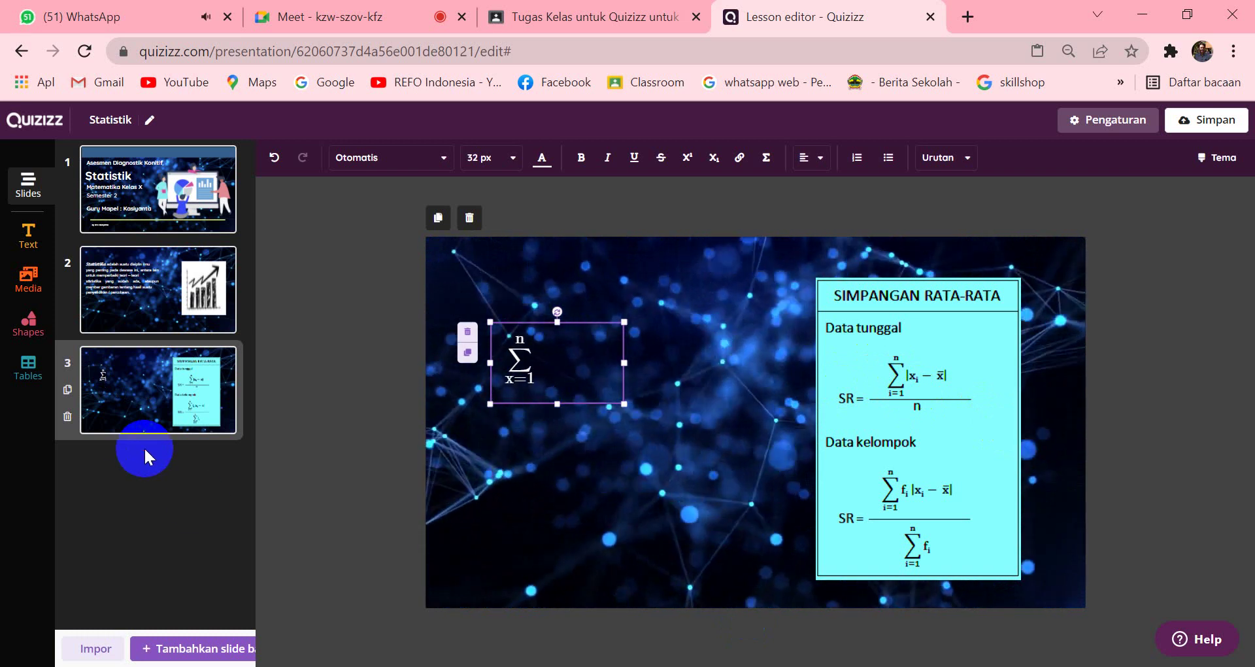
pyautogui.click(188, 649)
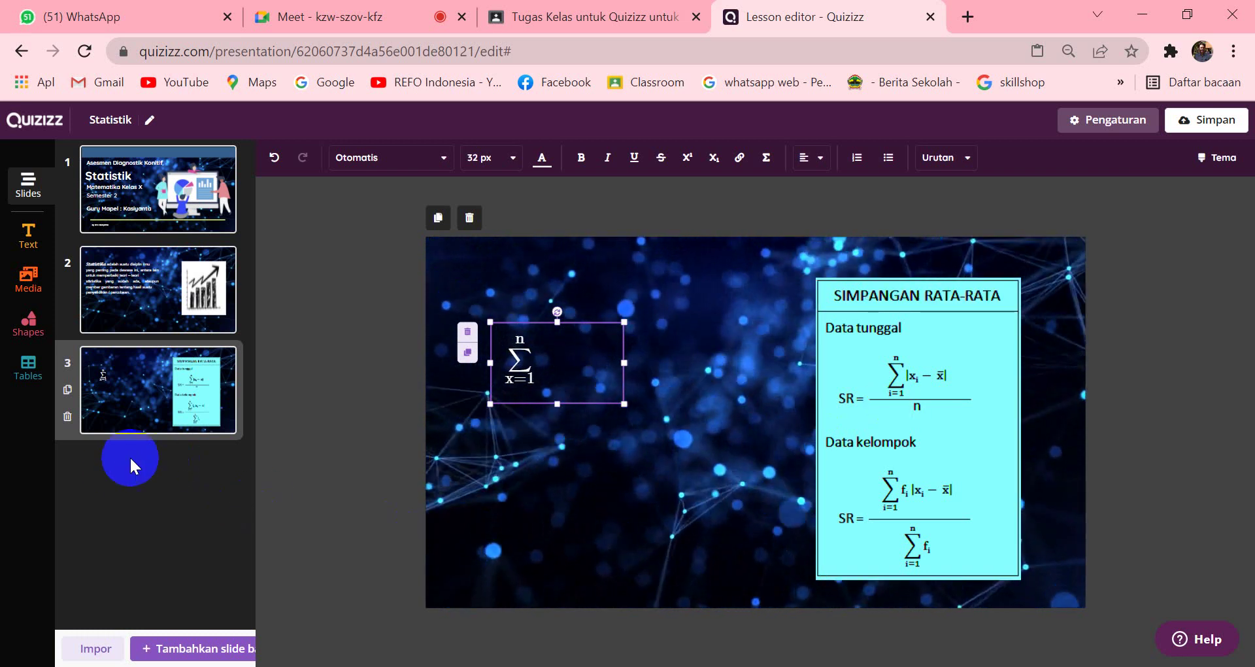
pyautogui.click(191, 648)
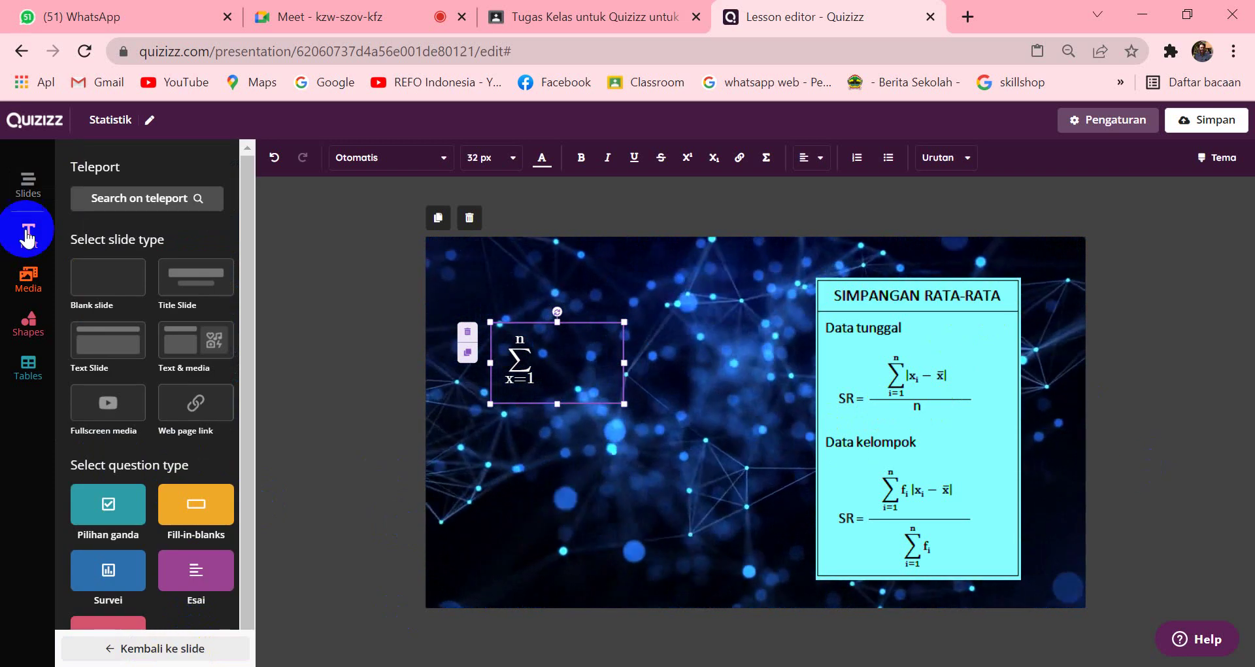
pyautogui.click(102, 278)
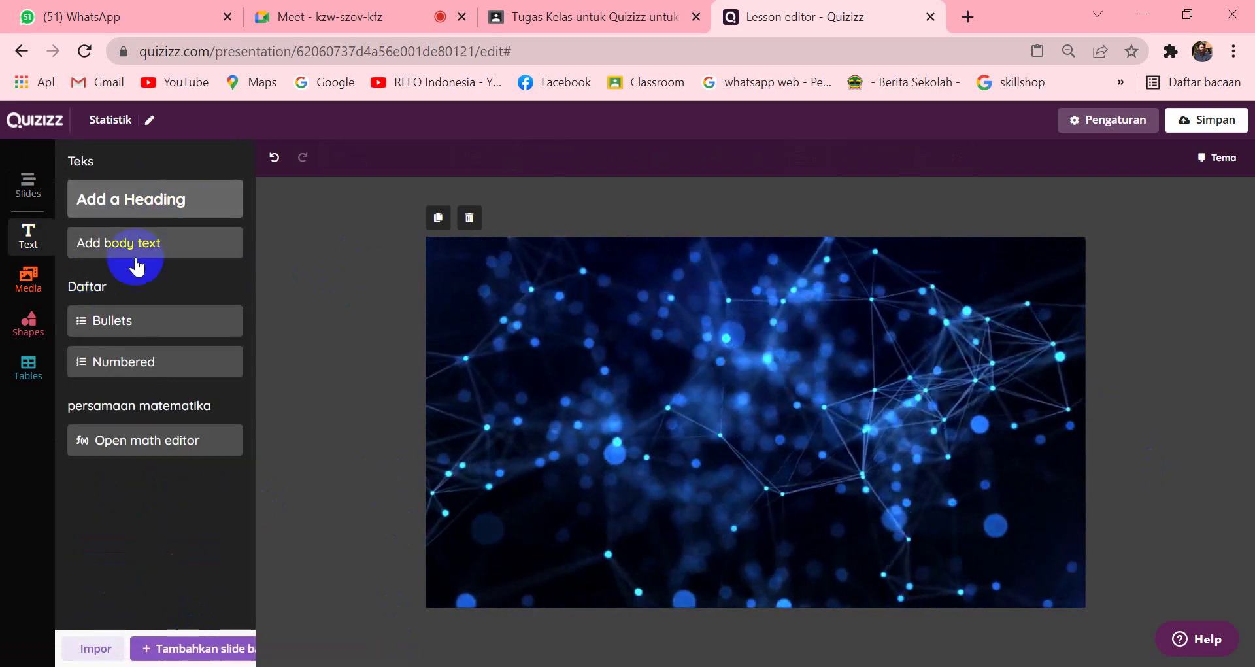
# Step: Search the images for "Modus" and insert the pink "Rumus modus" formula image into slide 4
pyautogui.click(29, 285)
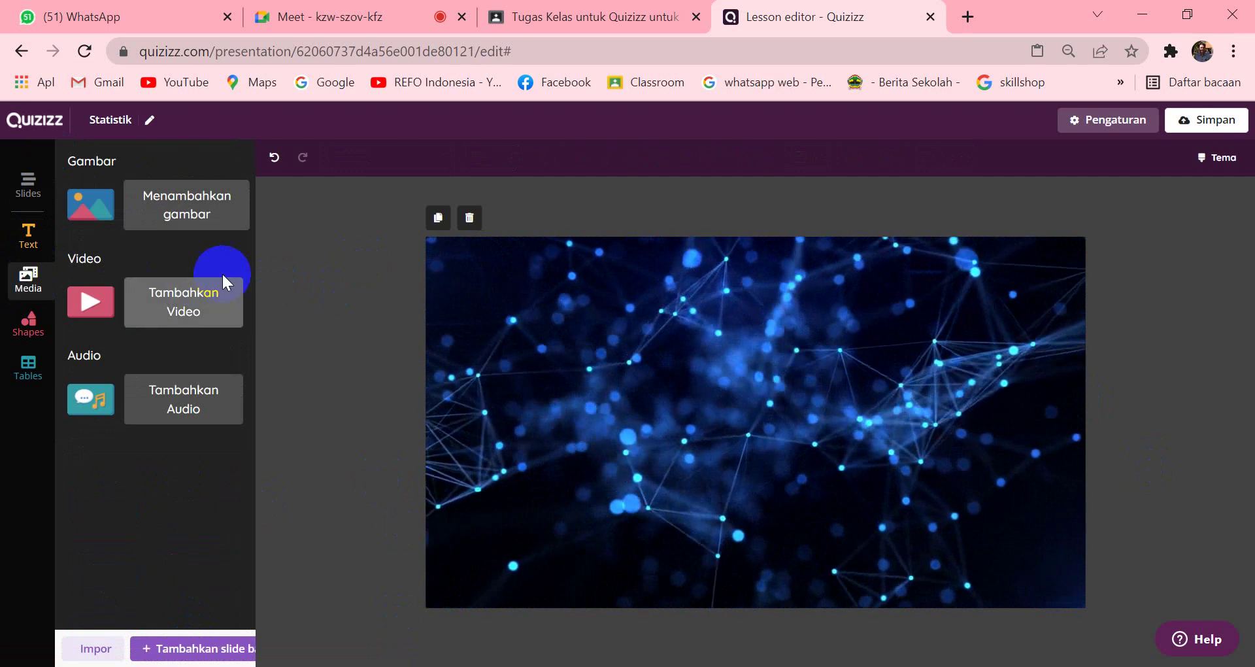
pyautogui.click(167, 197)
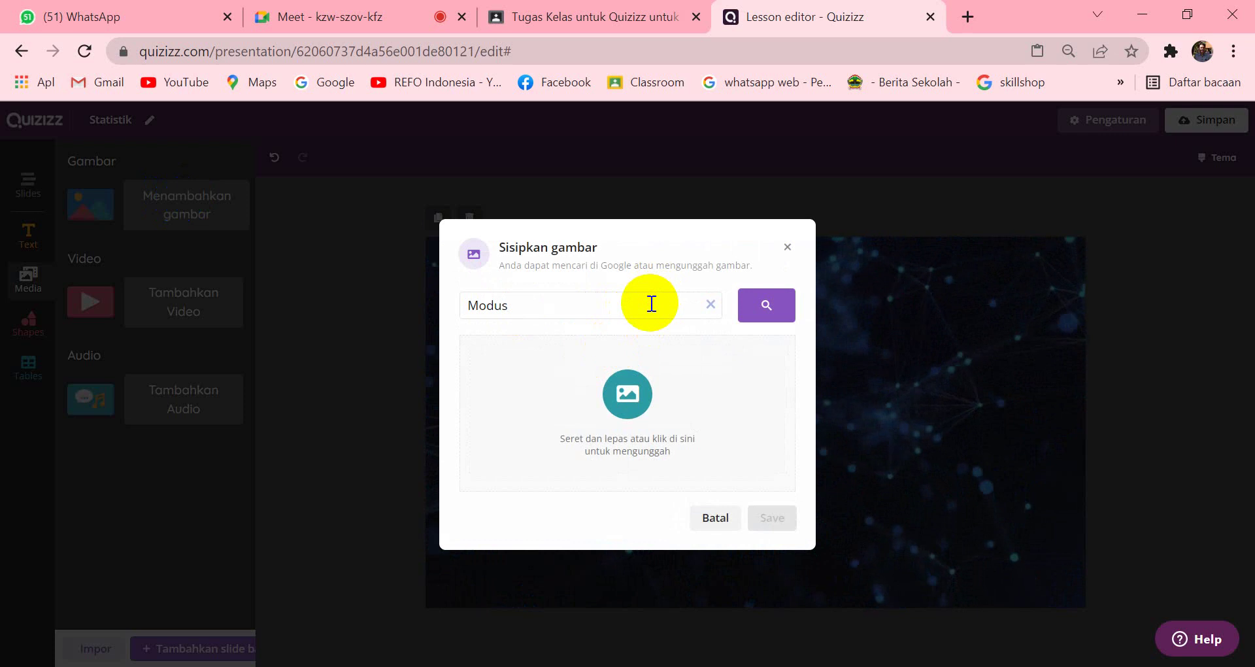
pyautogui.click(767, 307)
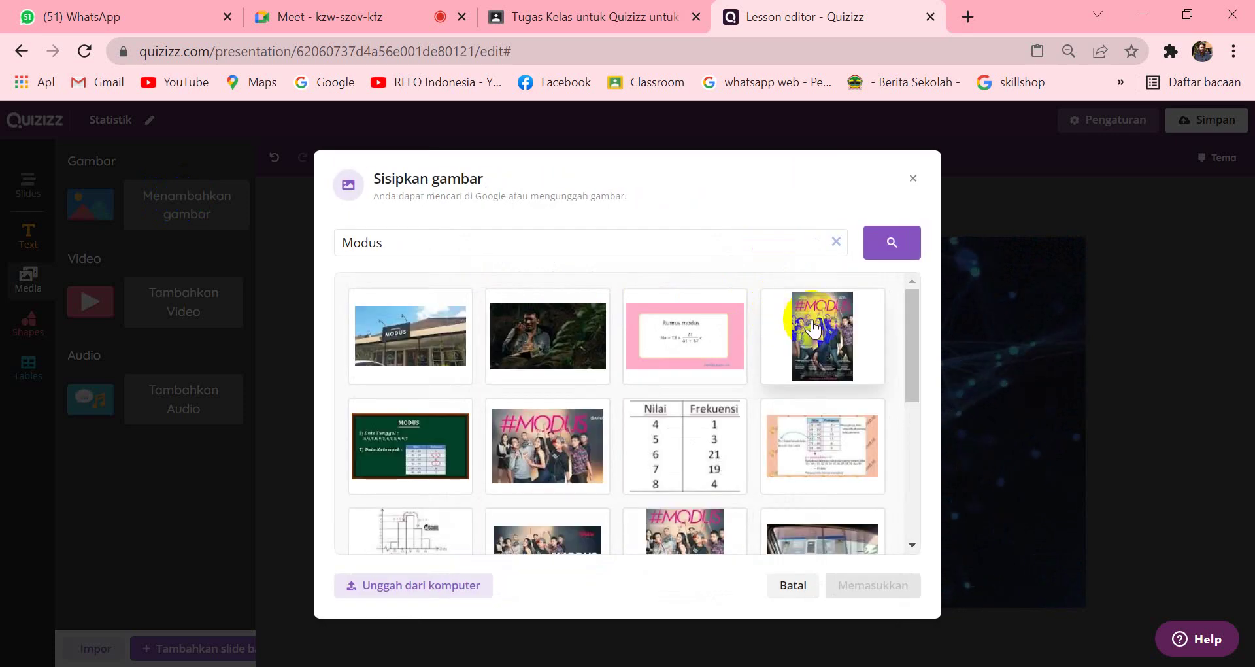
pyautogui.click(675, 335)
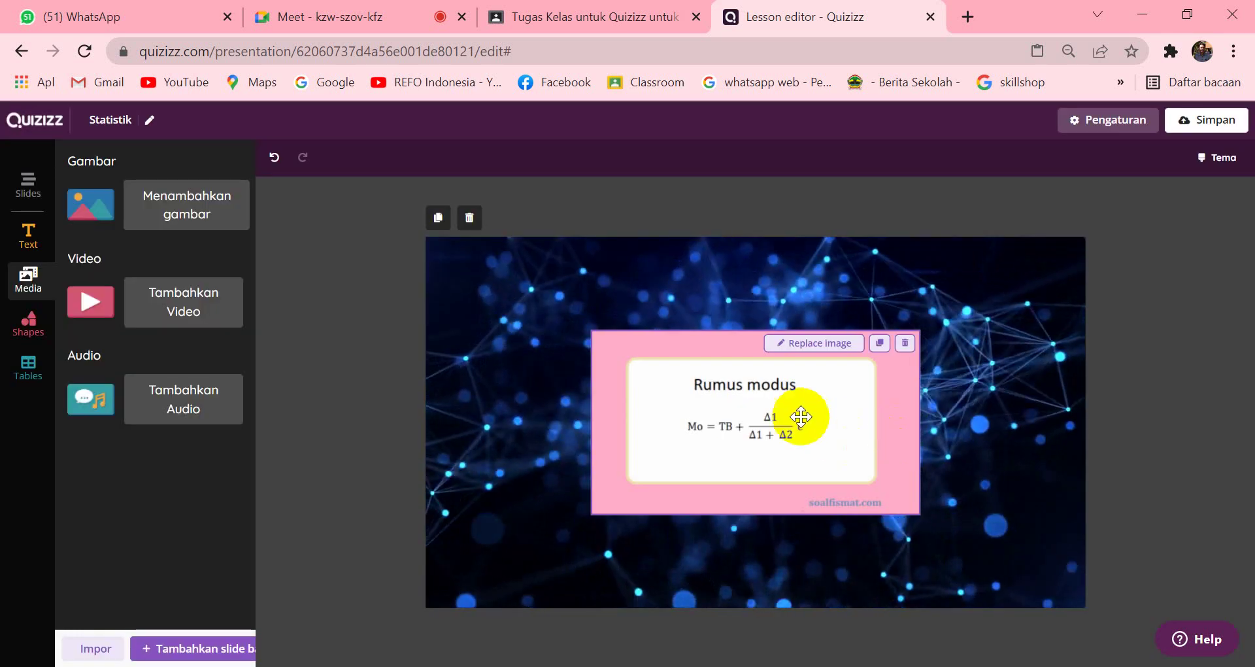
# Step: Enlarge the "Rumus modus" image to over half the slide's width and place it on the right side of slide 4
pyautogui.click(795, 427)
pyautogui.moveTo(920, 514); pyautogui.dragTo(986, 552)
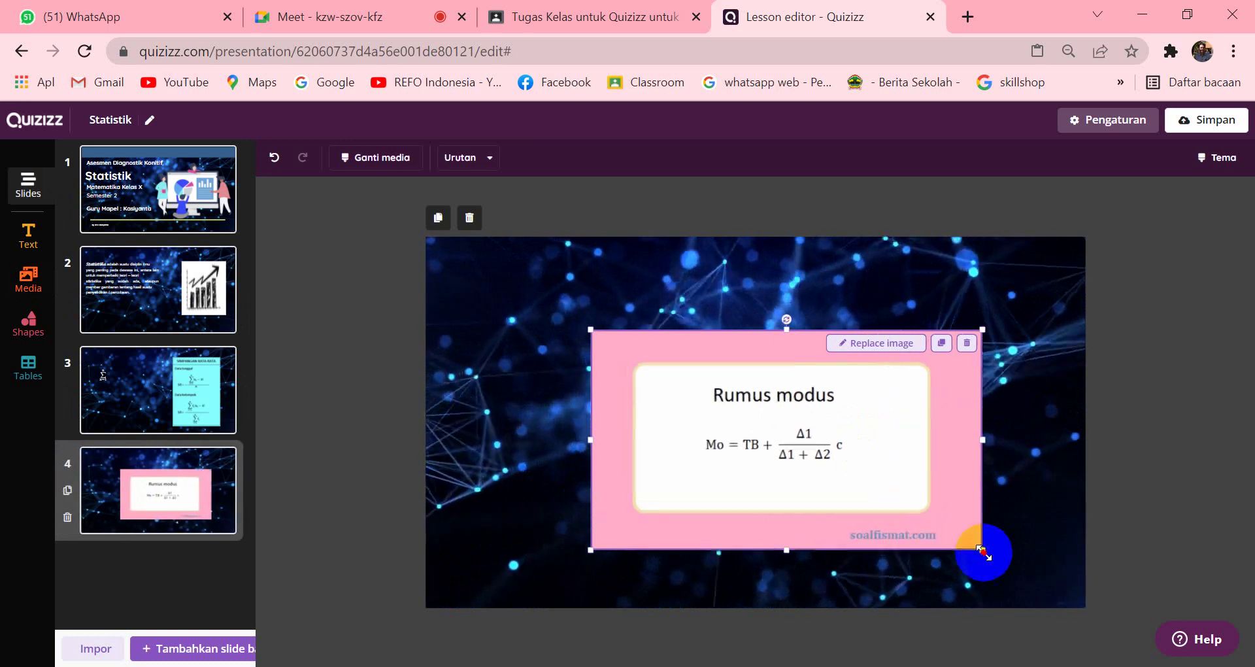
pyautogui.moveTo(798, 446); pyautogui.dragTo(776, 429)
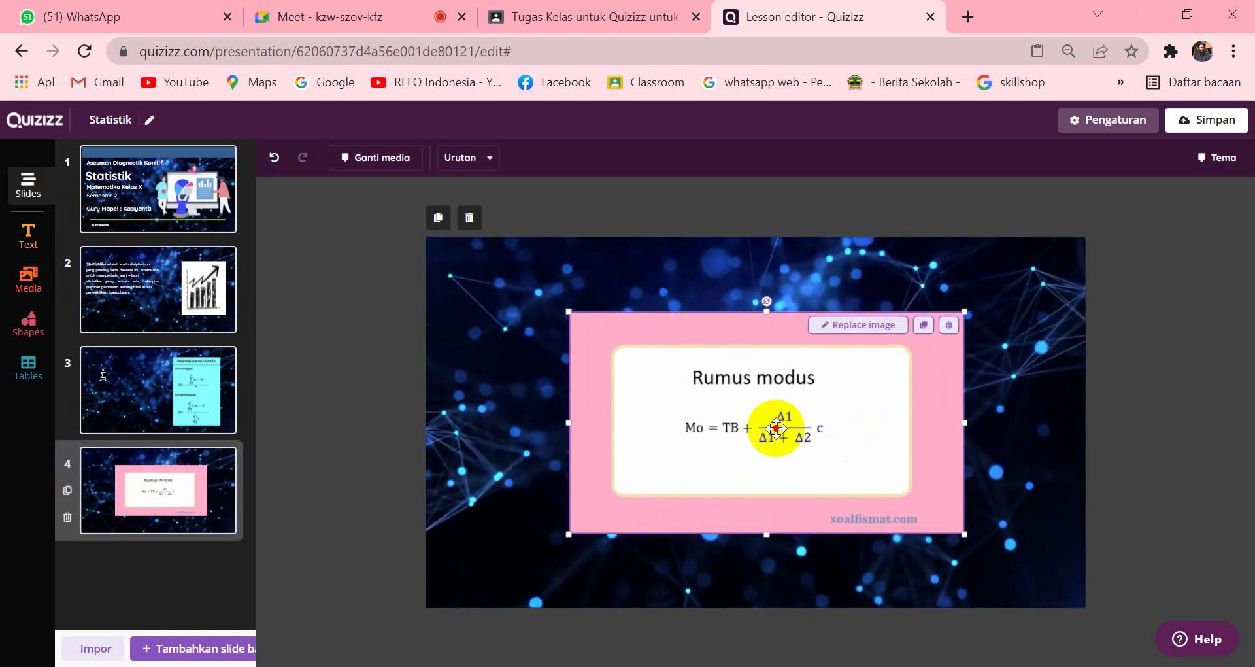
pyautogui.click(351, 383)
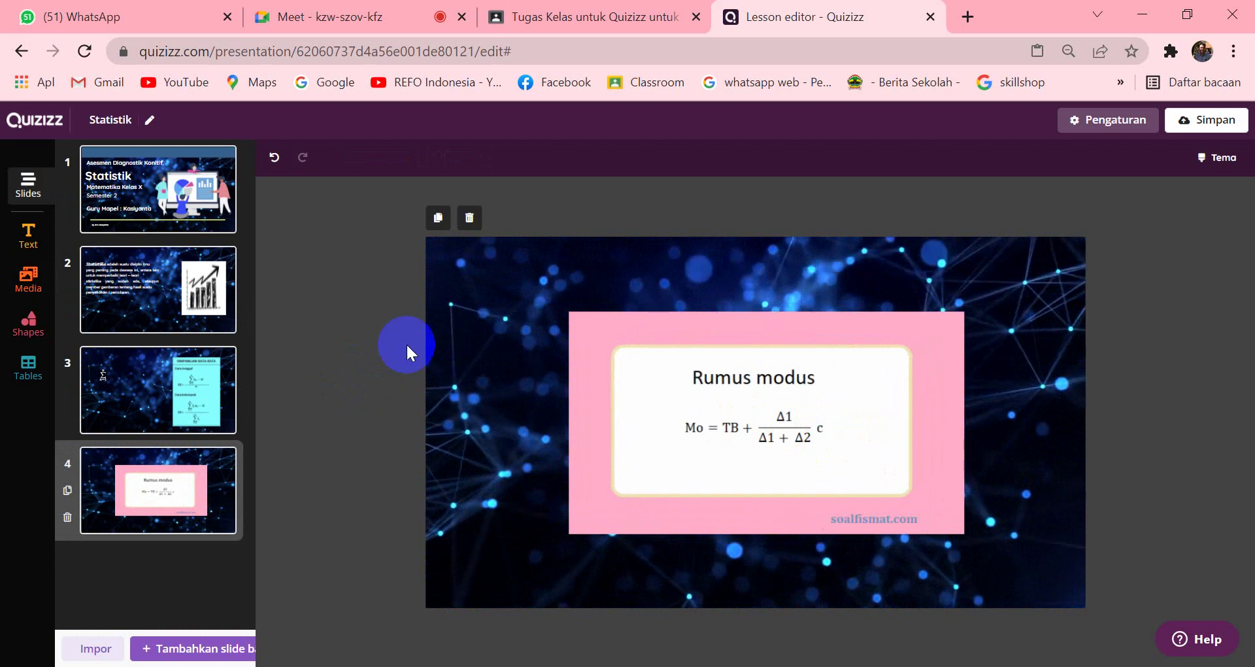
pyautogui.click(699, 402)
pyautogui.moveTo(698, 402); pyautogui.dragTo(811, 395)
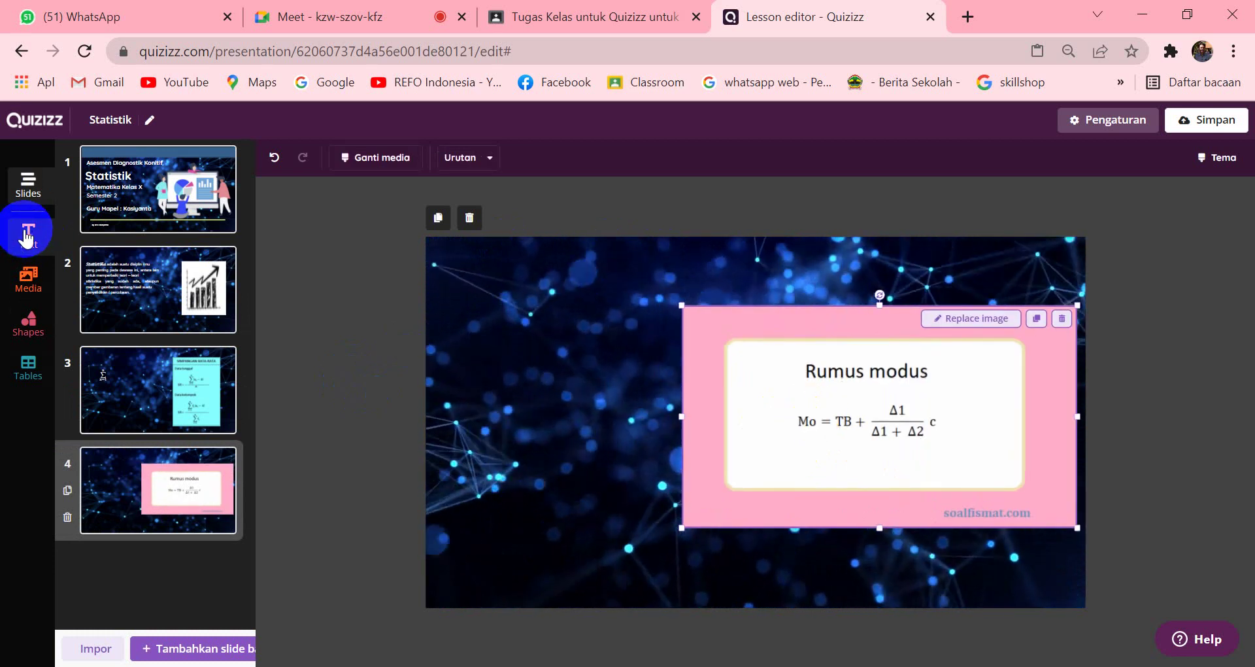
# Step: Search the images for "modus data tunggal" and insert the white "Modus Data Tunggal" example image into slide 4
pyautogui.click(33, 288)
pyautogui.click(189, 206)
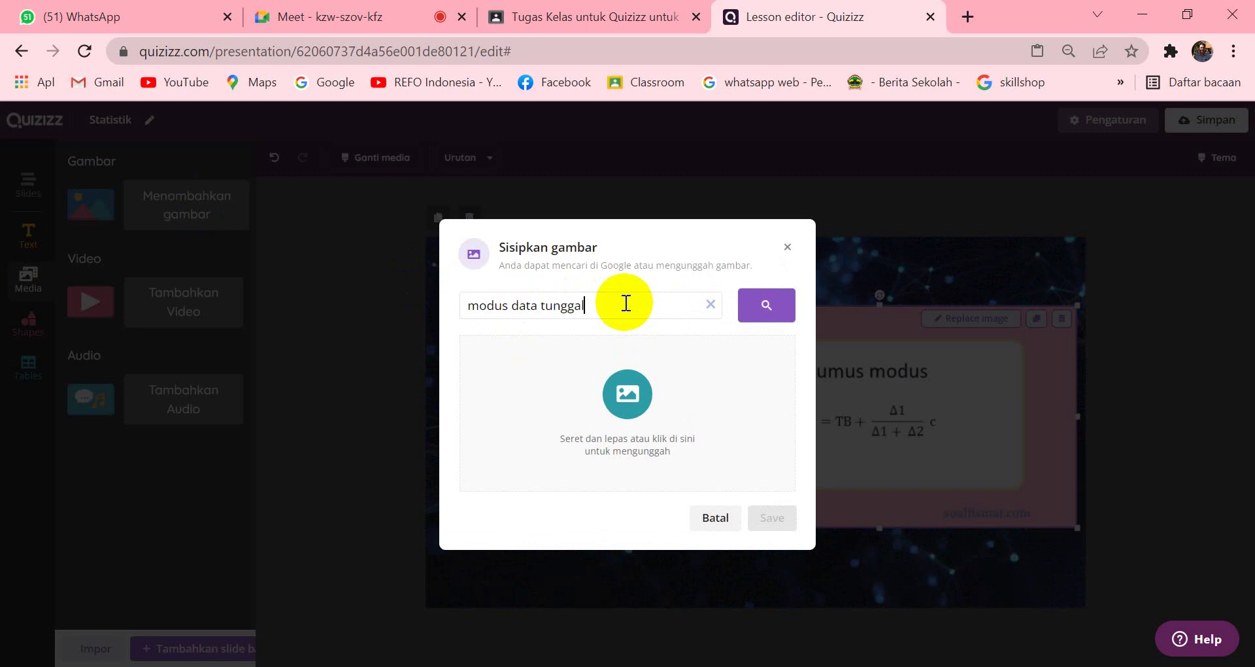
pyautogui.click(758, 303)
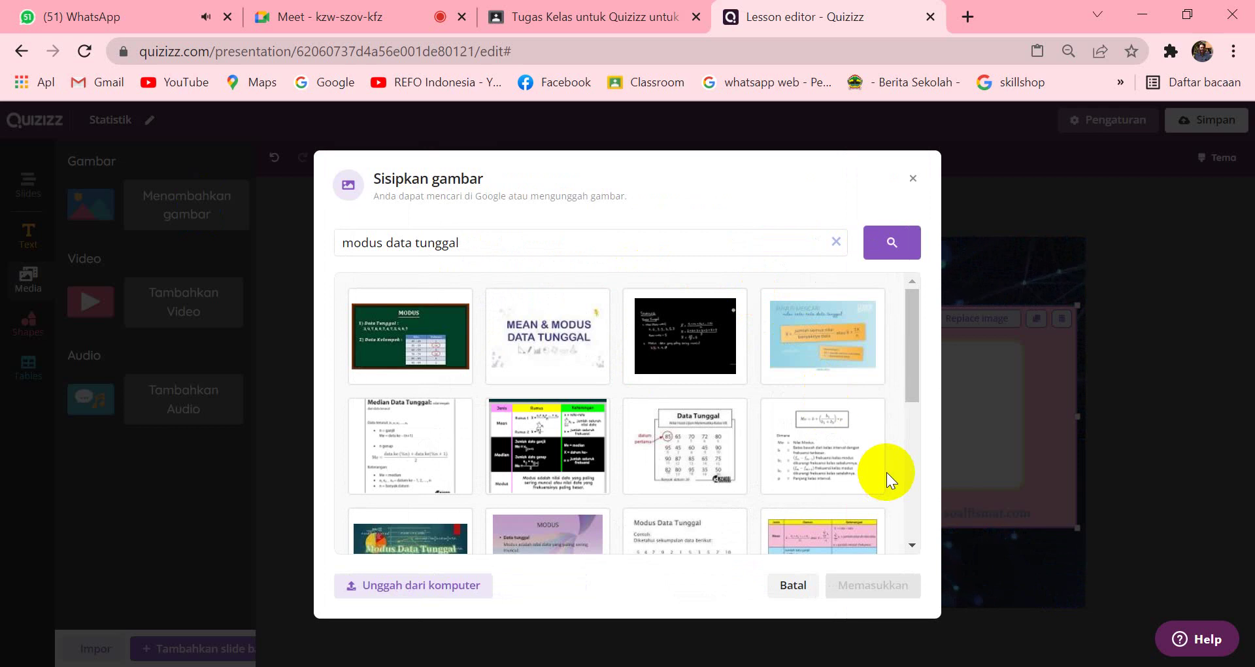
pyautogui.scroll(-2, 719, 446)
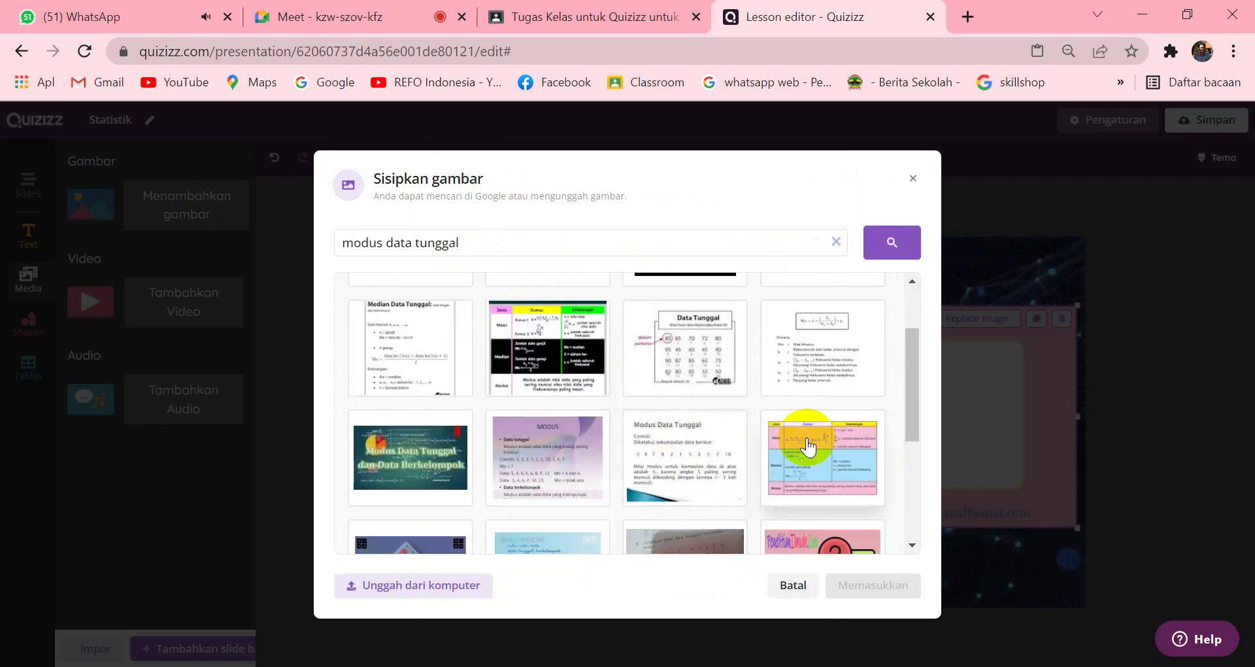
pyautogui.click(691, 472)
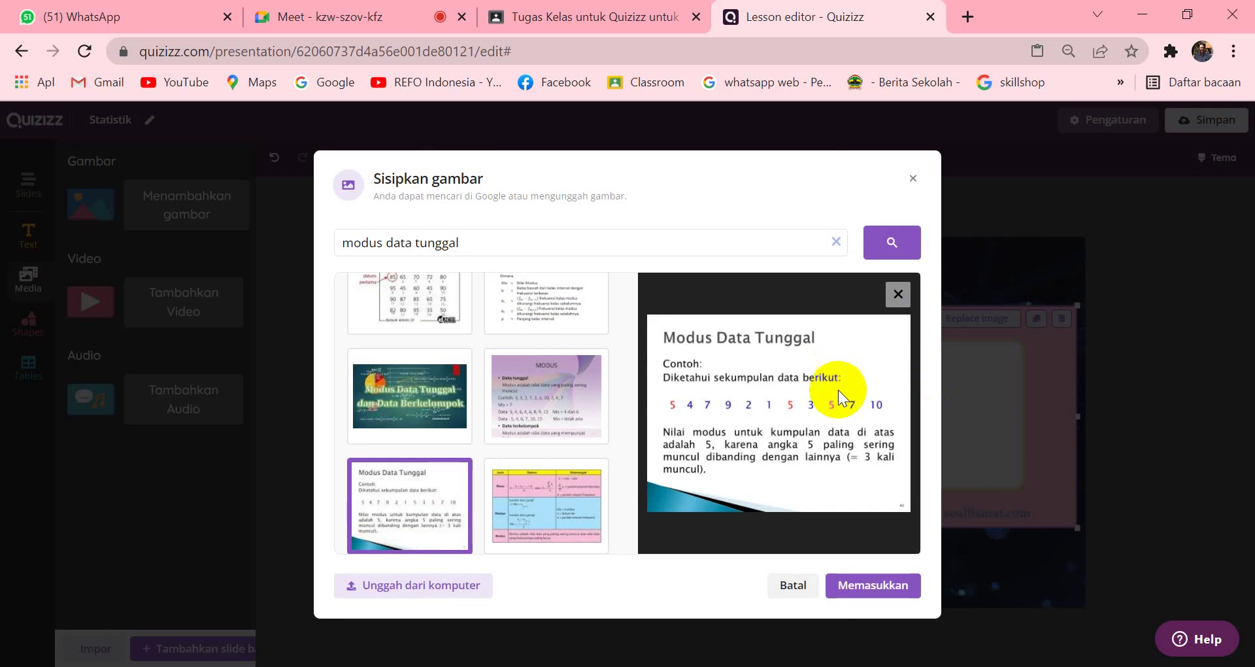
pyautogui.click(877, 576)
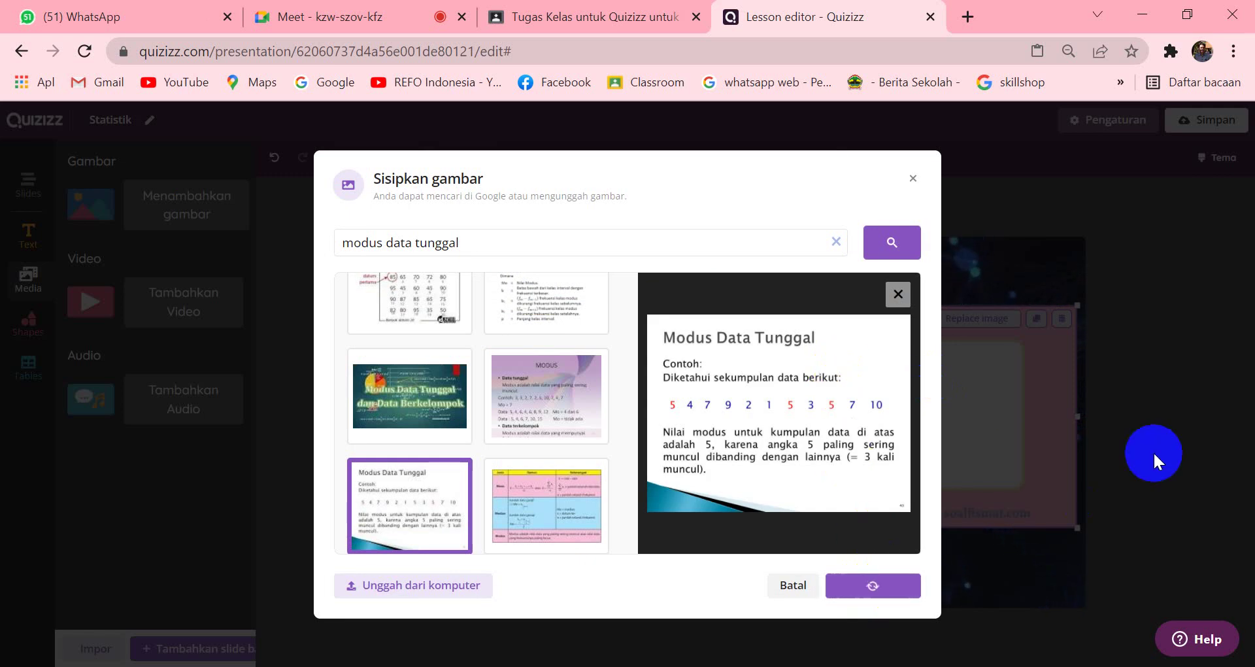
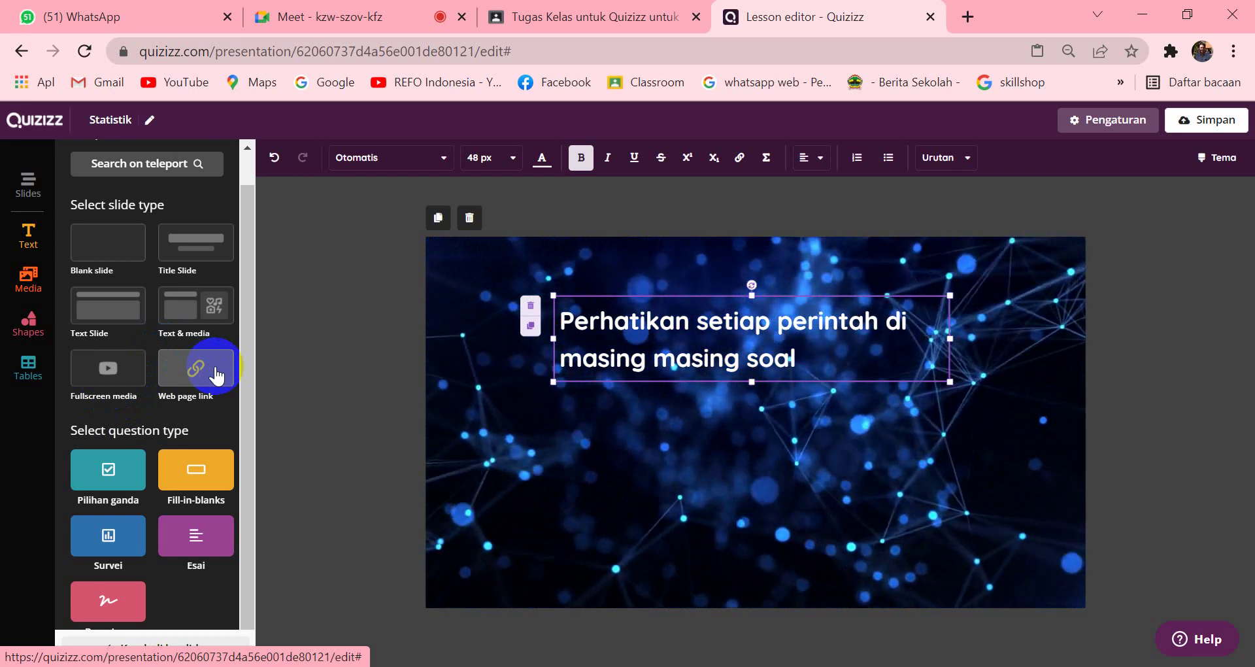
# Step: Add a multiple-choice question (Pilihan ganda) as slide 6 and start editing its question text
pyautogui.click(103, 471)
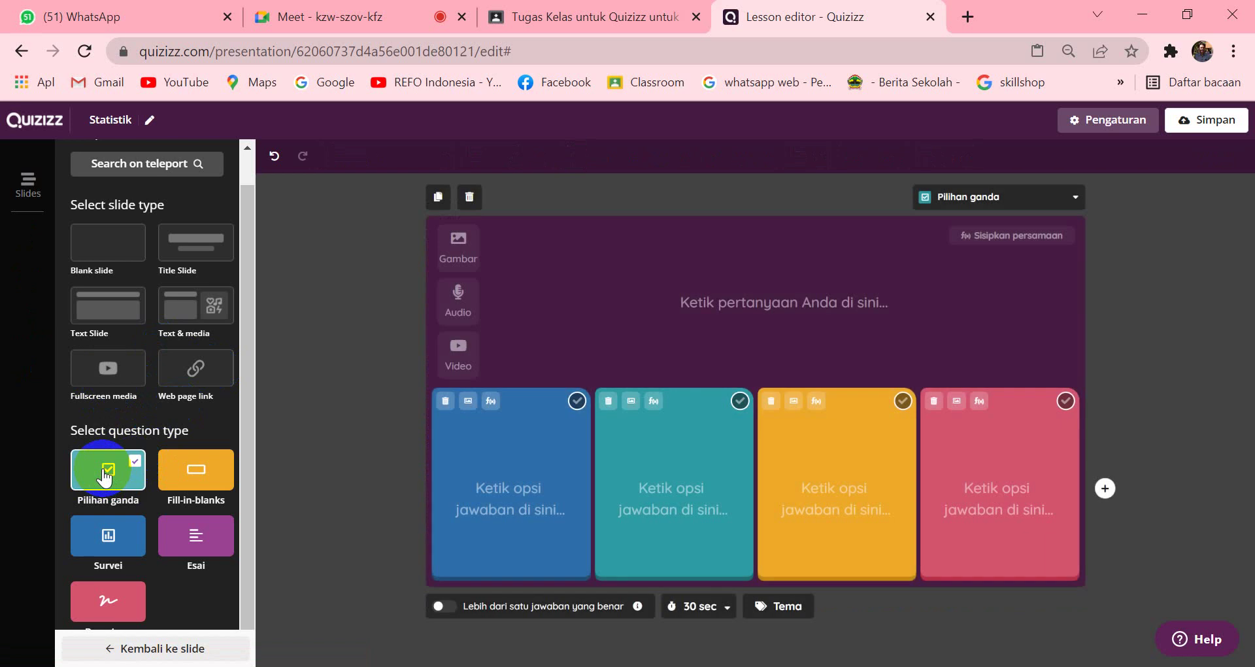
pyautogui.click(1041, 334)
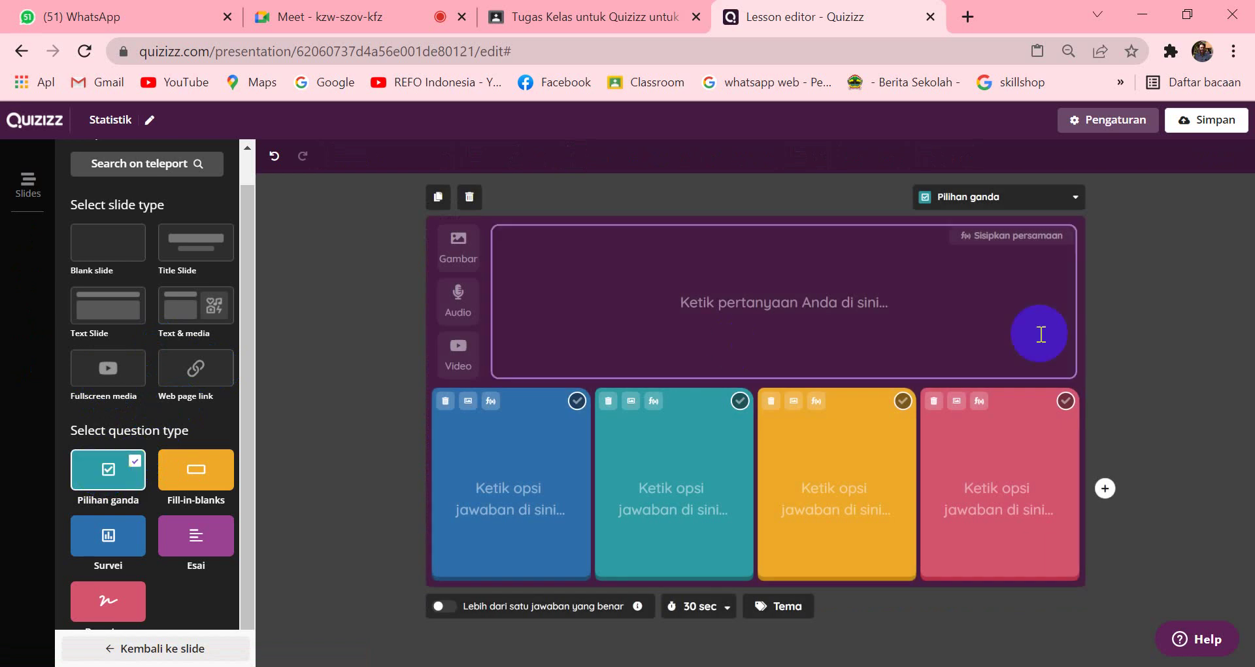
pyautogui.click(923, 307)
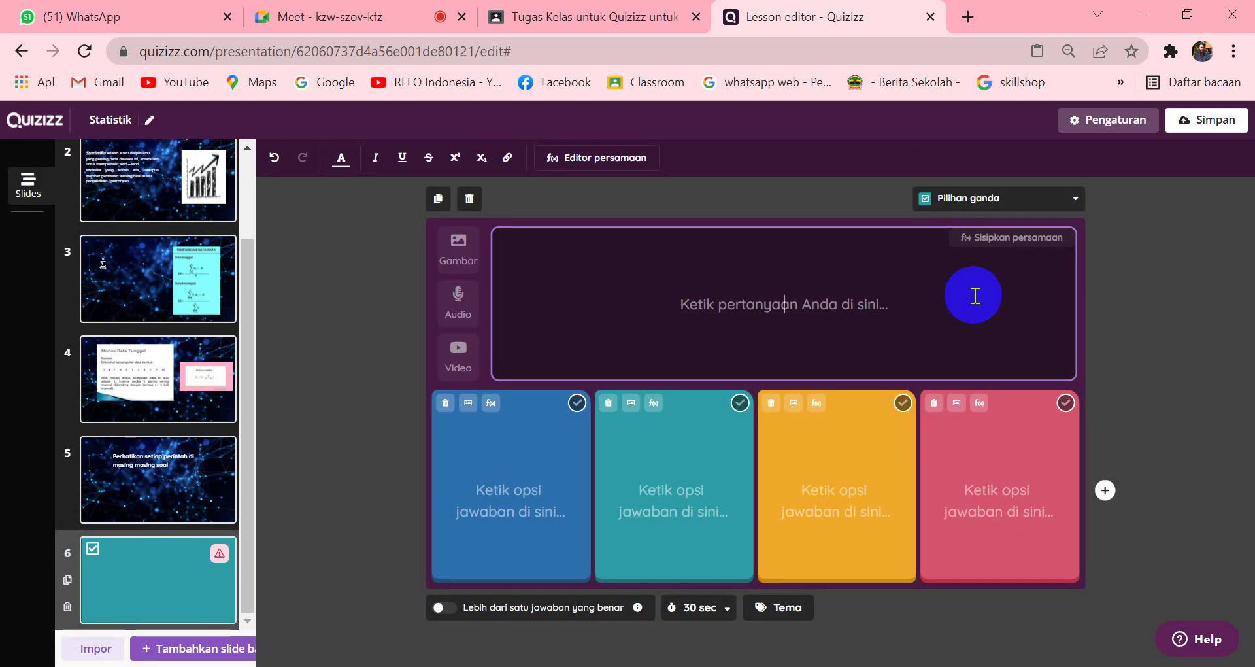
# Step: Enter "Diketahu data sebagai berikut: 2, 4, 1, 6, 8,9." as the question text on slide 6
pyautogui.write('Dik')
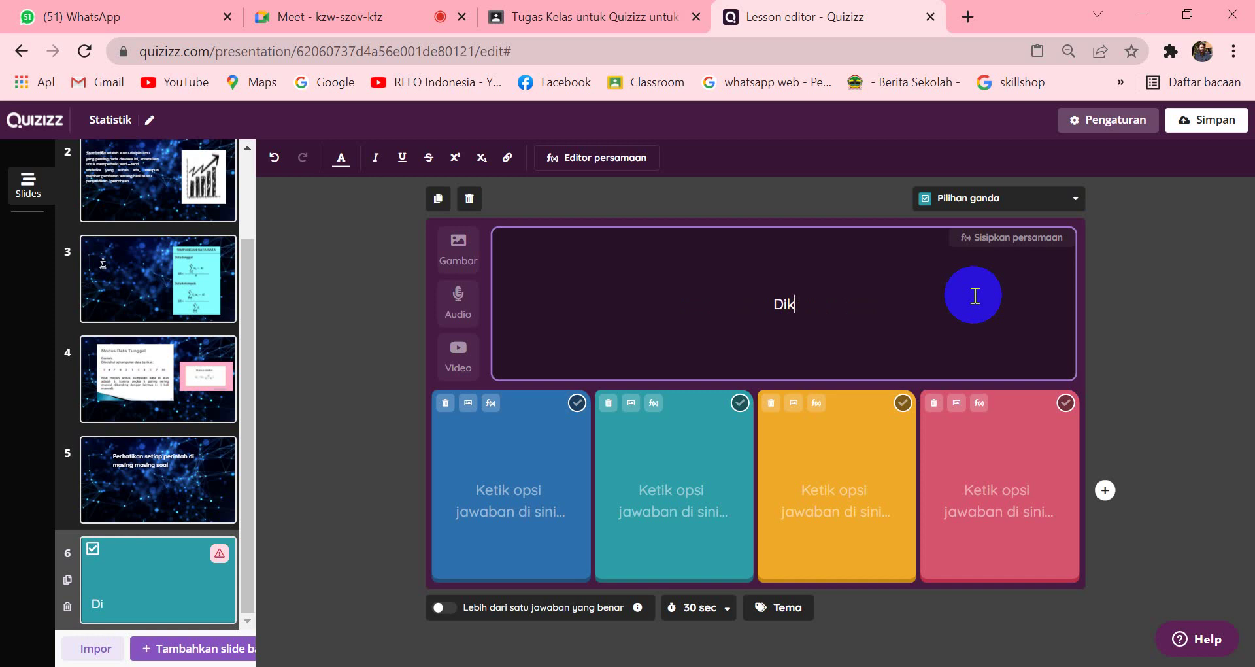
pyautogui.write('etahu data')
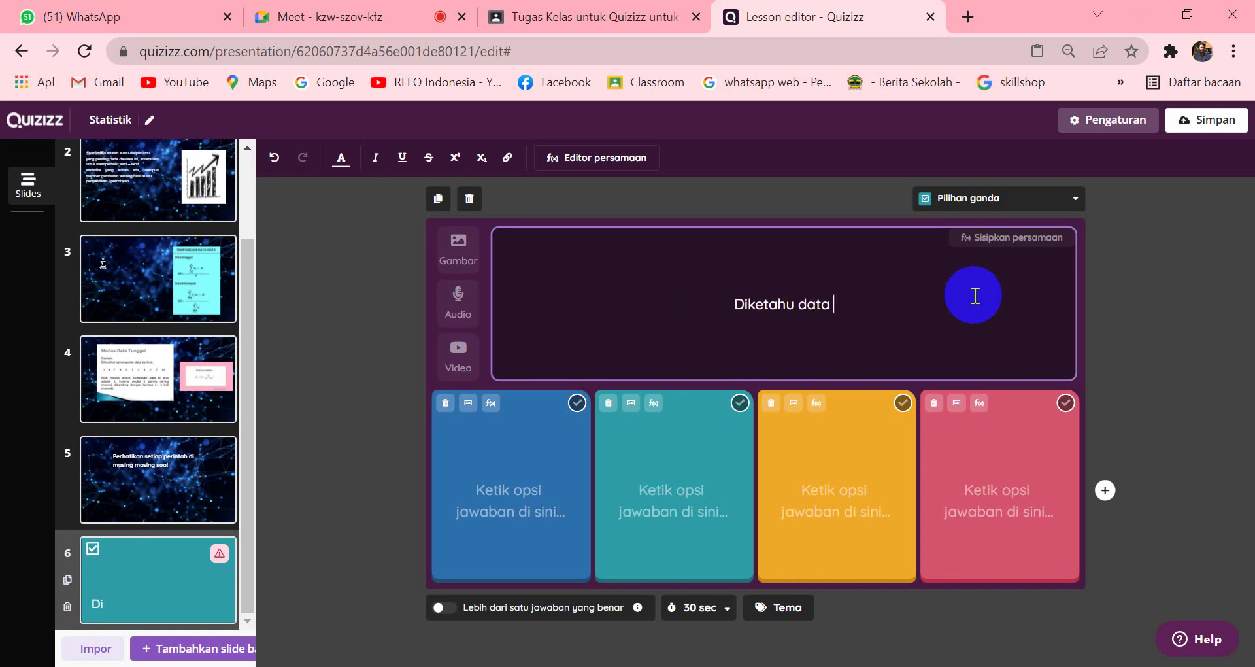
pyautogui.write(' sebagai')
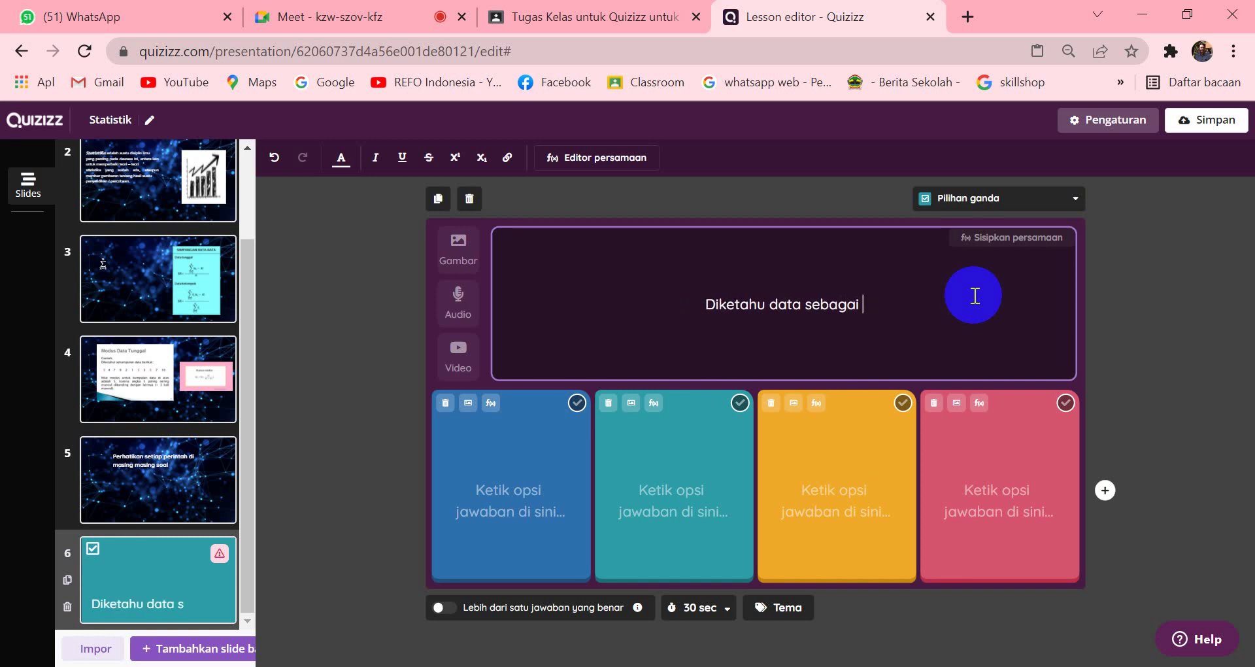
pyautogui.write(' berikut')
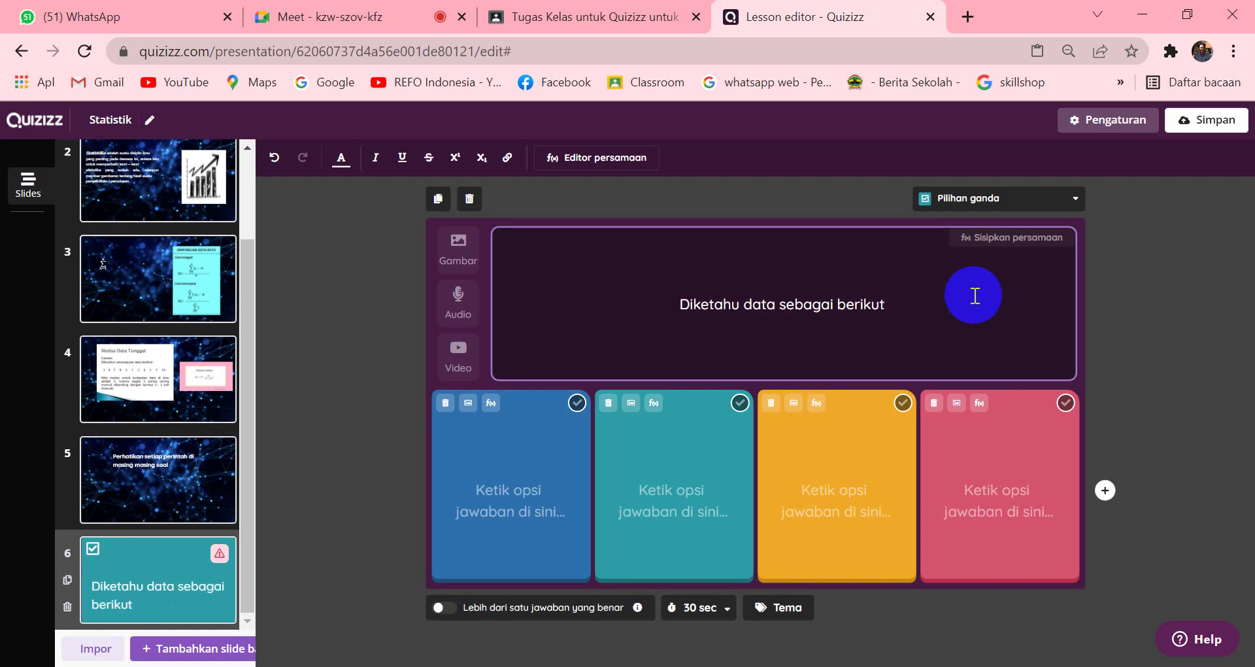
pyautogui.press('BackSpace')
pyautogui.write(':')
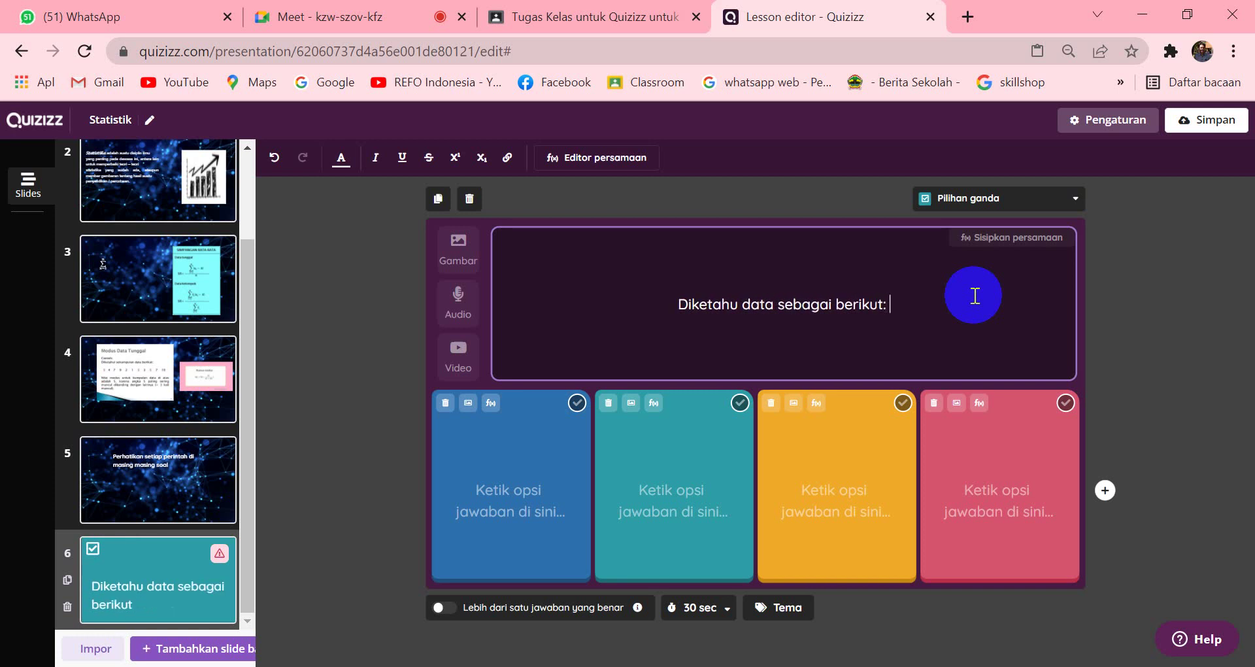
pyautogui.write(' 2,')
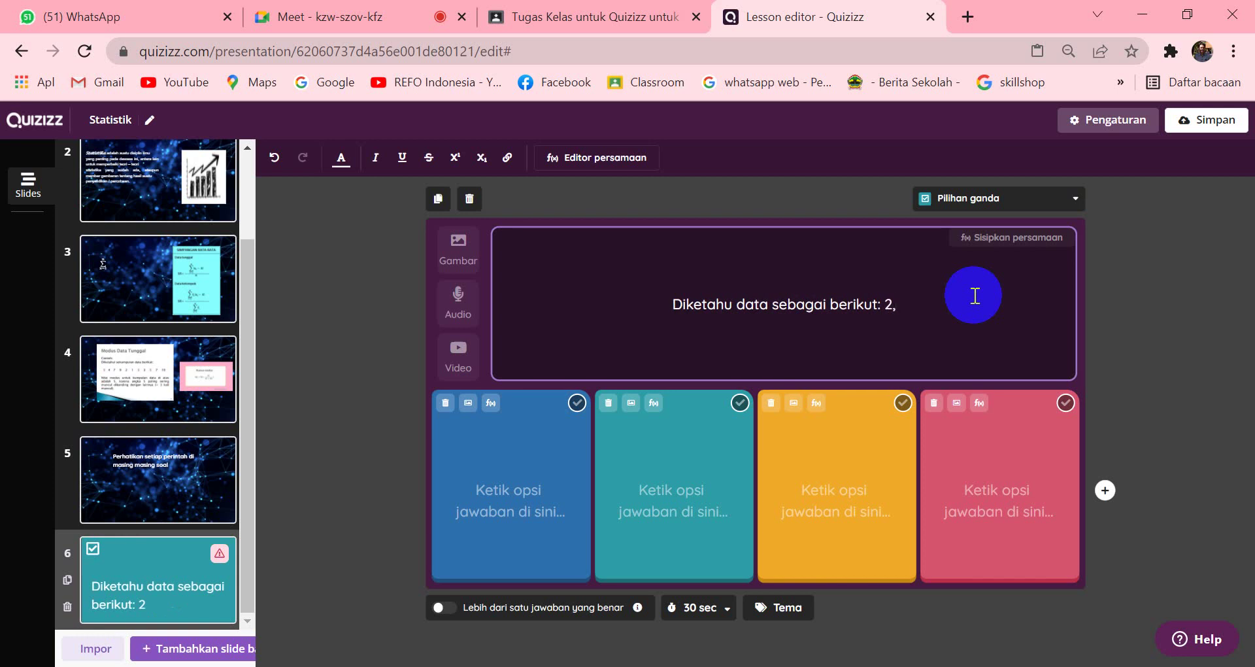
pyautogui.write(' 4')
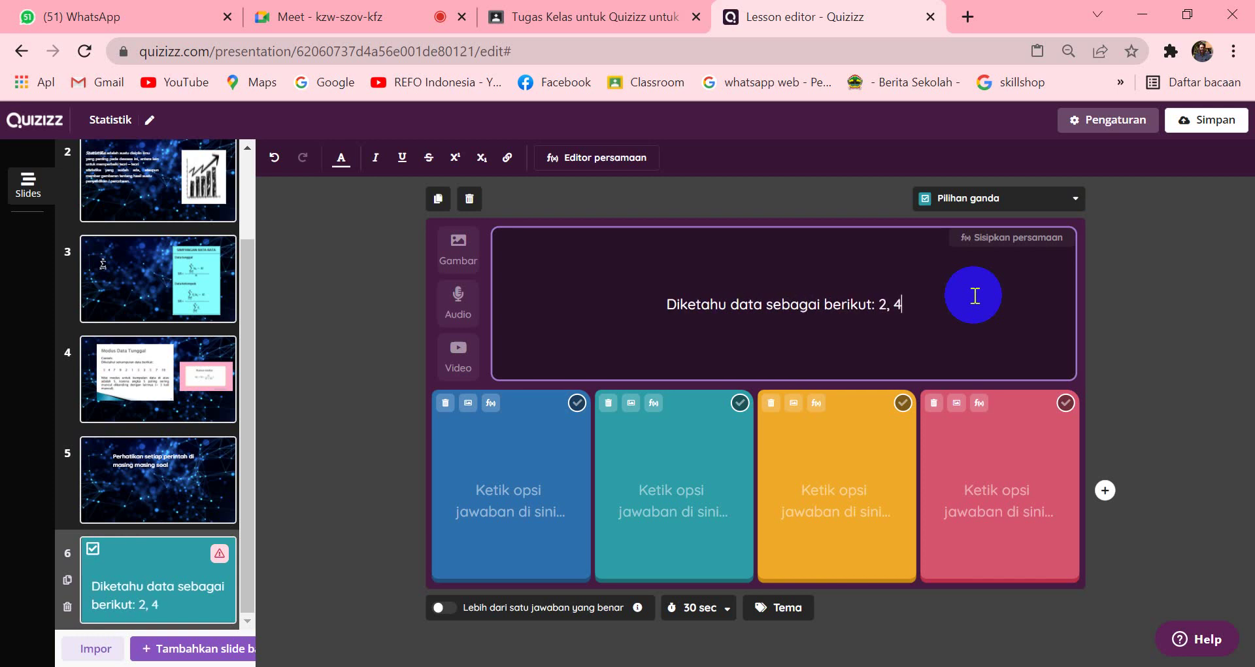
pyautogui.write(', 1')
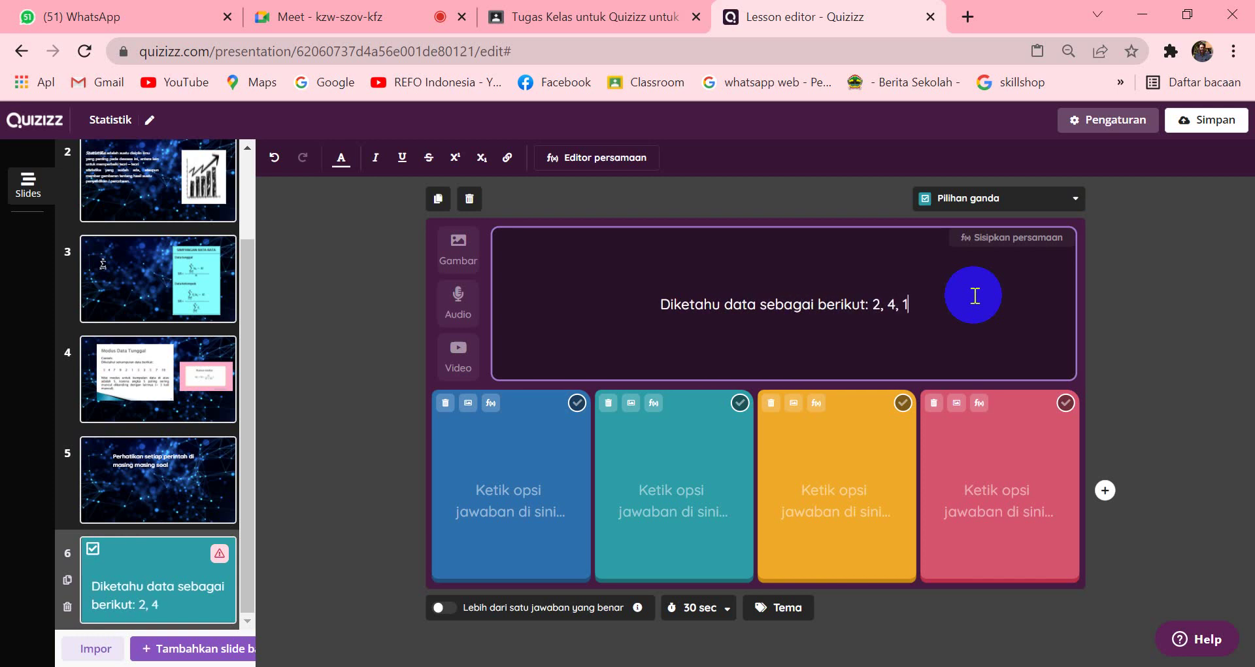
pyautogui.write(',')
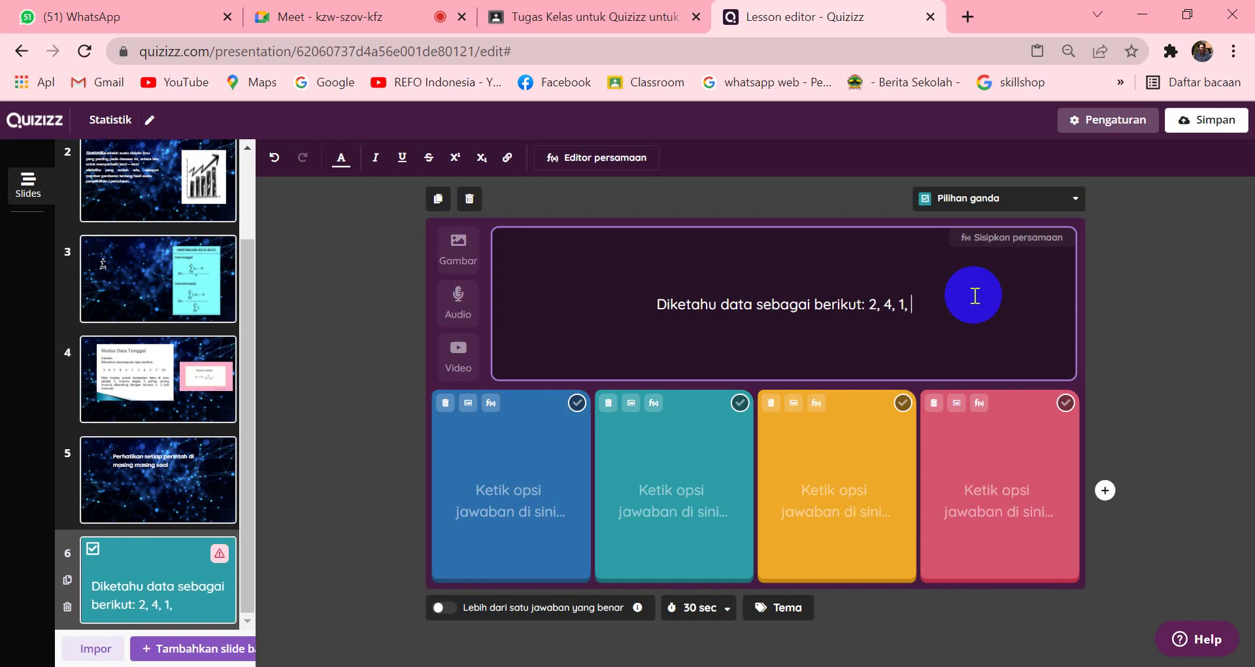
pyautogui.write(' 6,')
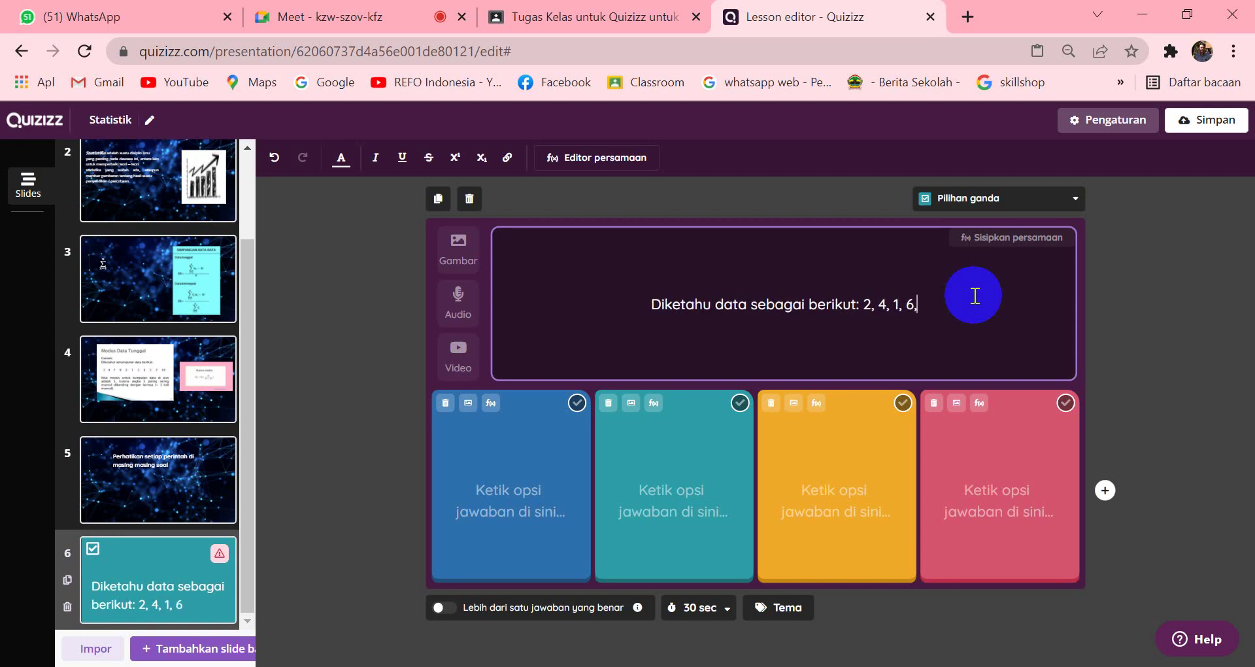
pyautogui.write(' 8')
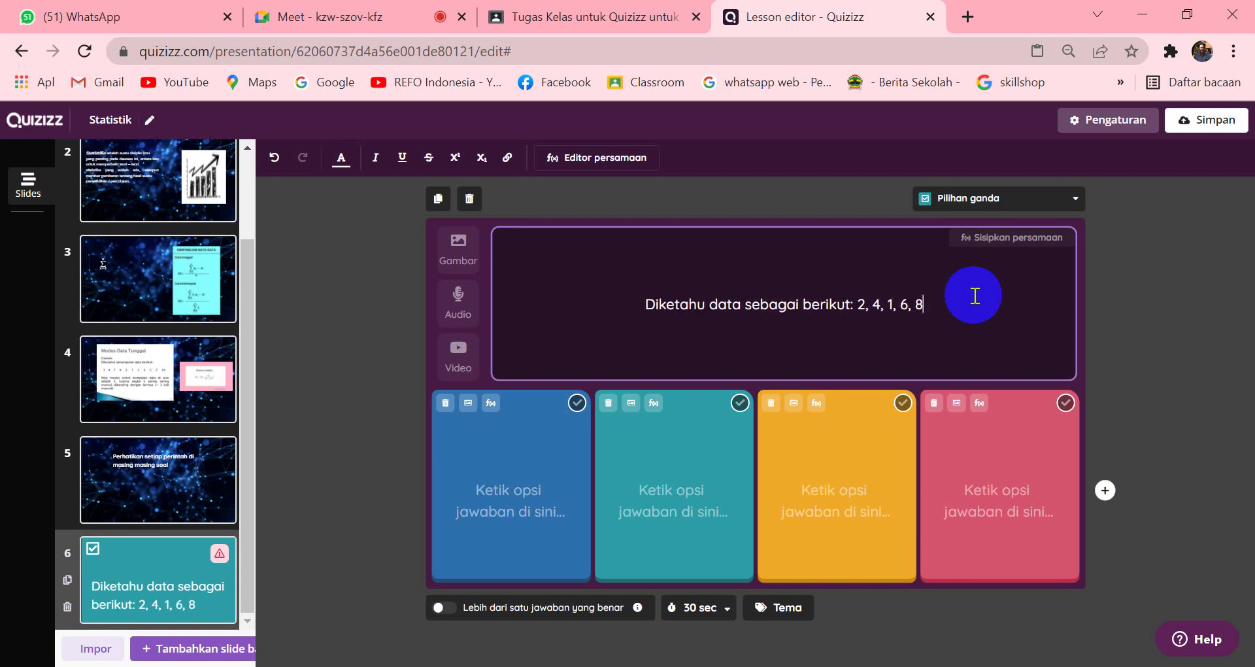
pyautogui.write(',9')
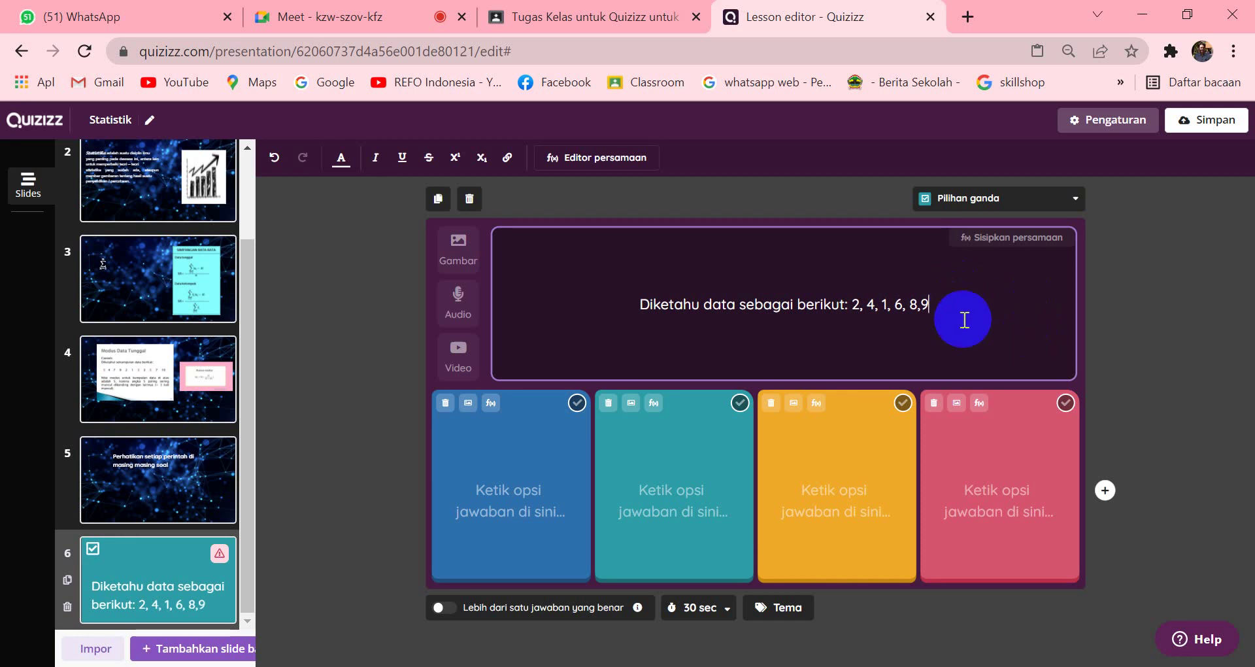
pyautogui.write('.')
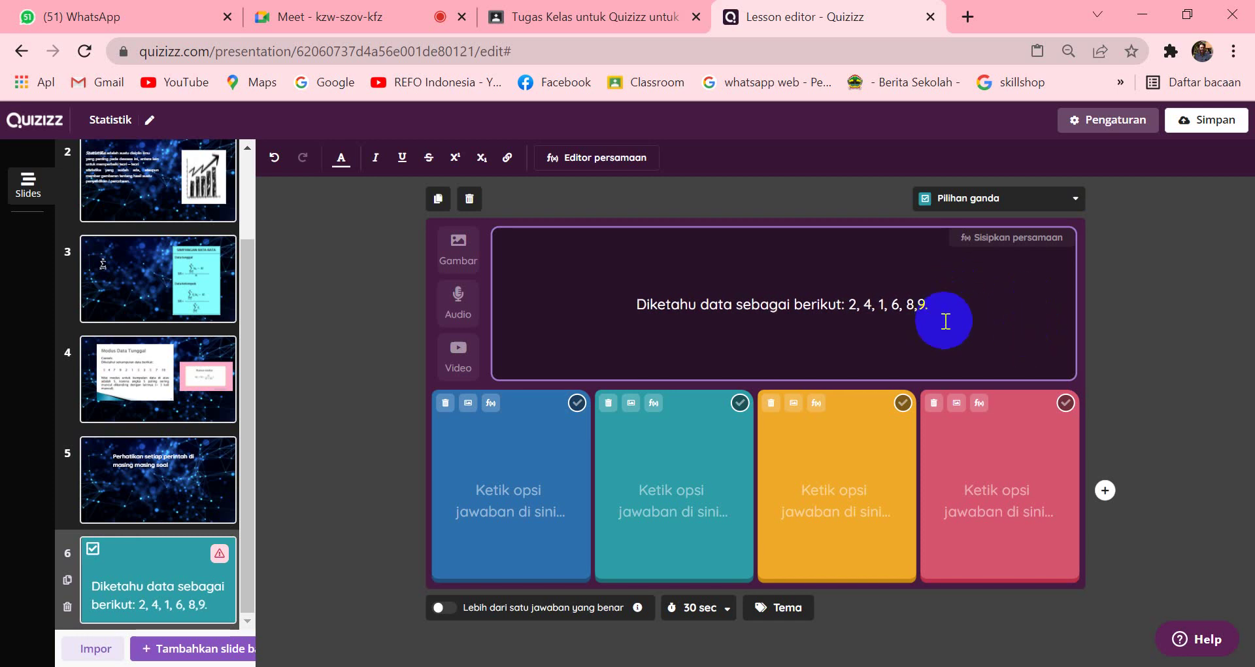
# Step: Continue the question text after the data set with "Angka berapa yang nilai"
pyautogui.write(' Angka')
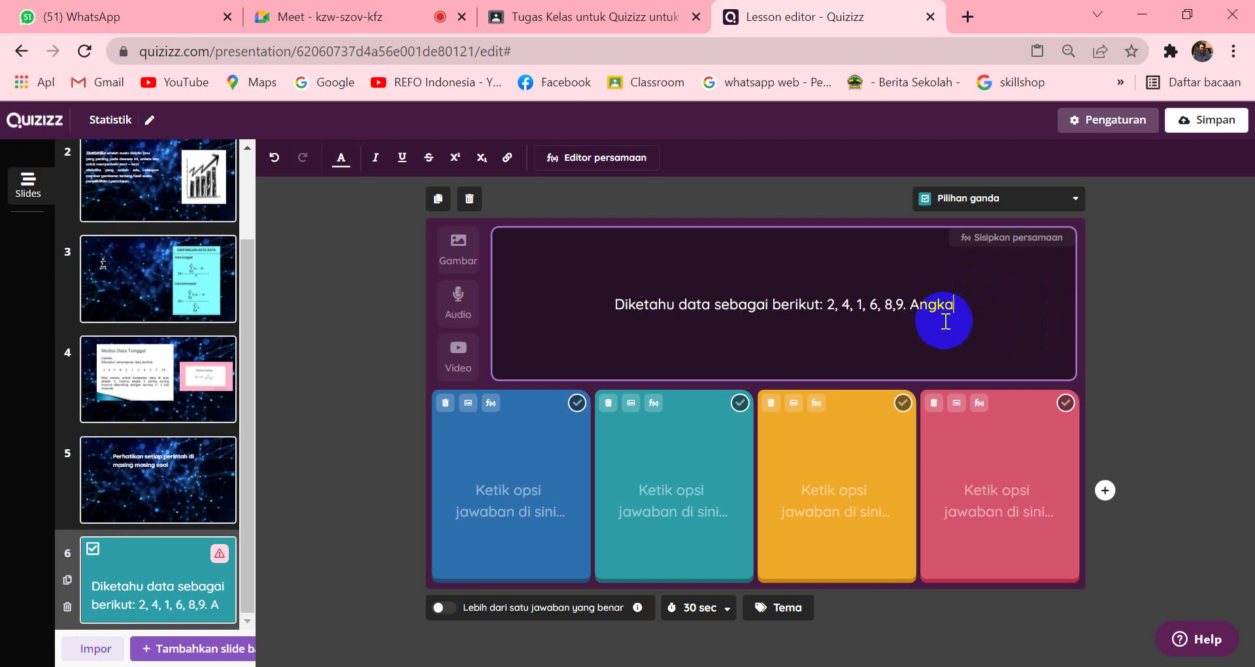
pyautogui.write(' bera')
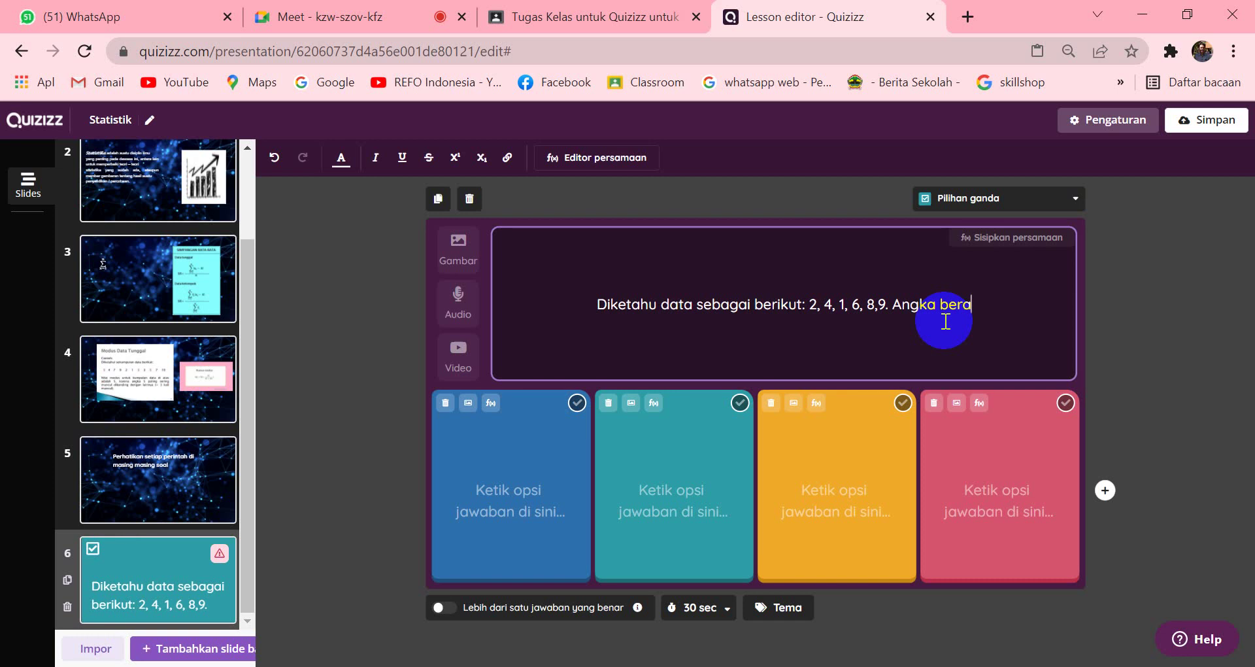
pyautogui.write('pa')
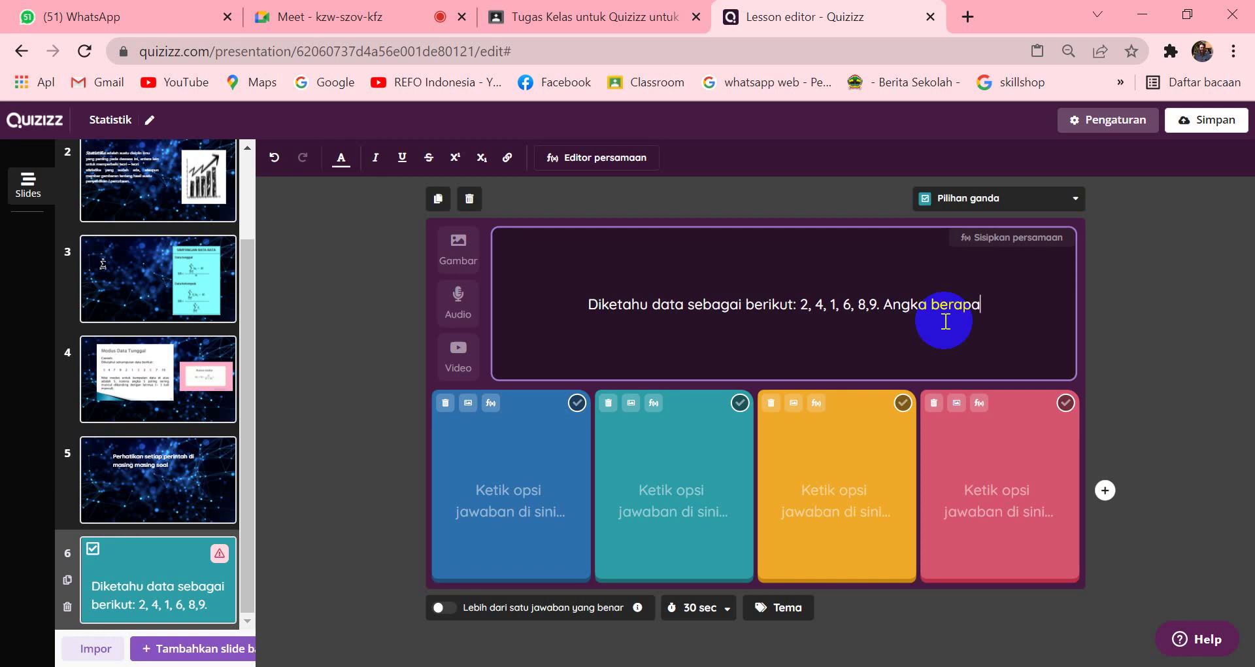
pyautogui.write(' yang n')
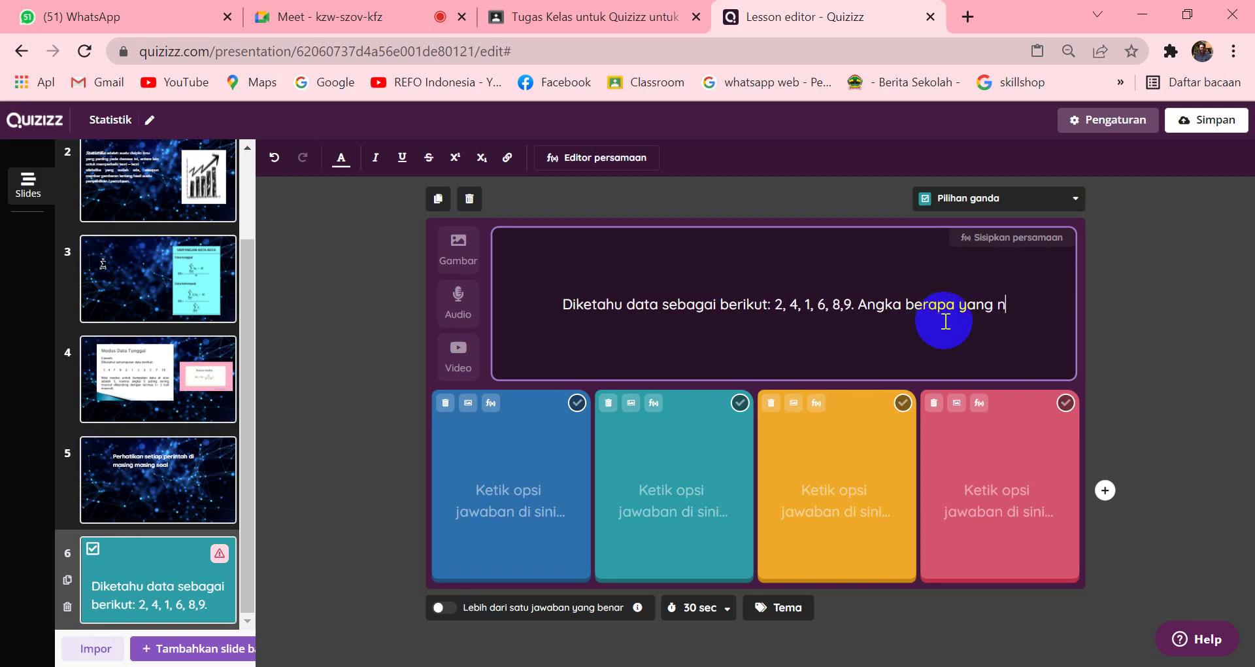
pyautogui.write('ilai ')
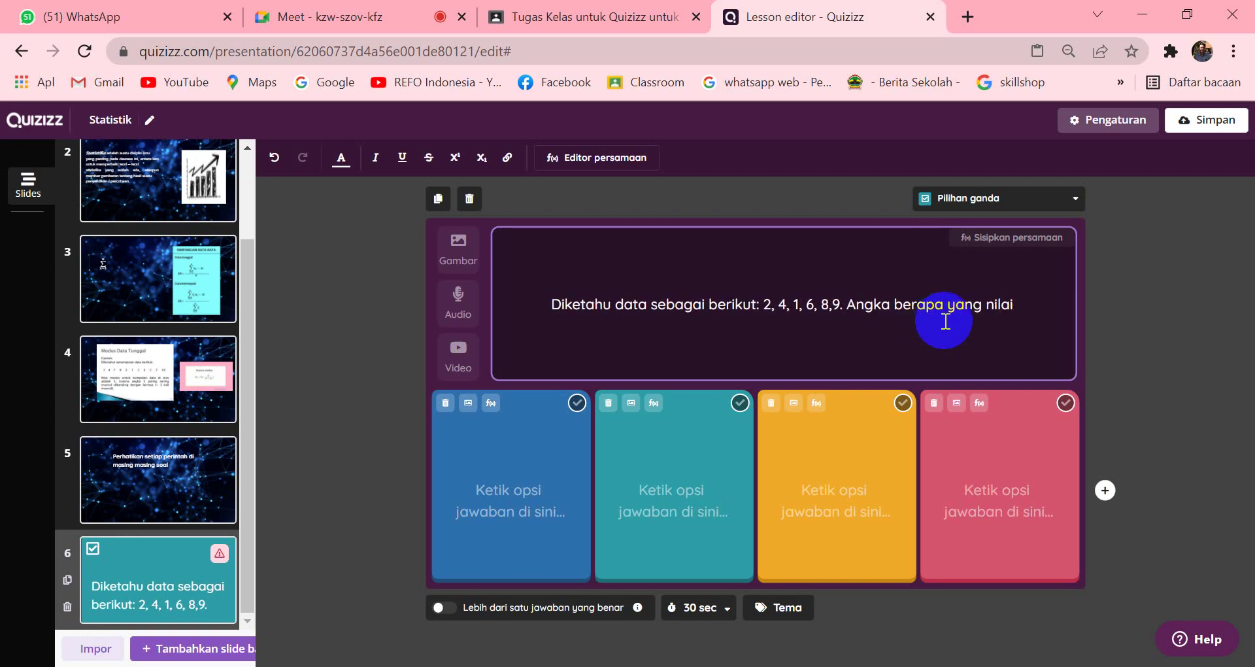
pyautogui.write('nya')
pyautogui.press('BackSpace')
pyautogui.press('BackSpace')
pyautogui.press('BackSpace')
pyautogui.press('BackSpace')
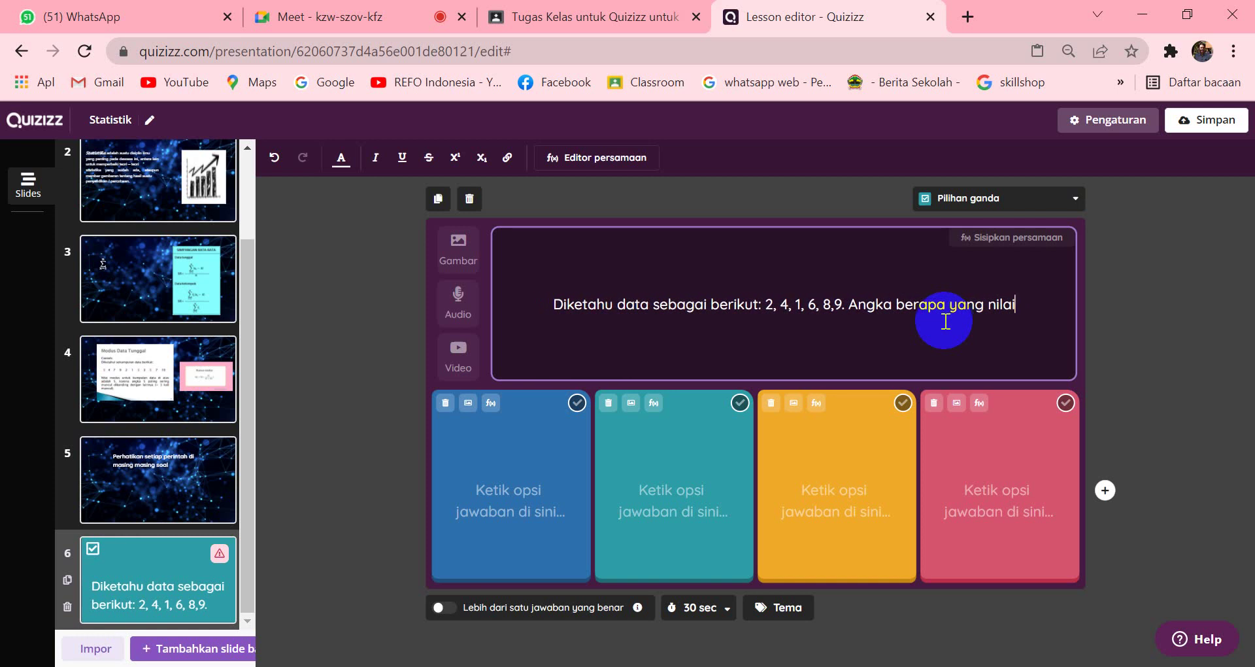
# Step: Change the fifth number of the question's data set to 4, so the set reads 2, 4, 1, 6, 4, 9
pyautogui.press('Left')
pyautogui.press('Left')
pyautogui.press('Left')
pyautogui.press('Left')
pyautogui.press('Left')
pyautogui.press('Left')
pyautogui.press('Left')
pyautogui.press('Left')
pyautogui.press('Left')
pyautogui.press('Left')
pyautogui.press('Left')
pyautogui.press('Left')
pyautogui.press('Left')
pyautogui.press('Left')
pyautogui.press('Left')
pyautogui.press('Left')
pyautogui.press('Left')
pyautogui.press('Left')
pyautogui.press('Left')
pyautogui.press('Left')
pyautogui.press('BackSpace')
pyautogui.write('4')
pyautogui.press('Right')
pyautogui.press('Right')
pyautogui.press('Right')
pyautogui.press('Right')
pyautogui.press('Right')
pyautogui.press('Right')
pyautogui.press('Right')
pyautogui.press('Right')
pyautogui.press('Right')
pyautogui.press('Right')
pyautogui.press('Right')
pyautogui.press('Right')
pyautogui.press('Right')
pyautogui.press('Right')
pyautogui.press('Right')
pyautogui.press('Right')
pyautogui.press('Right')
pyautogui.press('Right')
pyautogui.press('Right')
pyautogui.press('Right')
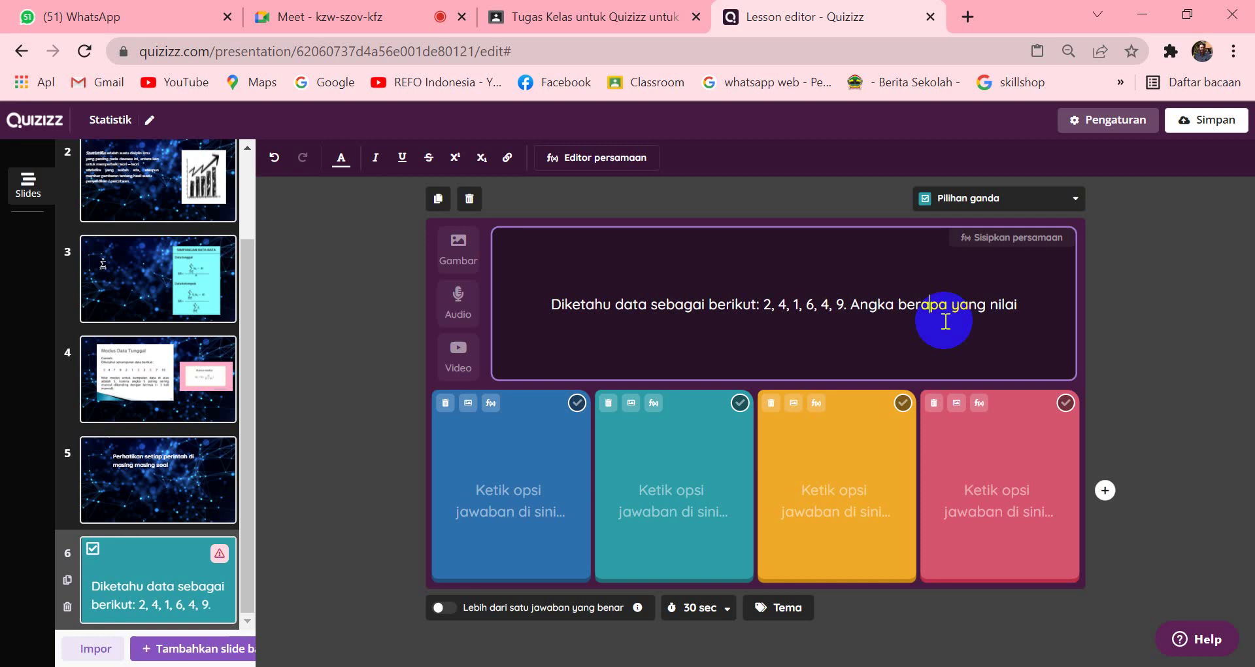
# Step: Replace the unfinished sentence after the data set with "Tentukan modus data tersebut"
pyautogui.press('BackSpace')
pyautogui.press('BackSpace')
pyautogui.press('BackSpace')
pyautogui.press('BackSpace')
pyautogui.press('BackSpace')
pyautogui.press('BackSpace')
pyautogui.press('BackSpace')
pyautogui.press('BackSpace')
pyautogui.press('BackSpace')
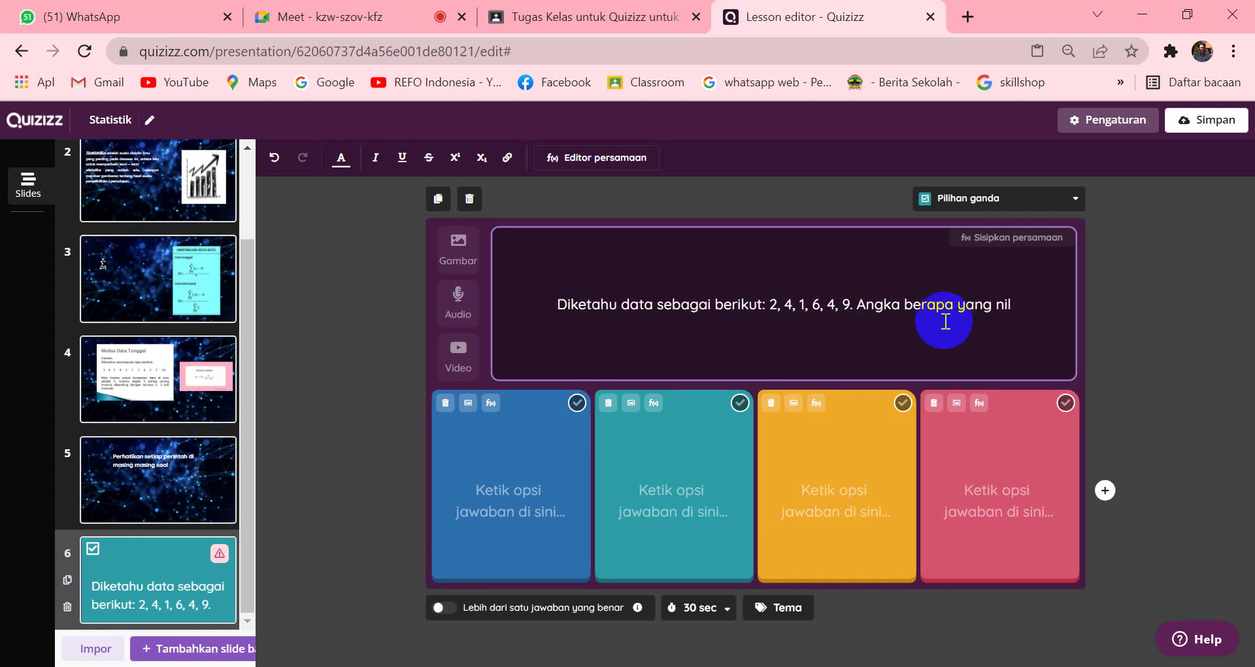
pyautogui.press('BackSpace')
pyautogui.press('BackSpace')
pyautogui.press('BackSpace')
pyautogui.press('BackSpace')
pyautogui.press('BackSpace')
pyautogui.press('BackSpace')
pyautogui.press('BackSpace')
pyautogui.press('BackSpace')
pyautogui.press('BackSpace')
pyautogui.press('BackSpace')
pyautogui.press('BackSpace')
pyautogui.press('BackSpace')
pyautogui.press('BackSpace')
pyautogui.press('BackSpace')
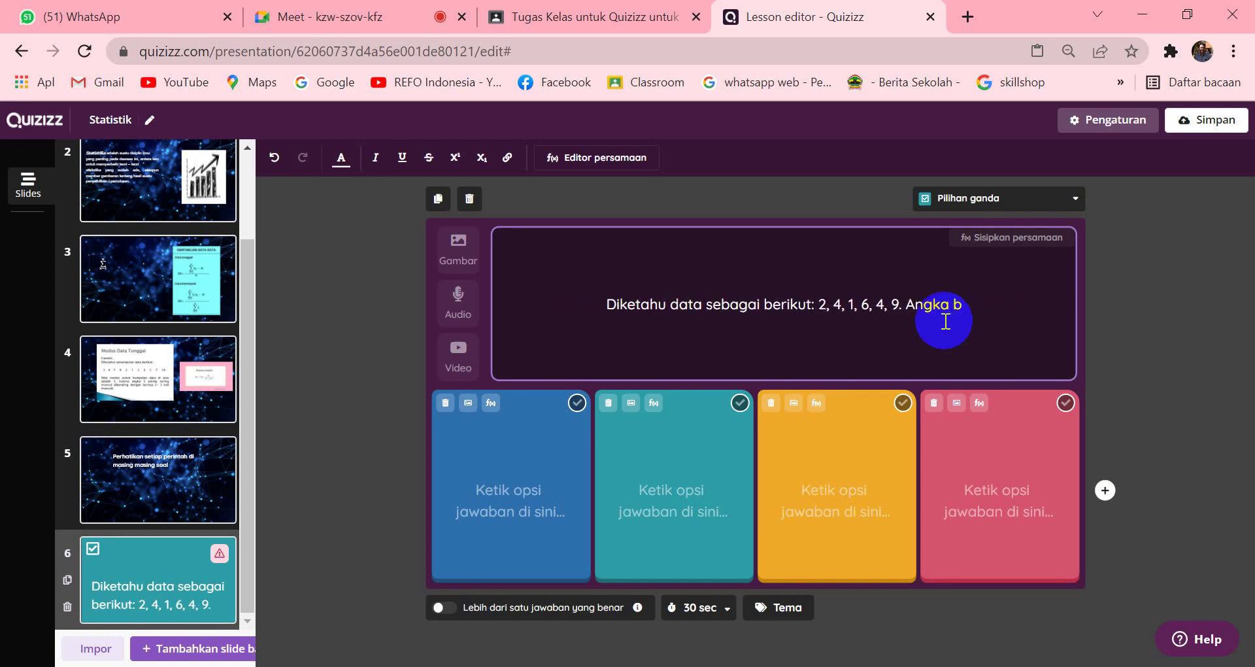
pyautogui.write('Tetn')
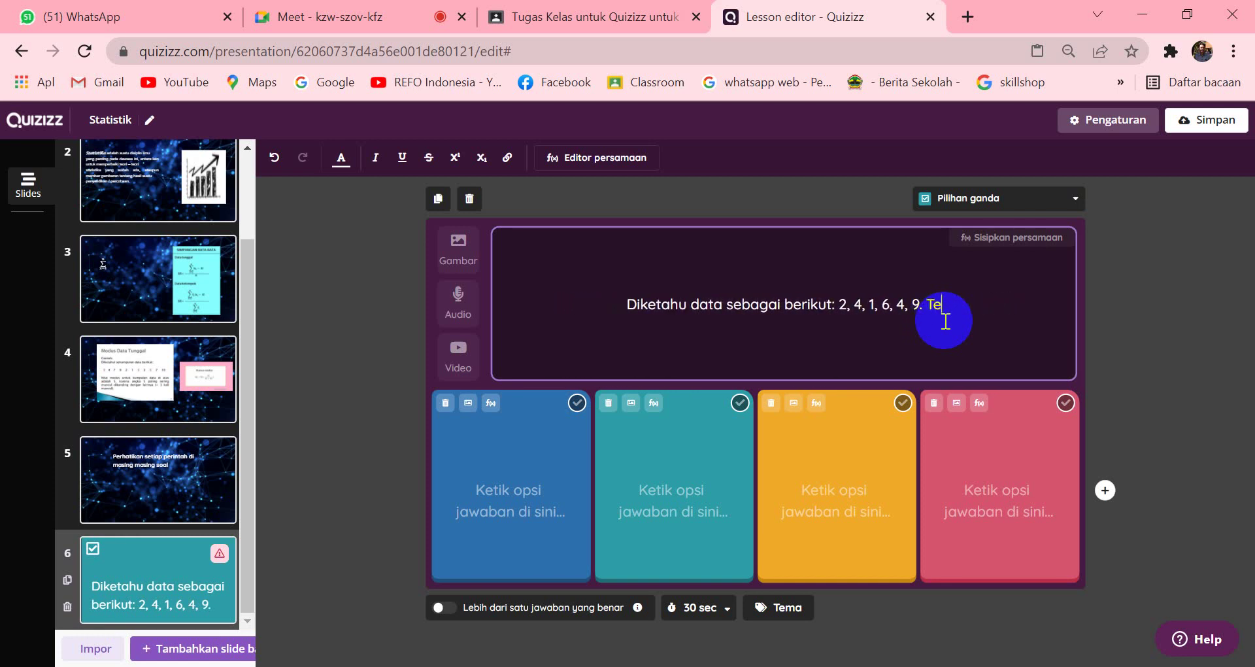
pyautogui.press('BackSpace')
pyautogui.press('BackSpace')
pyautogui.write('ntukan m')
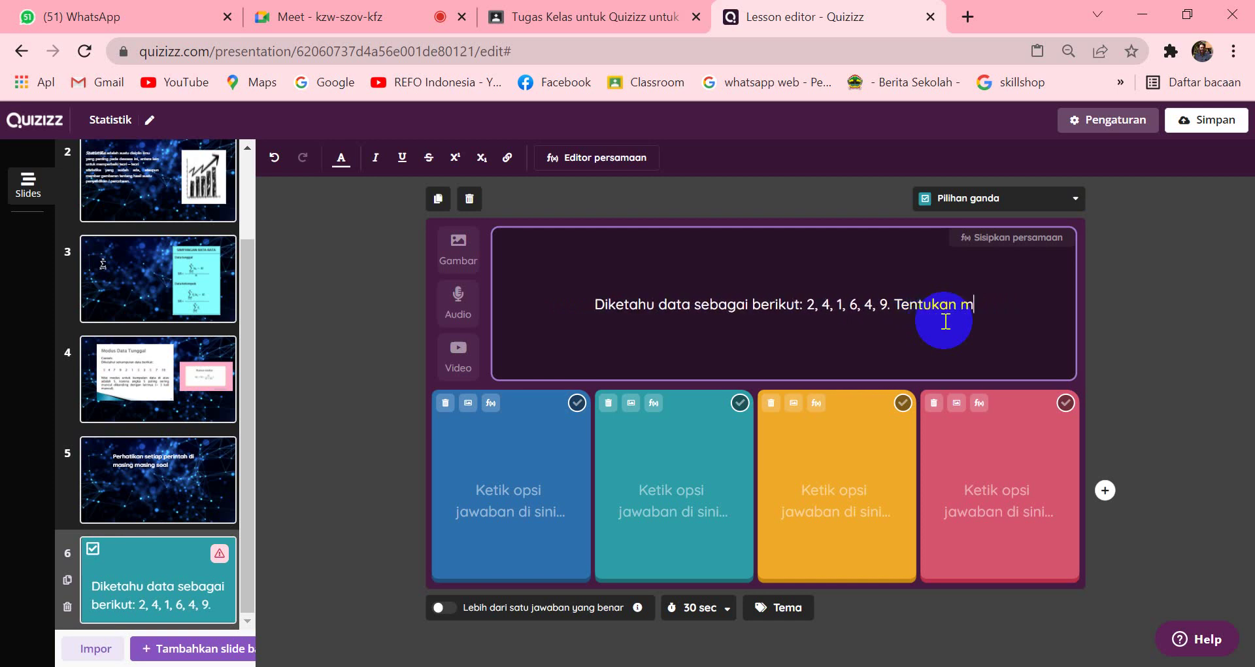
pyautogui.write('odus data ')
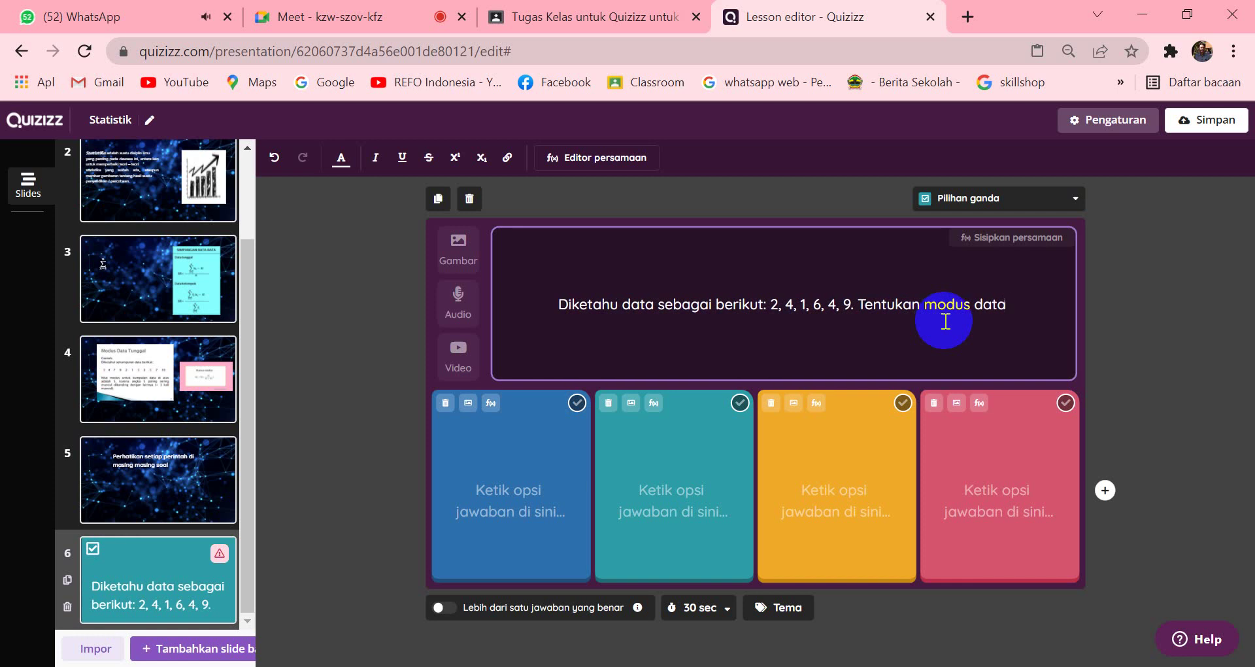
pyautogui.write('tersebut')
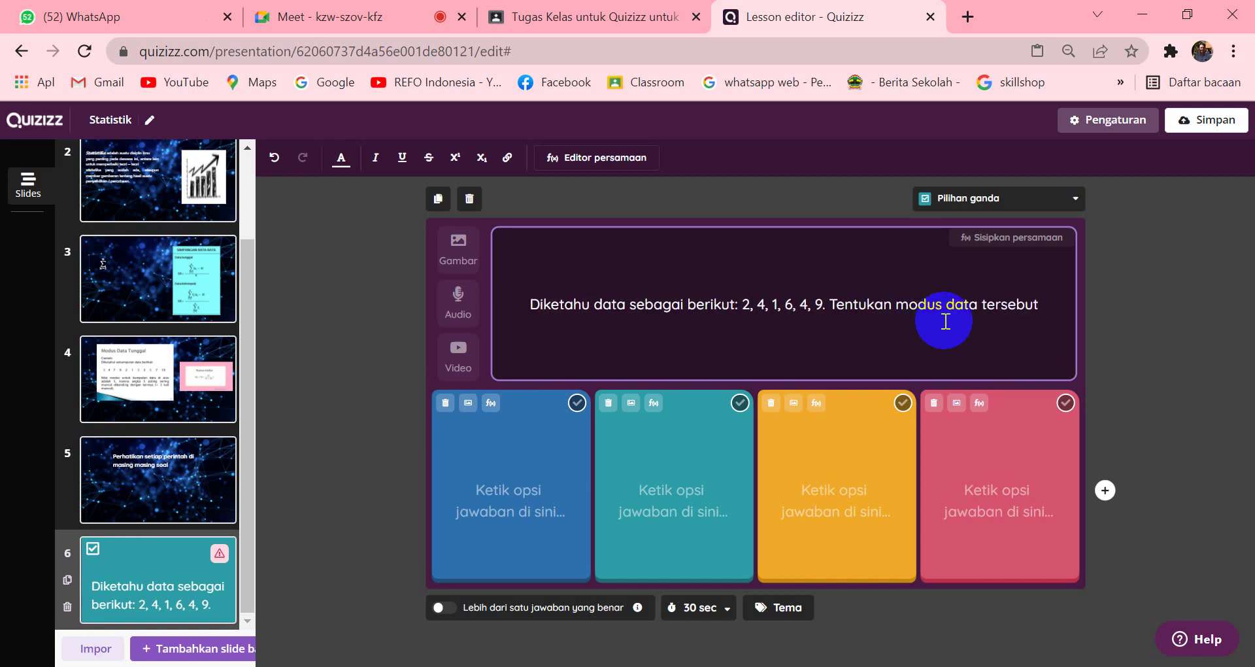
# Step: Fill in the four answer options with 2, 4, 9 and 6, and mark 4 as the correct answer
pyautogui.click(553, 489)
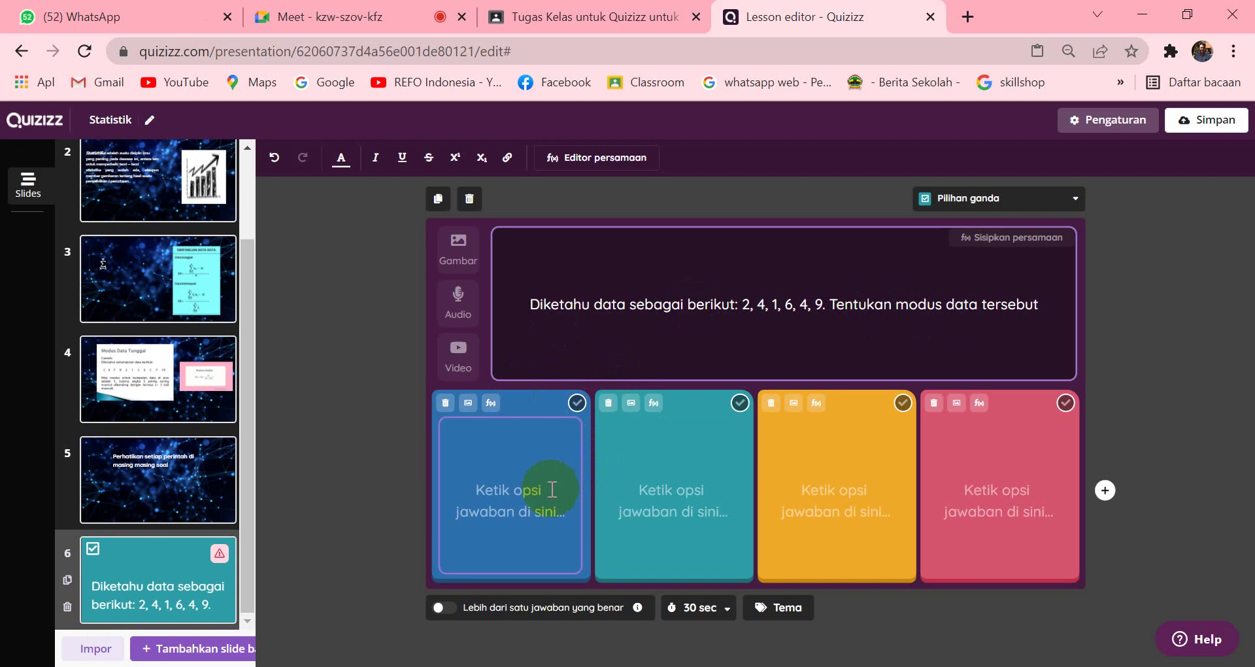
pyautogui.click(553, 489)
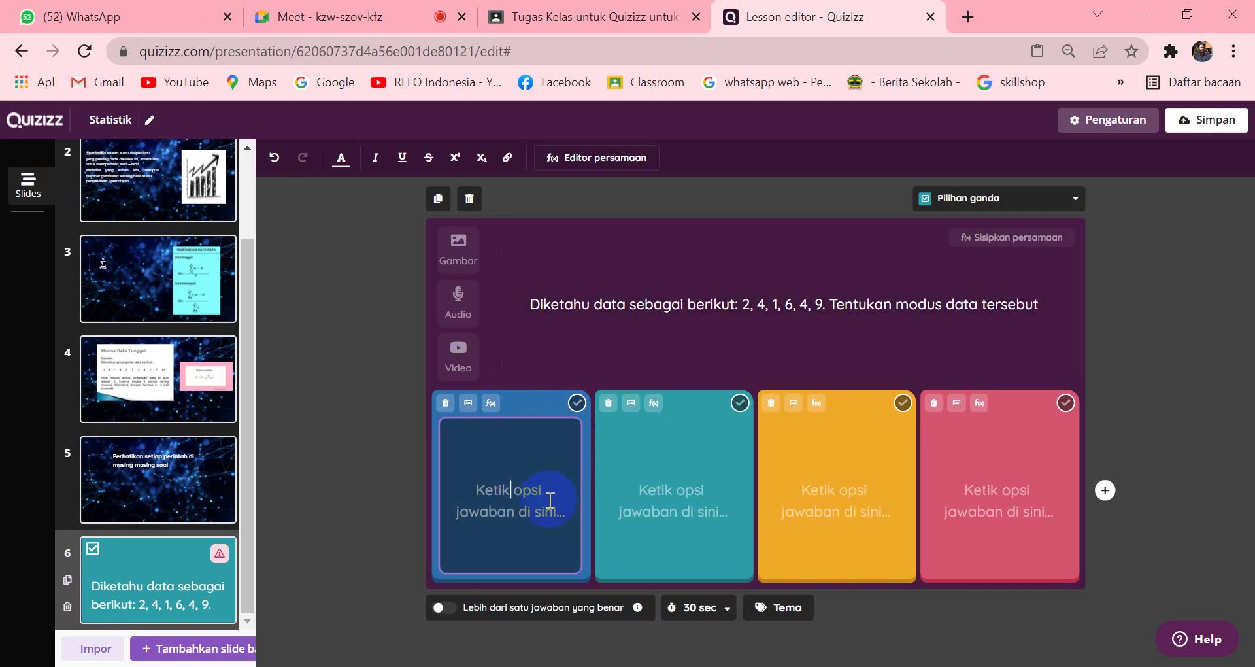
pyautogui.write('2')
pyautogui.click(730, 493)
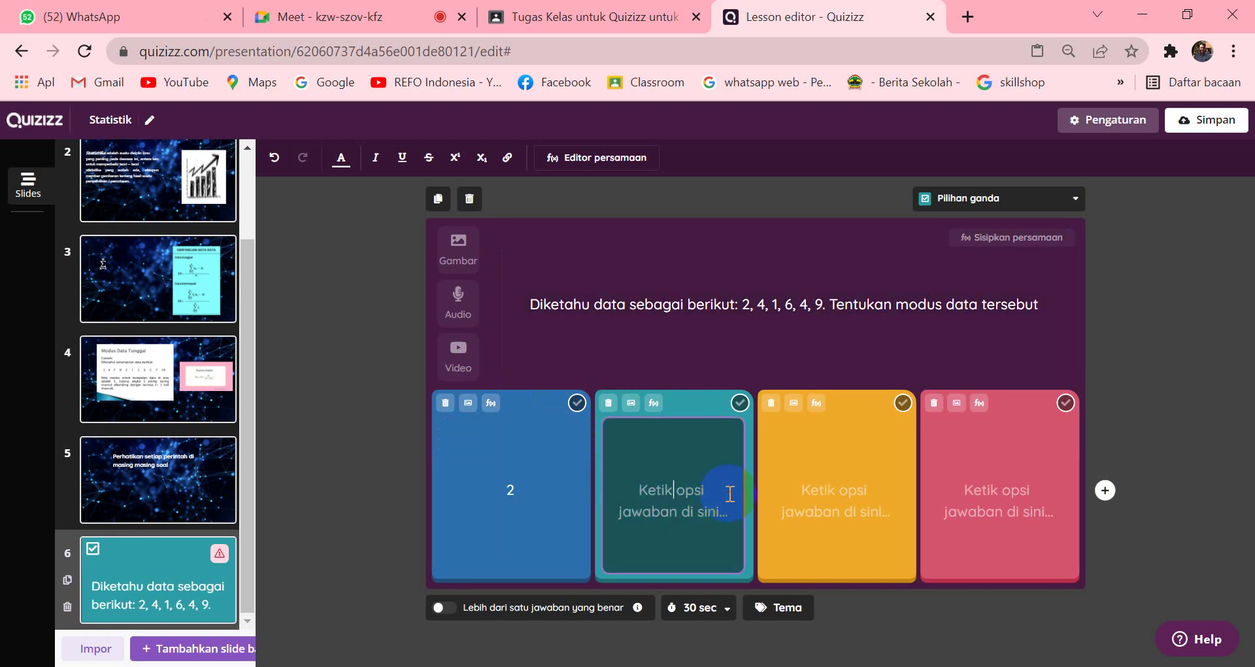
pyautogui.write('4')
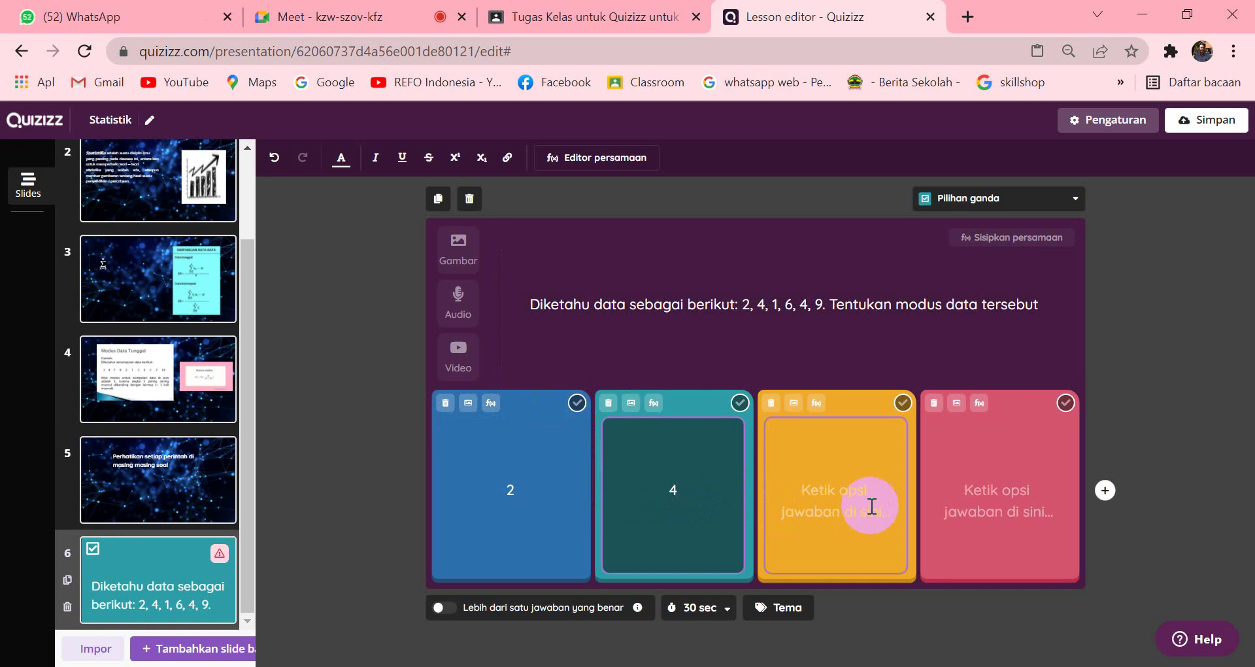
pyautogui.click(862, 489)
pyautogui.write('9')
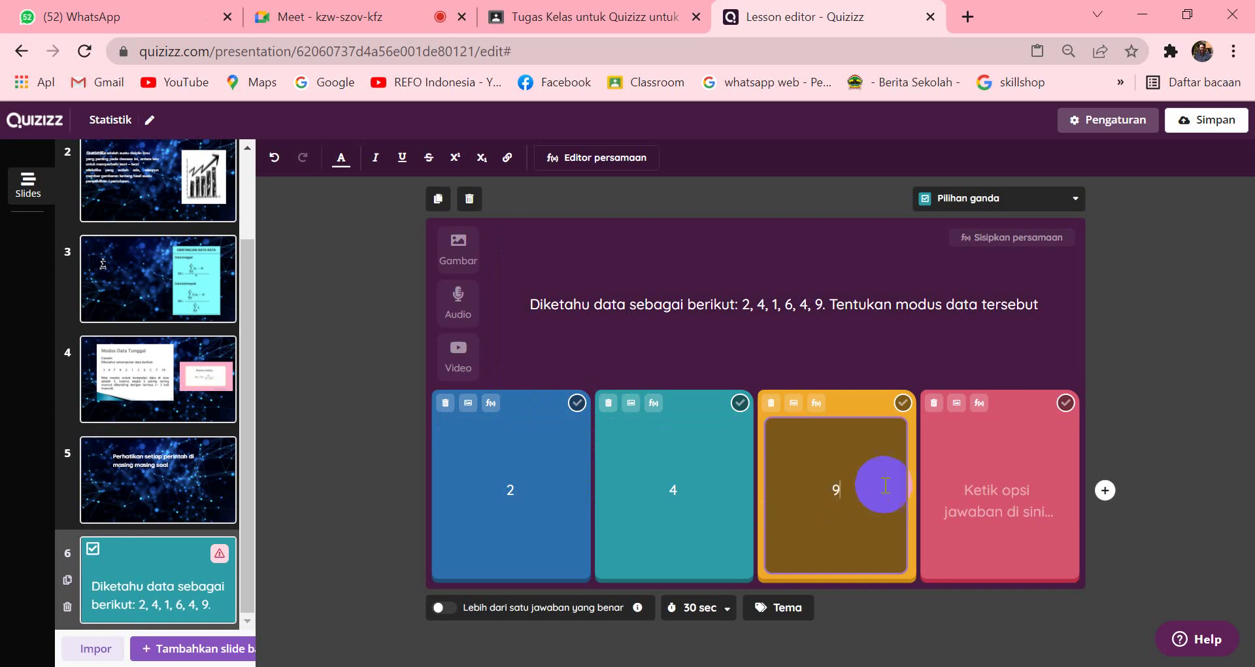
pyautogui.click(1010, 489)
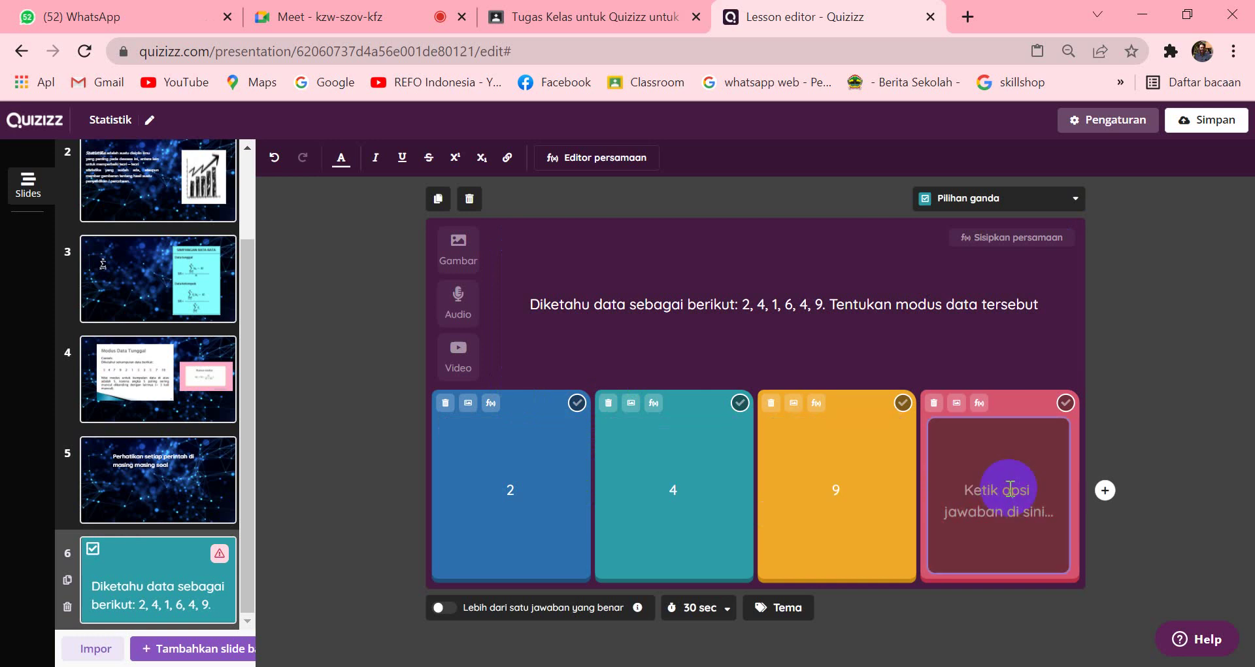
pyautogui.write('6')
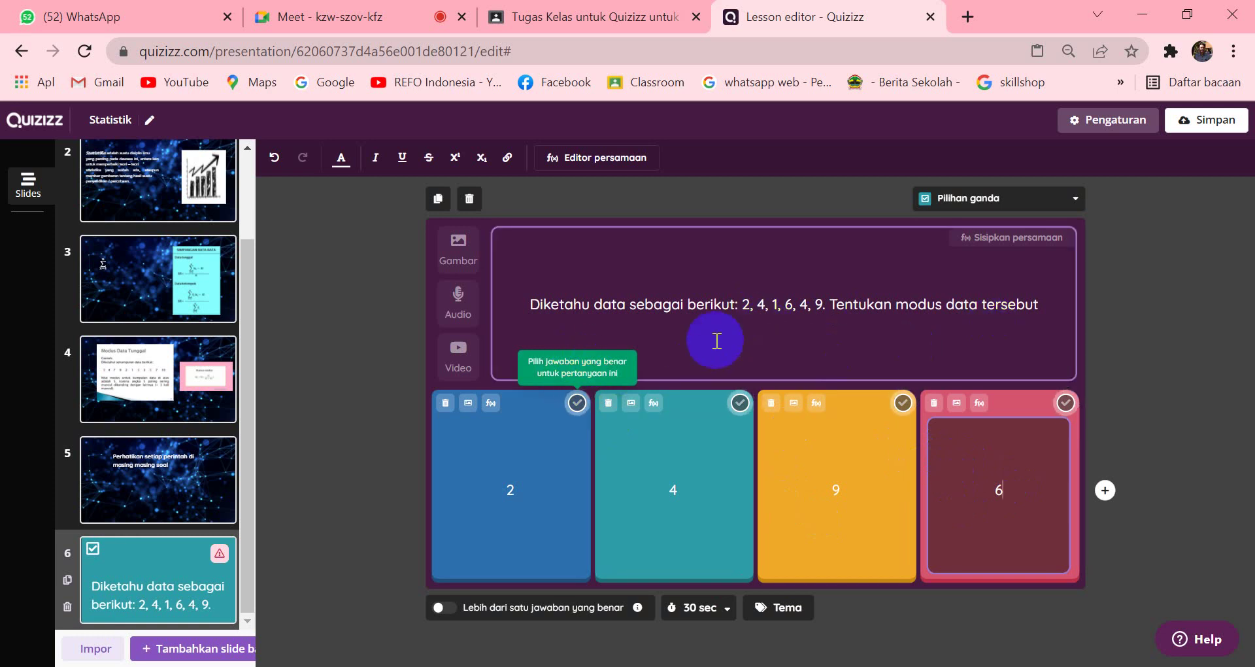
pyautogui.click(740, 403)
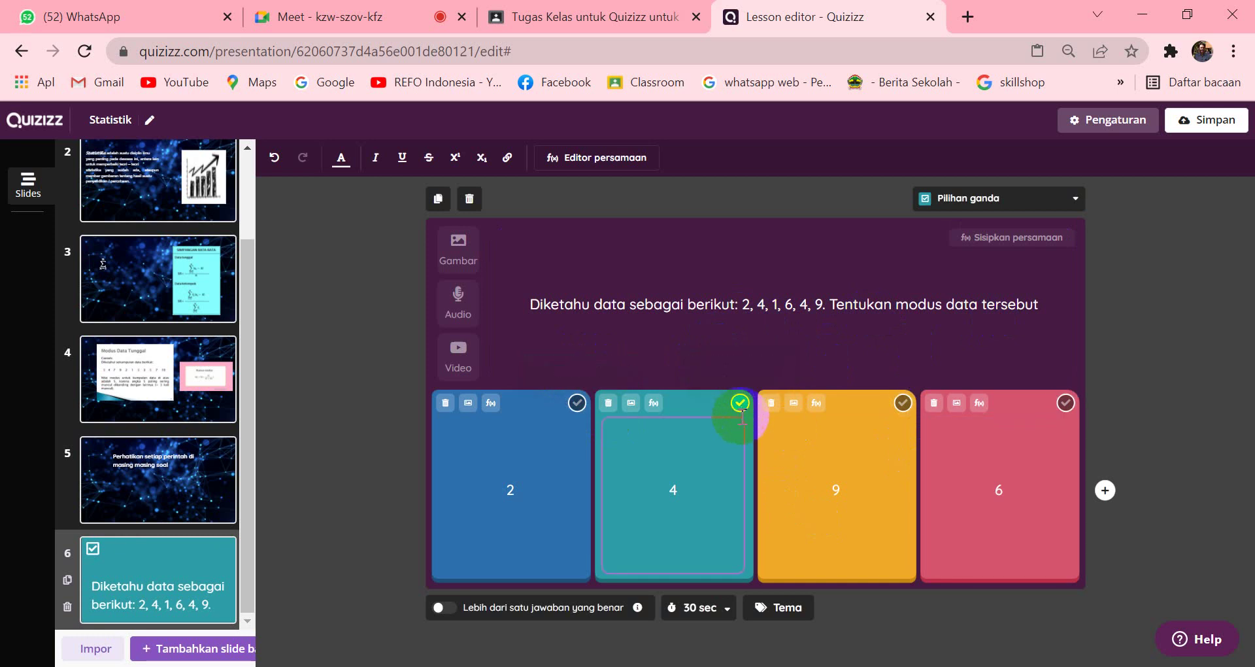
# Step: Set the time limit of the mode question to 20 seconds
pyautogui.click(727, 611)
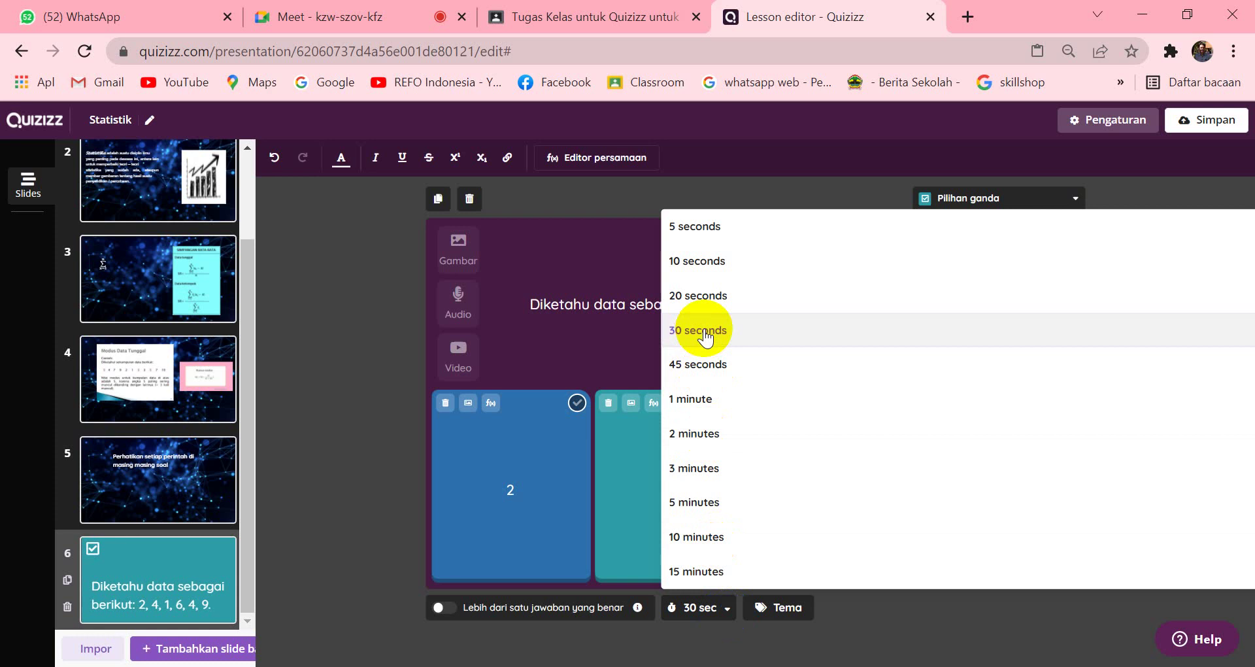
pyautogui.click(700, 295)
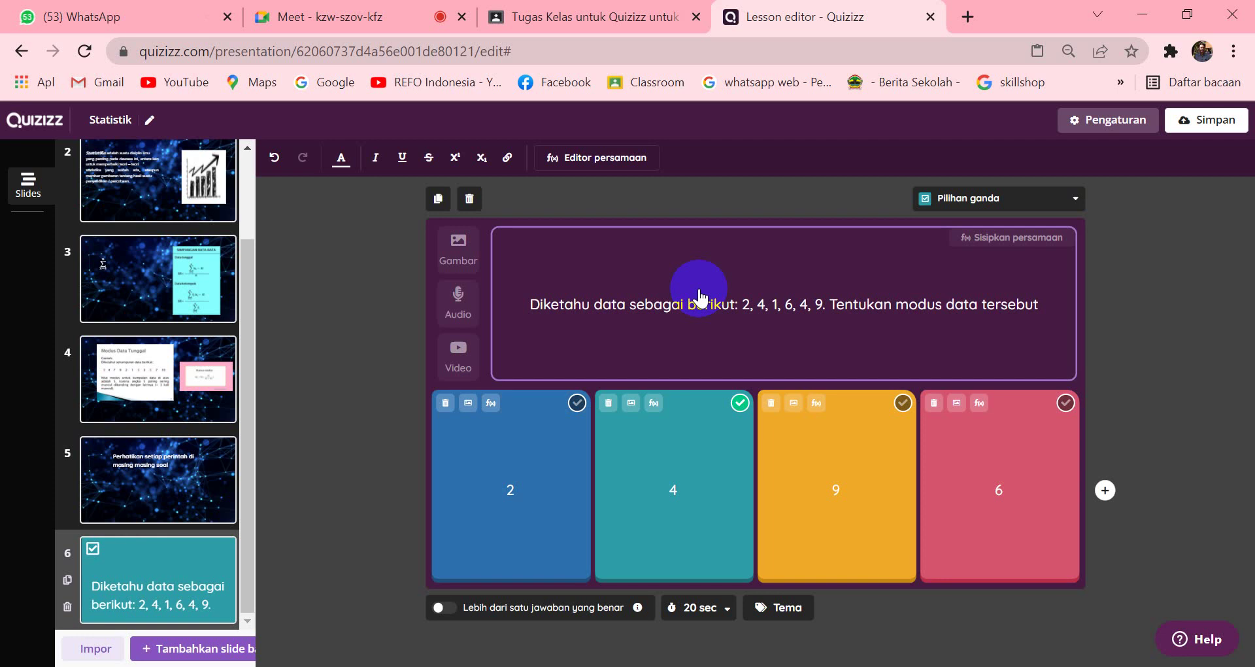
pyautogui.click(661, 633)
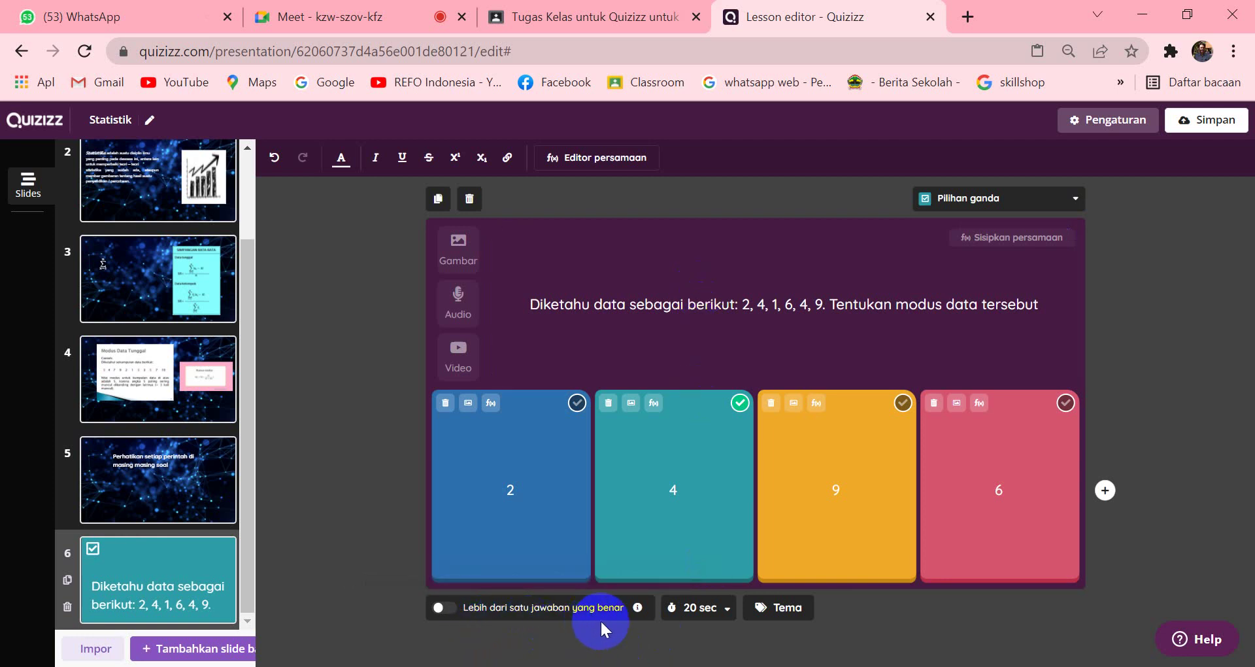
pyautogui.click(616, 448)
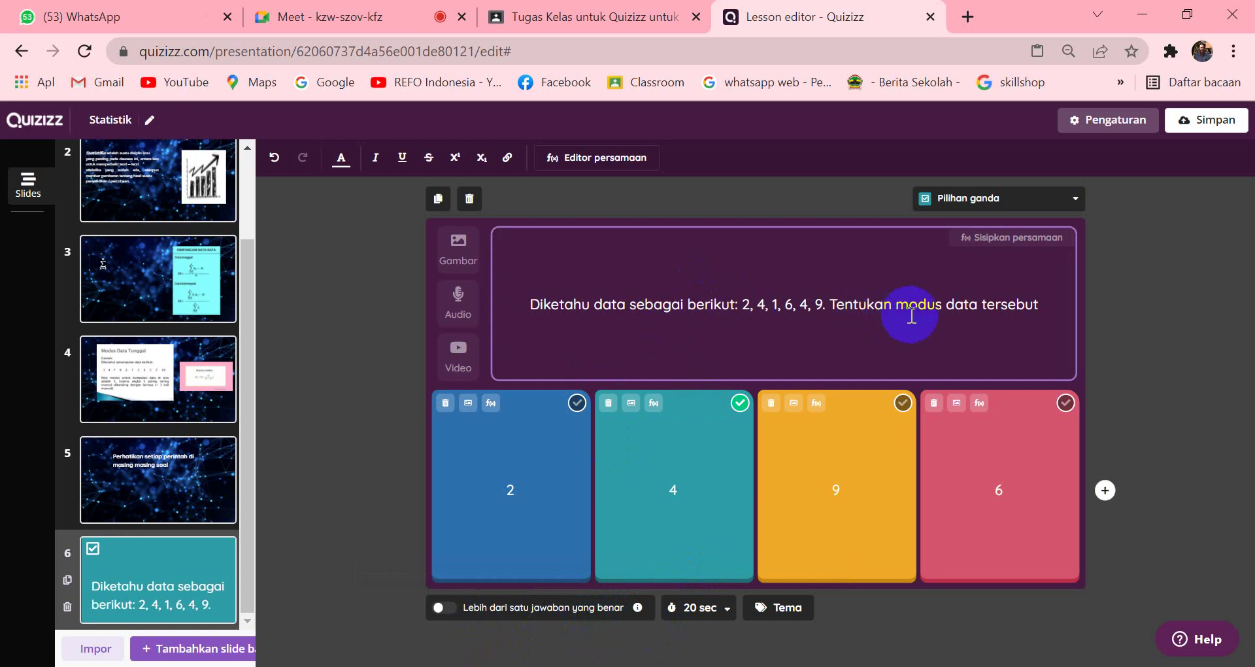
pyautogui.click(724, 420)
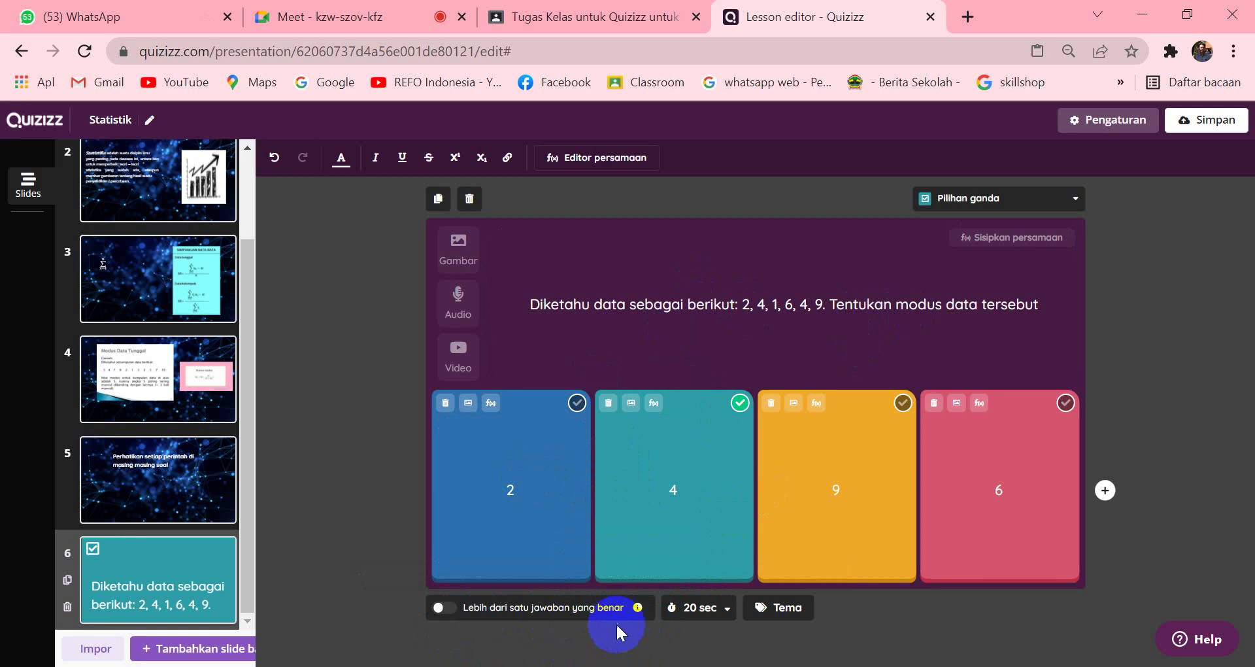
pyautogui.click(447, 608)
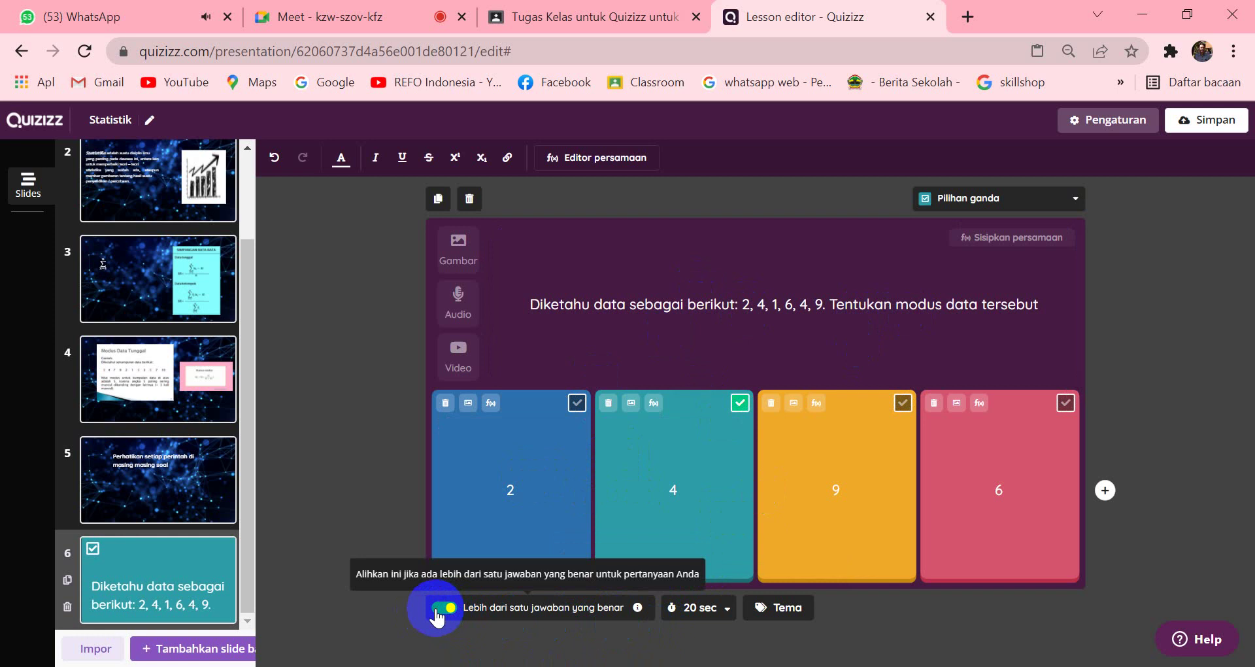
pyautogui.click(441, 610)
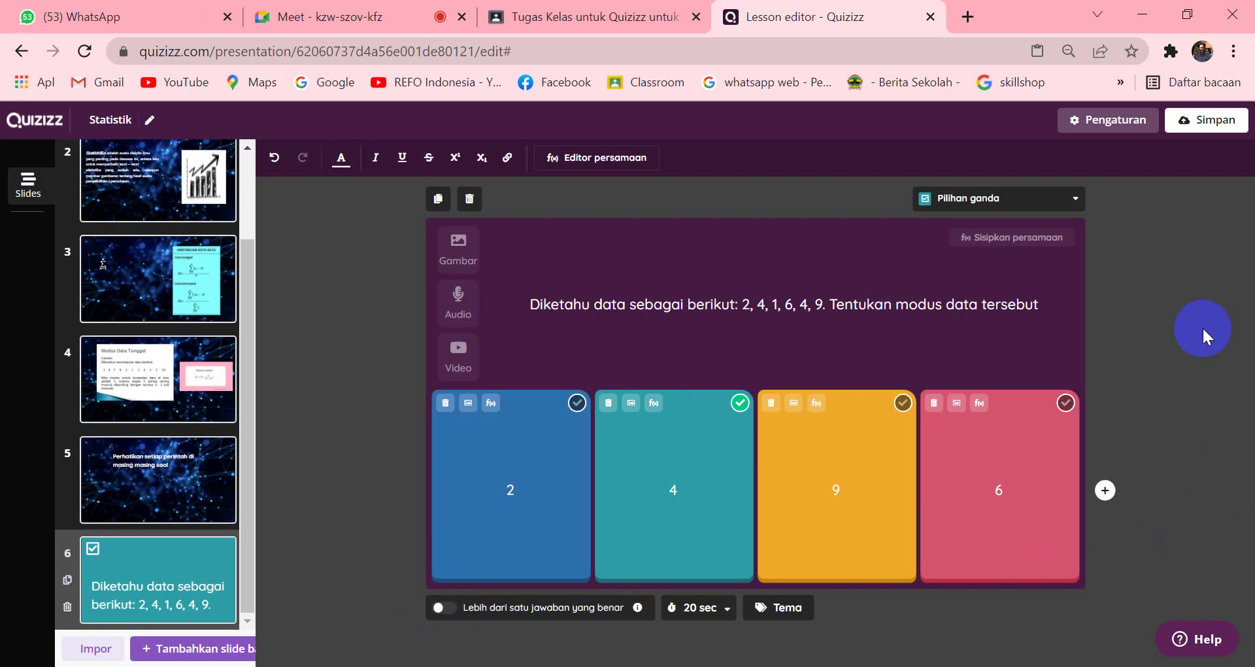
pyautogui.click(788, 611)
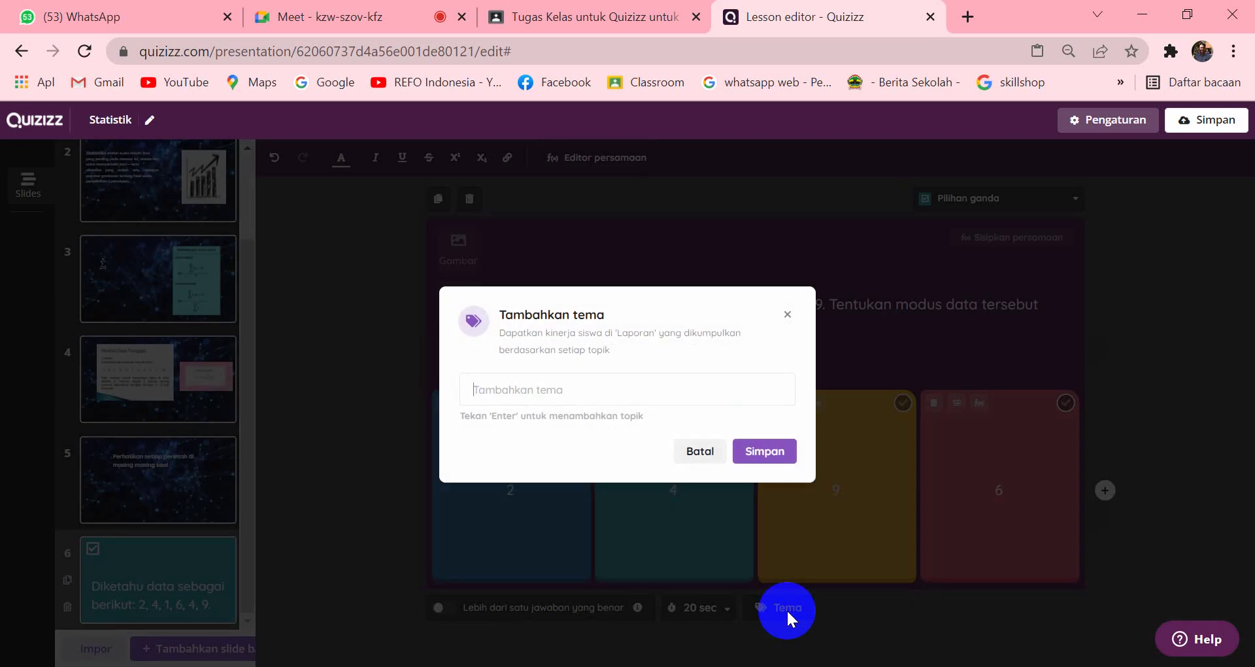
pyautogui.click(584, 388)
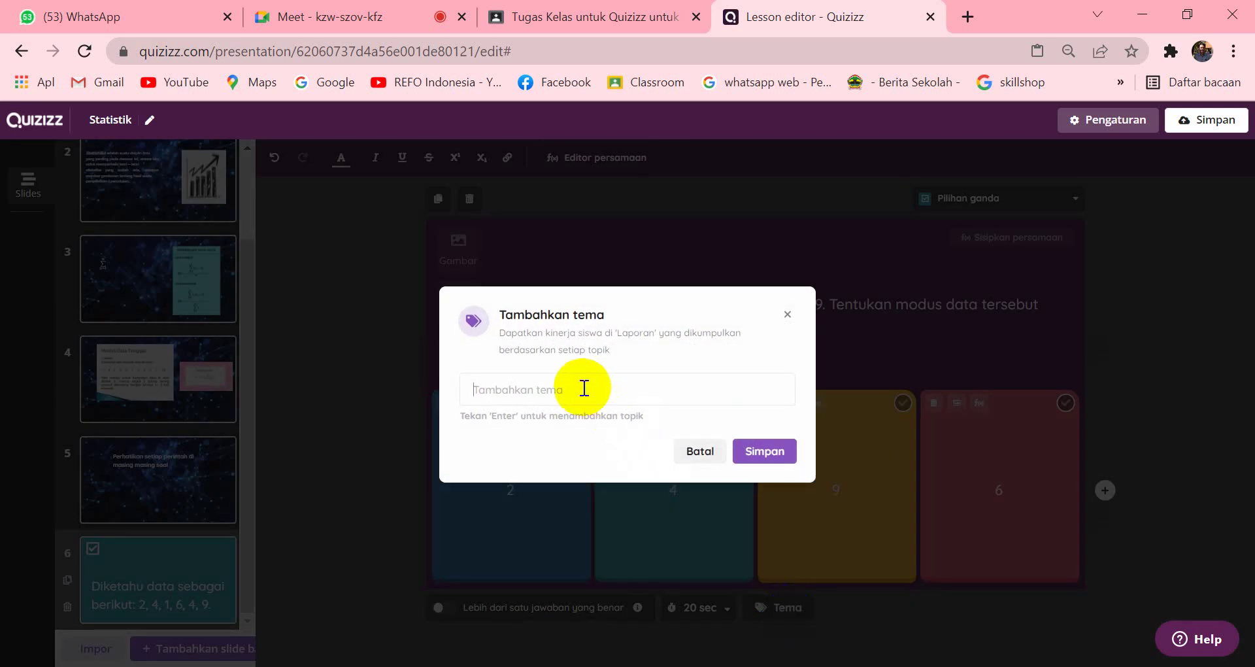
pyautogui.click(698, 451)
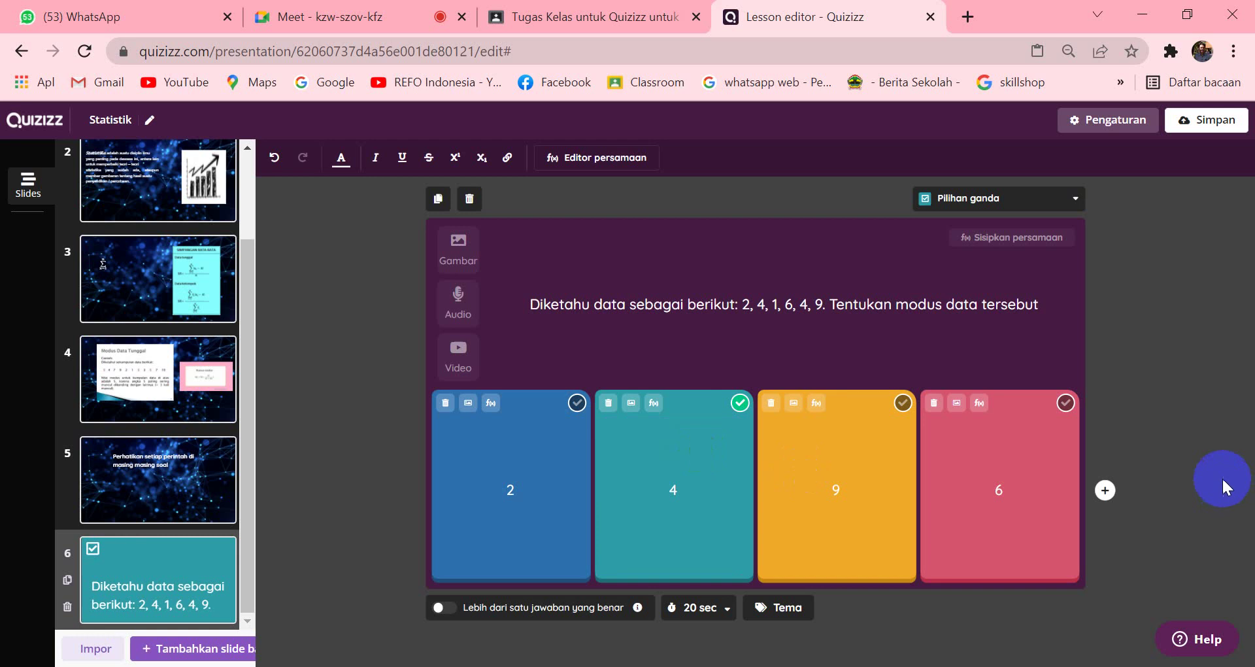
# Step: Add a fifth answer option with the value 1 to the mode question
pyautogui.click(1105, 492)
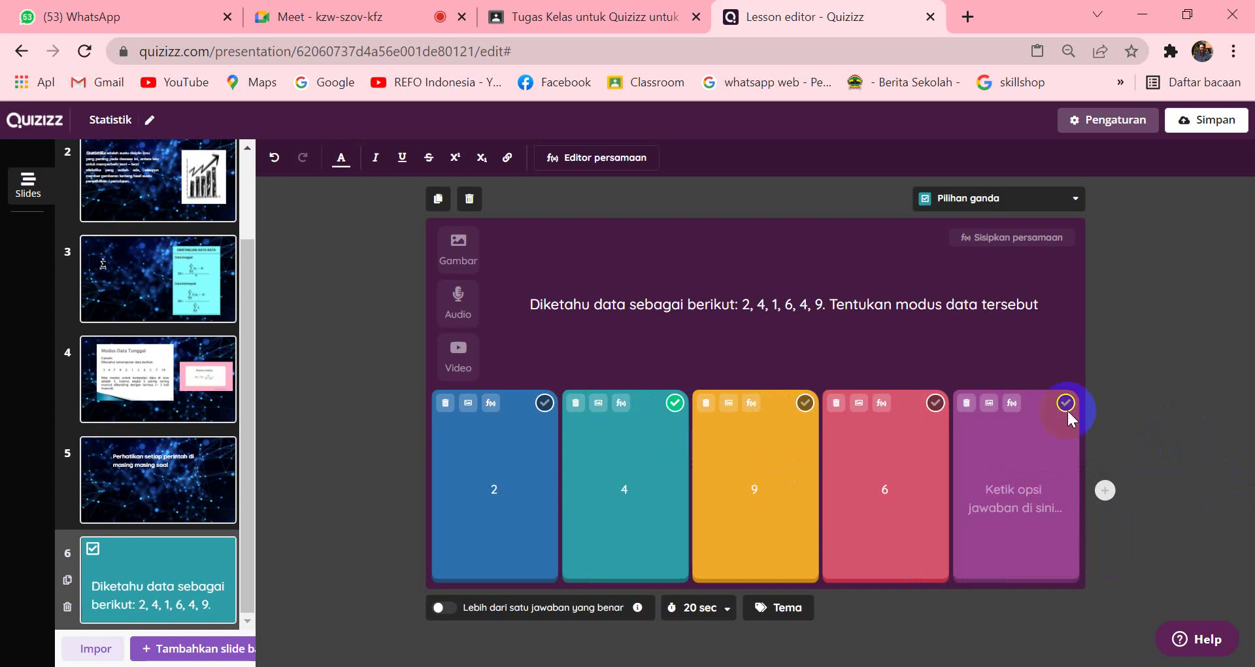
pyautogui.click(1010, 499)
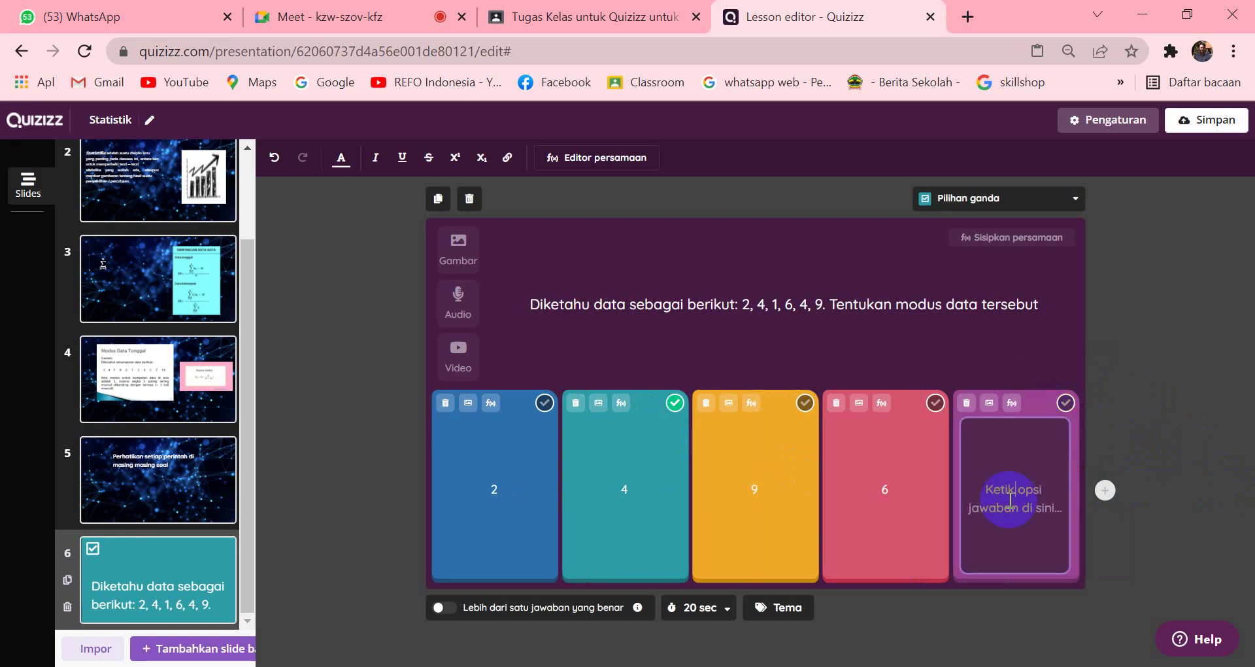
pyautogui.write('1')
pyautogui.click(1151, 409)
pyautogui.click(700, 445)
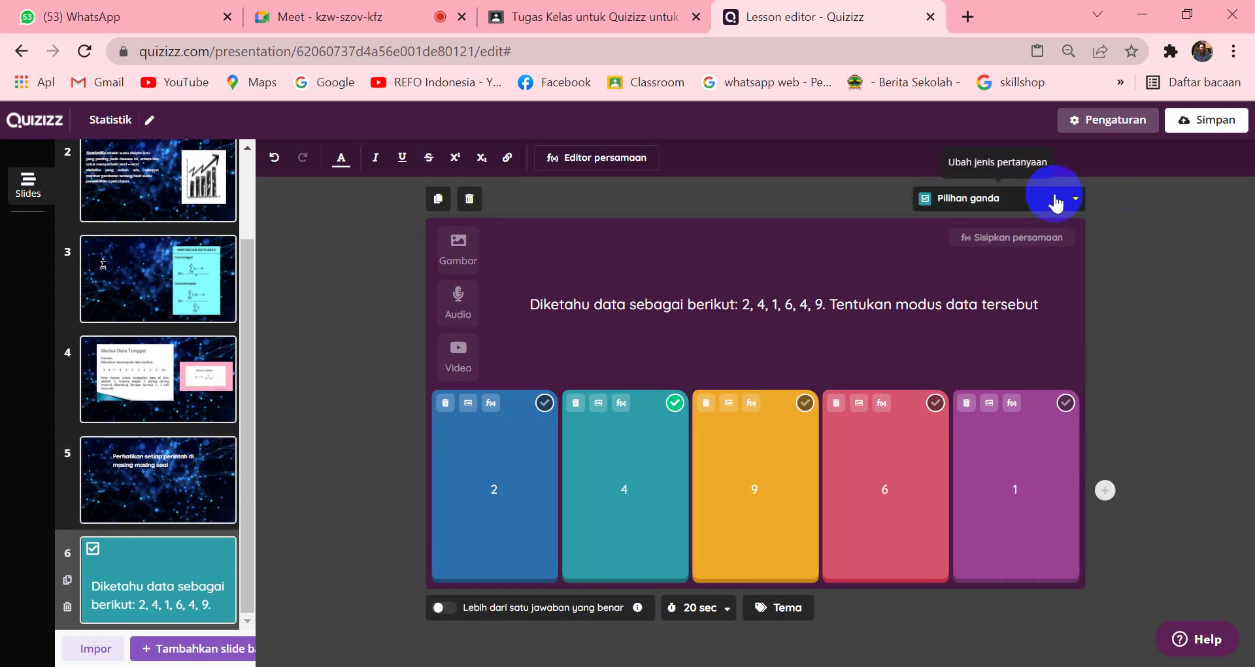
# Step: Add a Fill-in-blanks question slide after the multiple-choice mode question
pyautogui.click(216, 556)
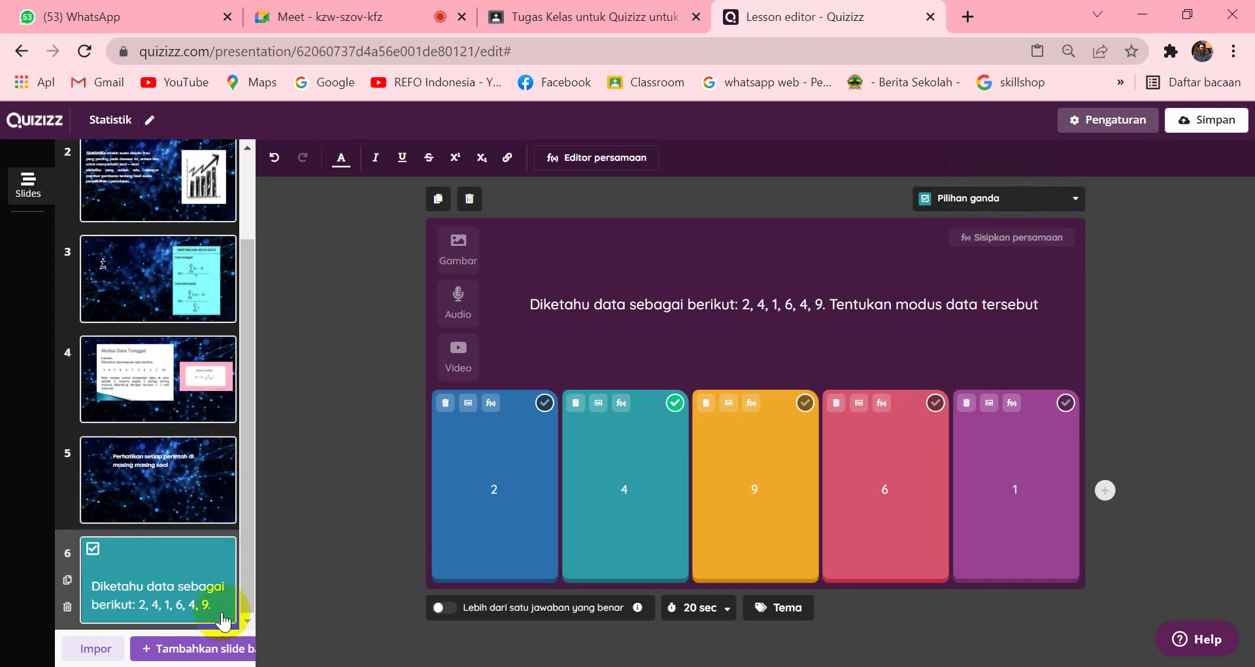
pyautogui.click(190, 650)
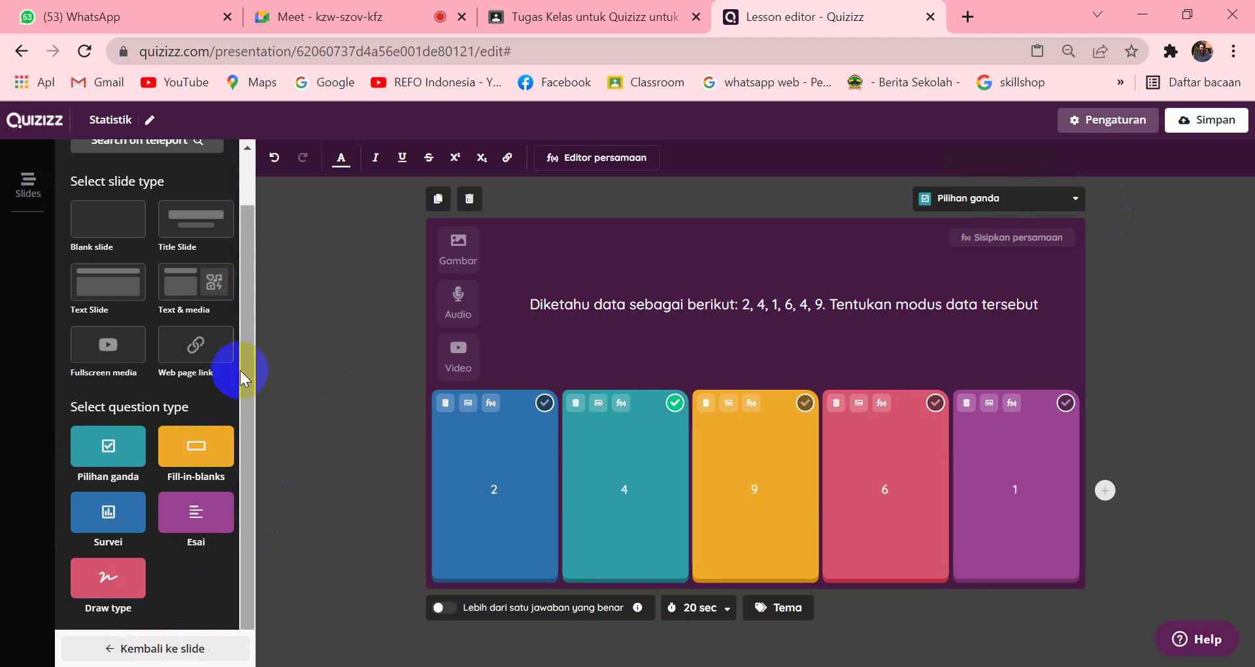
pyautogui.click(186, 450)
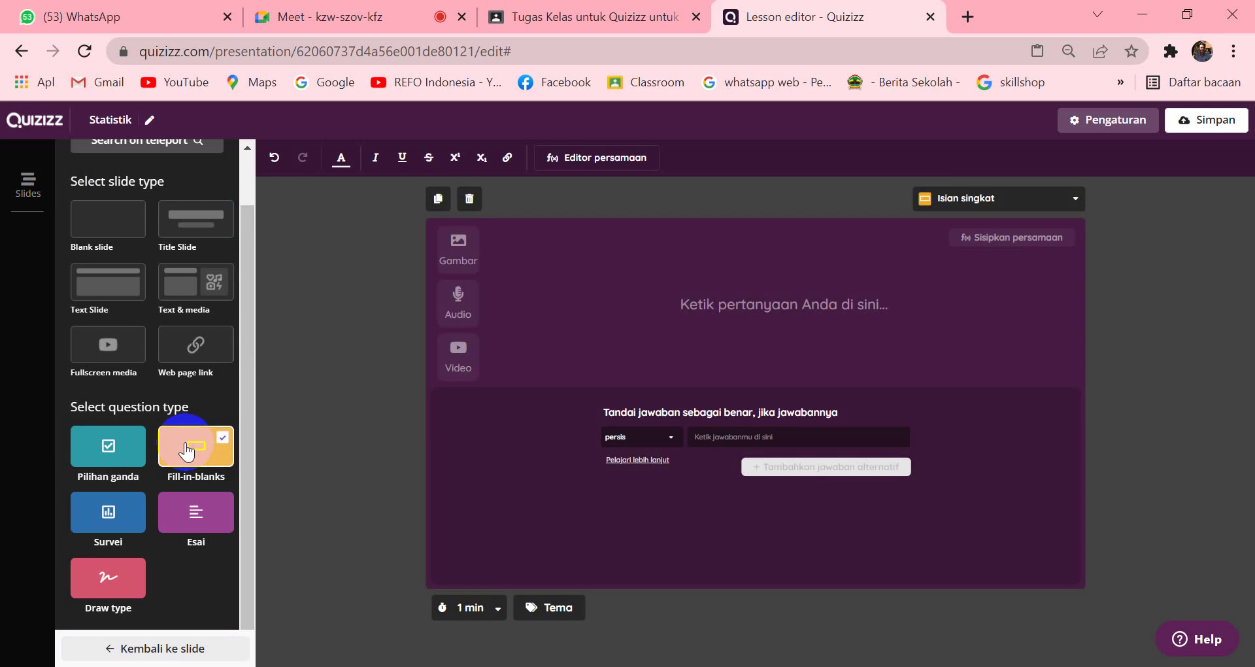
# Step: Enter "Tentuka rata rata data berikut:" as the question text of the fill-in-blanks slide
pyautogui.click(958, 298)
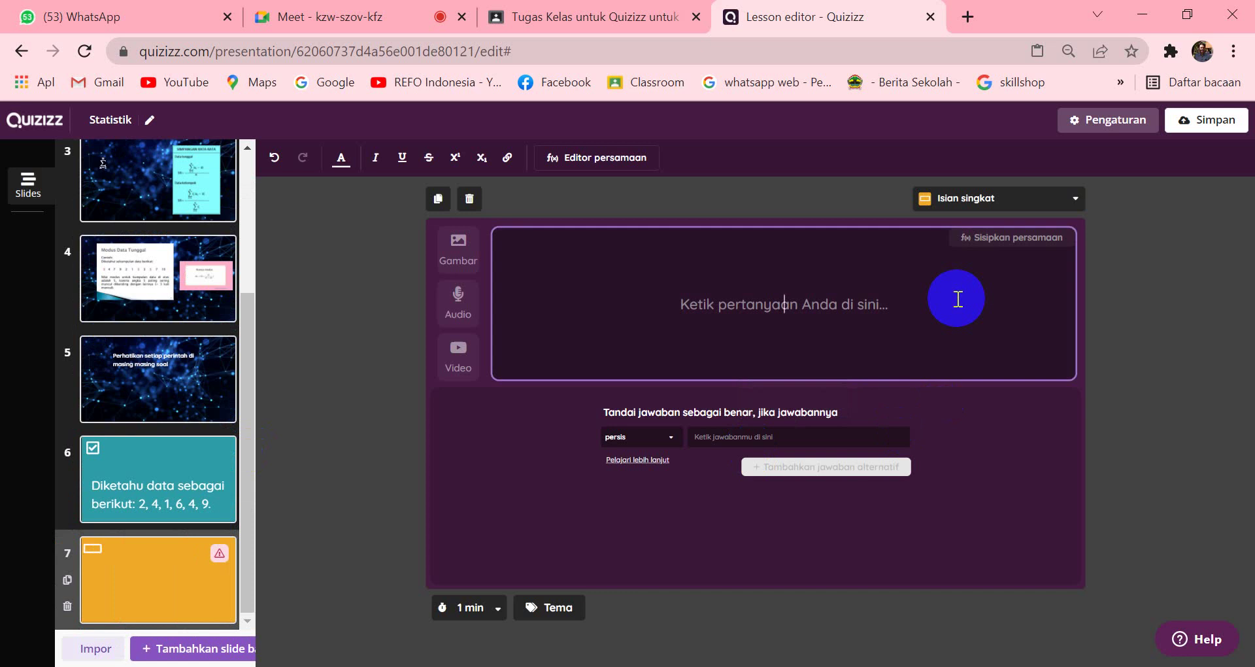
pyautogui.write('TEnt')
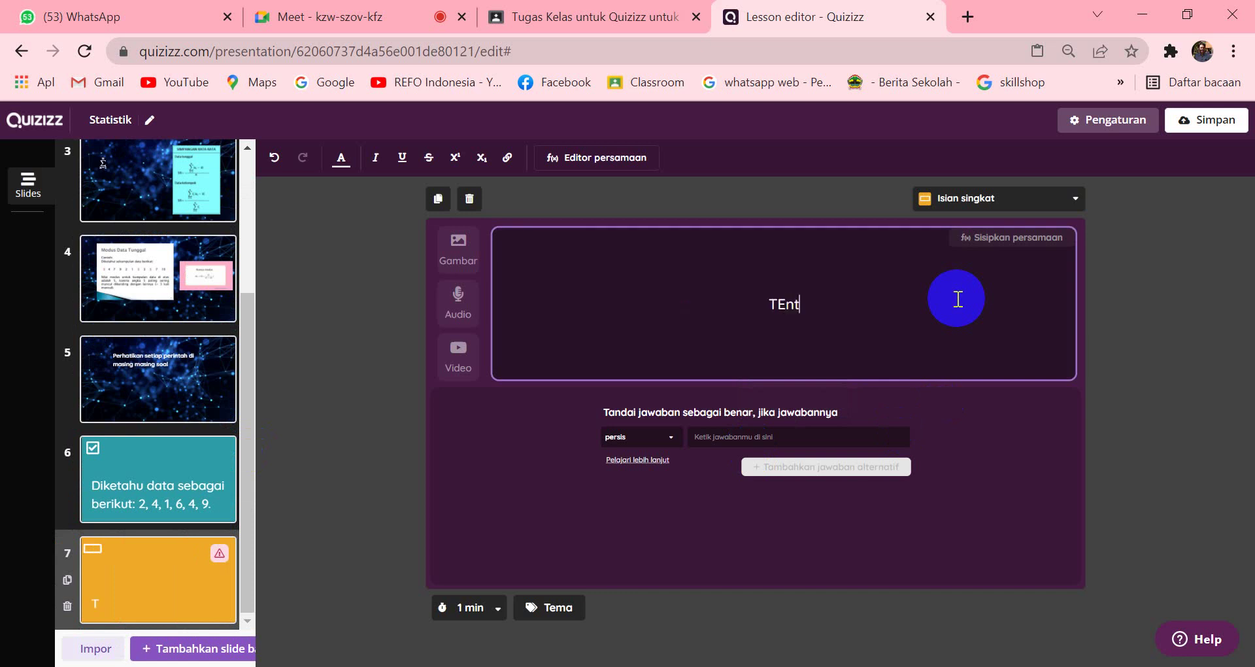
pyautogui.press('BackSpace')
pyautogui.press('BackSpace')
pyautogui.press('BackSpace')
pyautogui.write('entuka rata rata ')
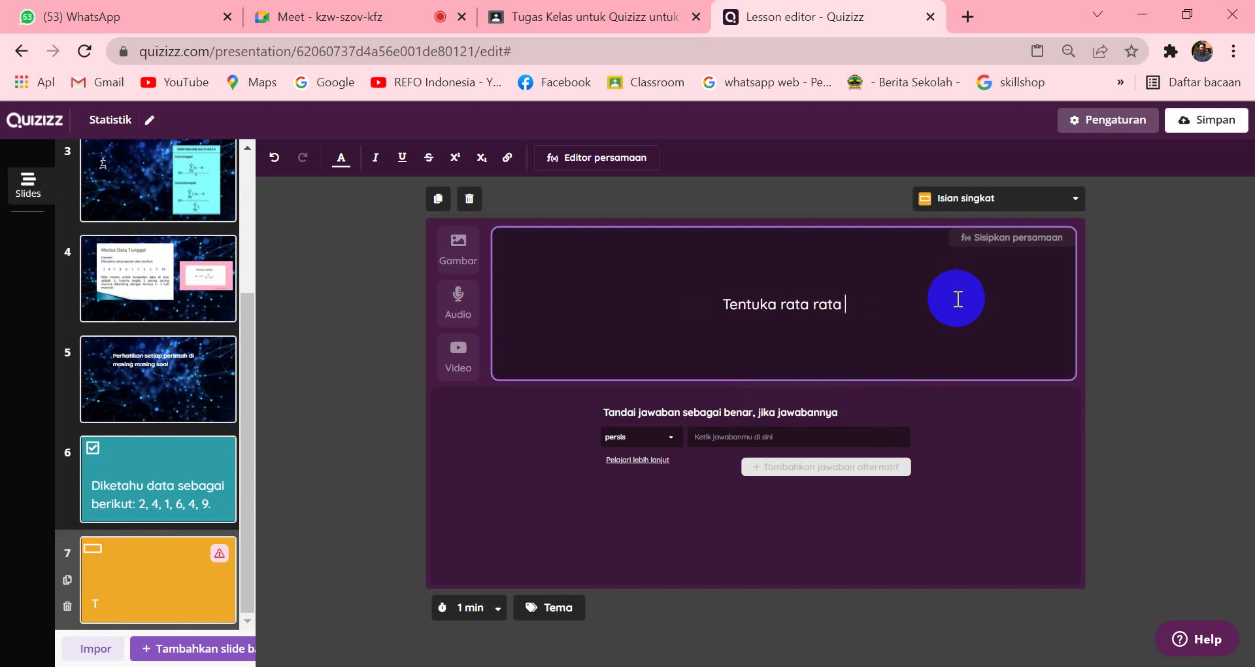
pyautogui.write('data be')
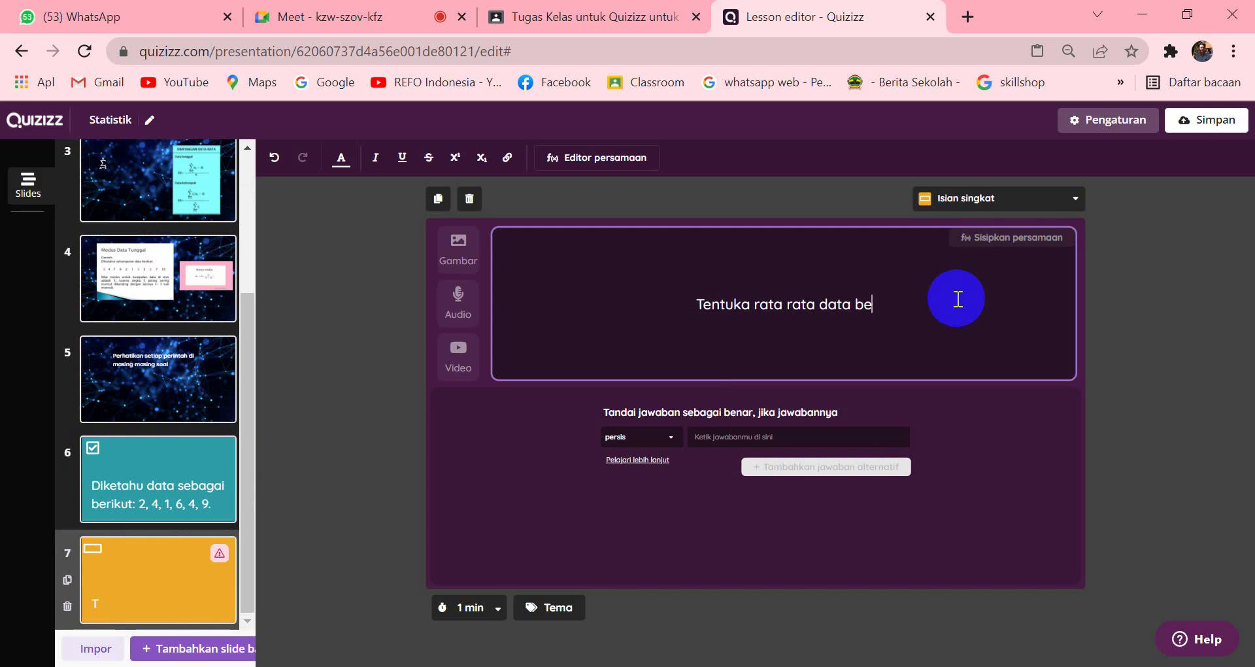
pyautogui.write('rikut')
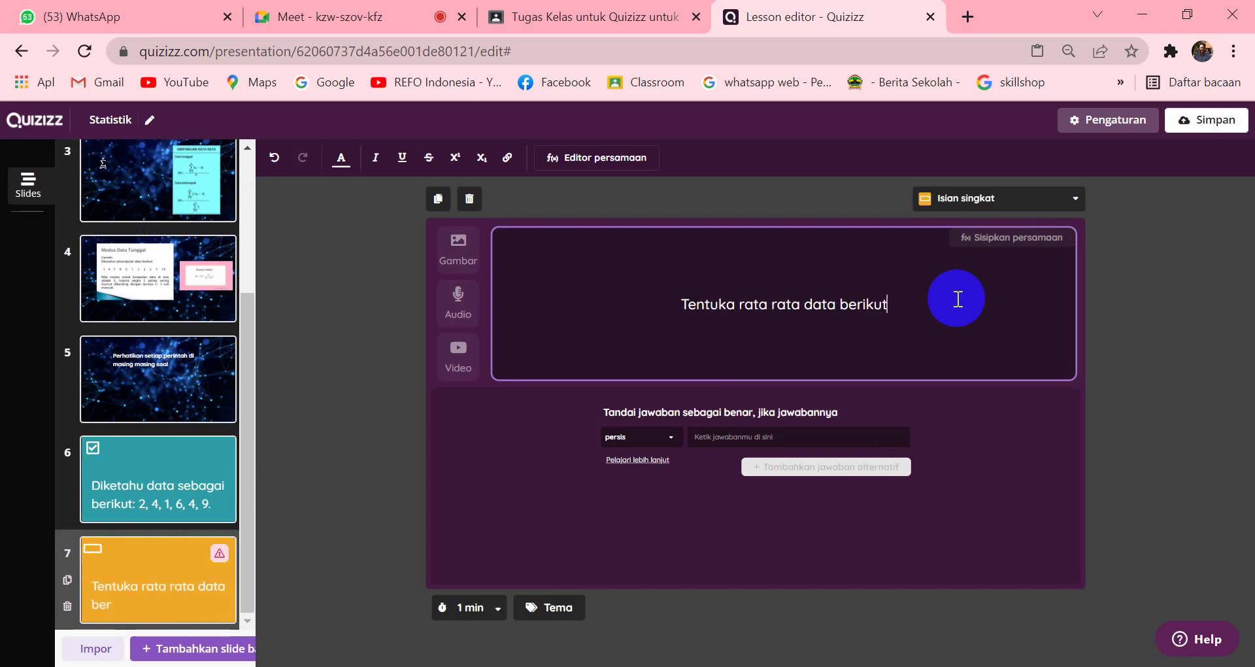
pyautogui.write(':')
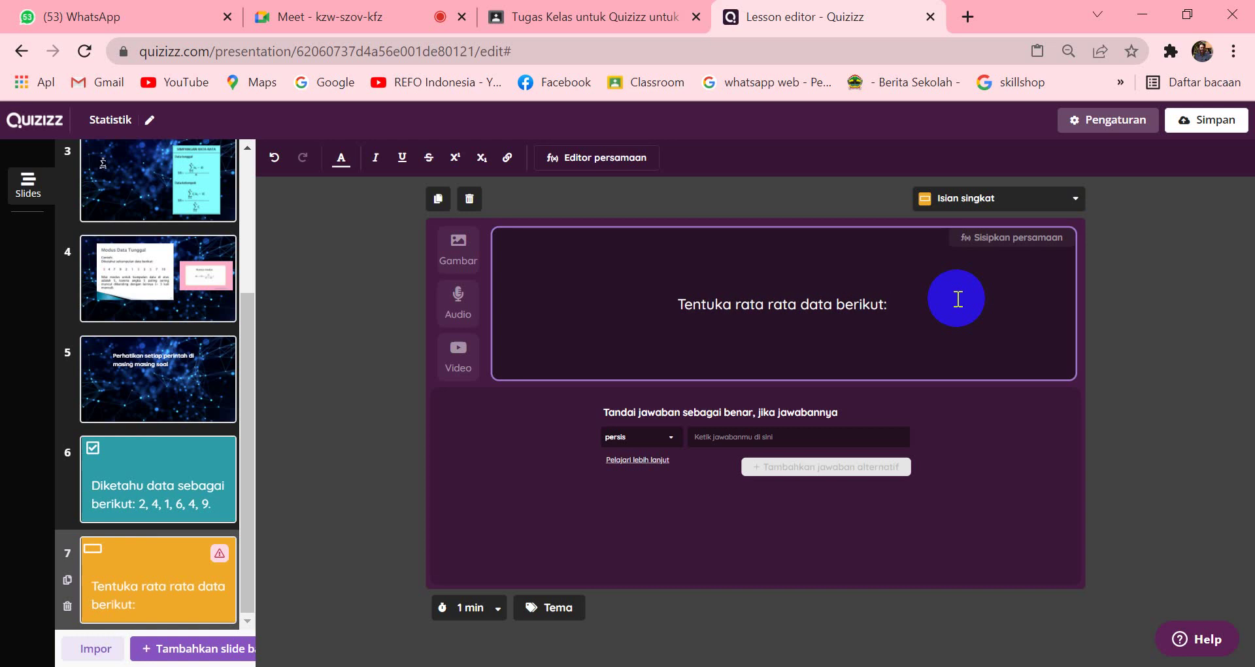
# Step: Complete the mean question by appending the data set 3, 4, 5 after the colon
pyautogui.write(' 3')
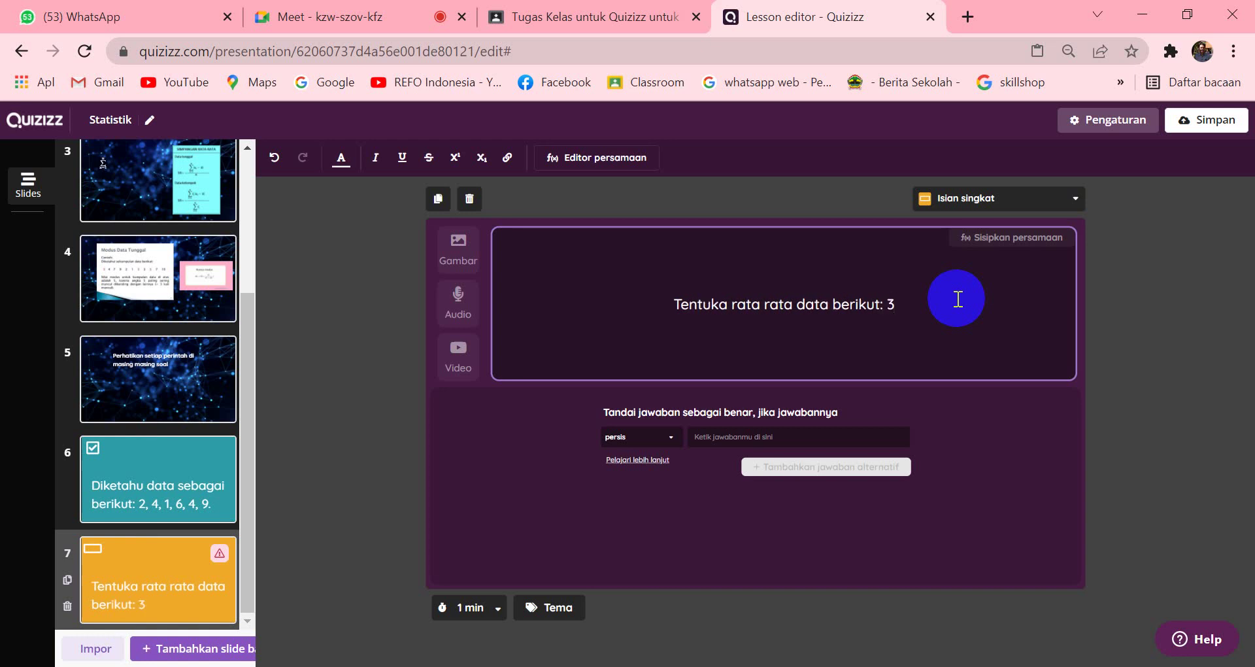
pyautogui.write('4')
pyautogui.press('BackSpace')
pyautogui.write(', ')
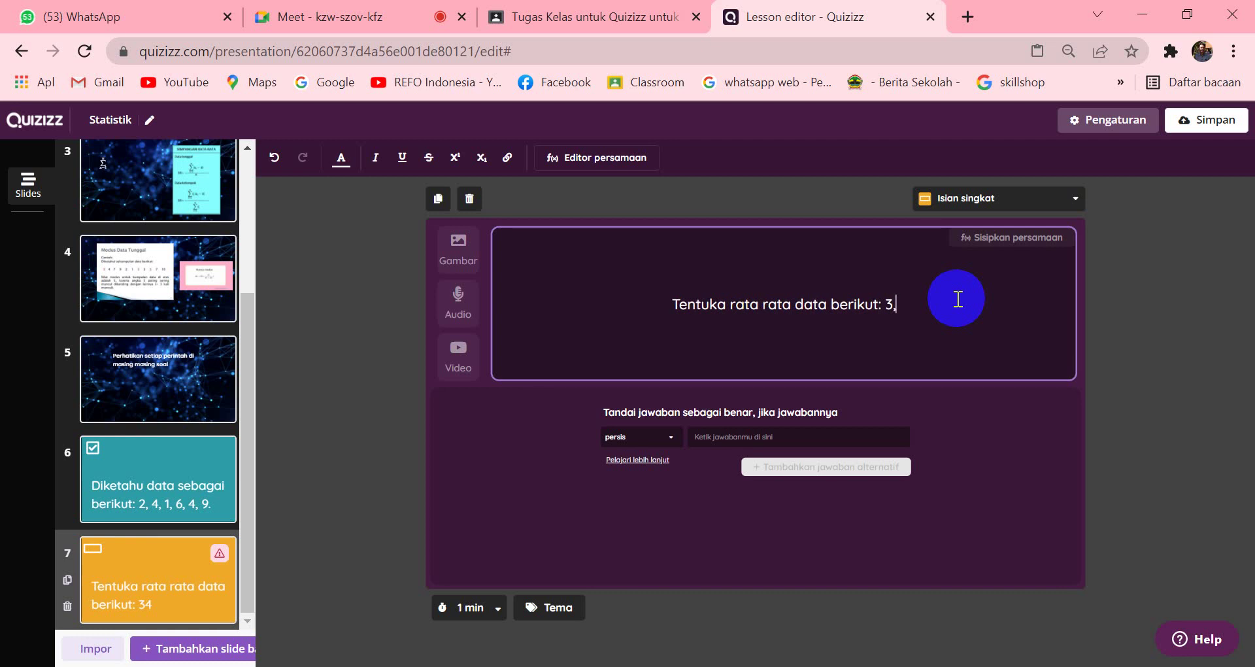
pyautogui.write('4')
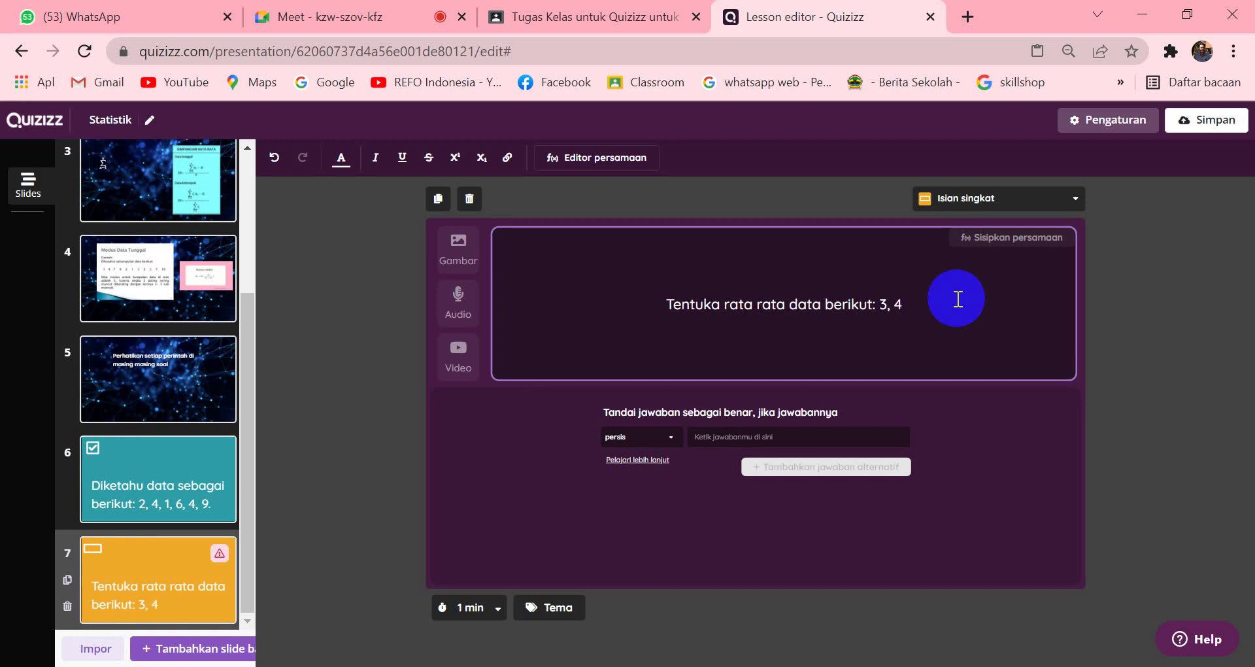
pyautogui.write(', 5')
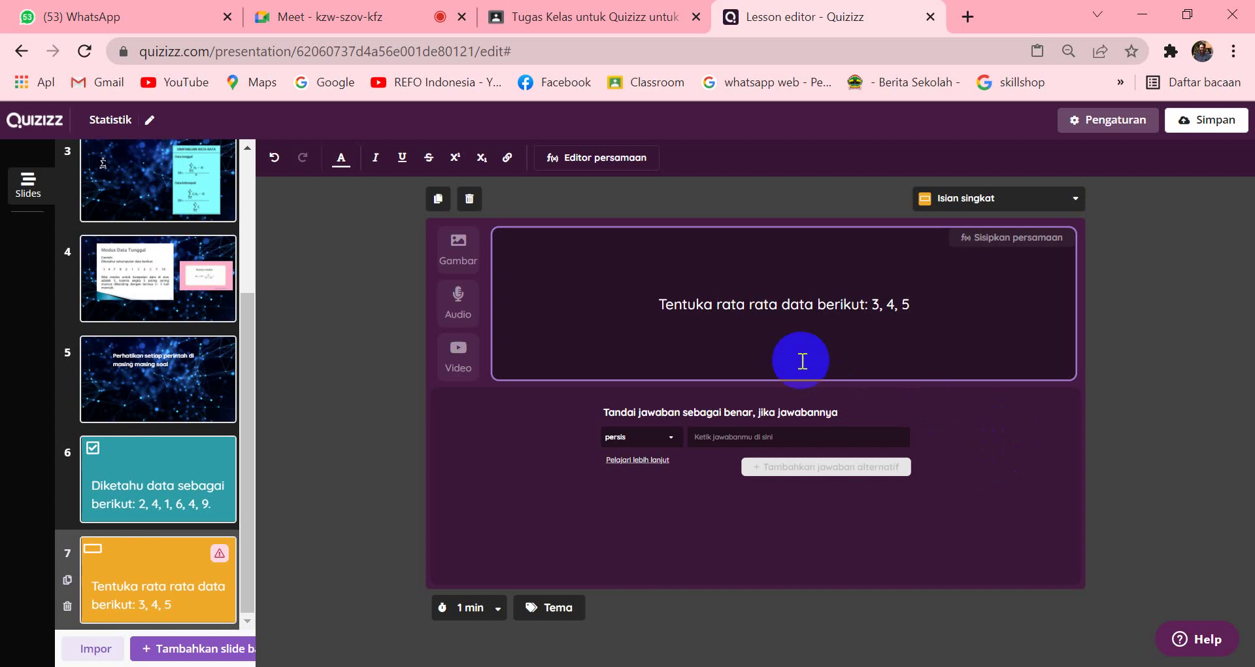
# Step: Set 4 as the exact correct answer and add "empat" and "sekawan" as alternative answers
pyautogui.click(809, 436)
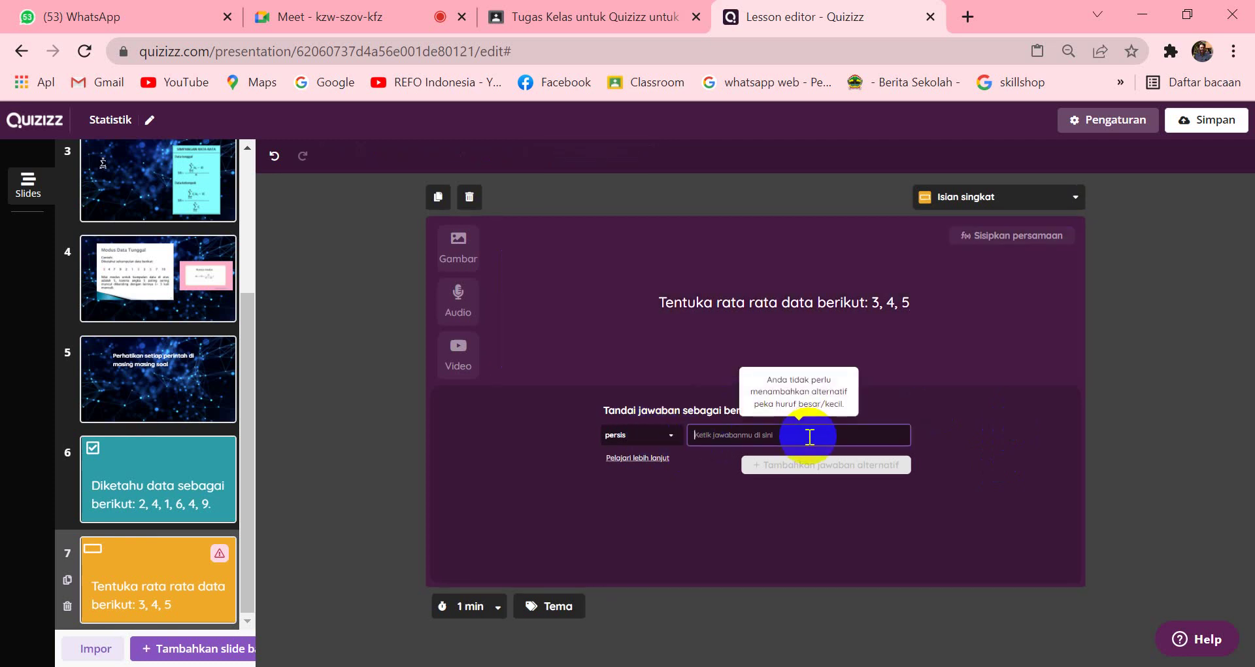
pyautogui.write('4')
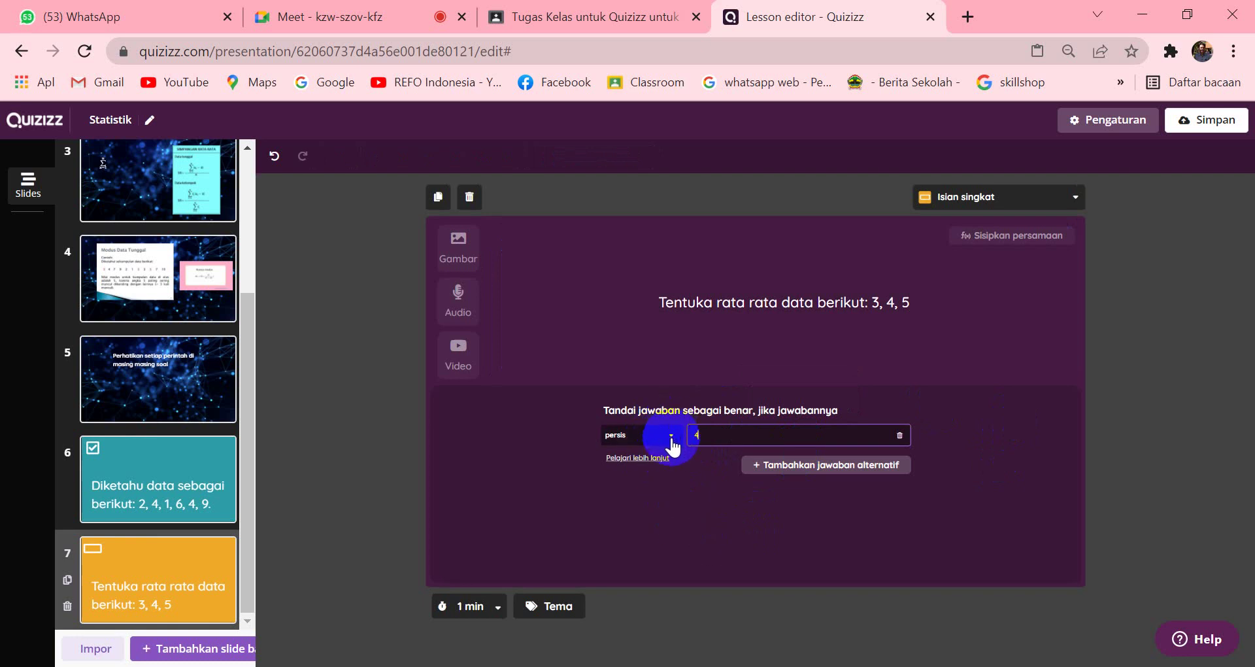
pyautogui.click(845, 468)
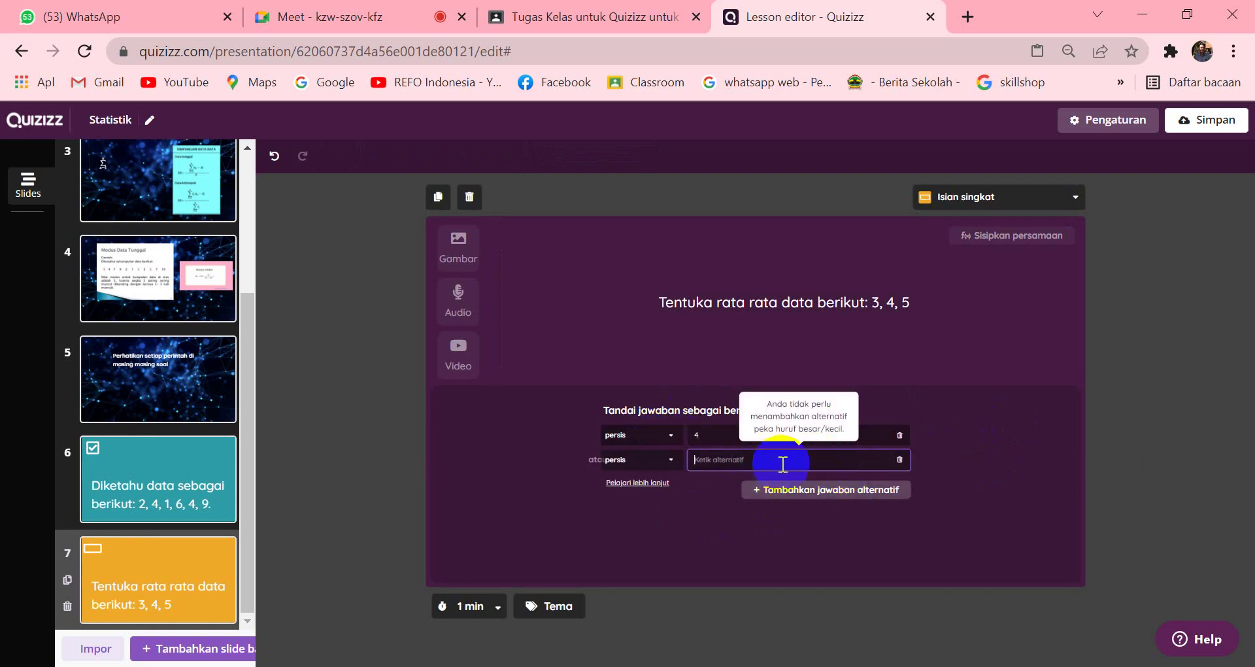
pyautogui.write('empat')
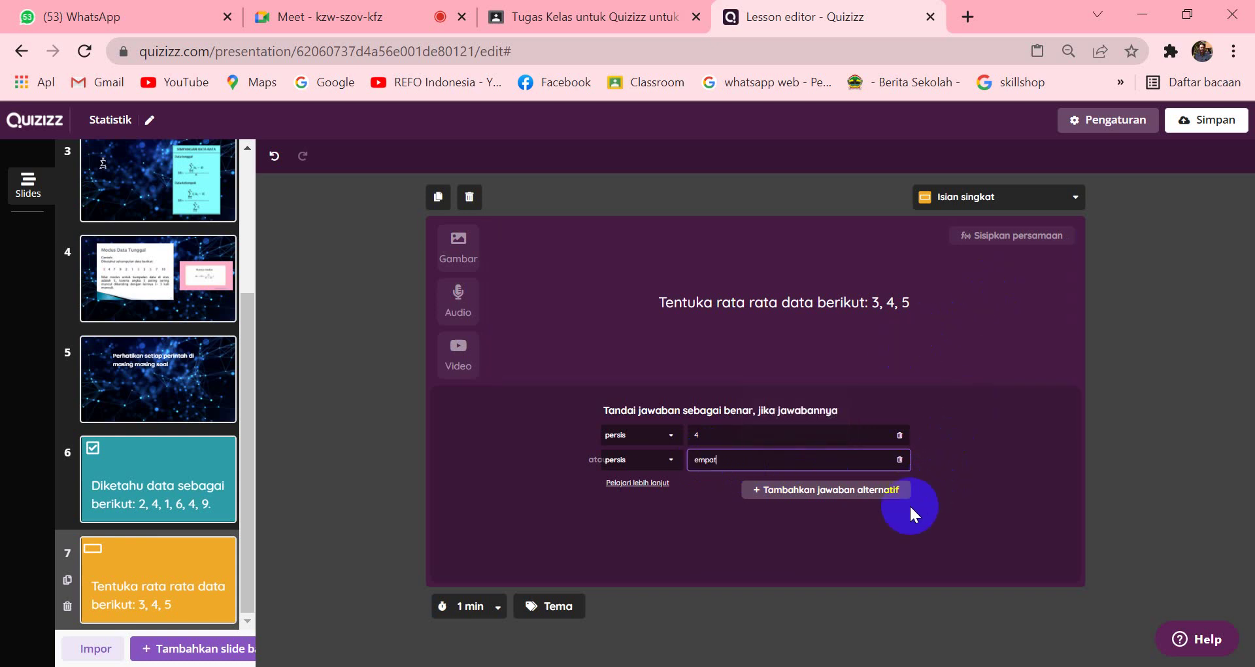
pyautogui.click(867, 491)
pyautogui.click(782, 478)
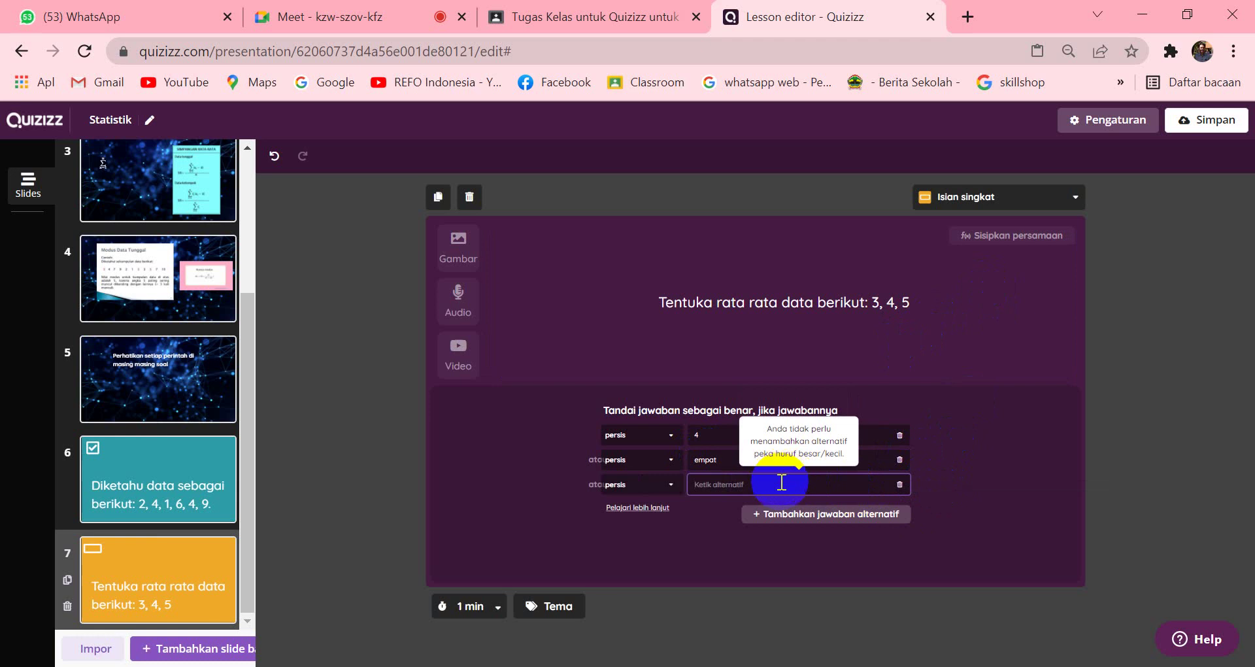
pyautogui.write('sekawan')
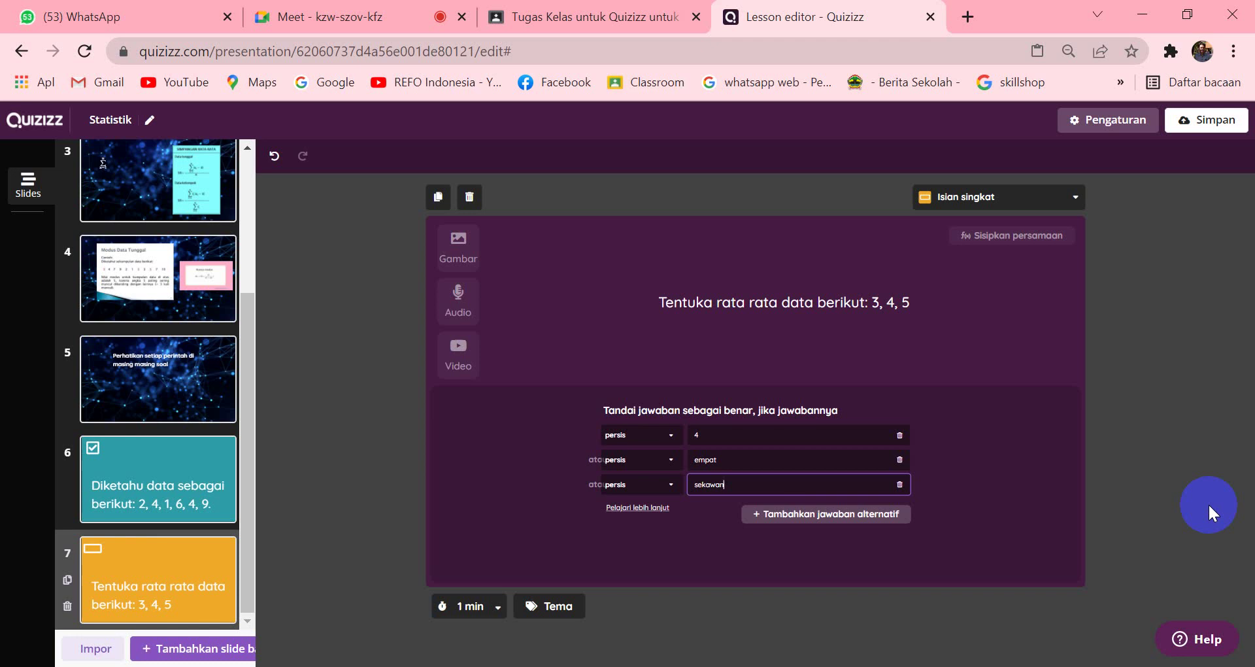
pyautogui.click(203, 648)
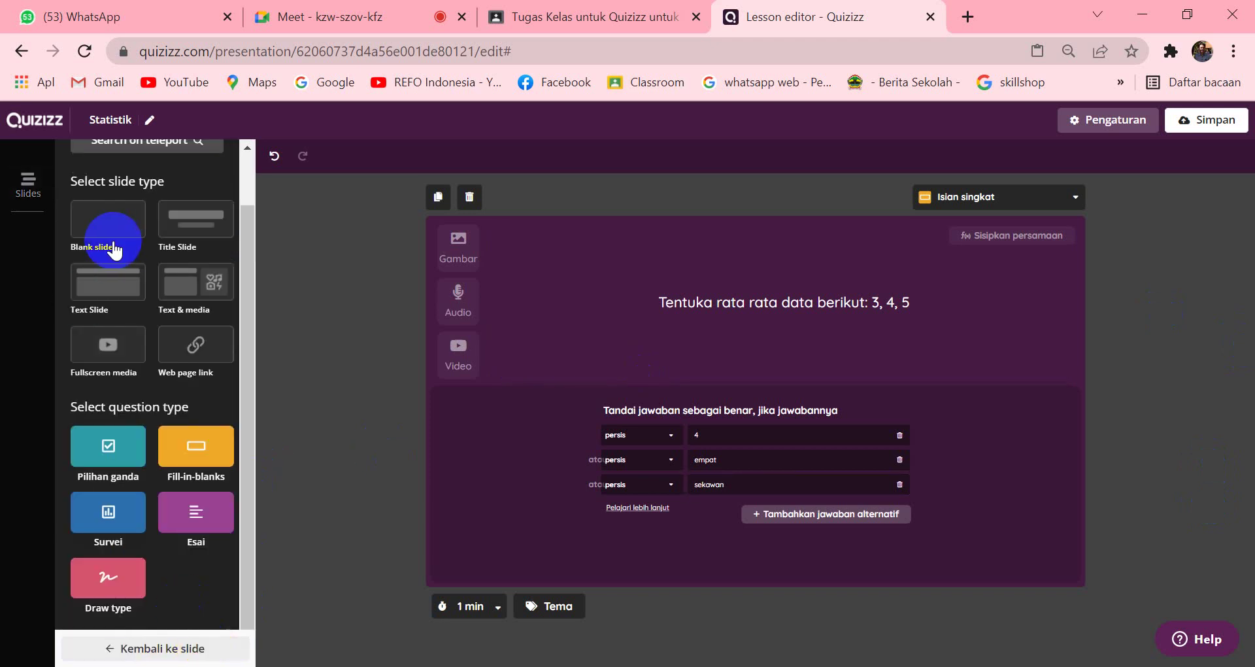
pyautogui.click(138, 526)
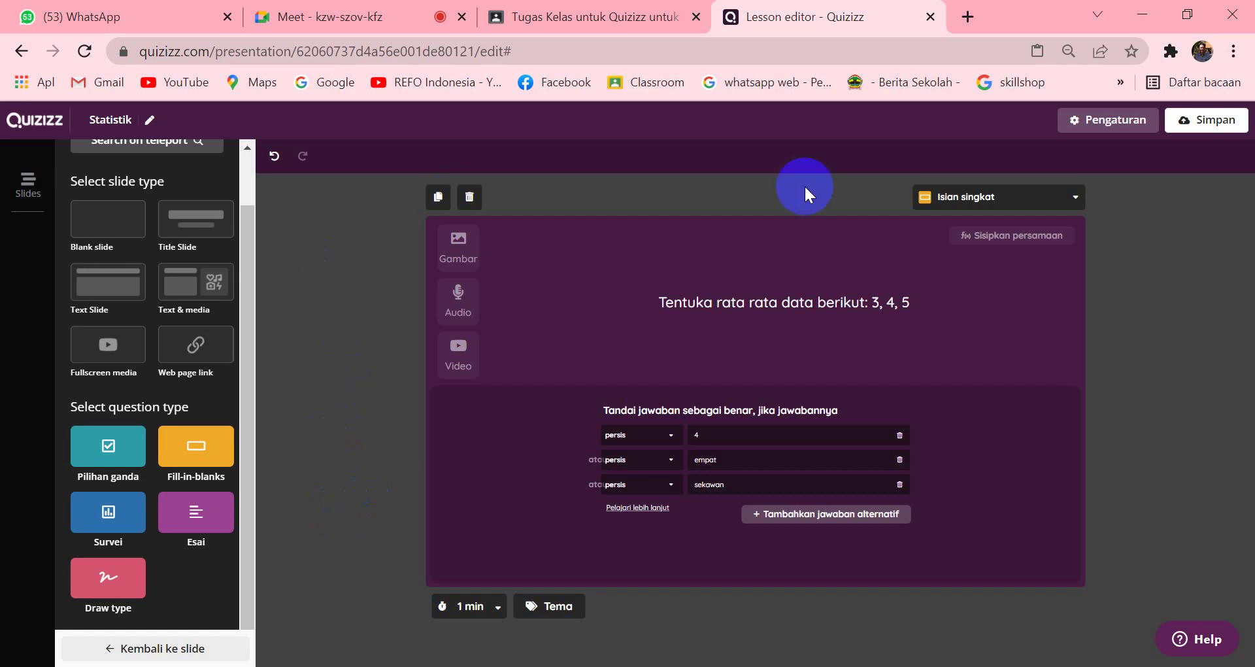
pyautogui.click(1183, 453)
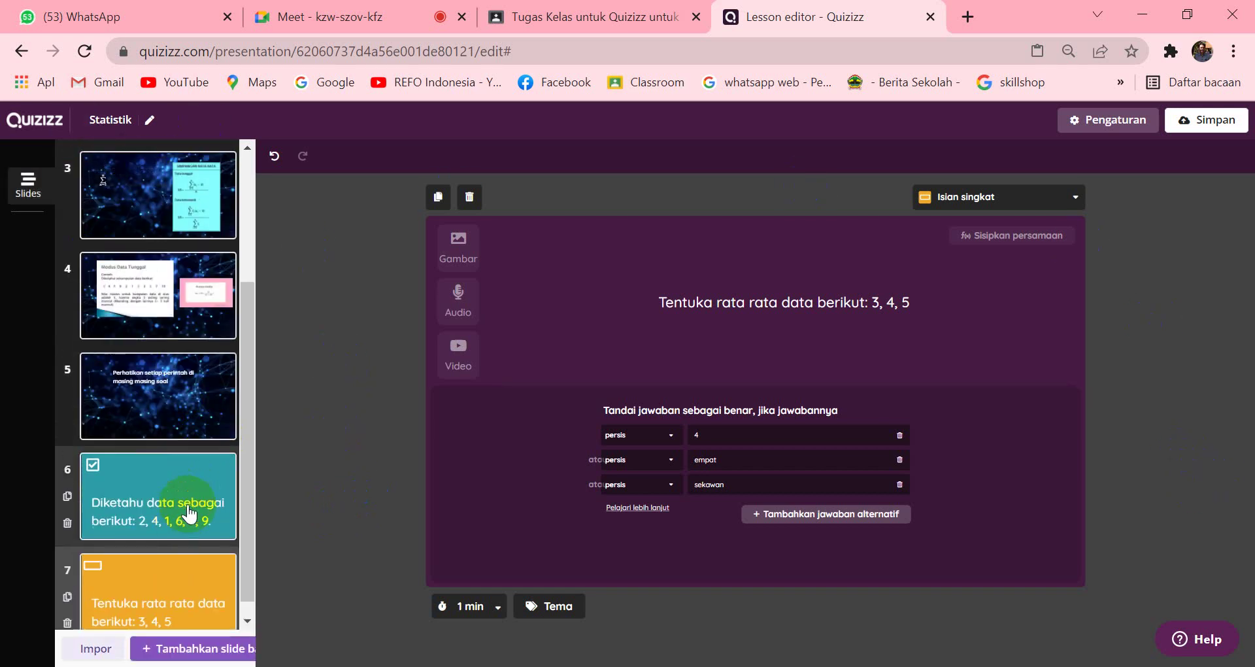
# Step: Start saving the lesson and search for a title image using the term "statistik"
pyautogui.scroll(3, 189, 510)
pyautogui.scroll(-3, 206, 371)
pyautogui.scroll(-1, 206, 371)
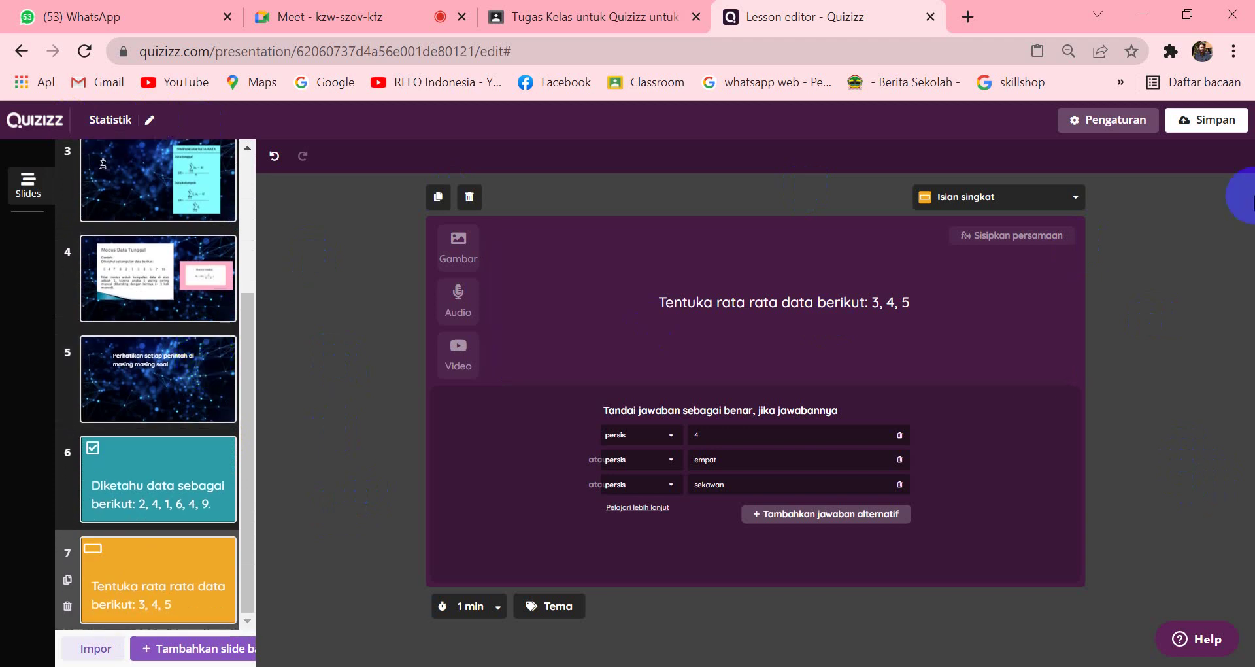
pyautogui.click(1211, 121)
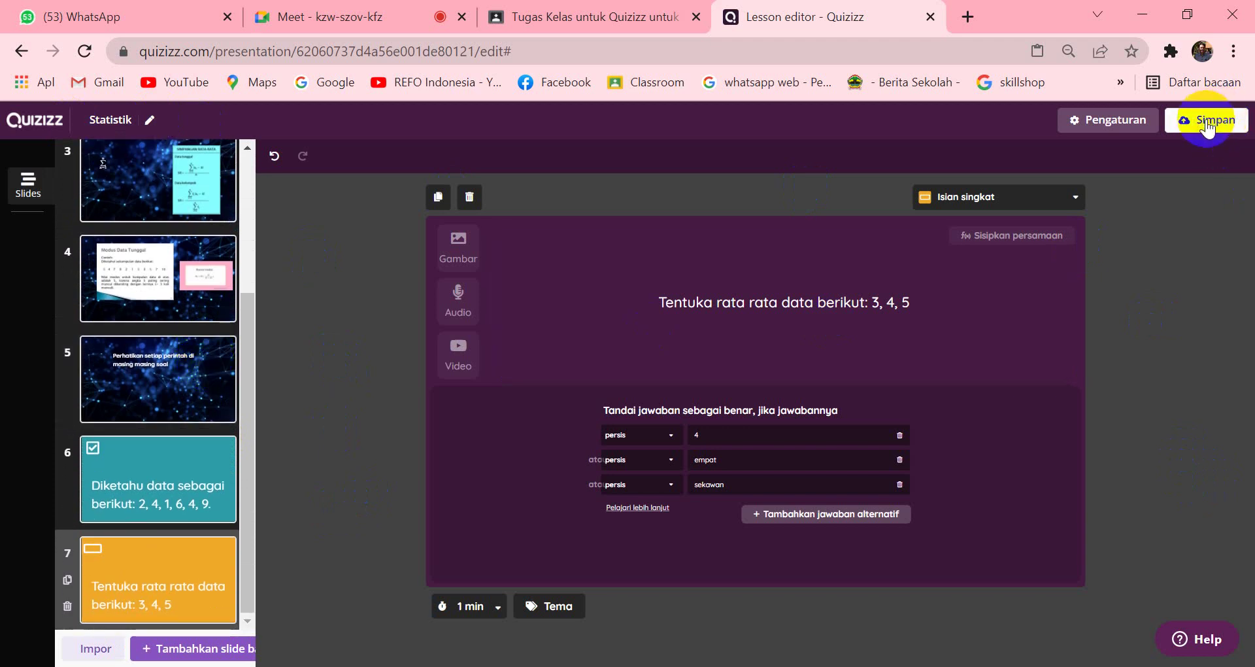
pyautogui.click(1206, 119)
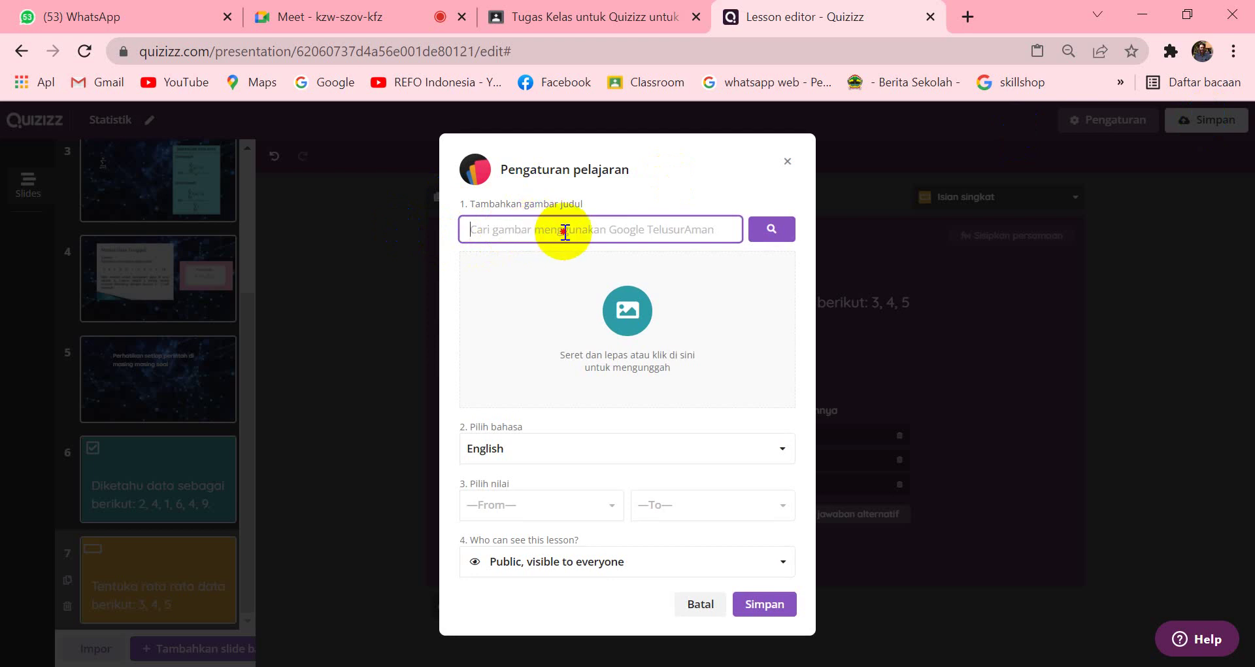
pyautogui.write('stat')
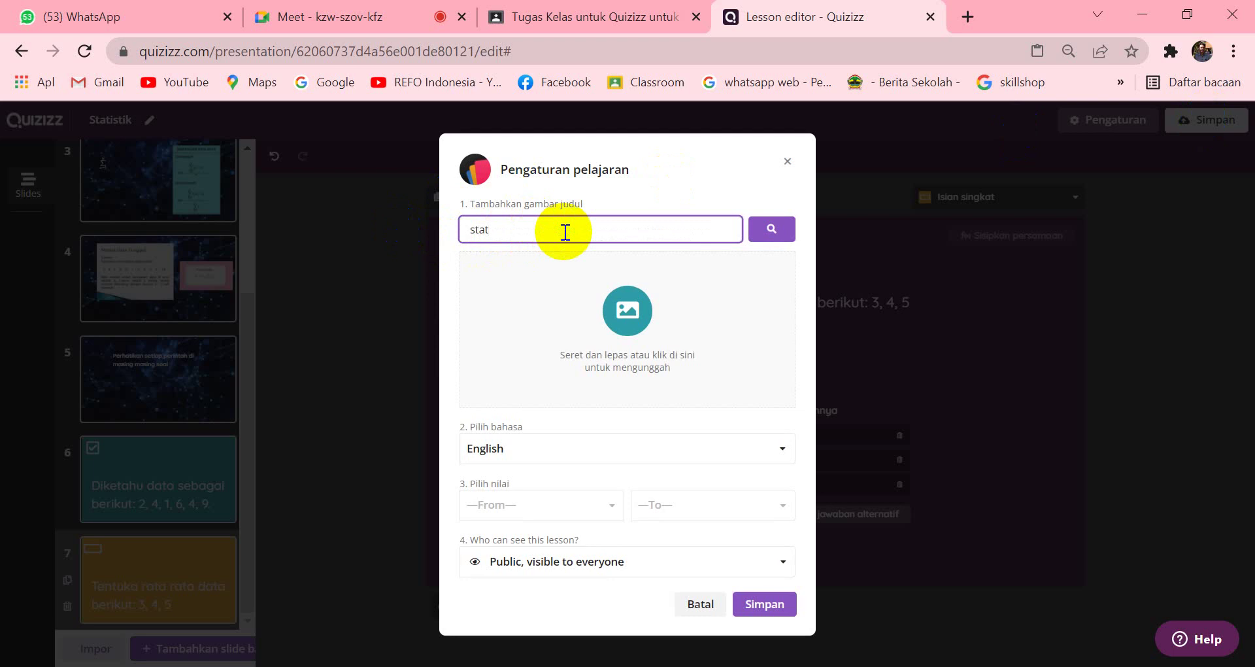
pyautogui.write('istik')
pyautogui.click(770, 239)
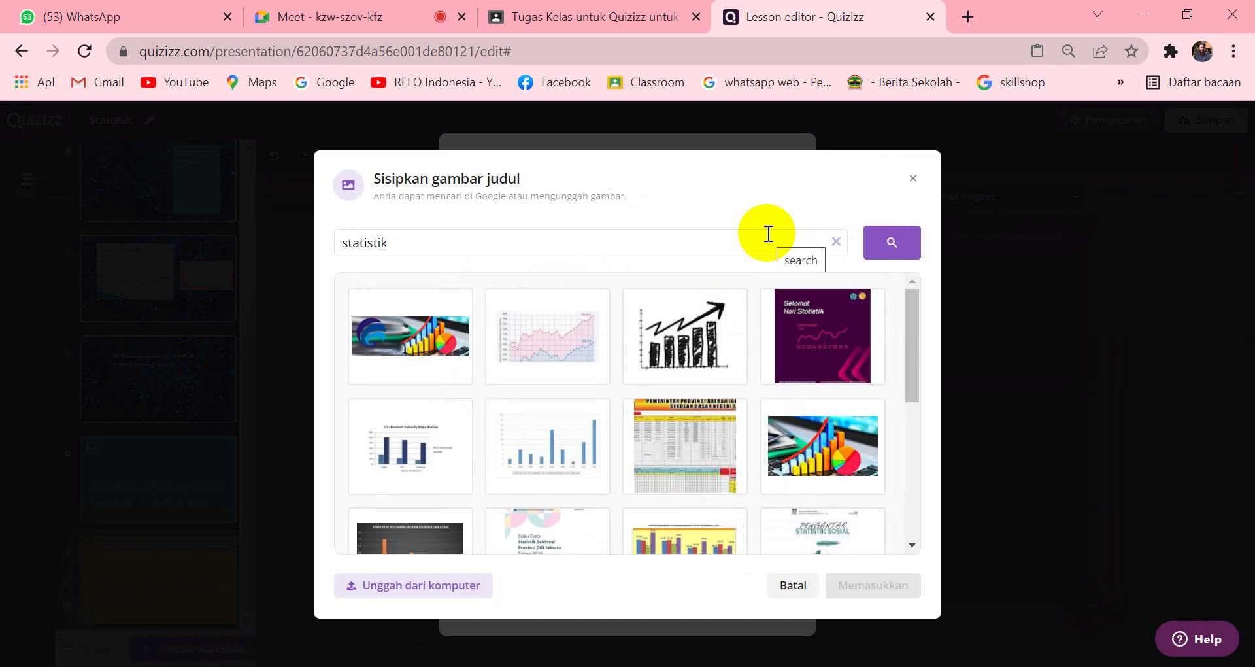
# Step: From the second page of image results, insert the cartoon man leaning over a bar-chart monitor as the lesson's title image
pyautogui.scroll(-3, 739, 475)
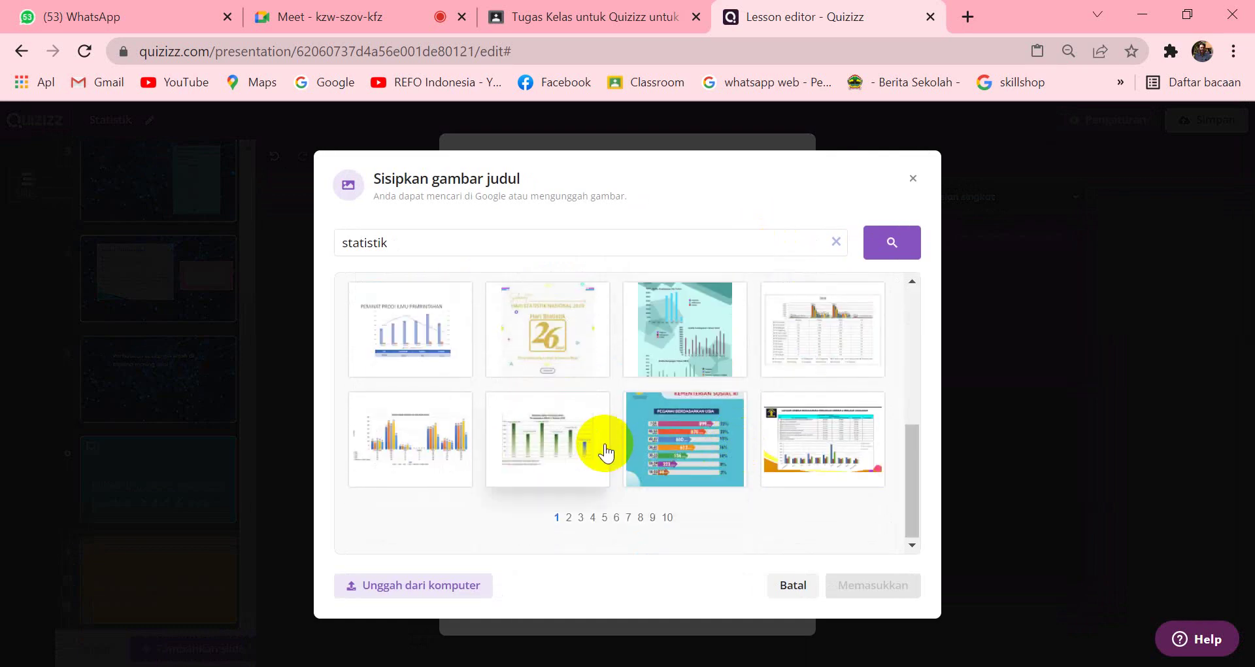
pyautogui.click(568, 518)
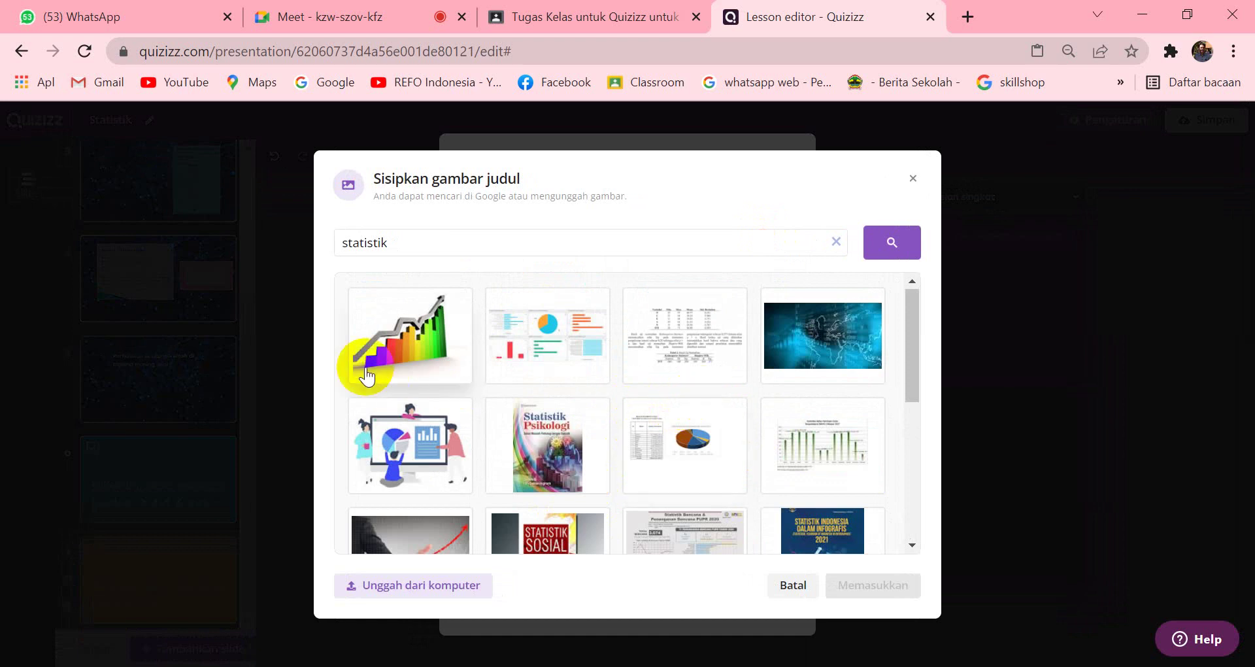
pyautogui.scroll(-3, 822, 402)
pyautogui.scroll(-2, 825, 407)
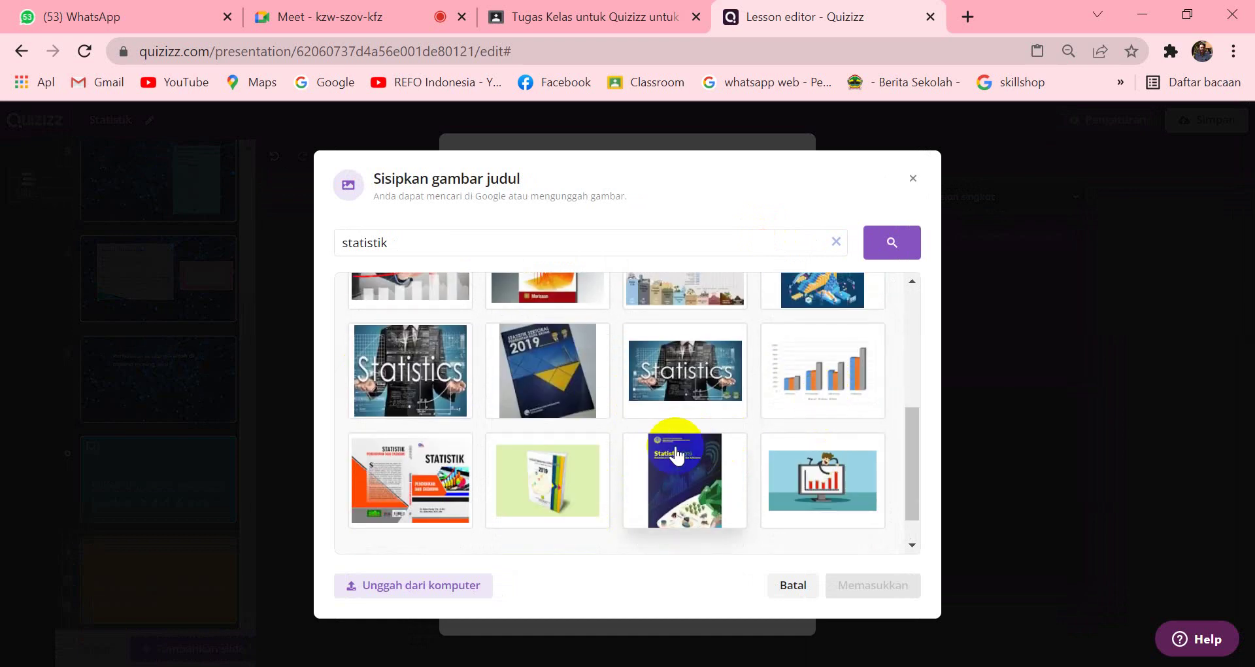
pyautogui.scroll(3, 857, 435)
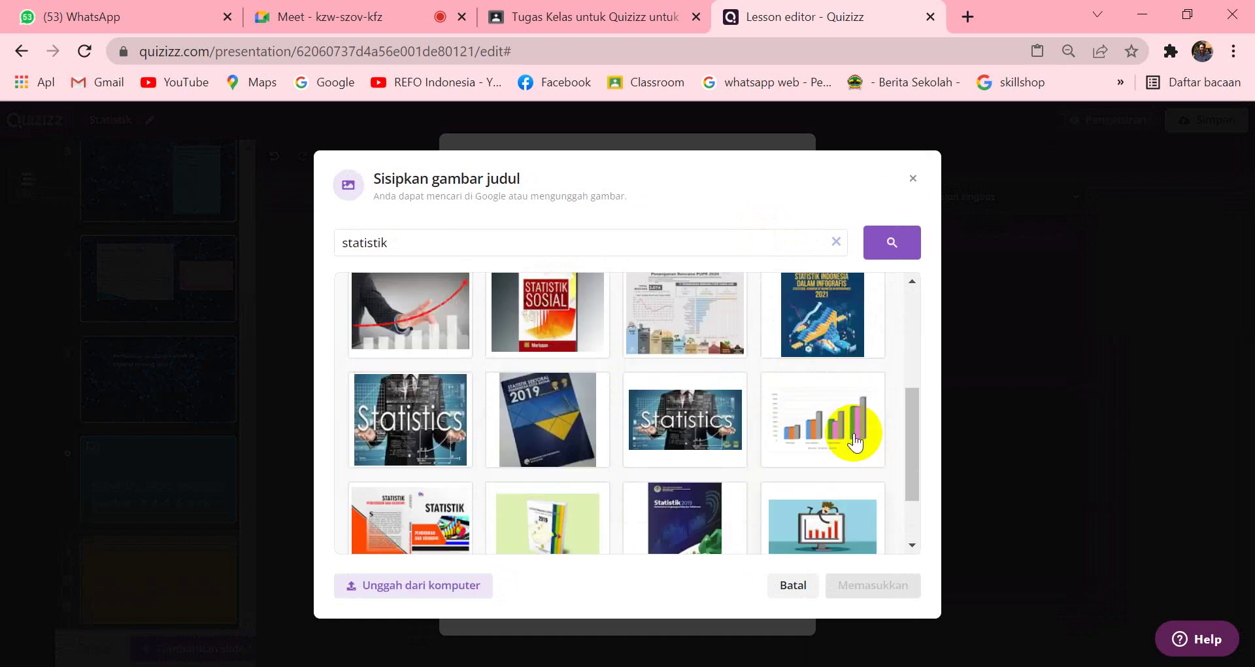
pyautogui.scroll(-2, 854, 425)
pyautogui.click(825, 541)
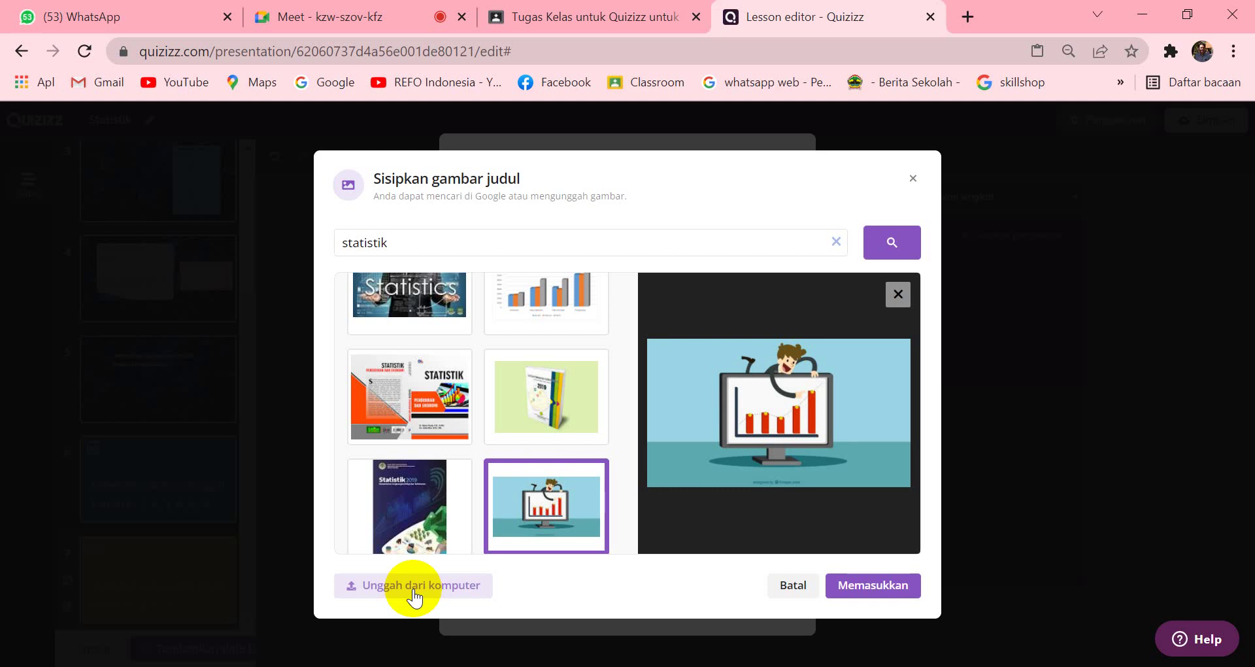
pyautogui.click(889, 589)
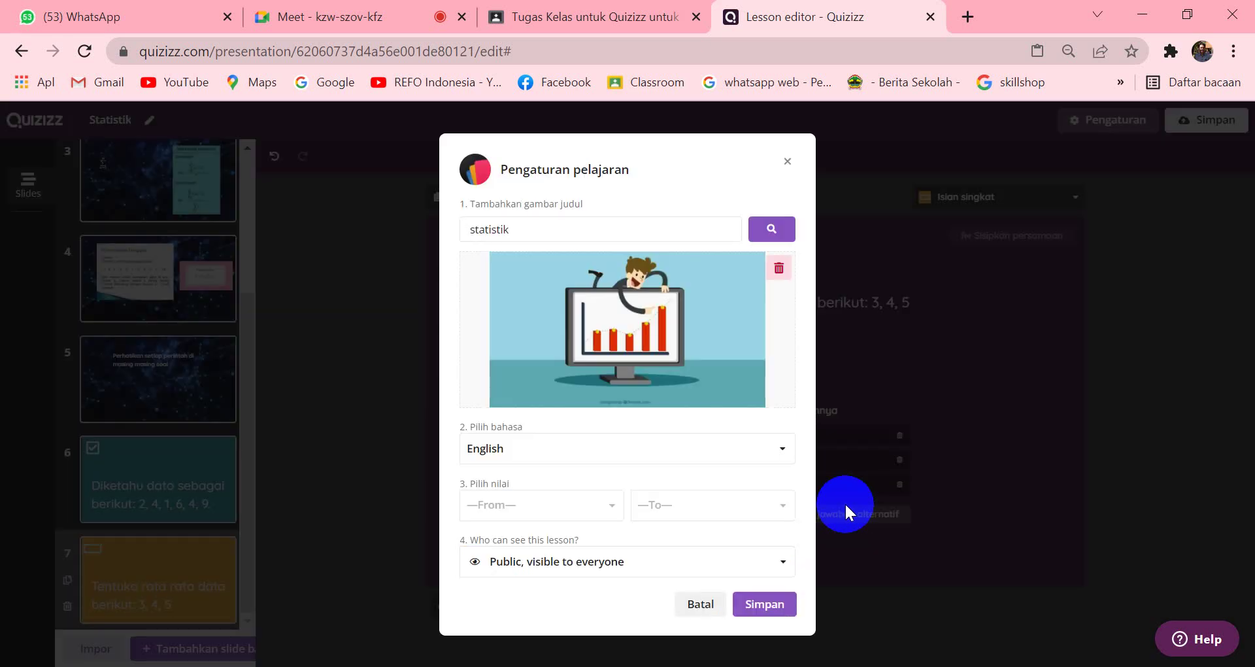
# Step: Set the lesson's language to Indonesian and its grade range to 10th through 10th, and save the lesson
pyautogui.click(781, 457)
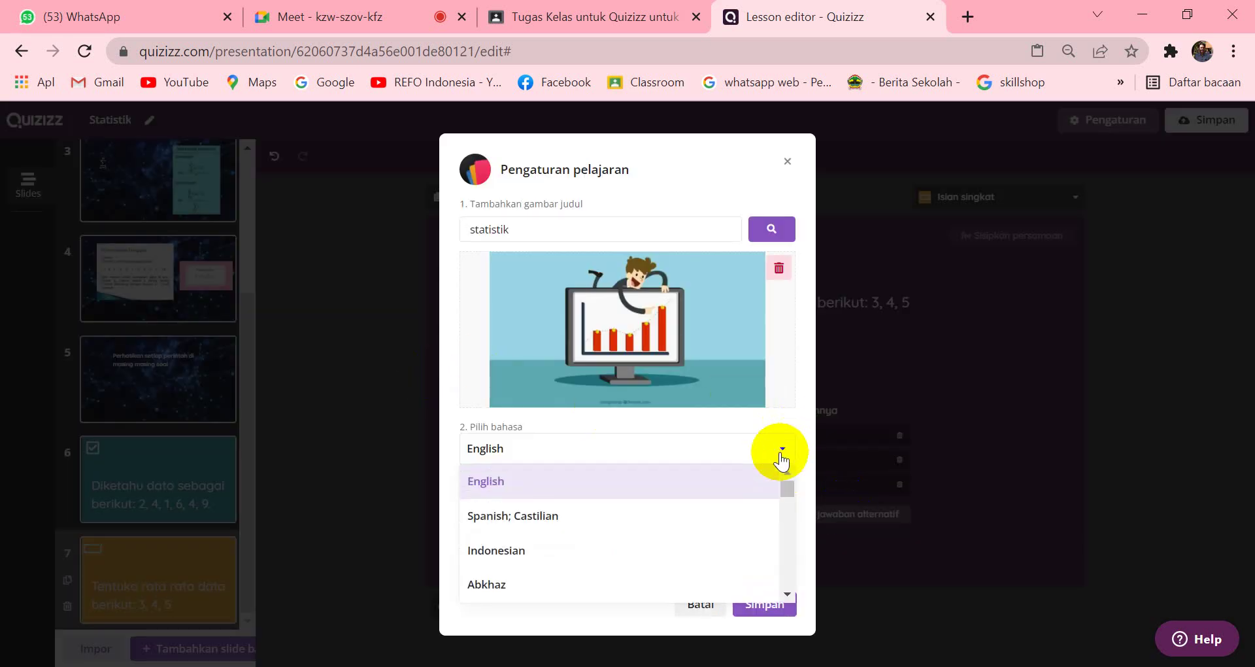
pyautogui.click(559, 553)
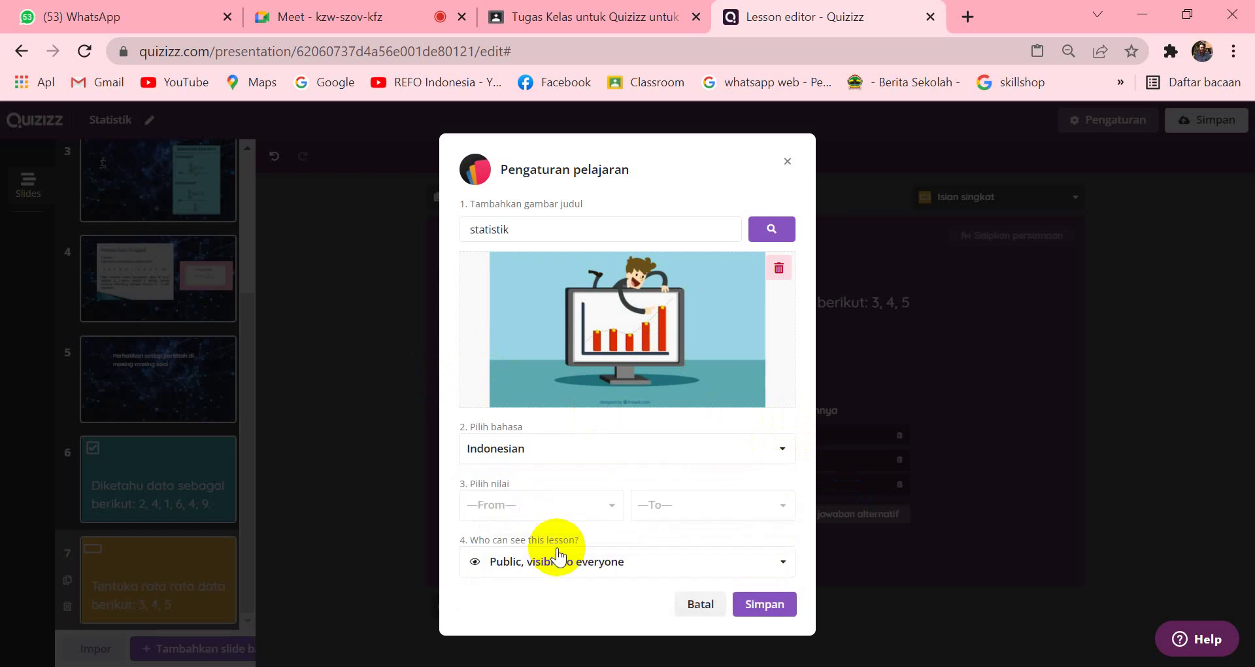
pyautogui.click(608, 510)
pyautogui.moveTo(619, 549); pyautogui.dragTo(625, 621)
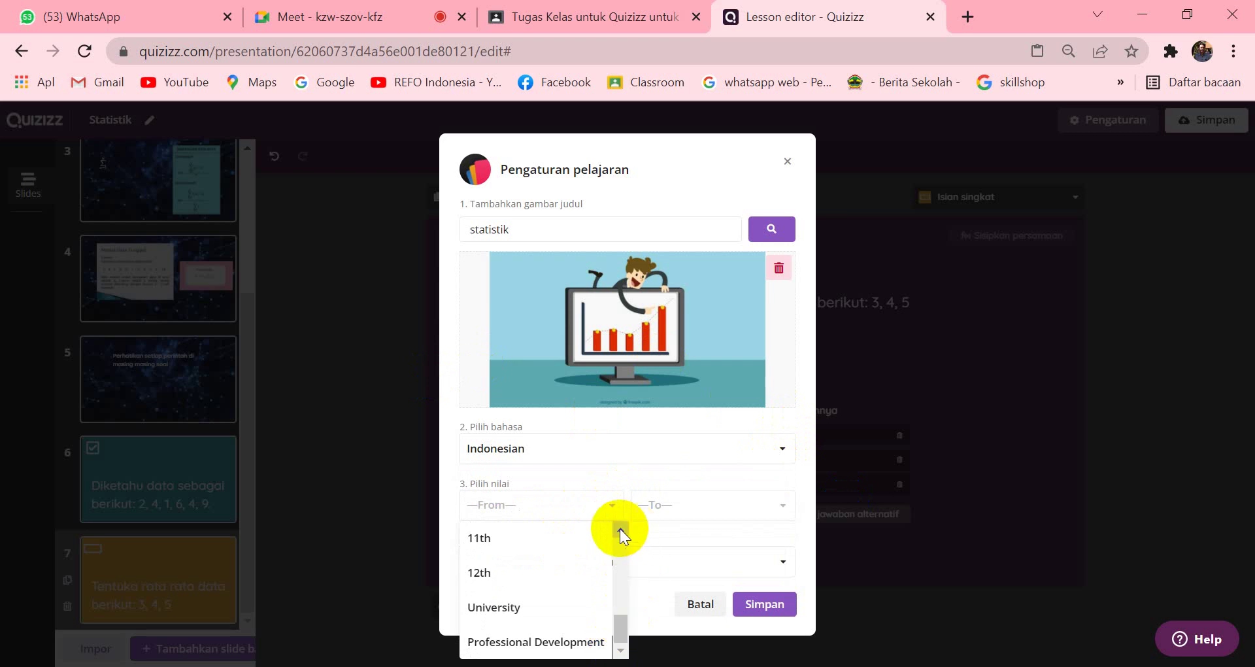
pyautogui.scroll(2, 611, 530)
pyautogui.click(492, 584)
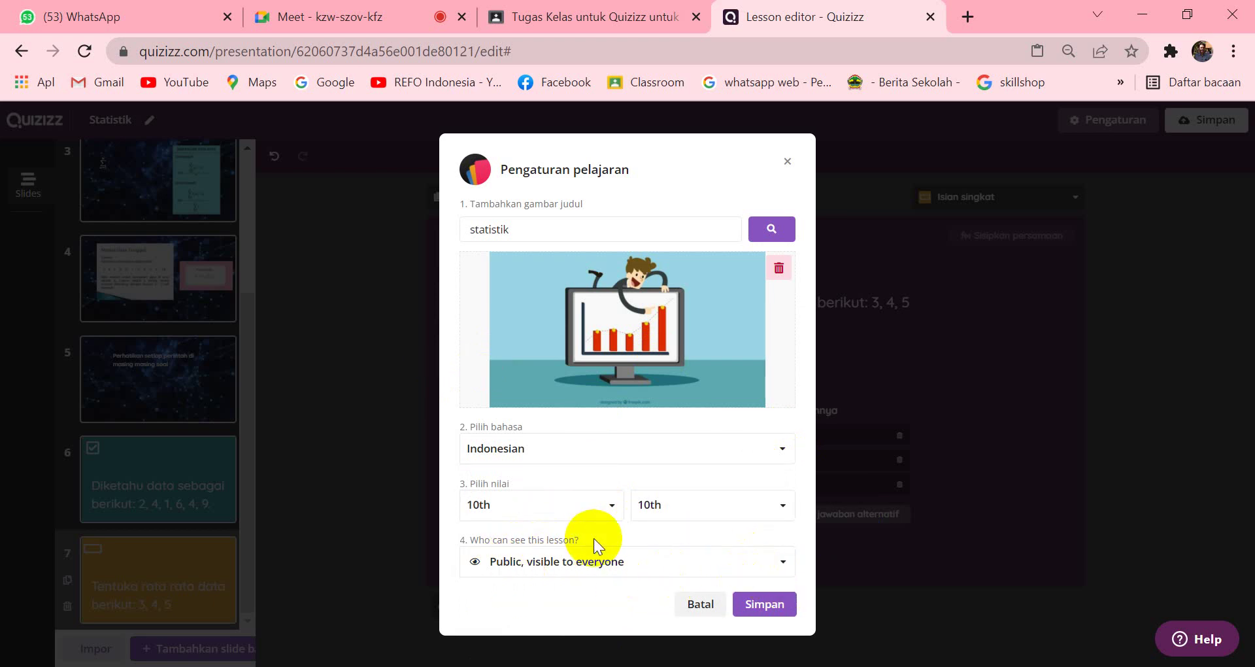
pyautogui.click(765, 604)
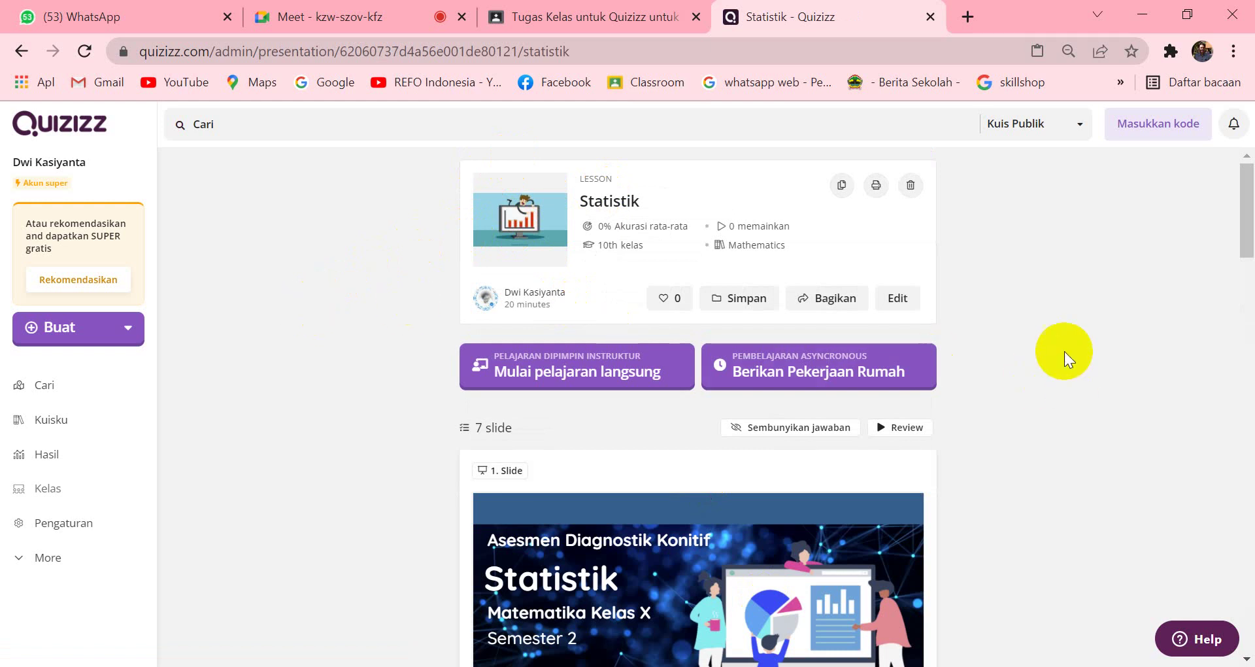
# Step: Examine the homework assignment settings for the Statistik lesson, including deadline and class options, and return to the lesson page
pyautogui.scroll(-5, 1087, 320)
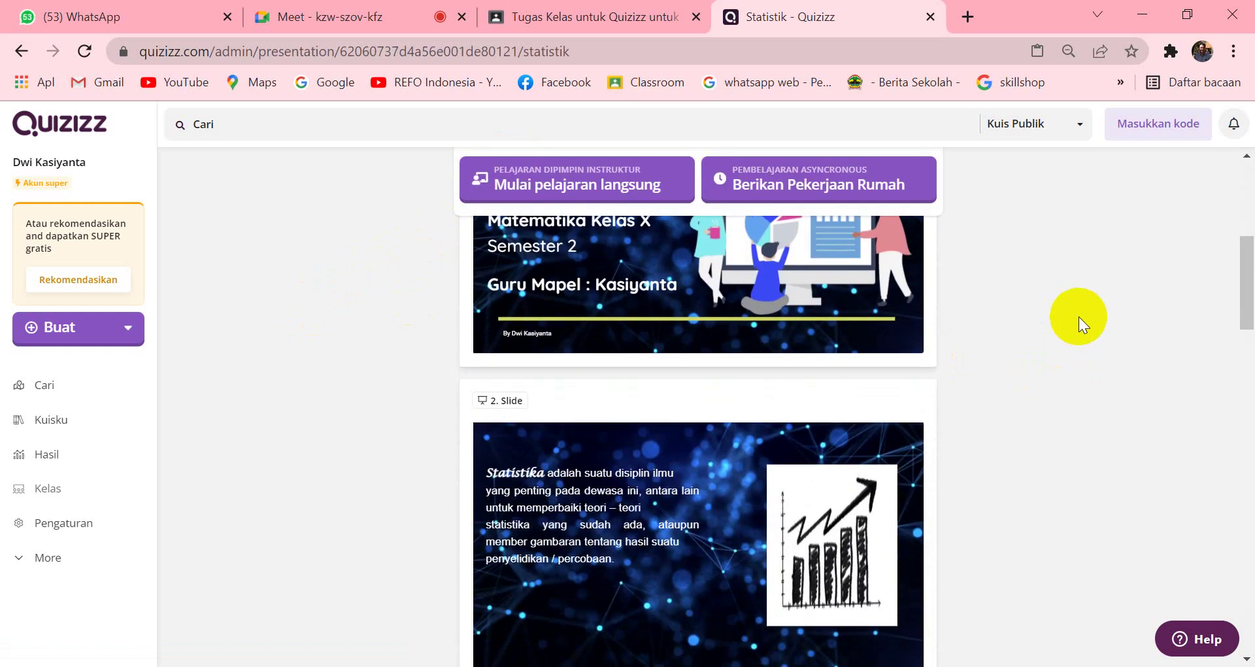
pyautogui.moveTo(1242, 266); pyautogui.dragTo(1250, 130)
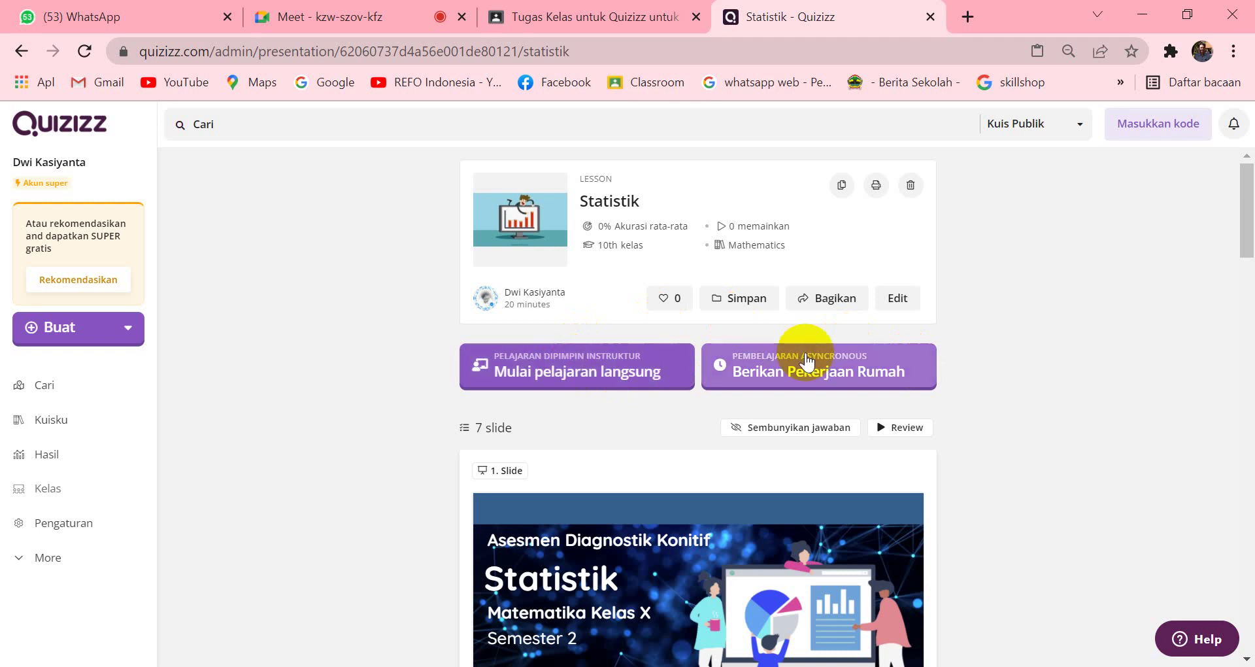
pyautogui.click(843, 376)
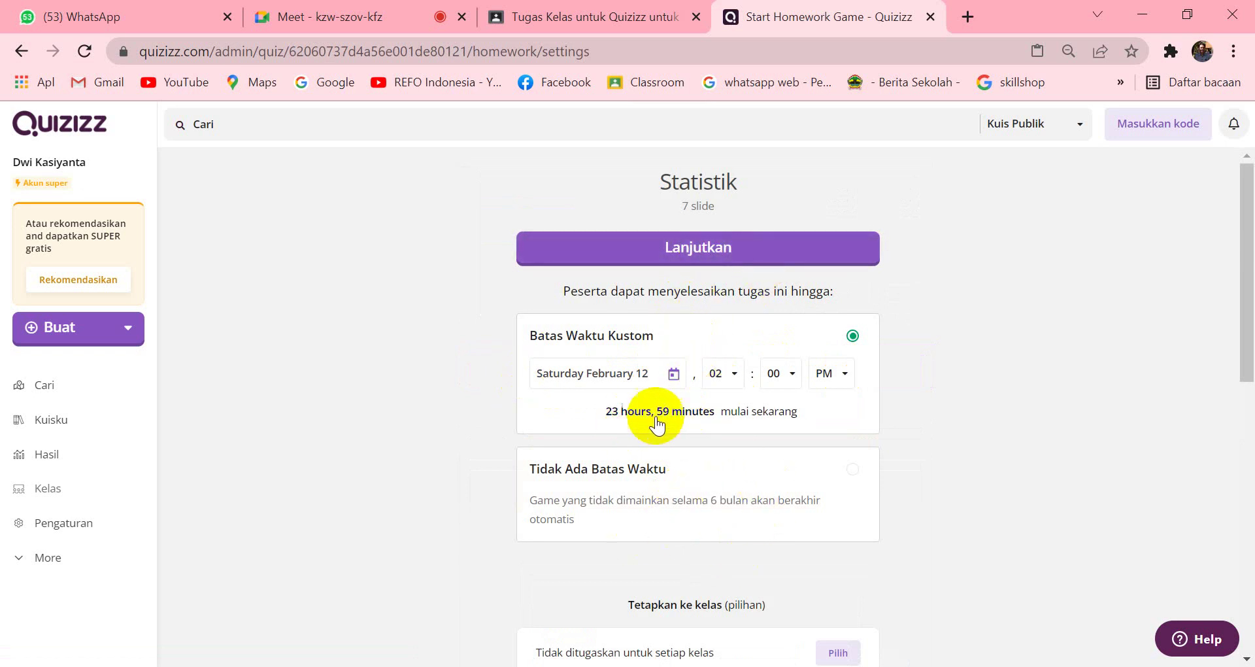
pyautogui.scroll(-3, 844, 542)
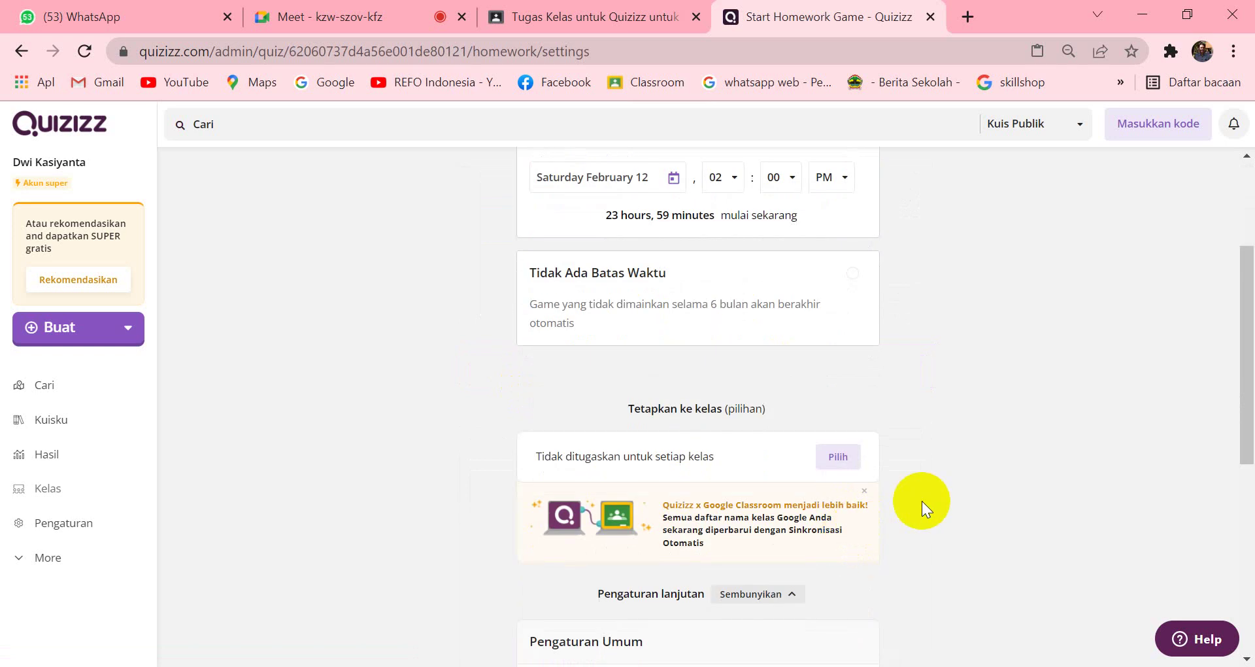
pyautogui.scroll(2, 922, 501)
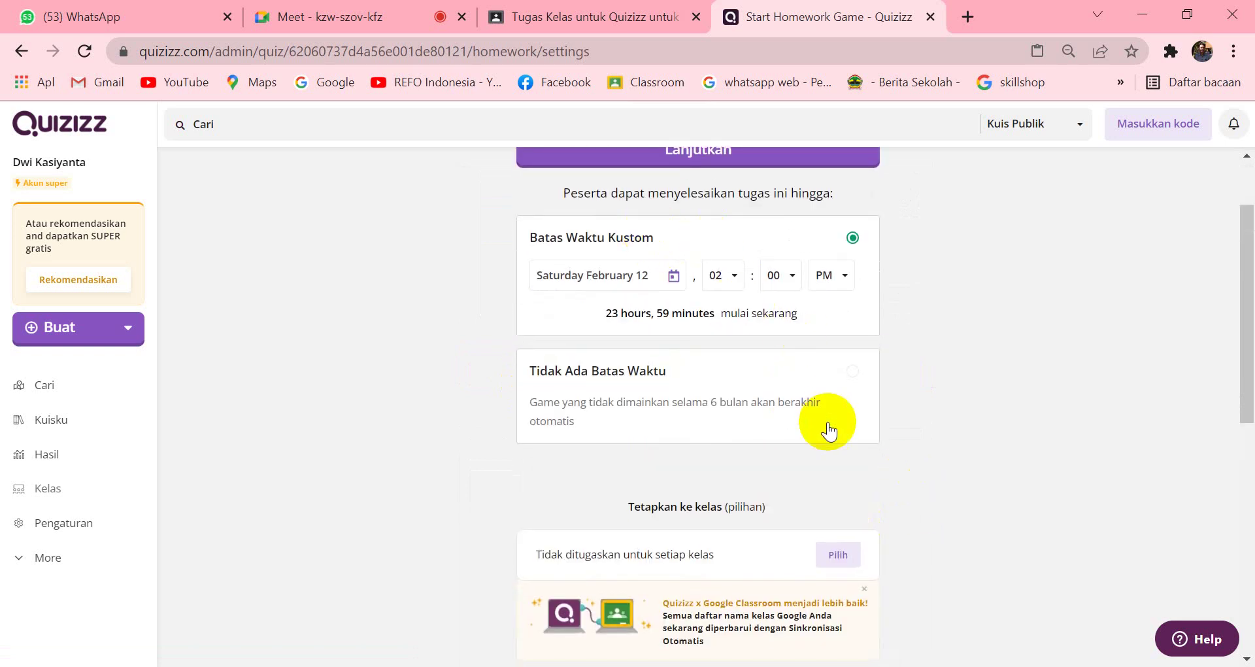
pyautogui.scroll(-3, 752, 420)
pyautogui.scroll(5, 780, 331)
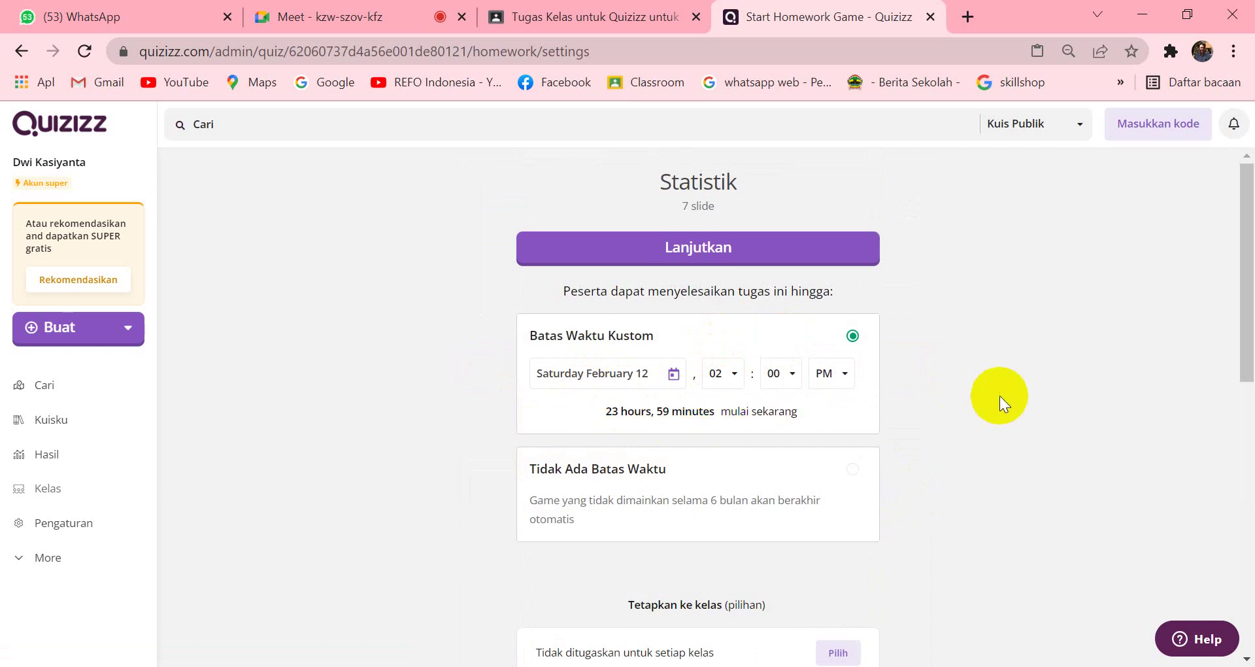
pyautogui.scroll(-3, 998, 395)
pyautogui.scroll(3, 999, 395)
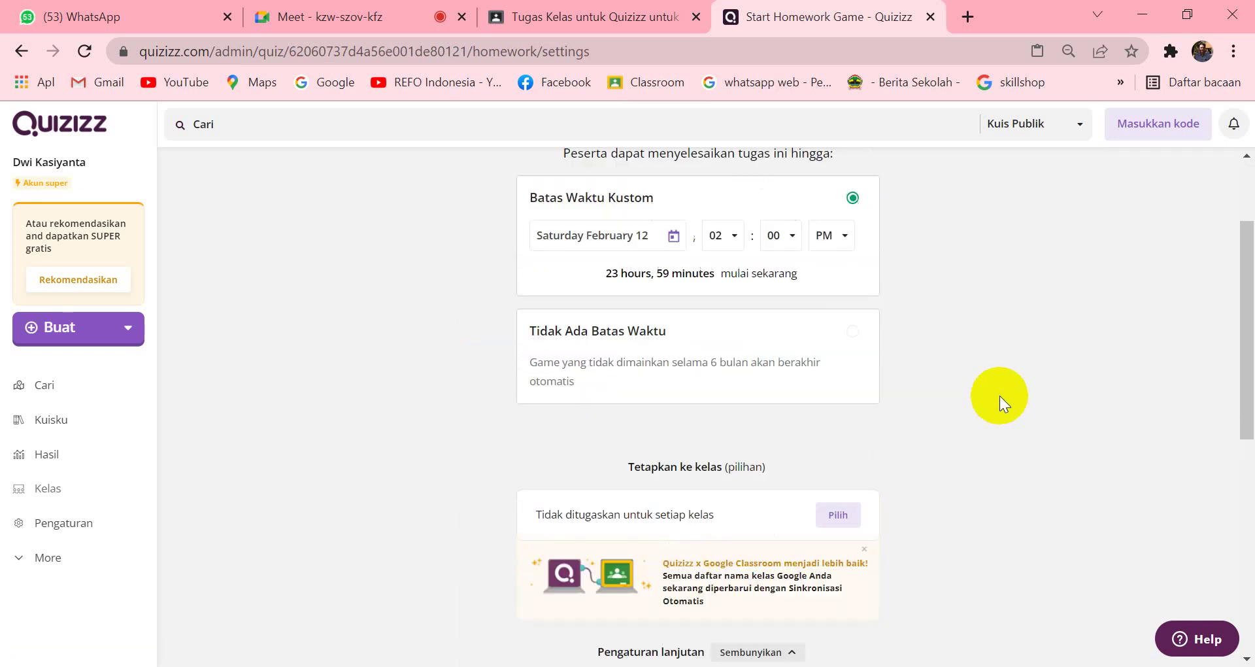
pyautogui.scroll(-1, 998, 395)
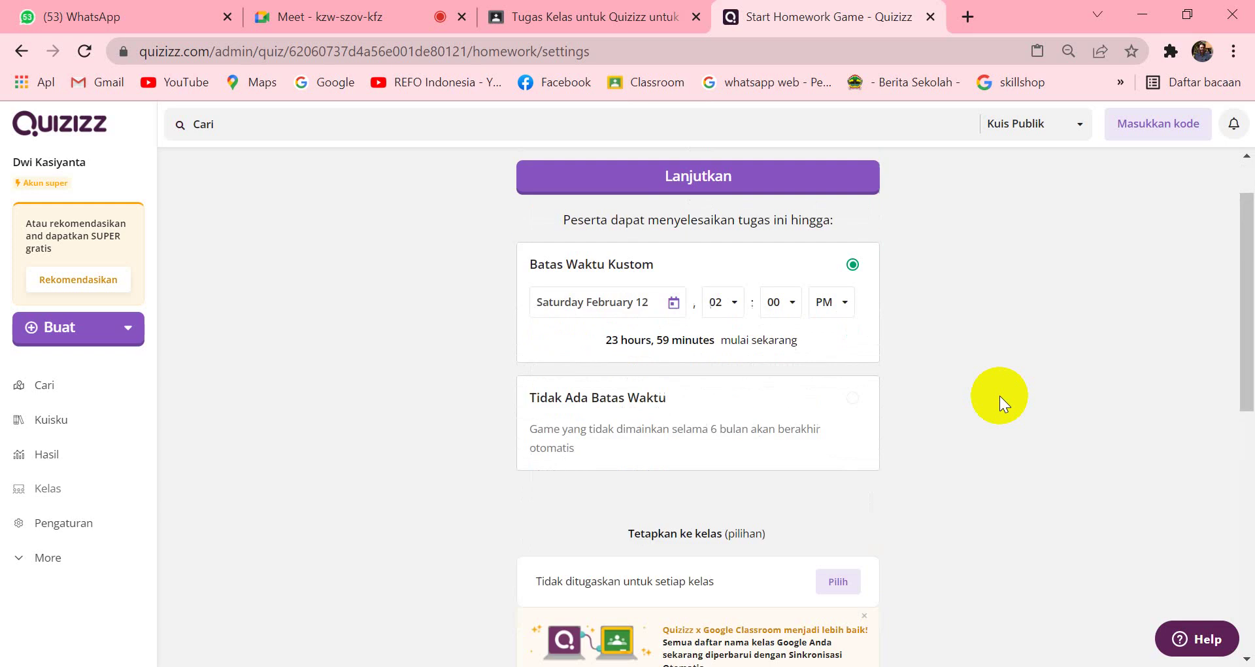
pyautogui.scroll(1, 999, 395)
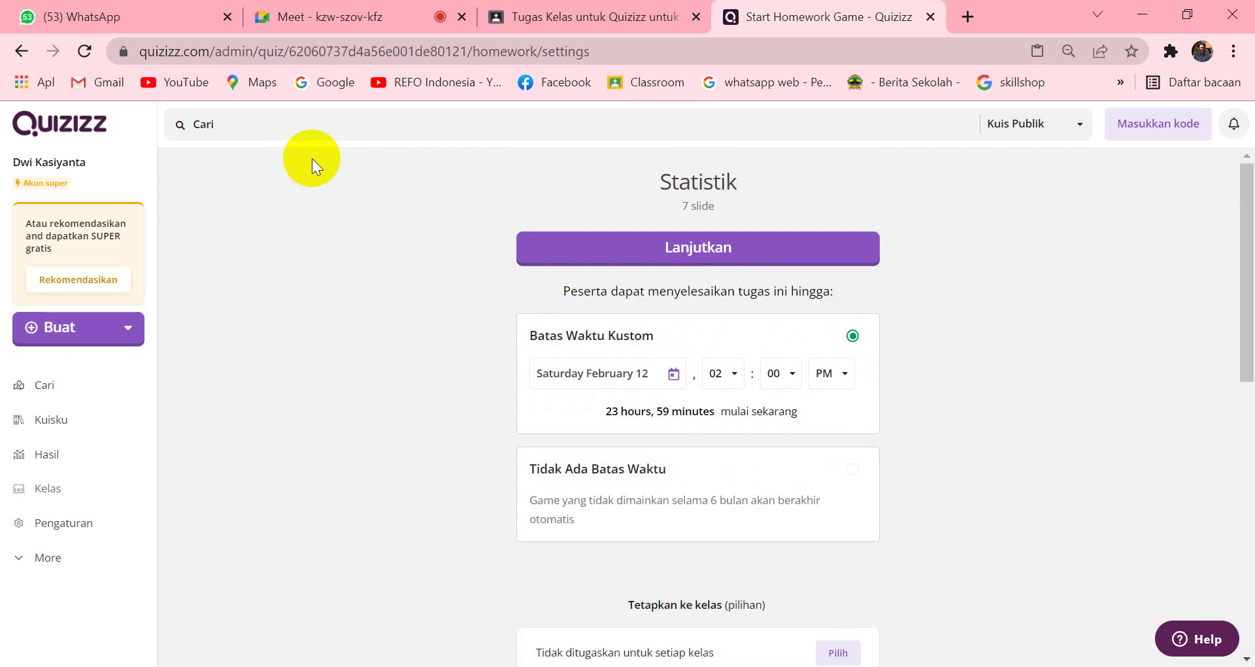
pyautogui.click(22, 53)
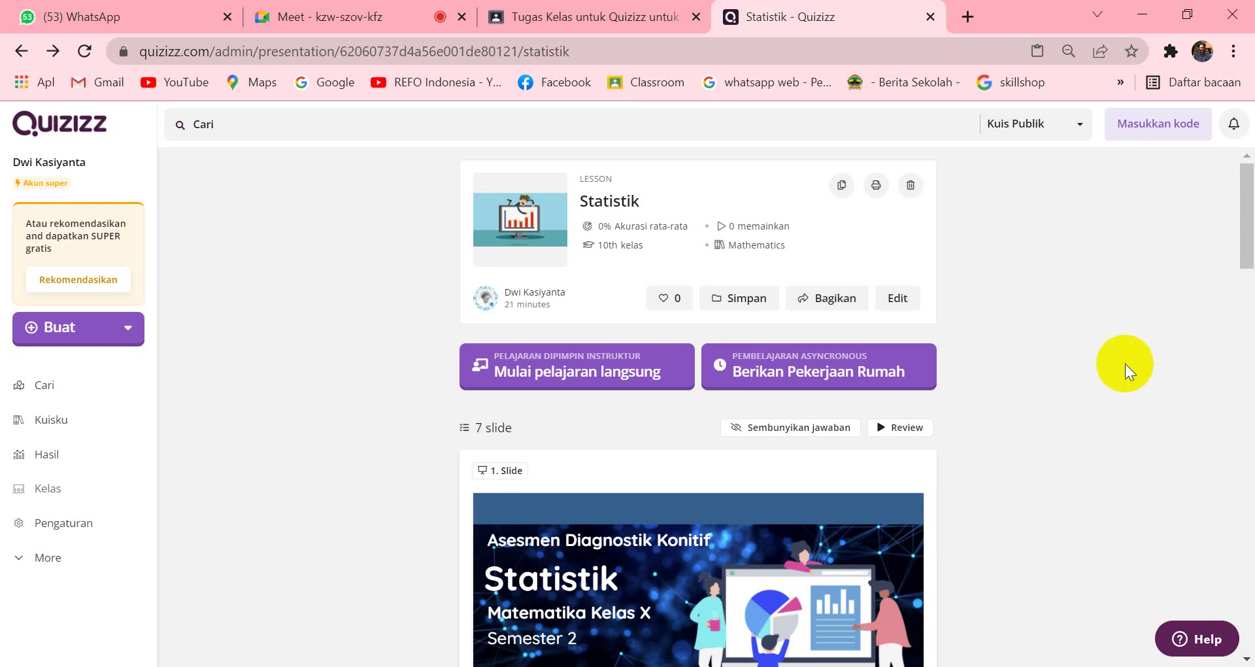
# Step: Copy the Statistik lesson's public share link and close the sharing dialog
pyautogui.click(836, 300)
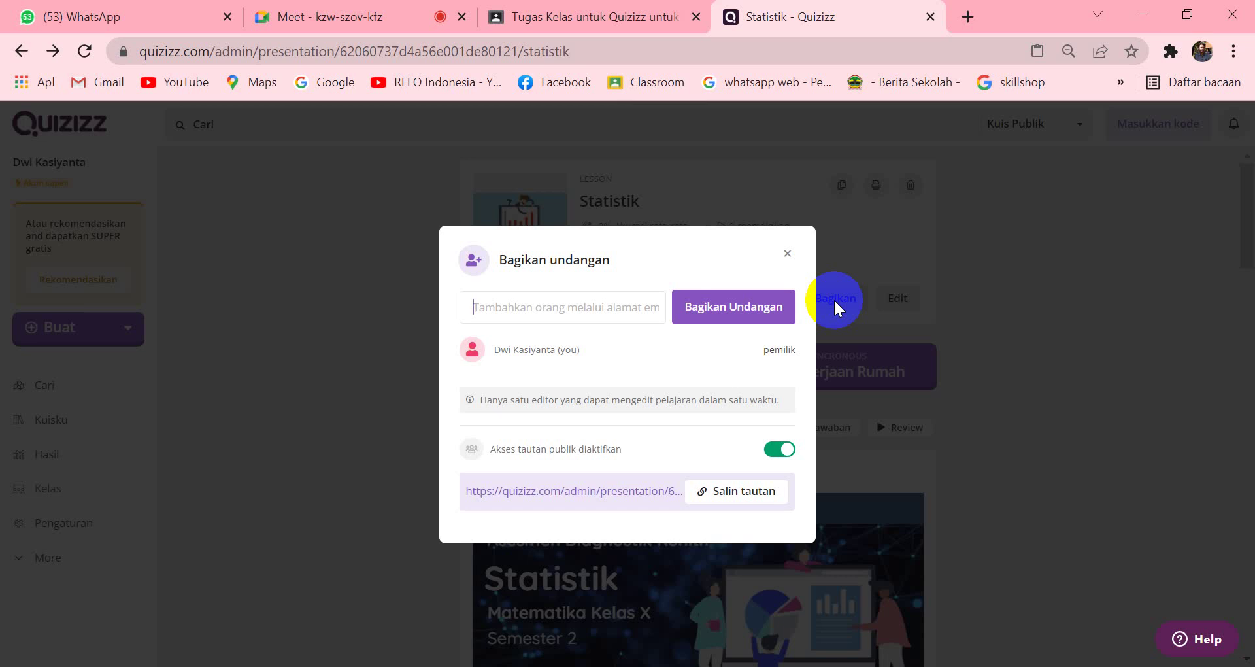
pyautogui.click(734, 497)
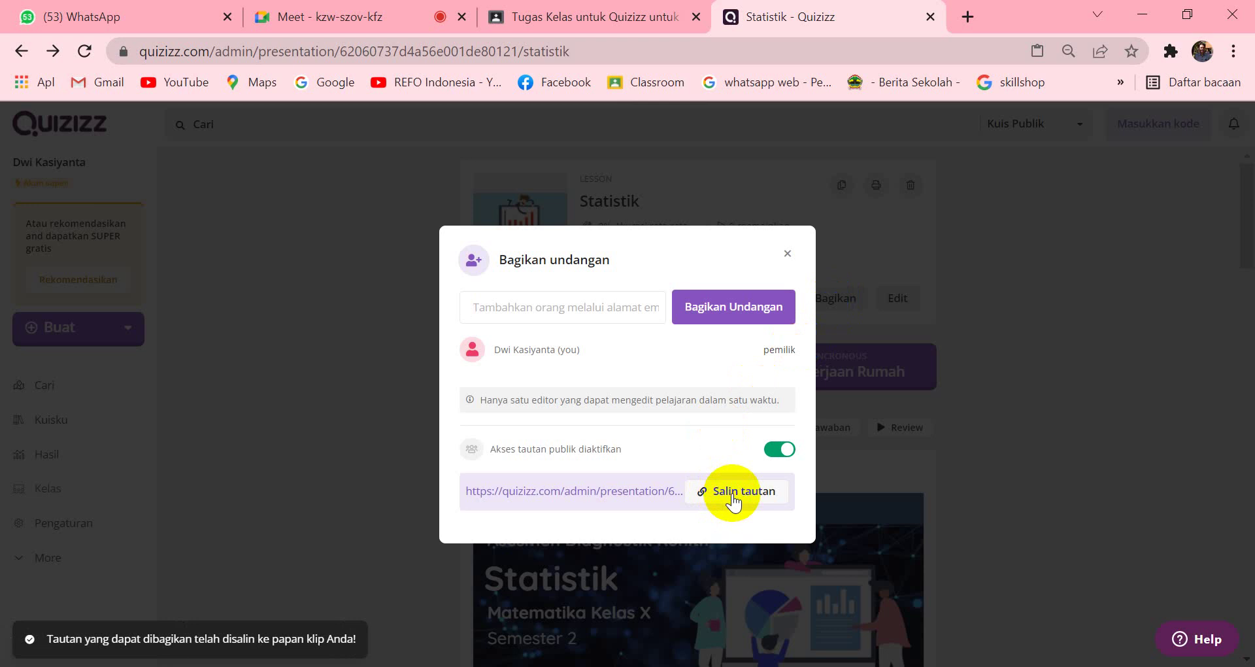
pyautogui.click(787, 253)
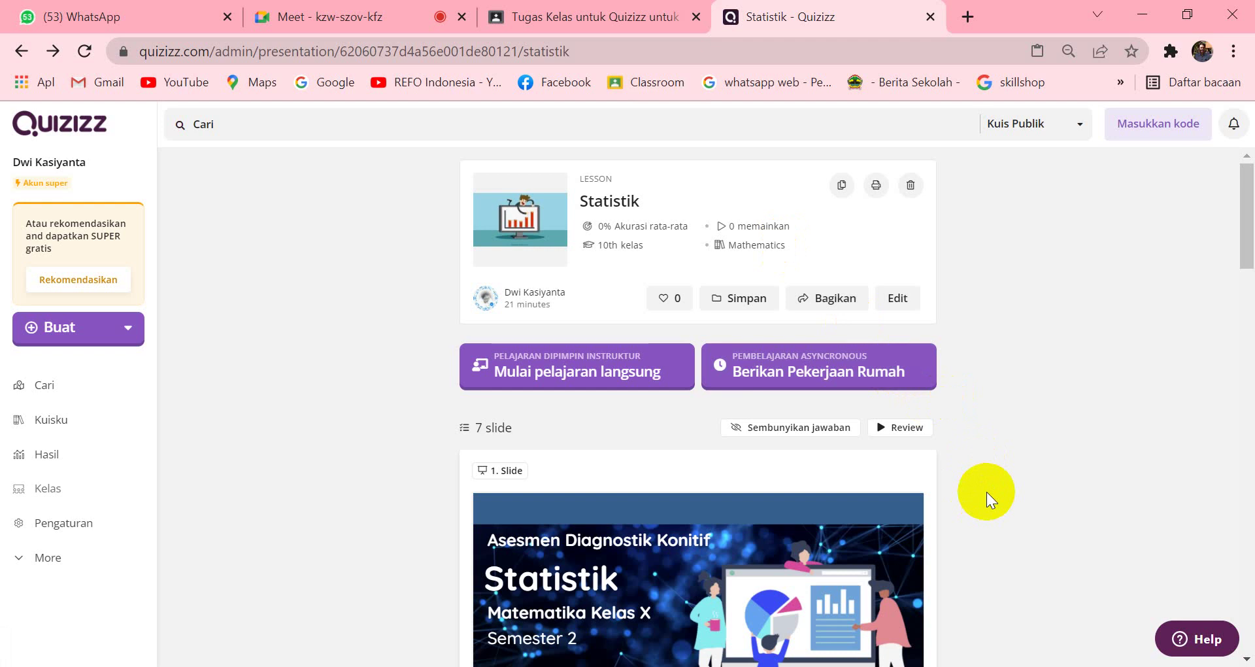
pyautogui.scroll(-12, 700, 476)
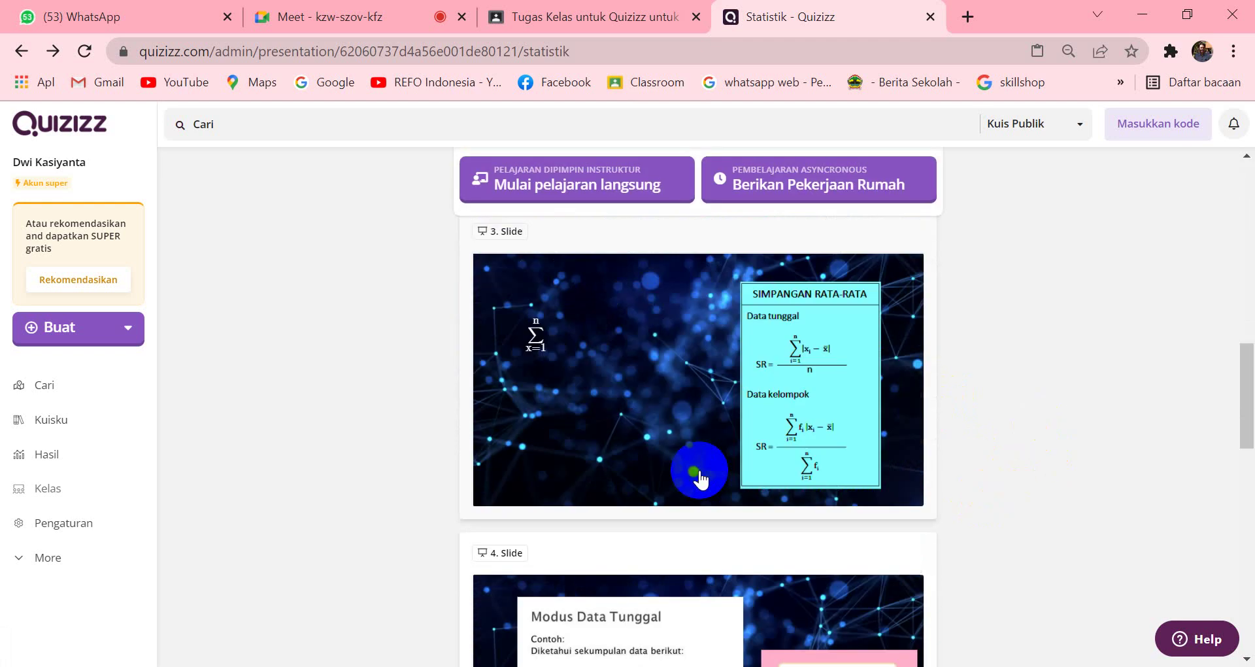
pyautogui.scroll(3, 700, 476)
pyautogui.scroll(-15, 700, 476)
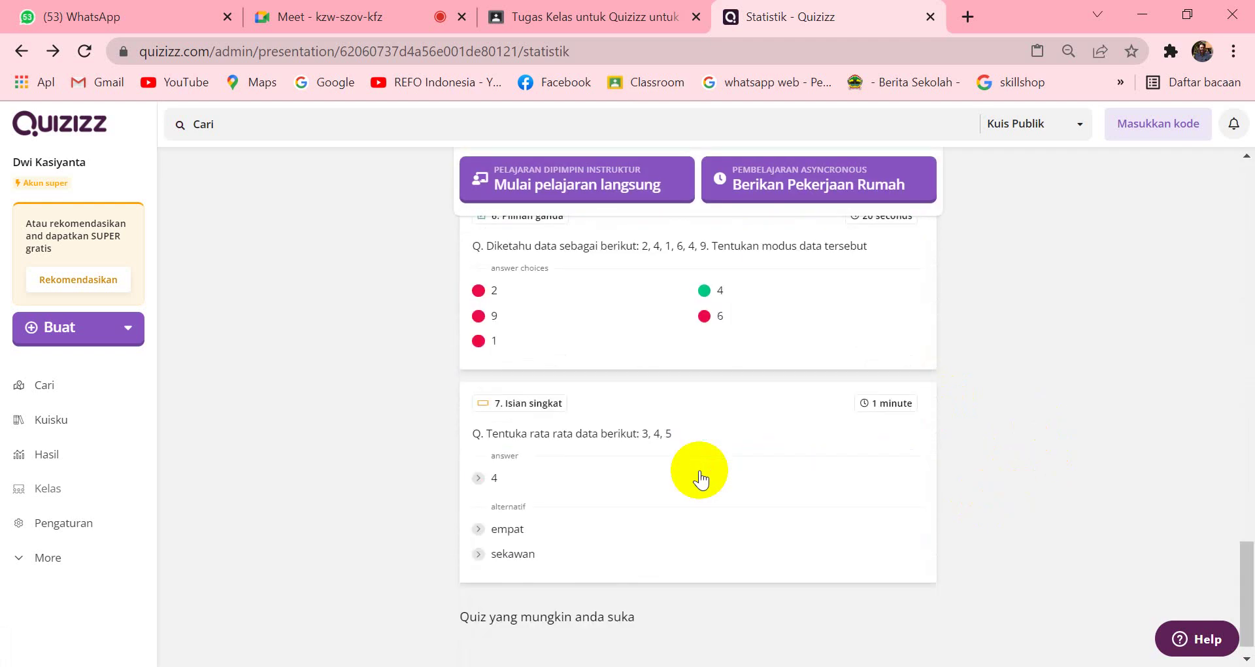
pyautogui.scroll(7, 700, 479)
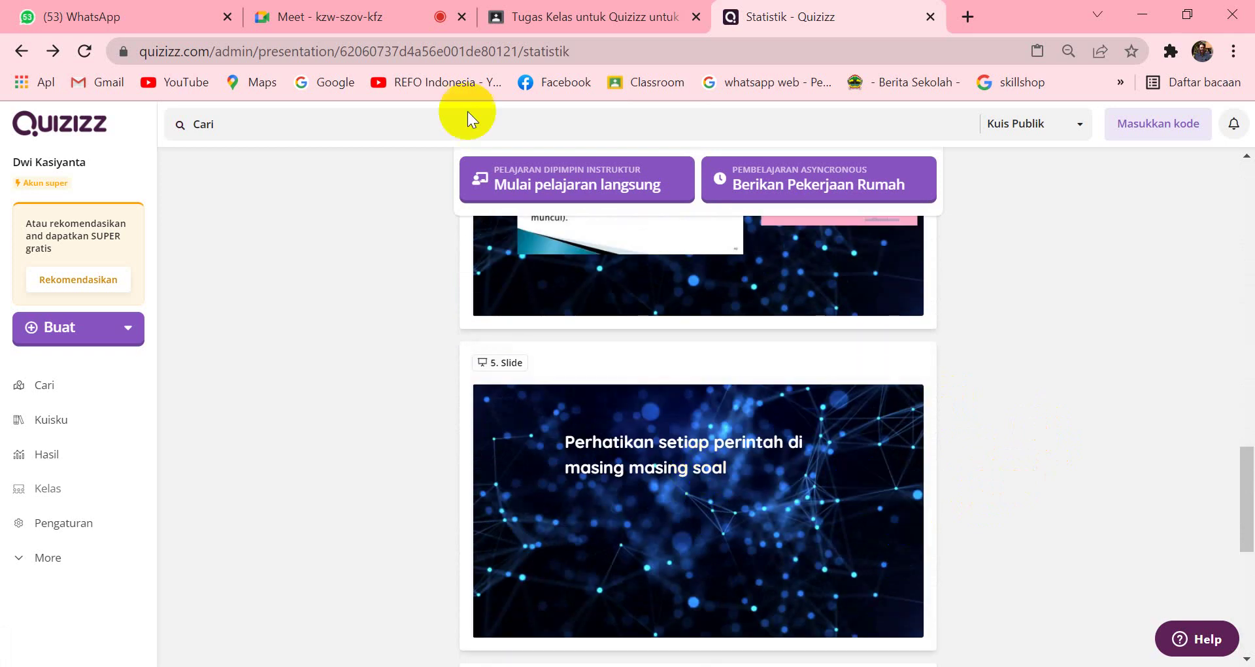
# Step: Switch to the Google Meet call and stop presenting the screen
pyautogui.click(366, 14)
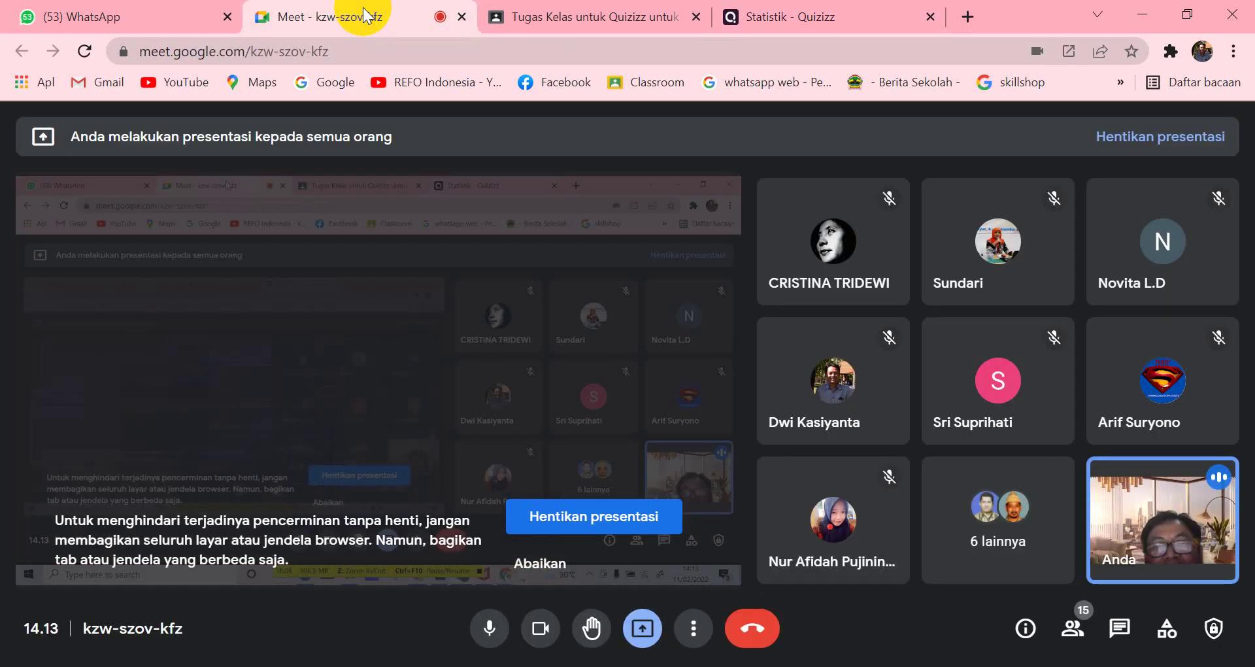
pyautogui.click(606, 520)
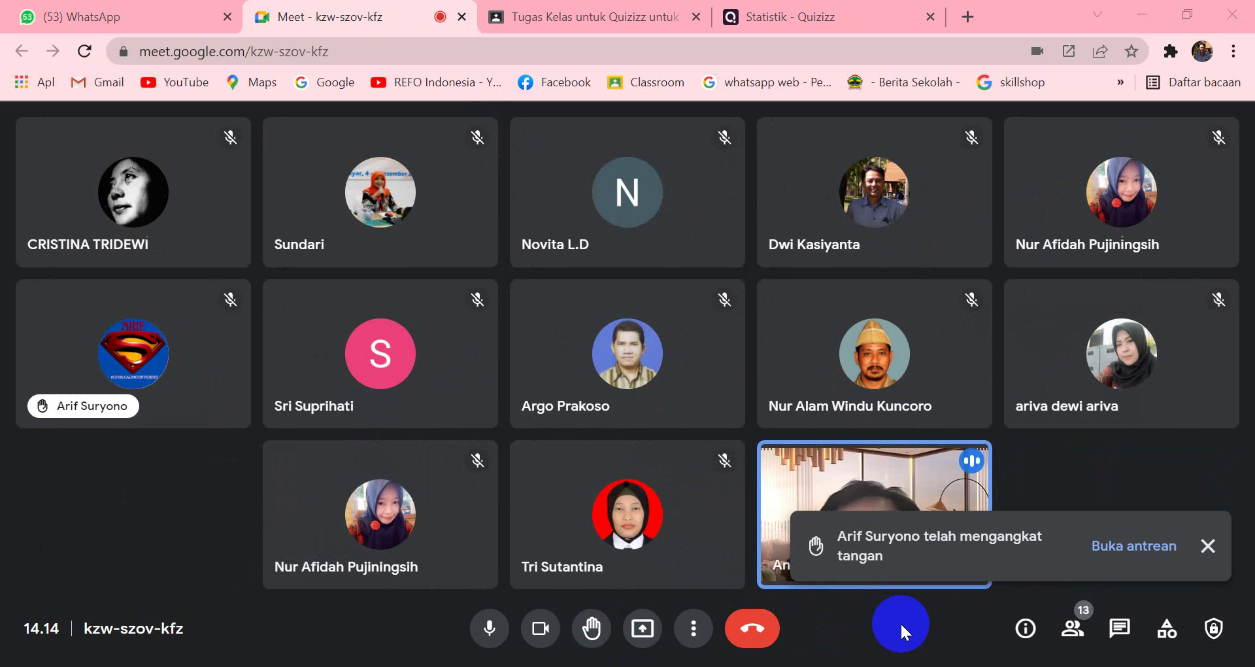
pyautogui.click(1207, 545)
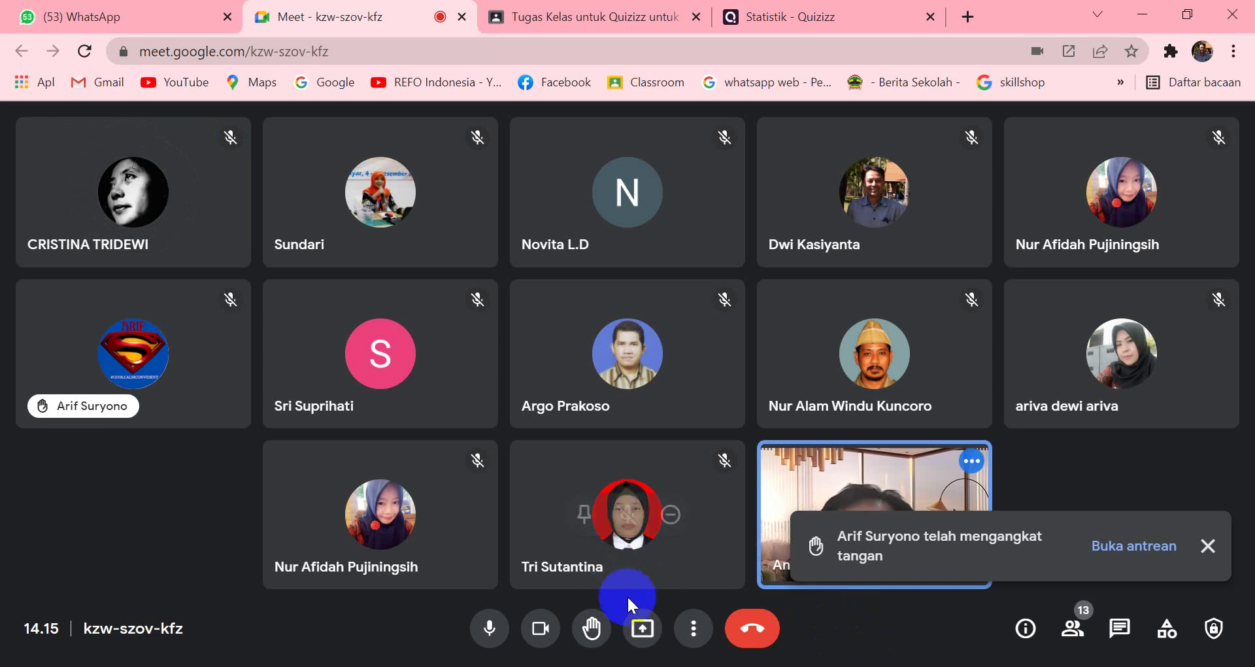
# Step: Present the entire screen in the Meet call, and dismiss the unstable-connection notice and the screen-sharing bar
pyautogui.click(642, 628)
pyautogui.click(732, 489)
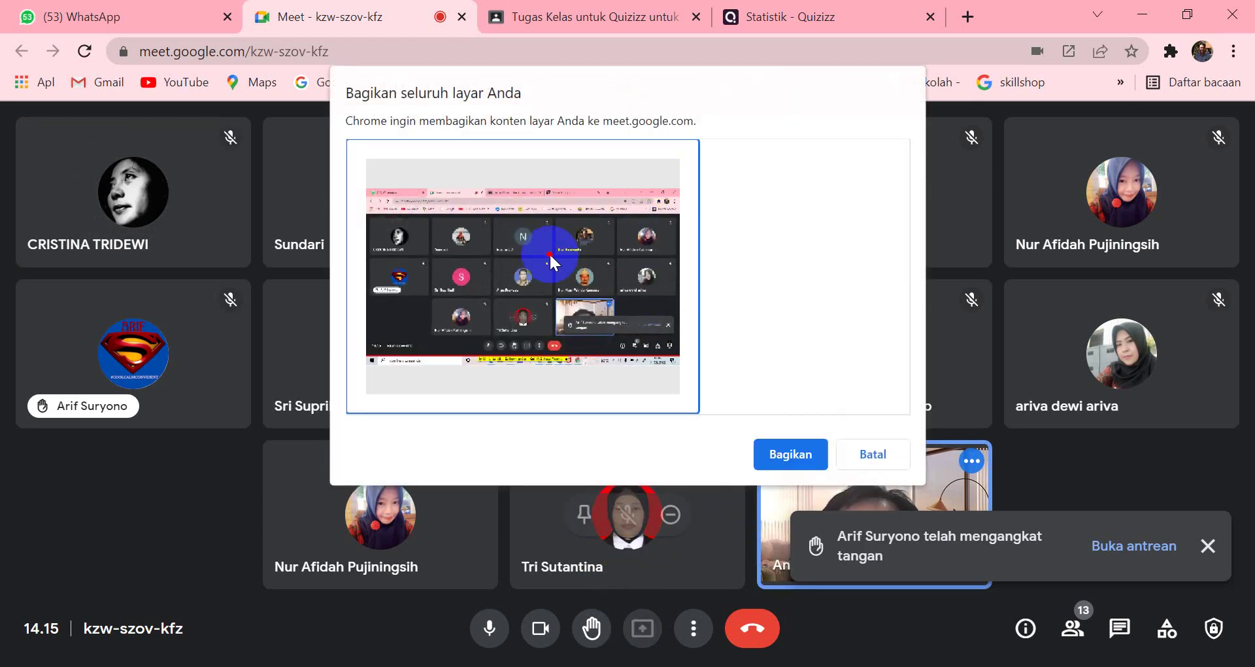
pyautogui.click(775, 454)
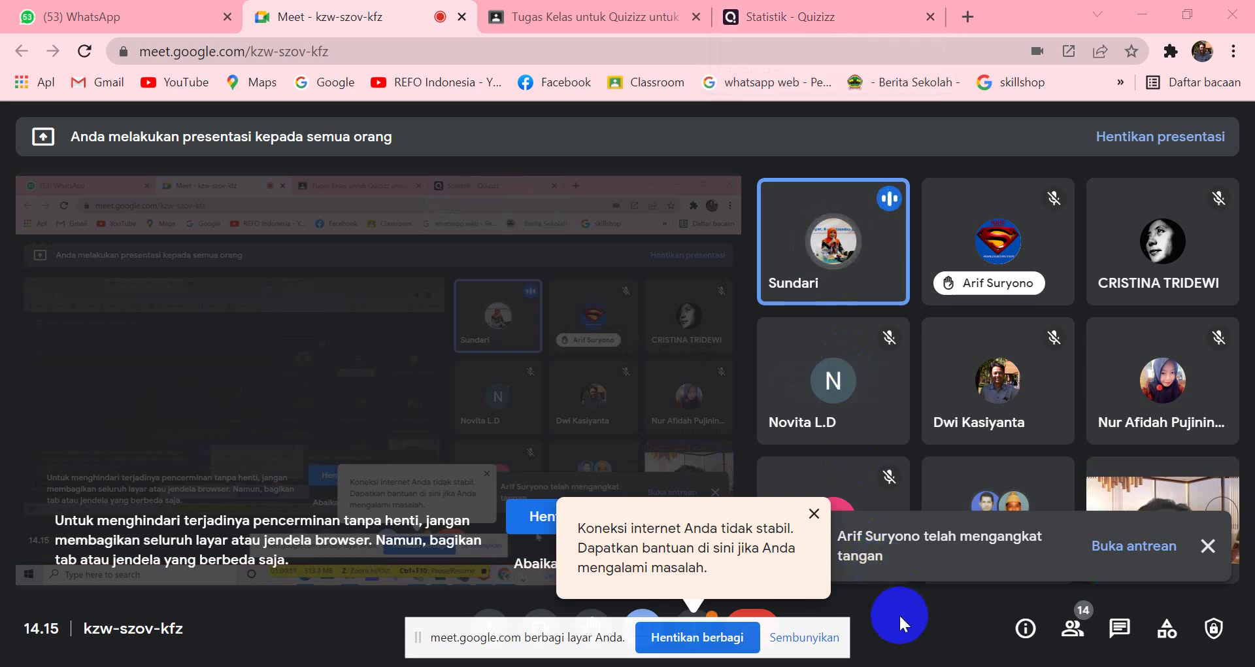
pyautogui.click(814, 514)
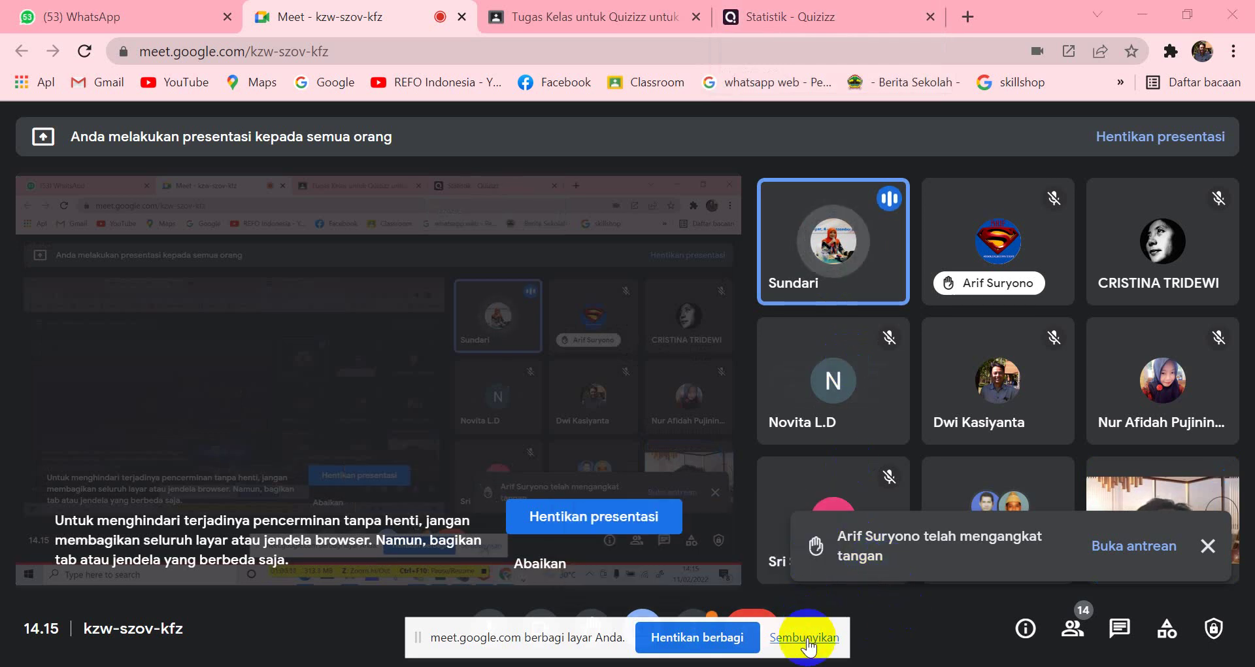
pyautogui.click(807, 637)
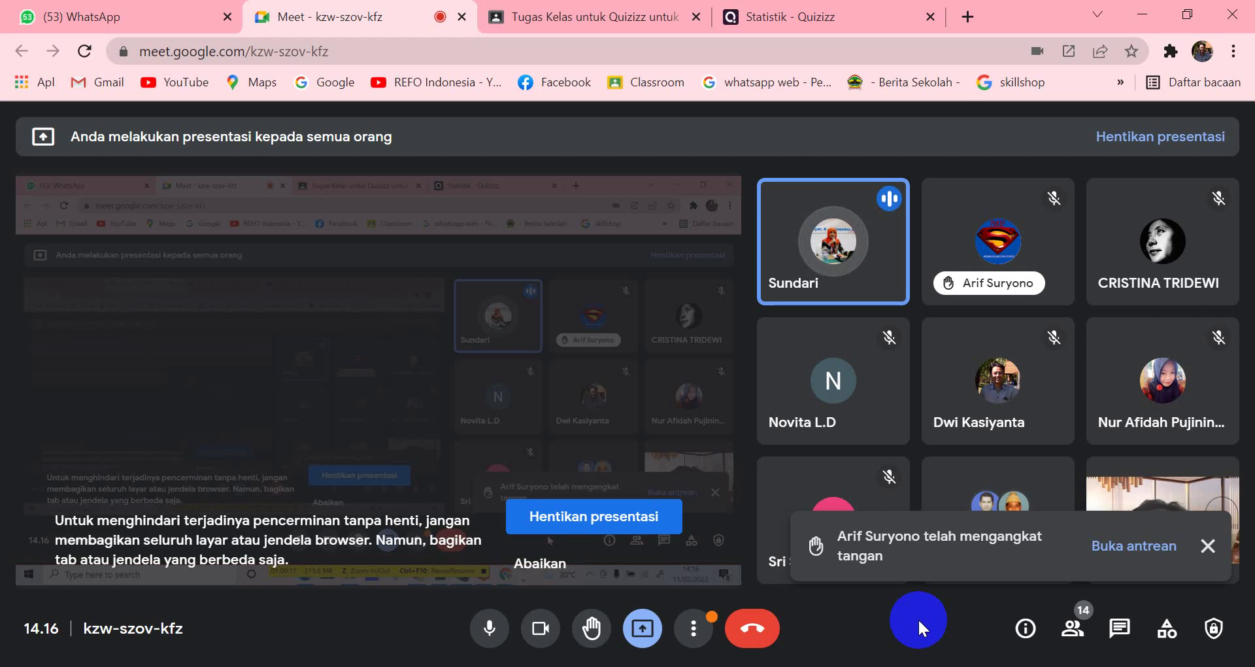
# Step: Switch to the Statistik lesson in Quizizz and start it as a live instructor-led lesson with the current settings
pyautogui.click(796, 19)
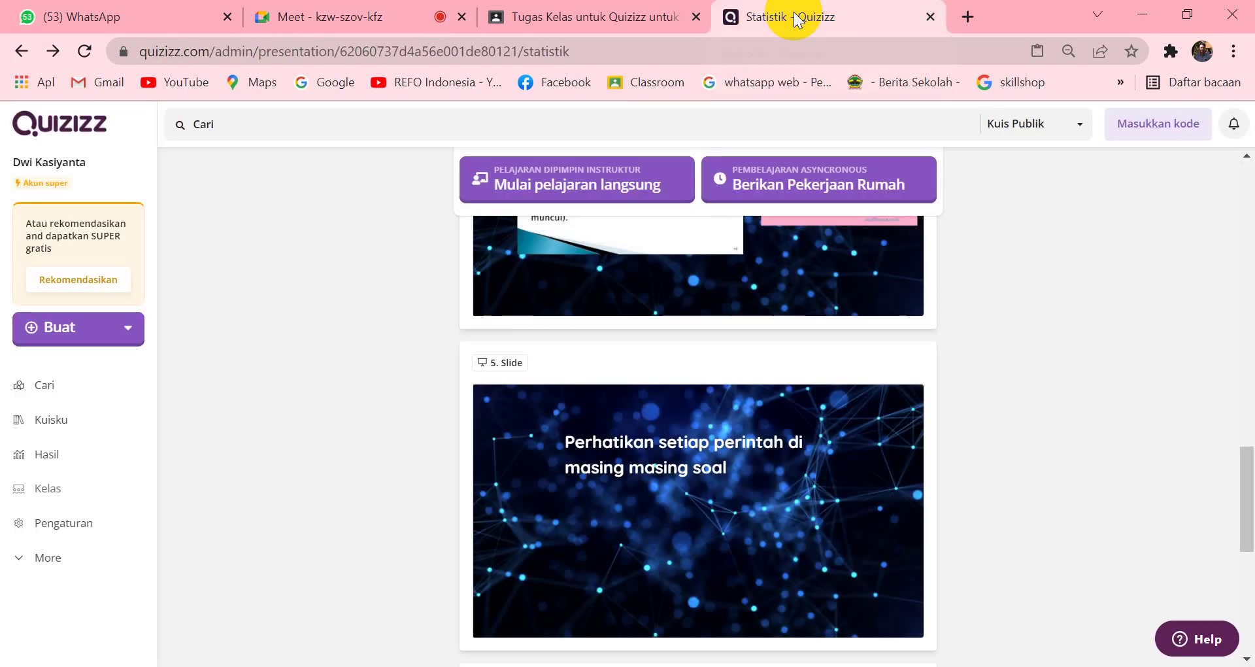
pyautogui.scroll(7, 999, 329)
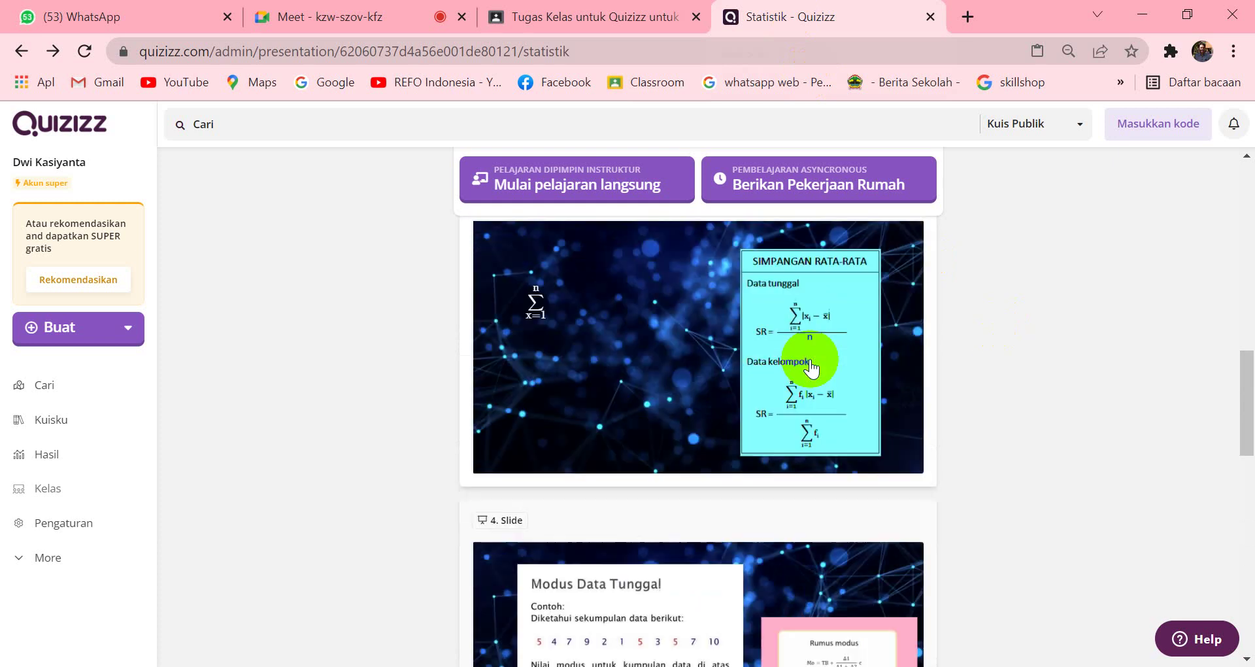
pyautogui.scroll(12, 971, 359)
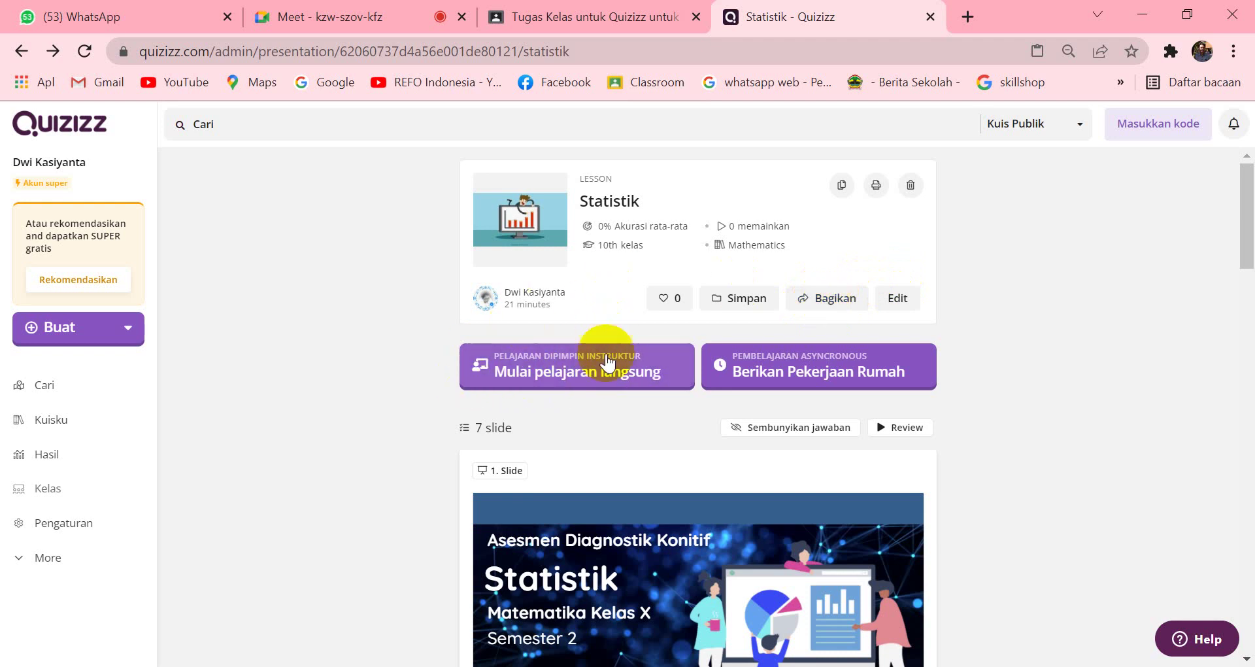
pyautogui.click(589, 372)
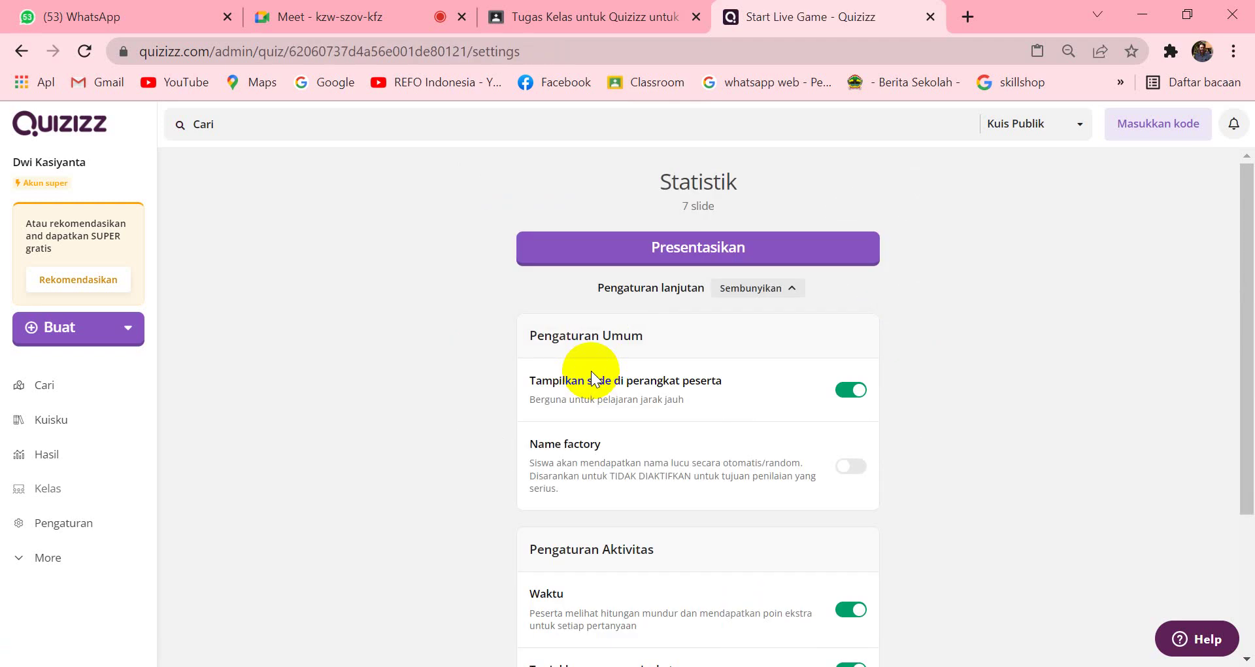
pyautogui.click(720, 251)
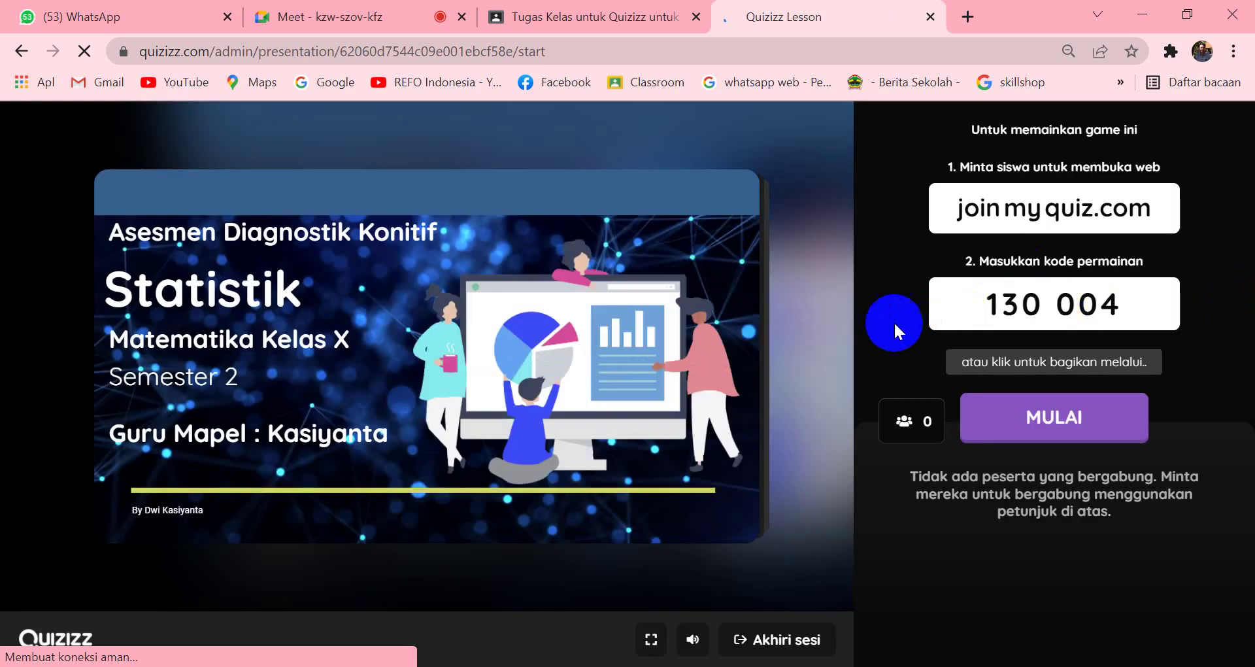
# Step: Examine the live session's joinmyquiz.com link and game code for participants, and check the Classroom assignment page
pyautogui.click(1084, 210)
pyautogui.rightClick(1084, 208)
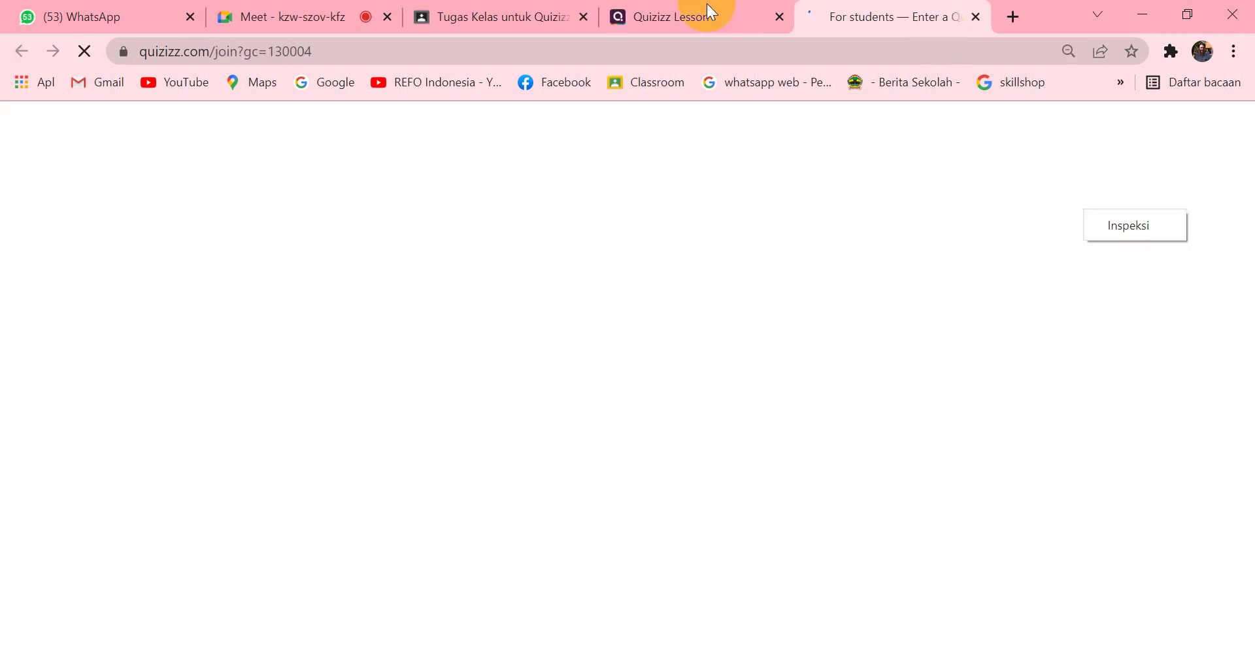
pyautogui.click(979, 17)
pyautogui.click(979, 17)
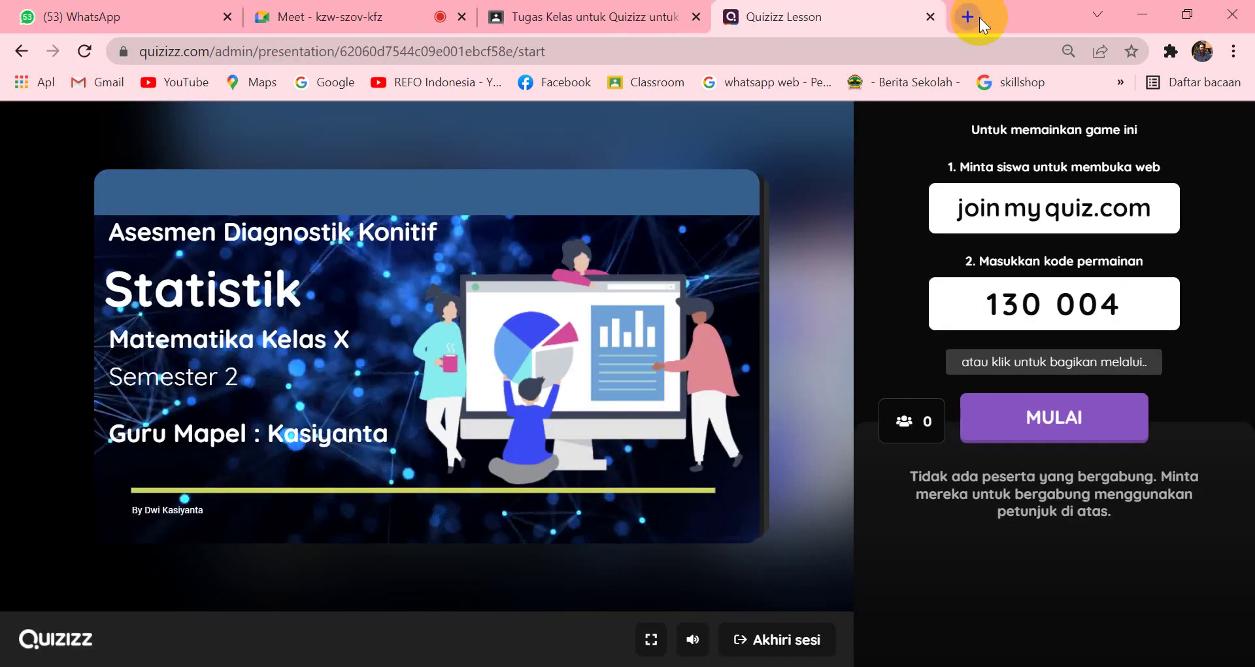
pyautogui.rightClick(1035, 213)
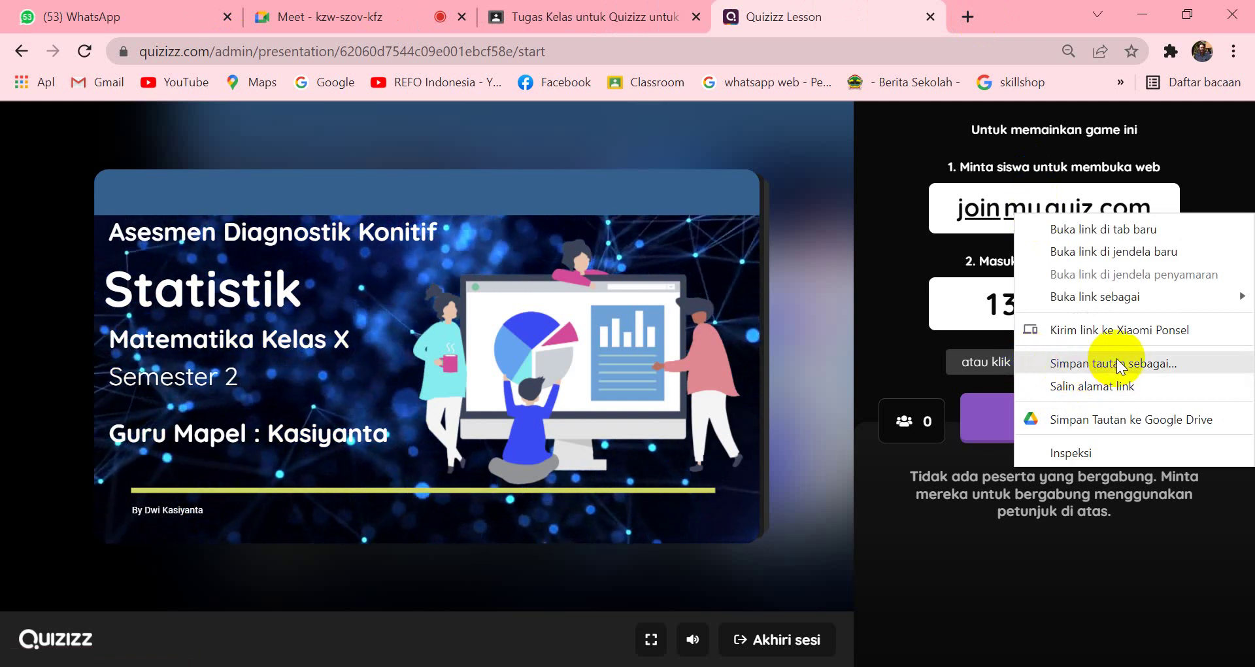
pyautogui.click(886, 118)
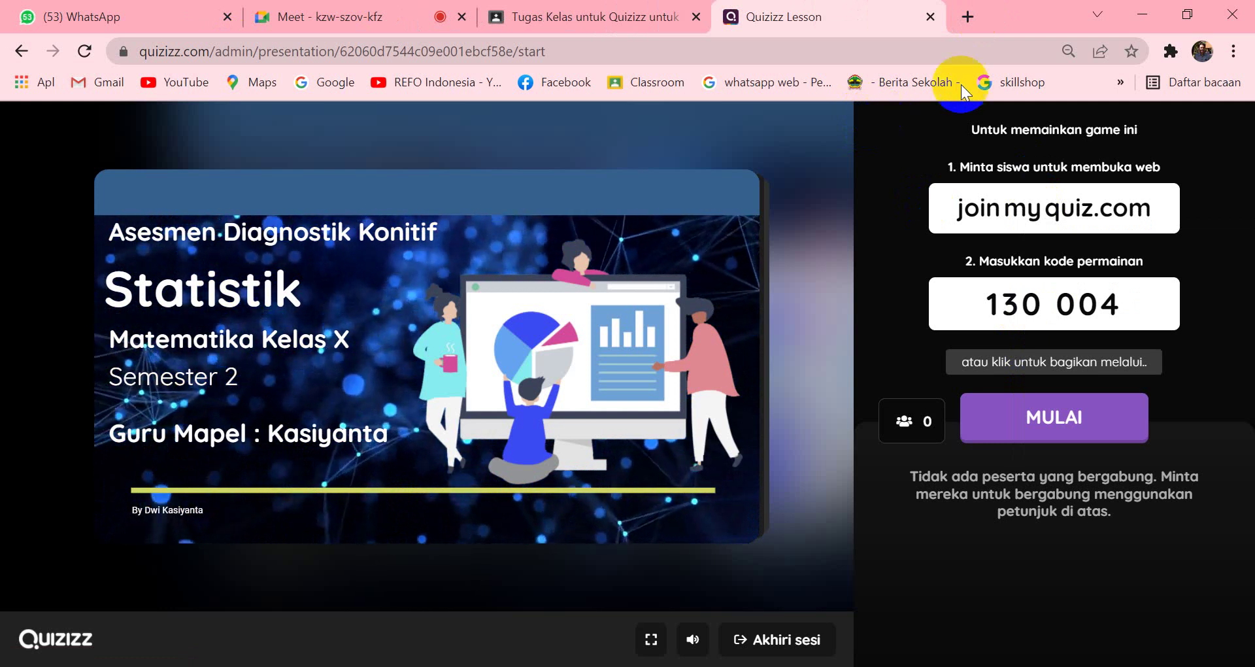
pyautogui.click(988, 310)
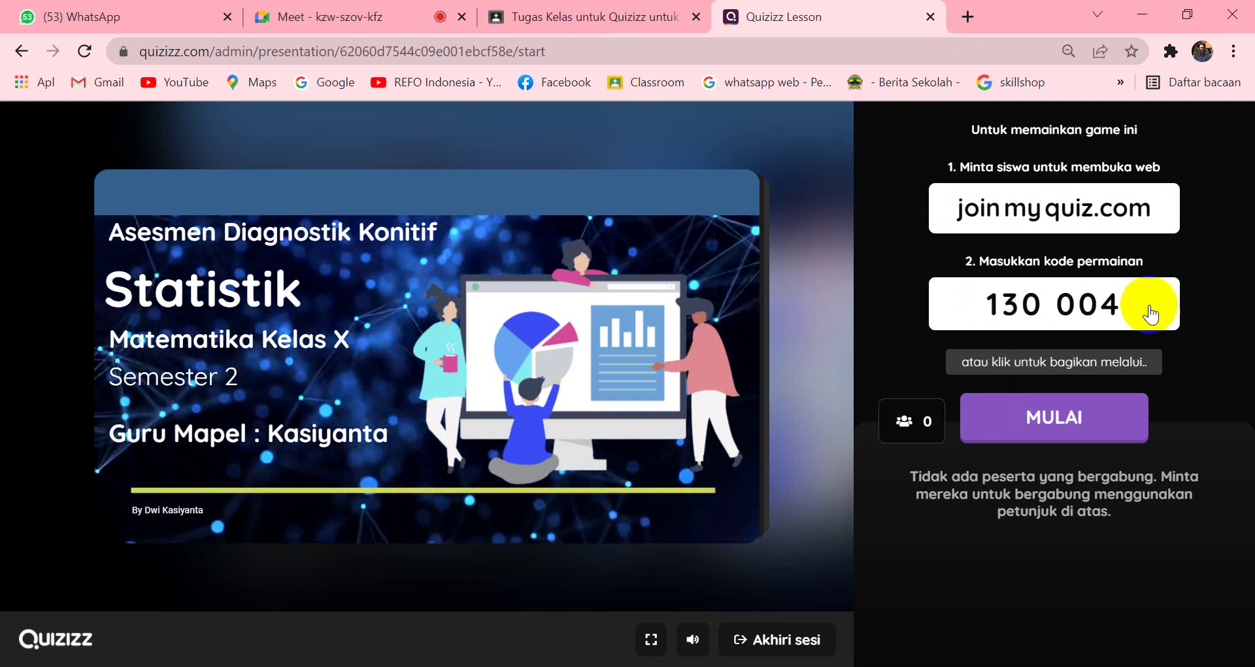
pyautogui.click(597, 17)
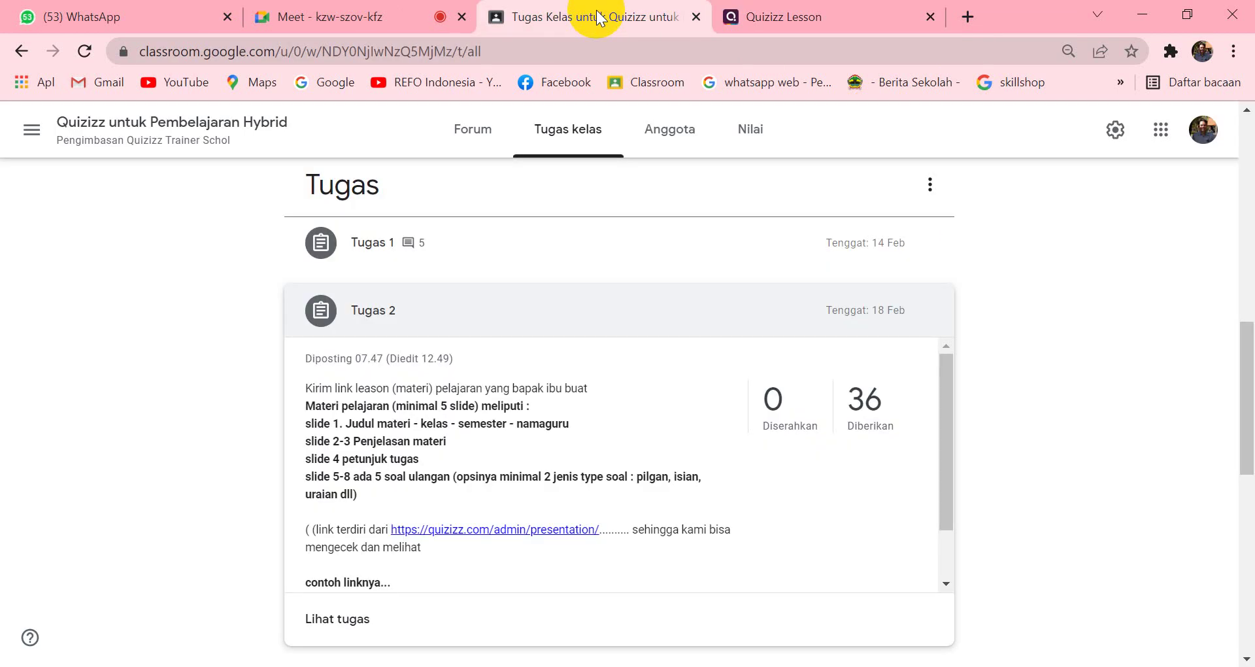
pyautogui.click(814, 16)
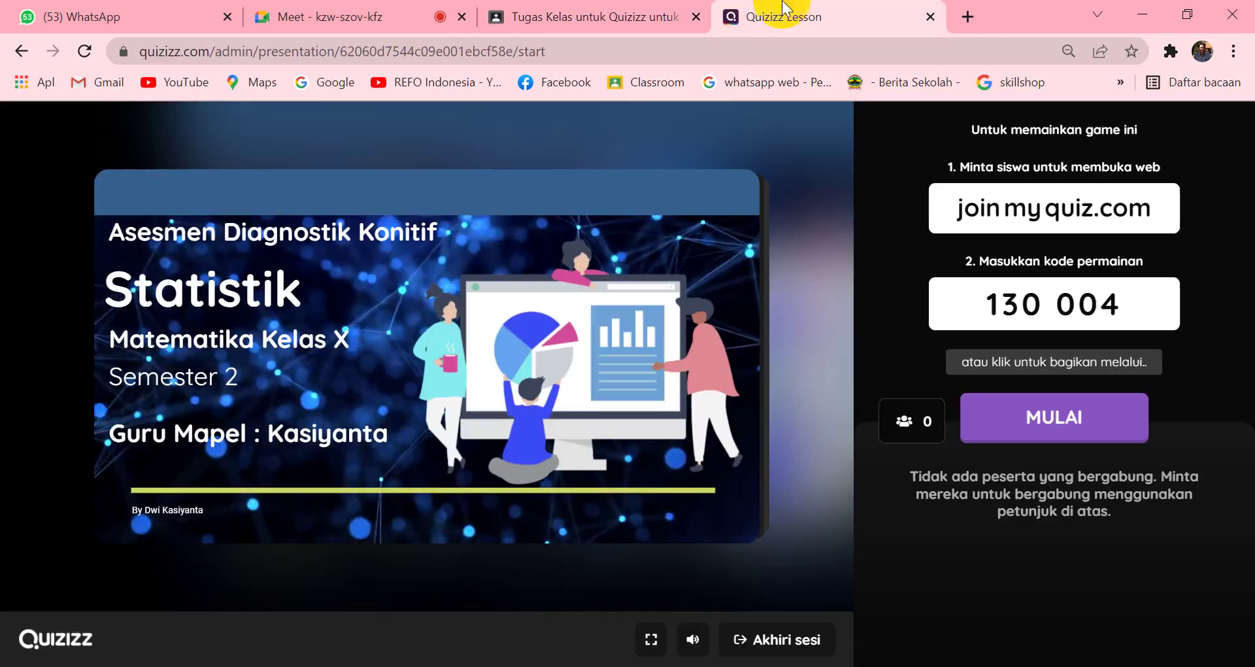
# Step: Leave the live session screen and return to the Statistik lesson page
pyautogui.click(23, 51)
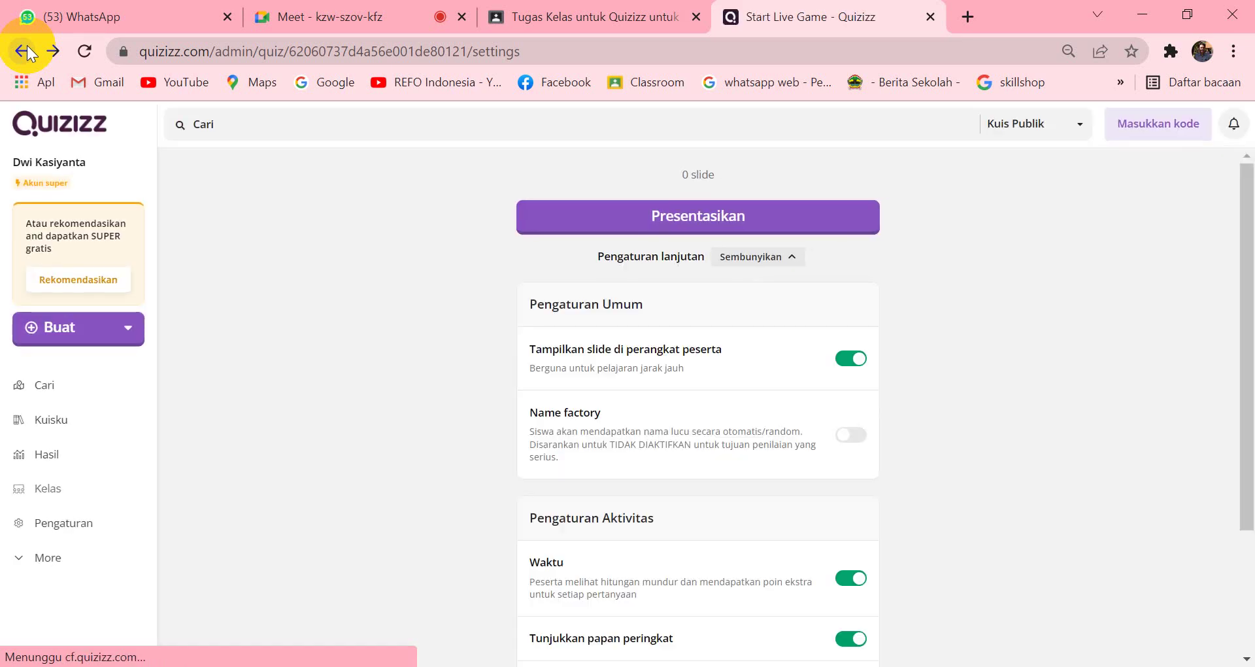
pyautogui.click(21, 53)
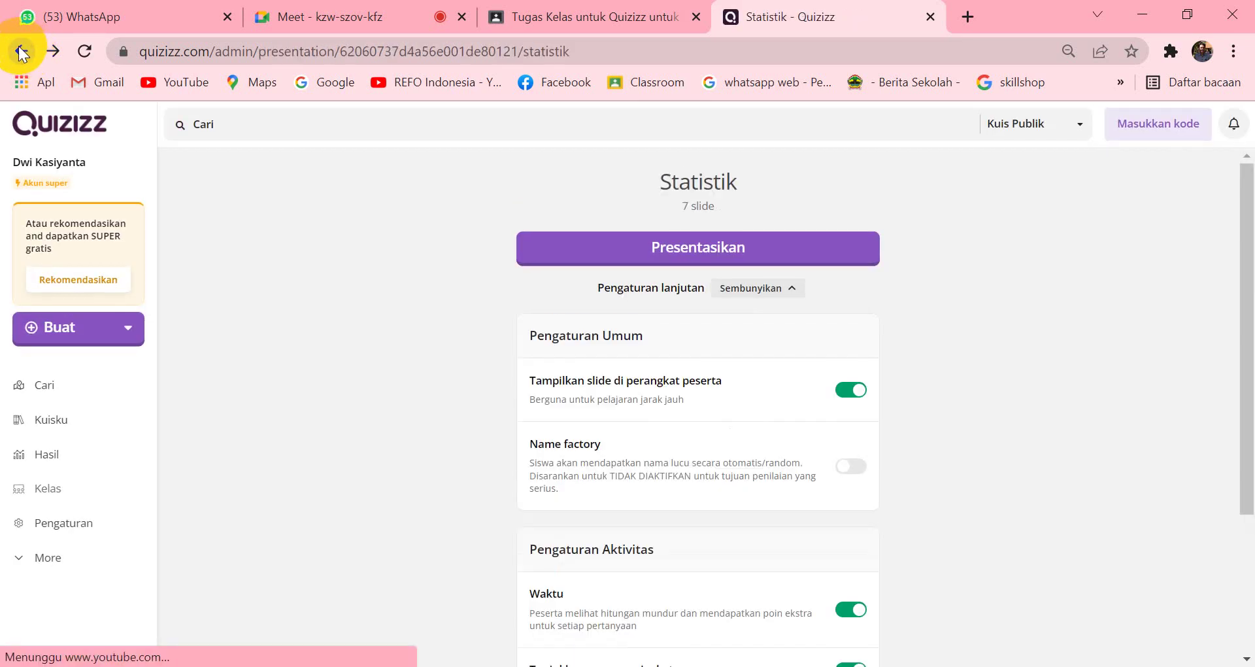
pyautogui.click(21, 52)
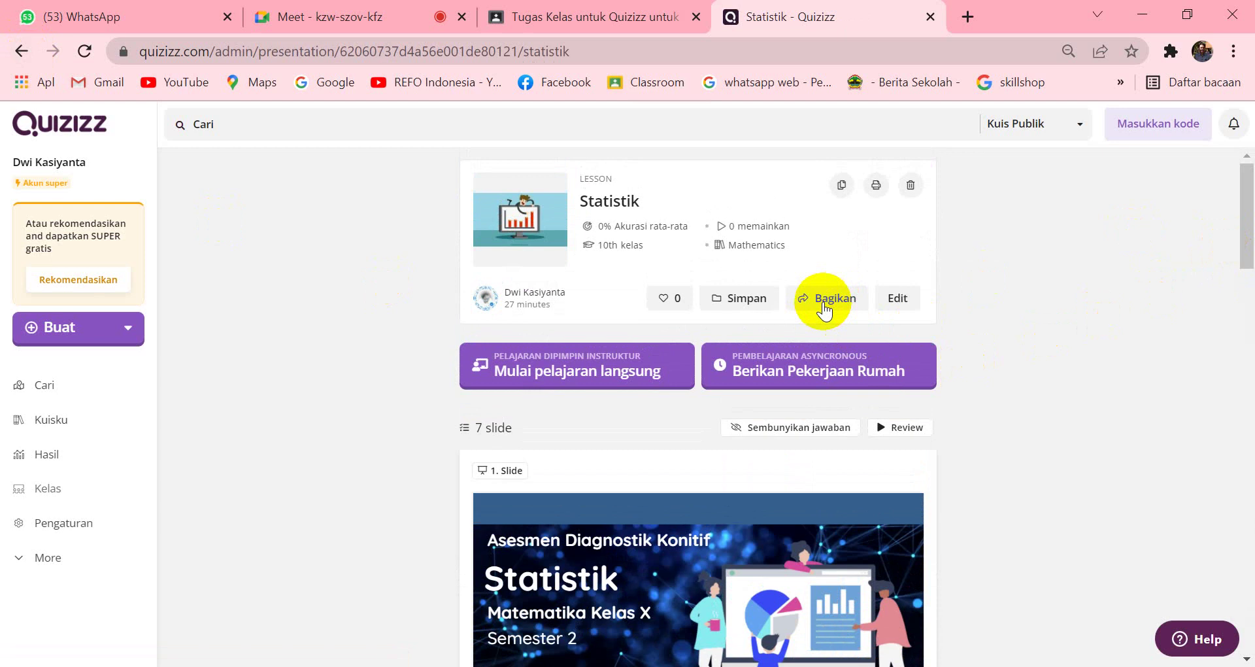
# Step: Switch to the Google Meet call, stop presenting the screen, and dismiss the raised-hand notification
pyautogui.click(314, 16)
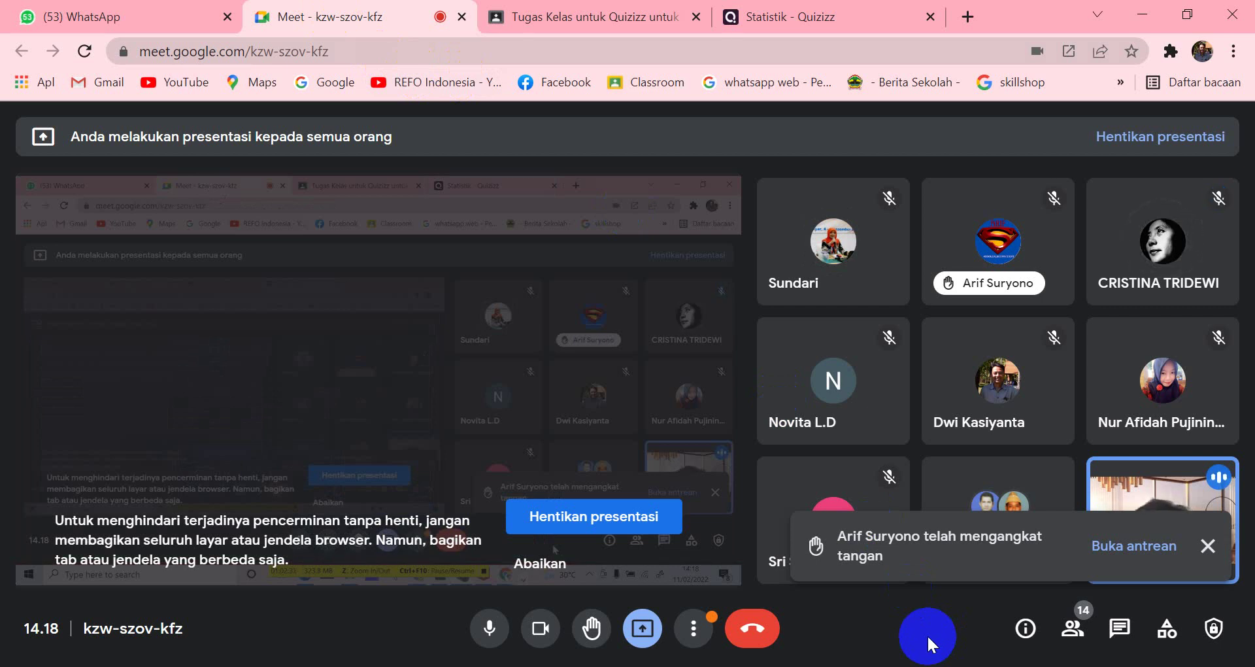
pyautogui.click(598, 518)
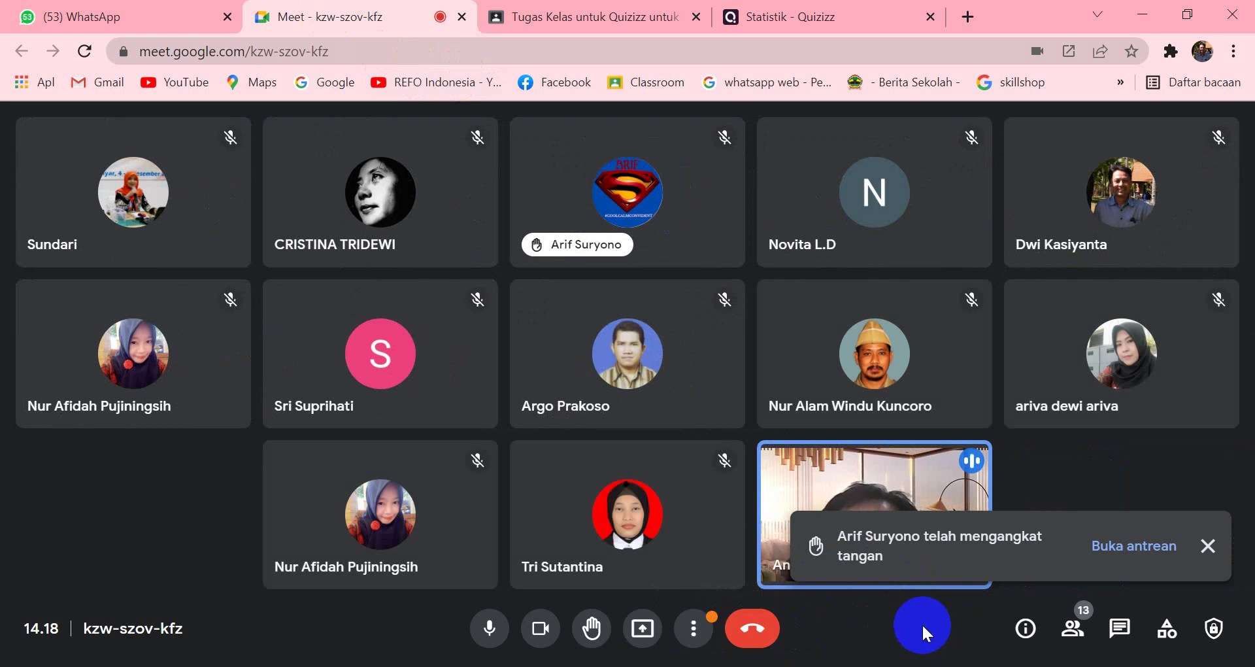
pyautogui.click(1207, 546)
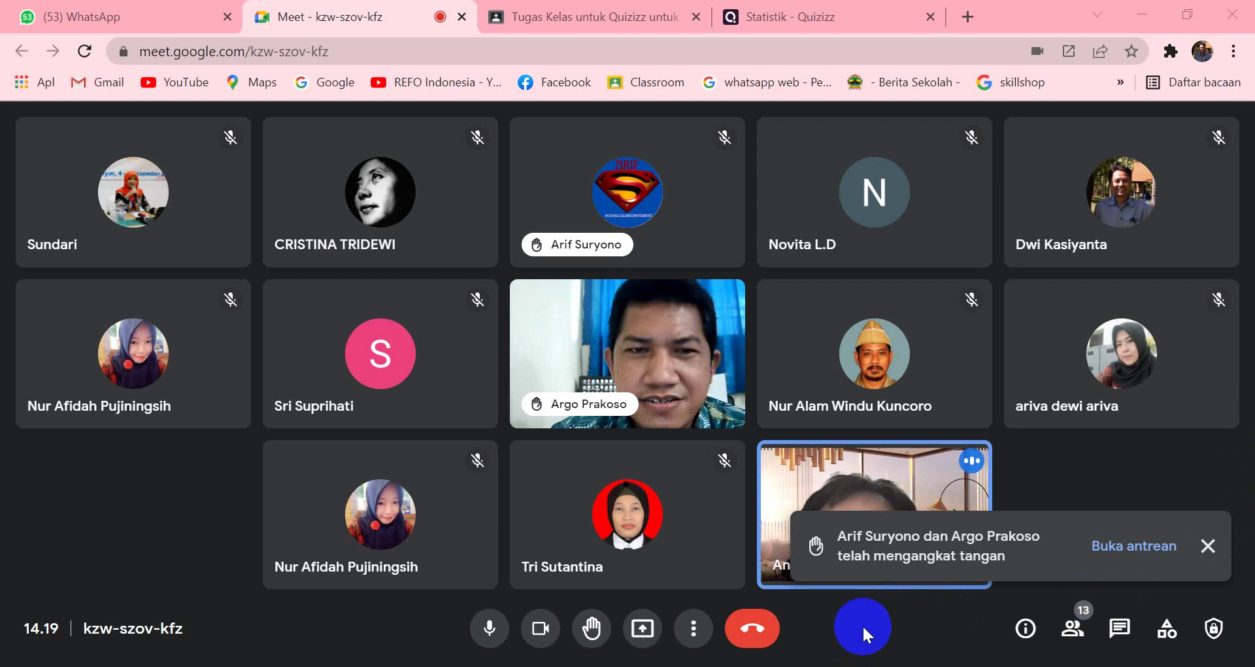
# Step: Share the entire screen with the Meet participants again
pyautogui.click(640, 629)
pyautogui.click(728, 496)
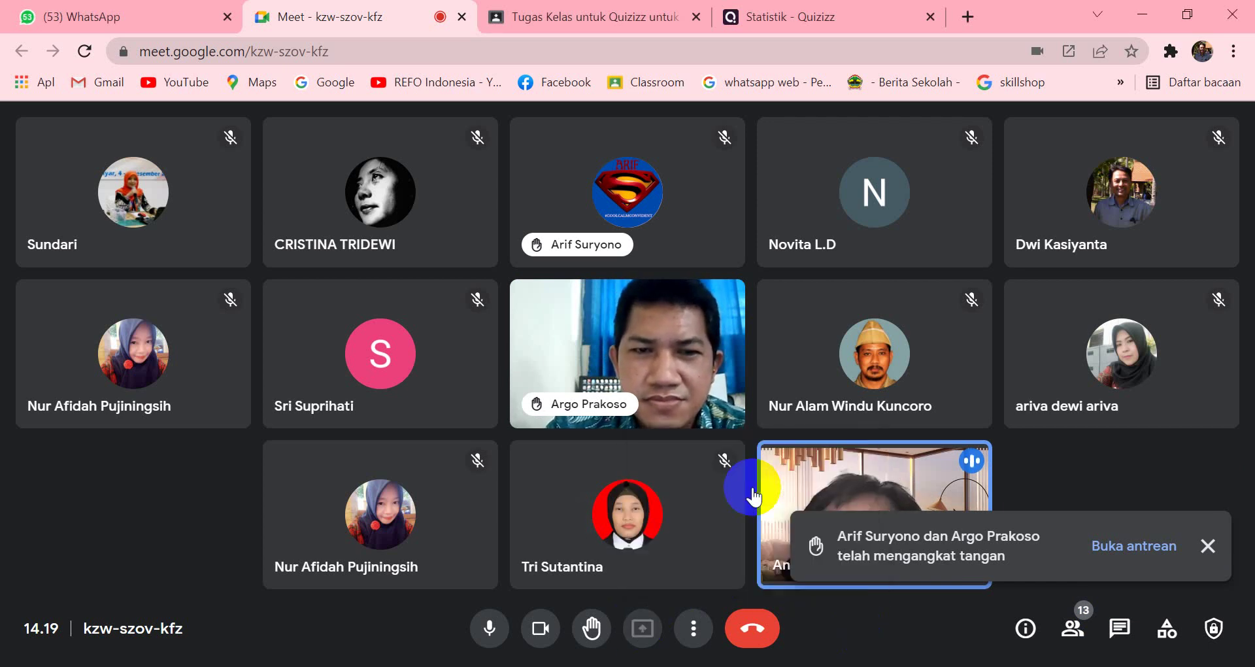
pyautogui.click(492, 262)
pyautogui.click(778, 453)
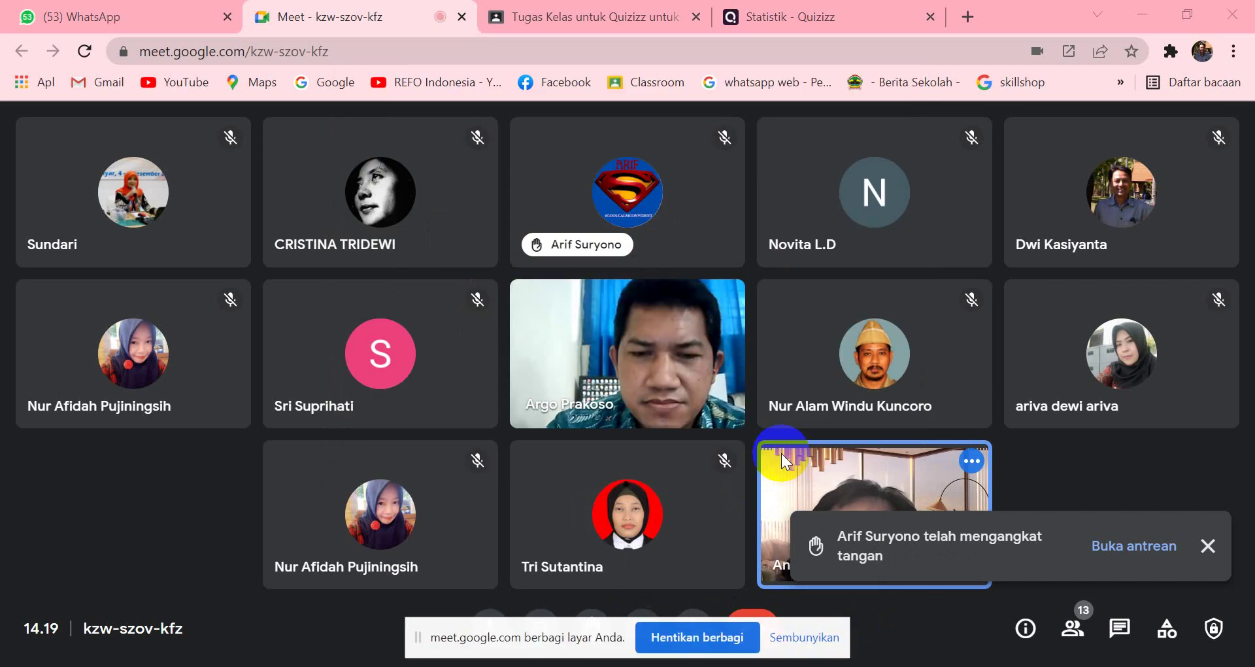
# Step: Switch to Google Classroom and review the Tugas 2 instructions, including slide requirements, example link and deadline
pyautogui.click(519, 14)
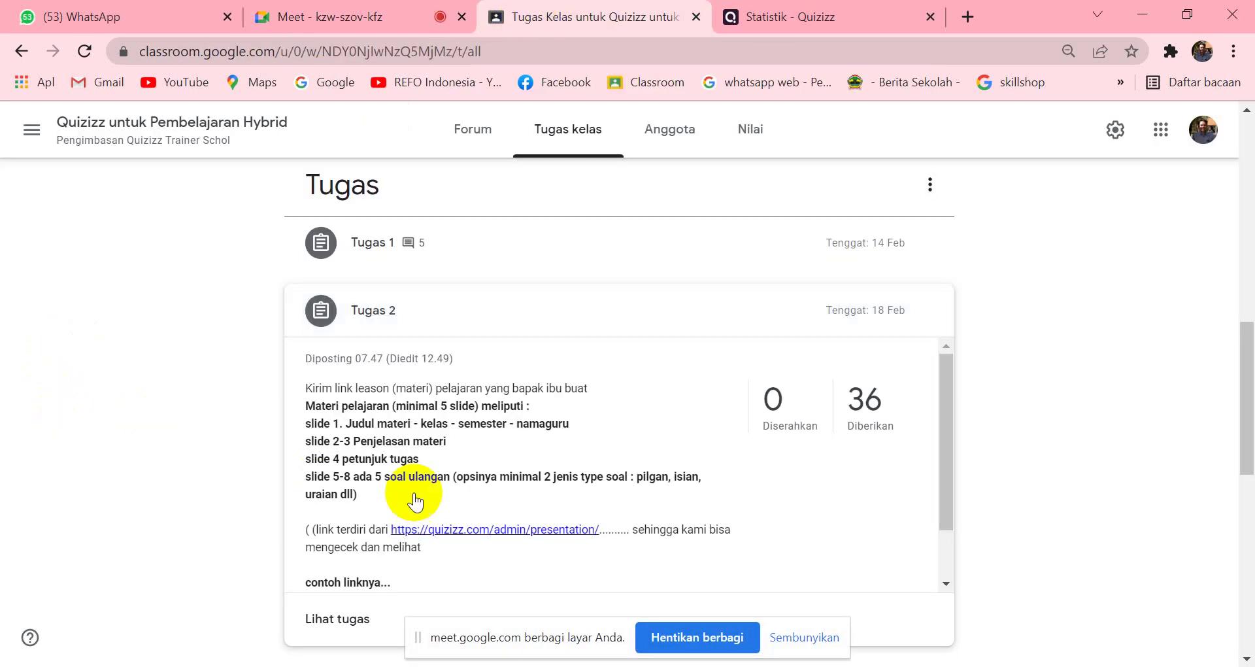
pyautogui.scroll(-1, 844, 523)
pyautogui.scroll(1, 522, 458)
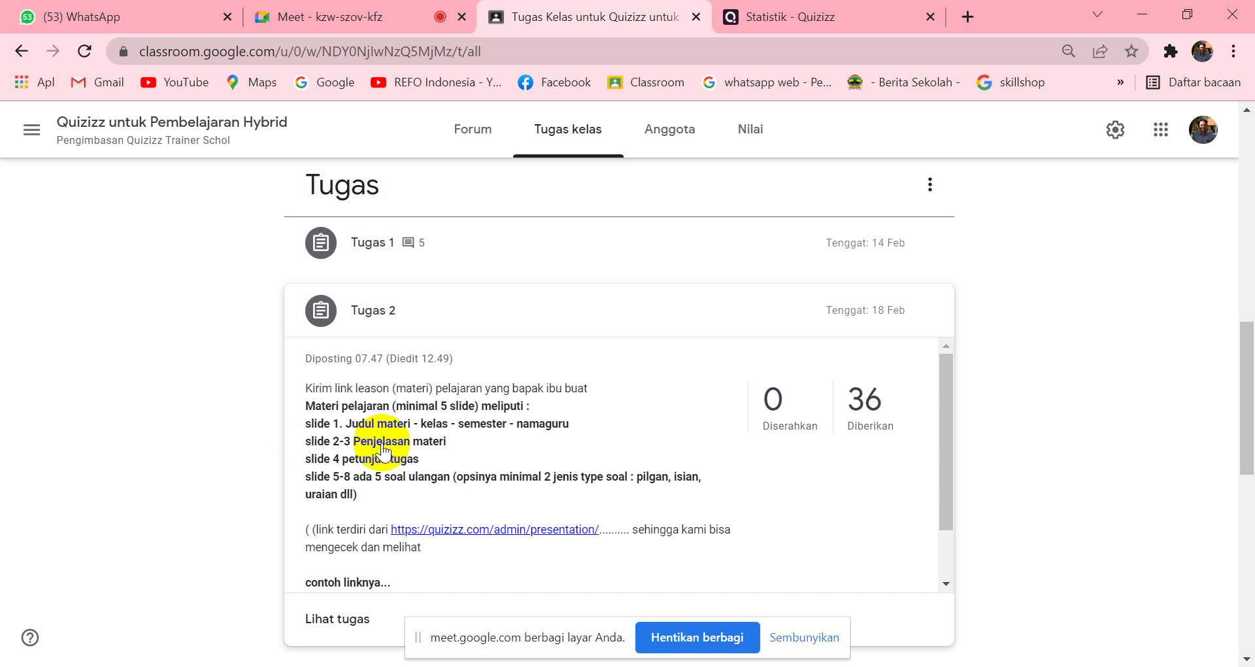
pyautogui.scroll(-1, 616, 411)
pyautogui.scroll(-2, 616, 411)
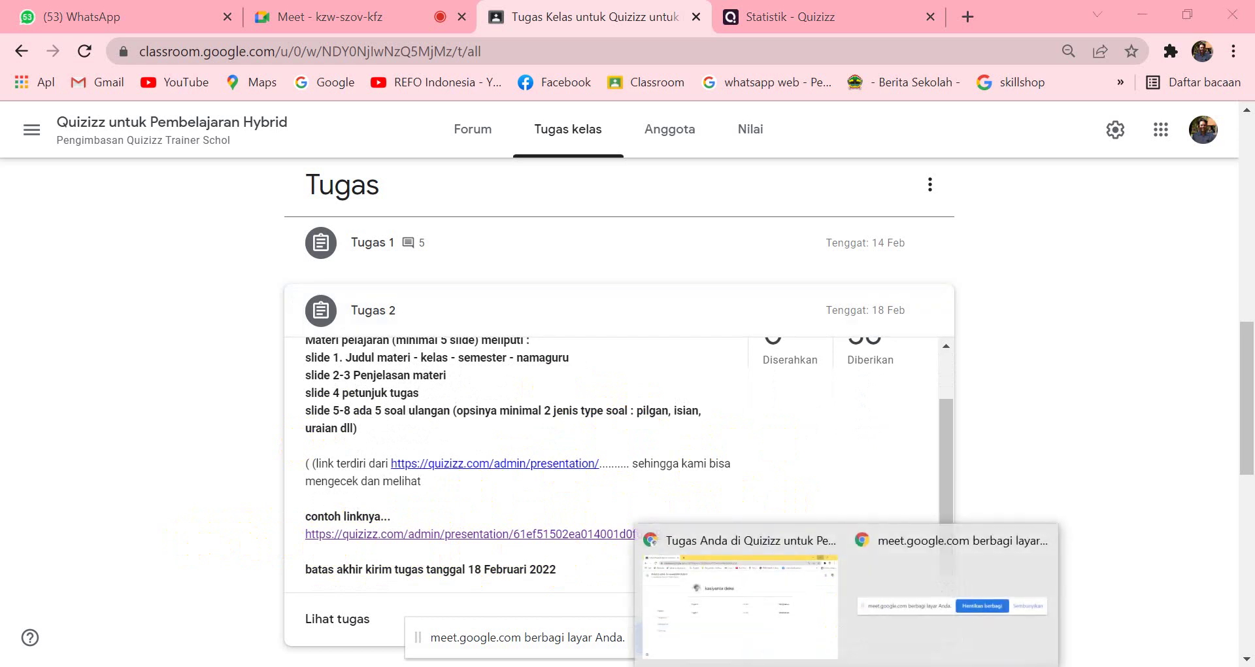
# Step: Switch to the student account's Classroom window and open the full details of Tugas 2
pyautogui.click(739, 627)
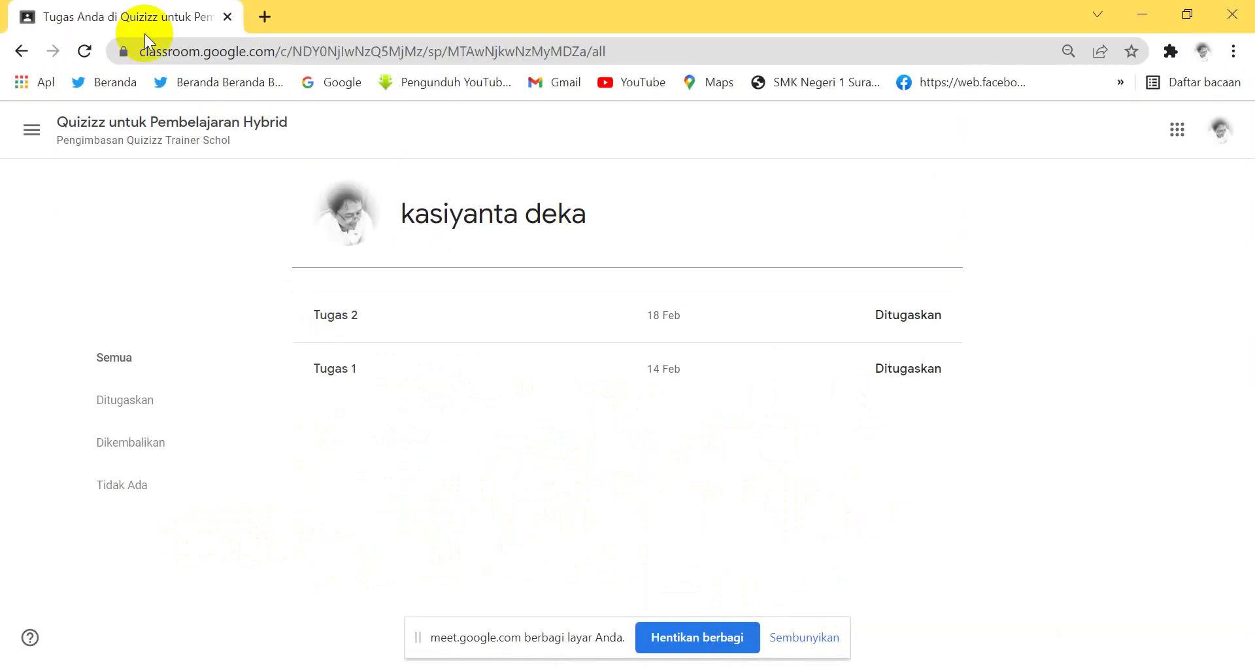
pyautogui.click(331, 320)
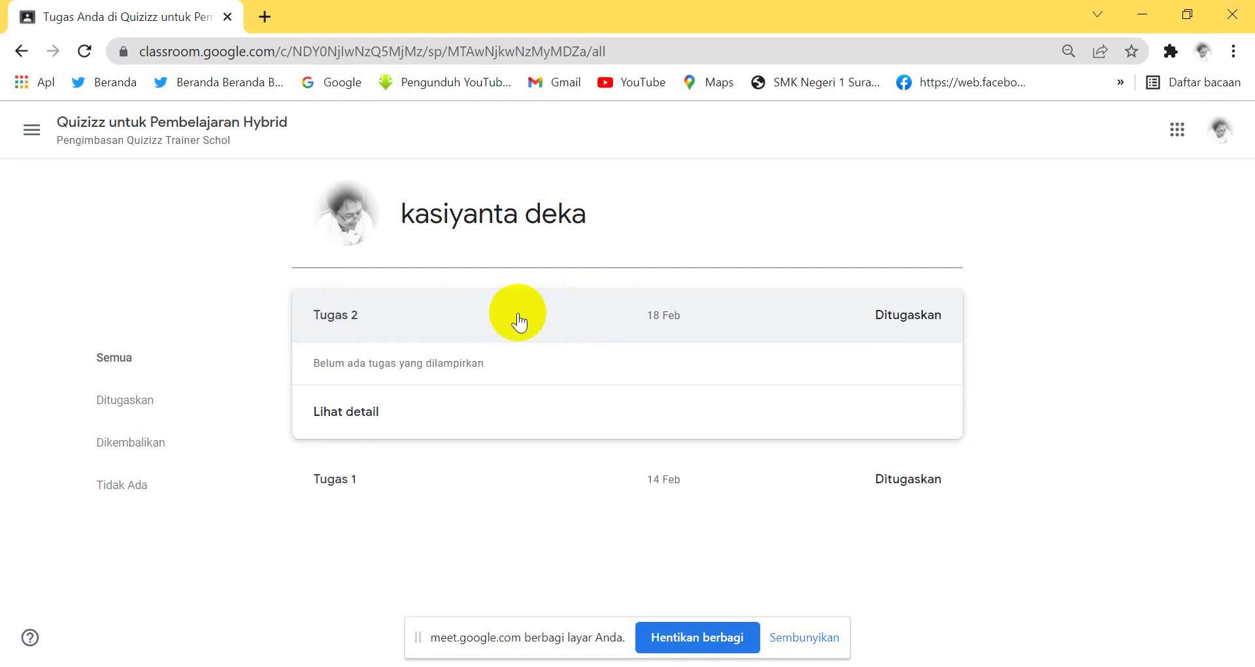
pyautogui.click(344, 412)
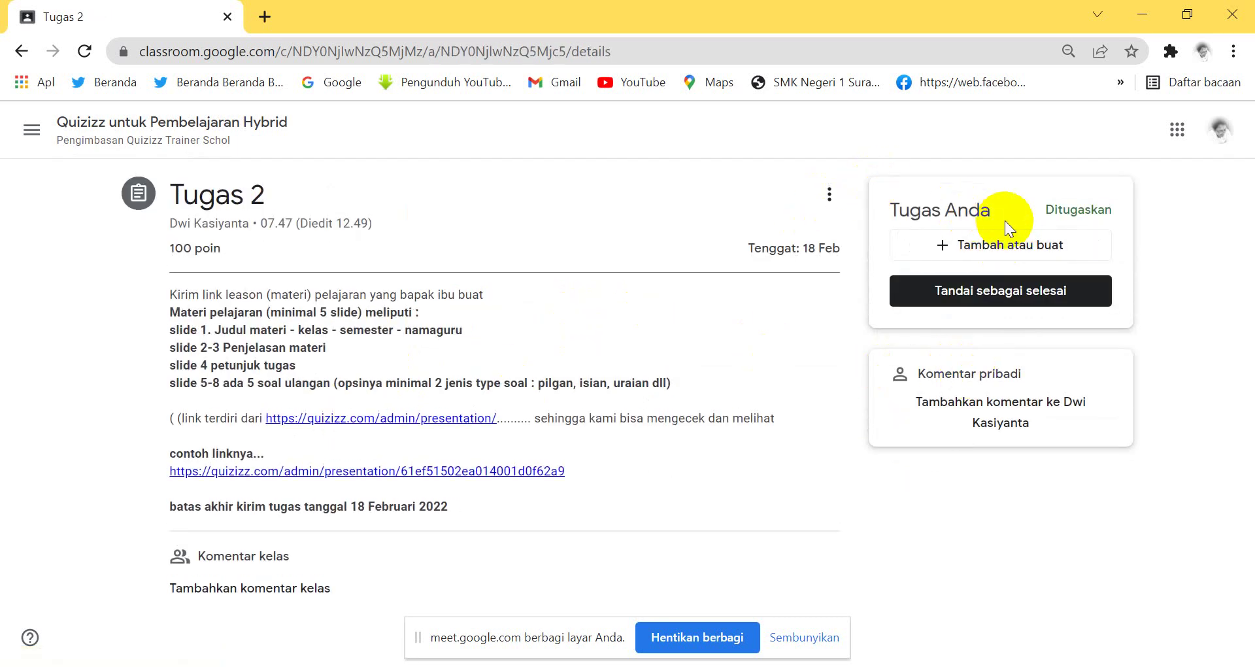
# Step: View the dialog for attaching a link to the Tugas 2 submission and cancel it without adding one
pyautogui.click(983, 255)
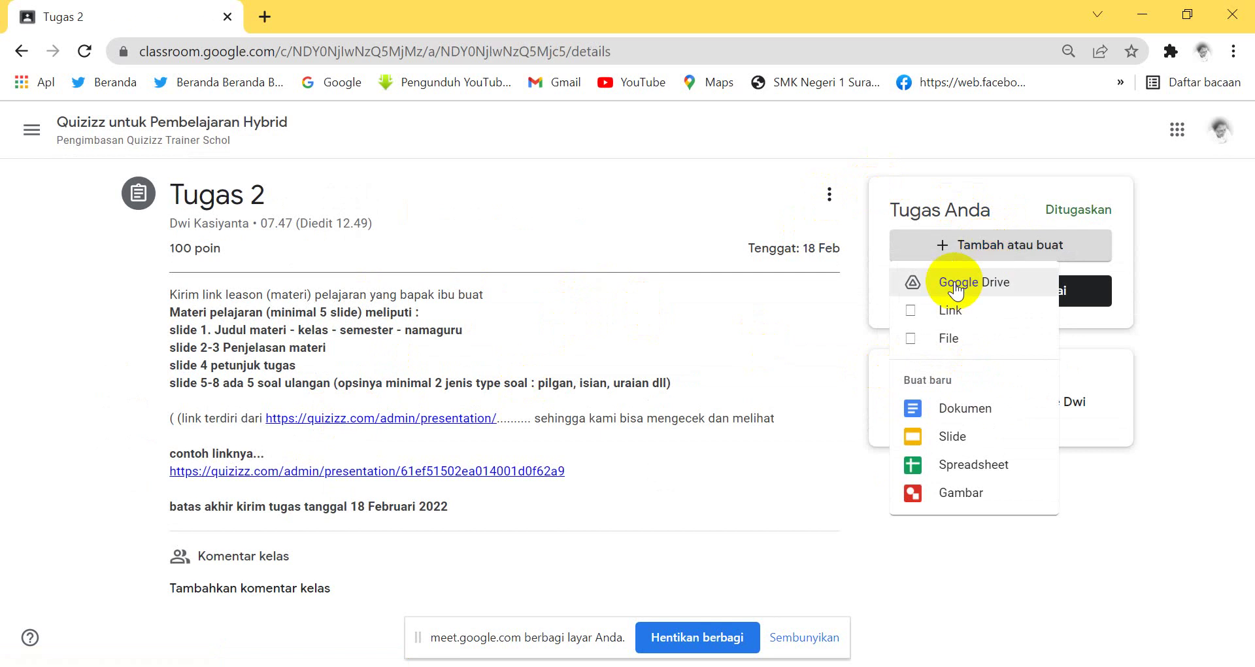
pyautogui.click(947, 316)
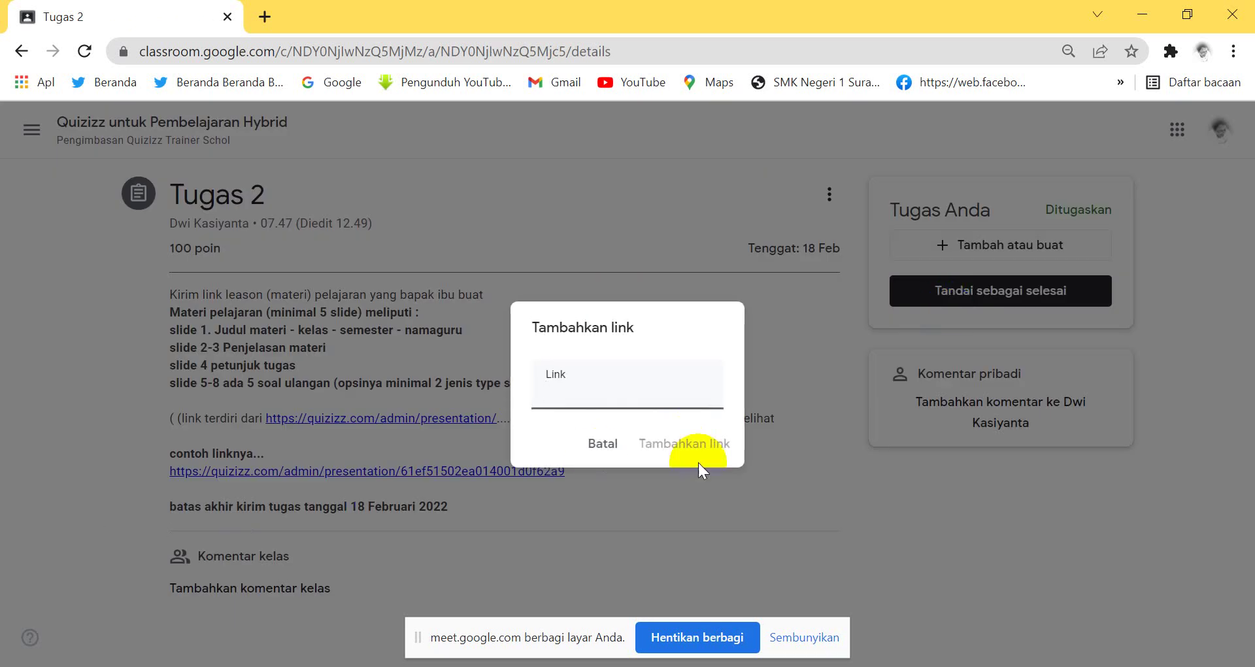
pyautogui.click(602, 441)
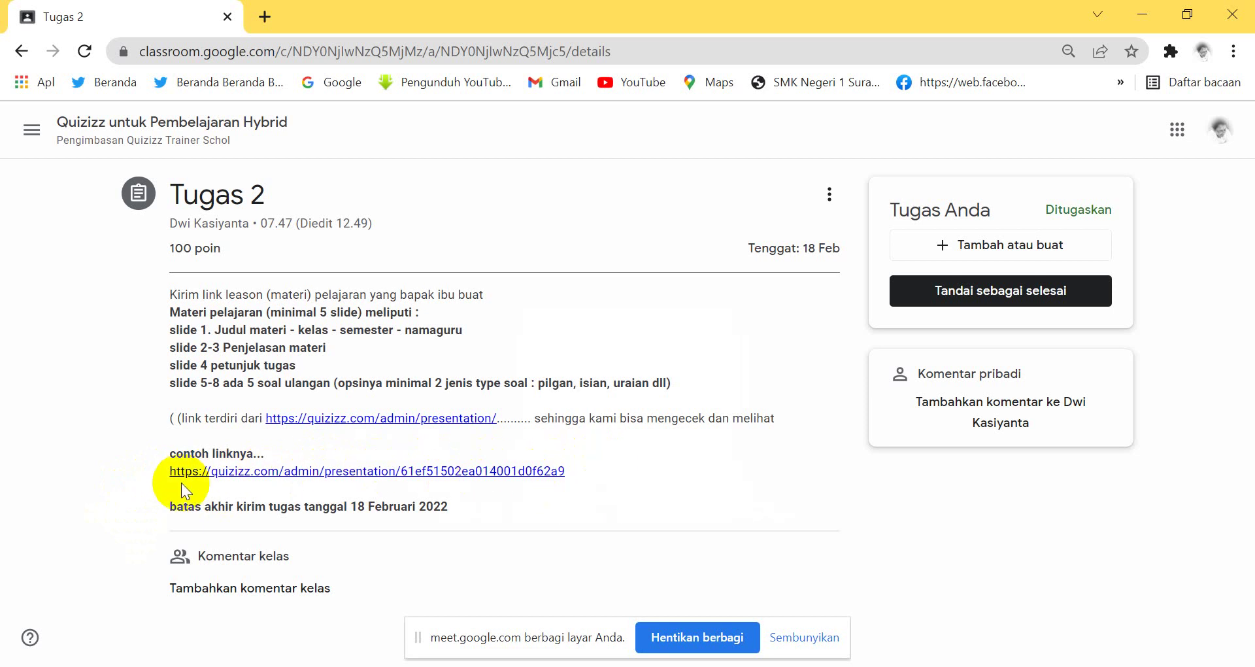
# Step: Open the example lesson link in the Tugas 2 instructions, look through its slides, and close it
pyautogui.click(404, 472)
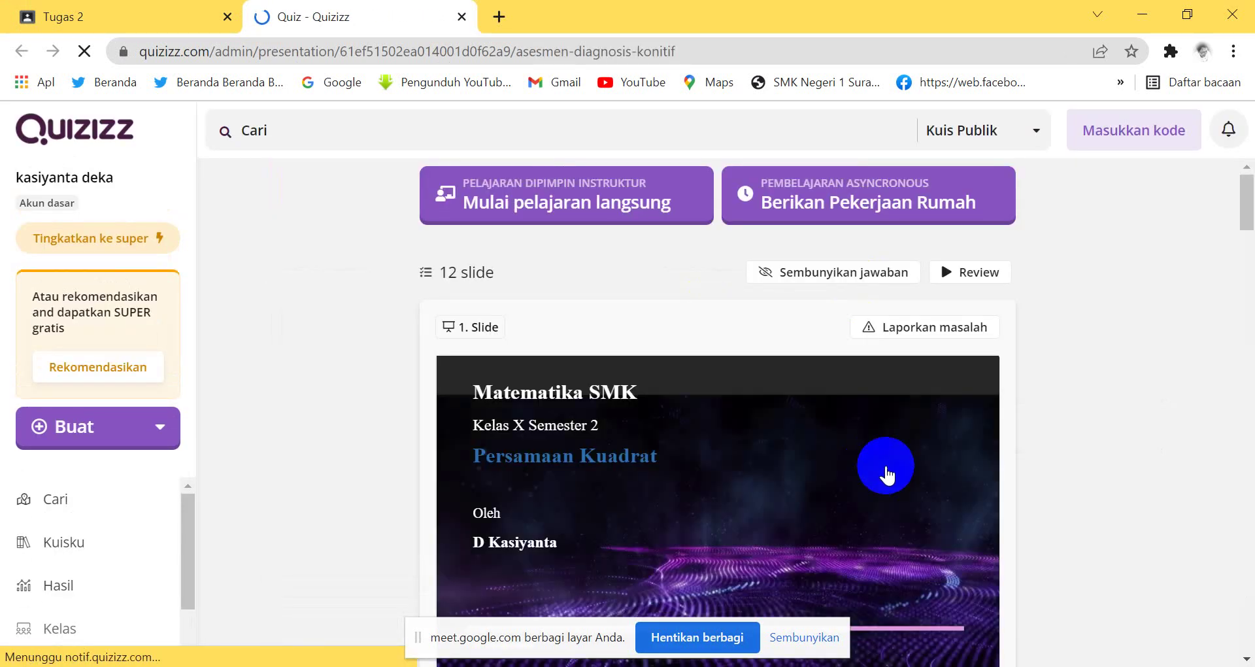
pyautogui.scroll(-3, 822, 492)
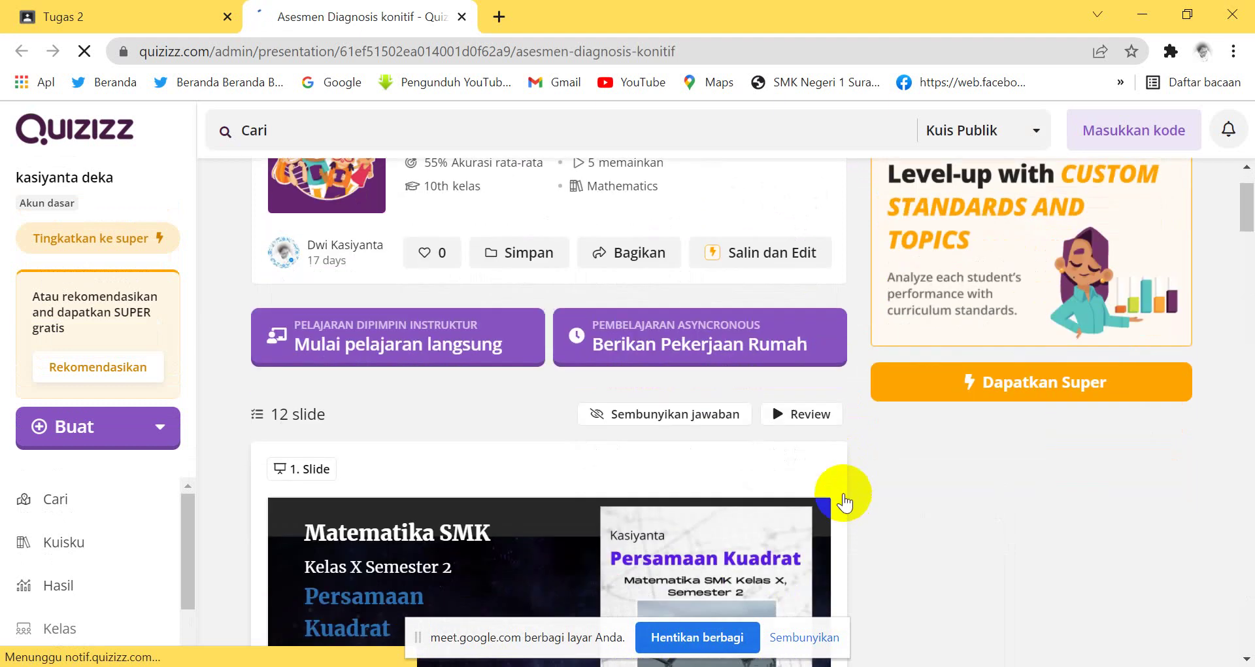
pyautogui.scroll(-15, 822, 491)
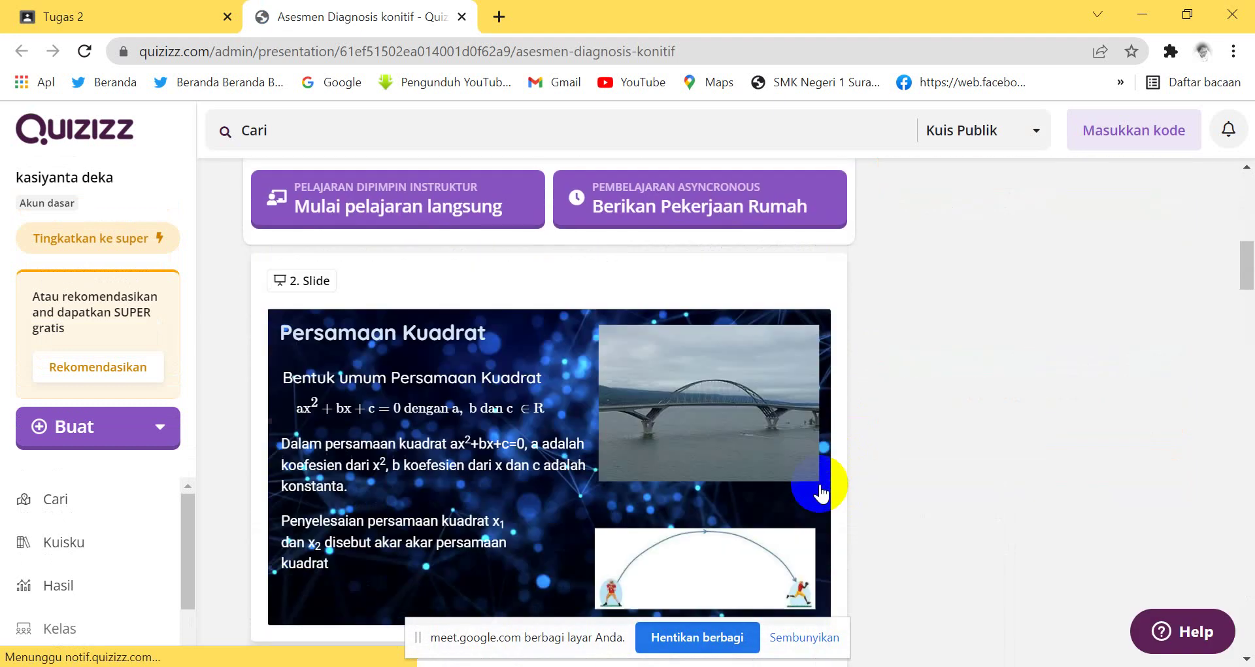
pyautogui.scroll(-6, 822, 492)
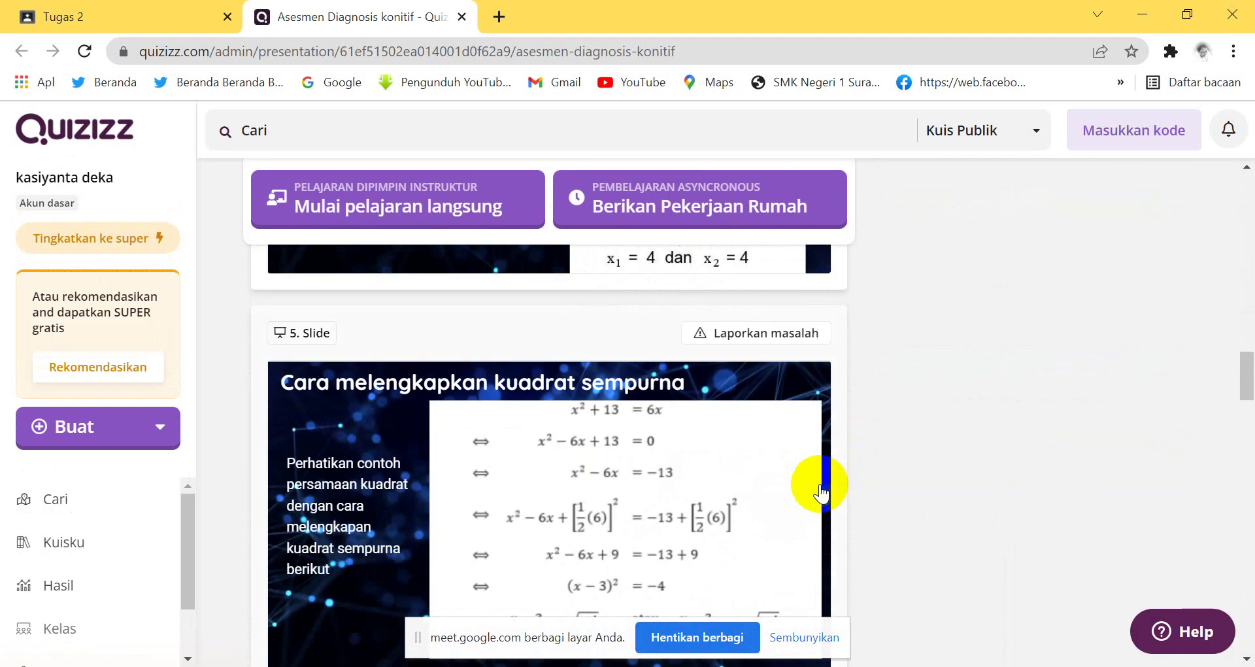
pyautogui.scroll(6, 822, 491)
pyautogui.scroll(15, 822, 492)
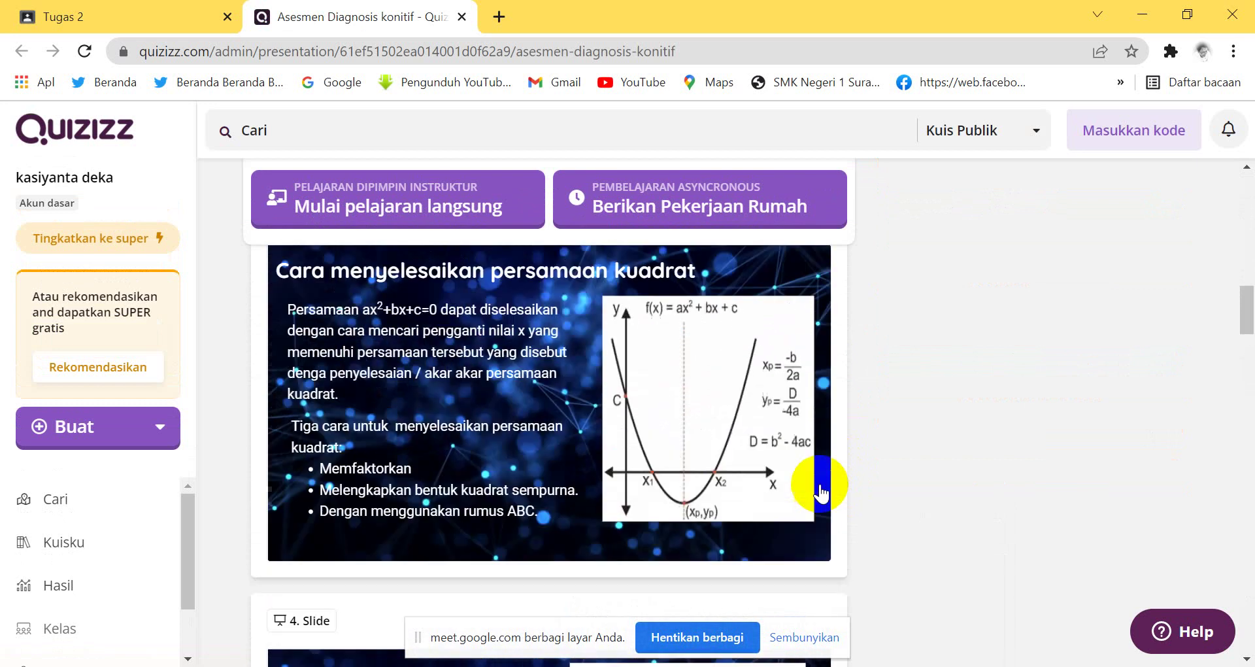
pyautogui.click(461, 17)
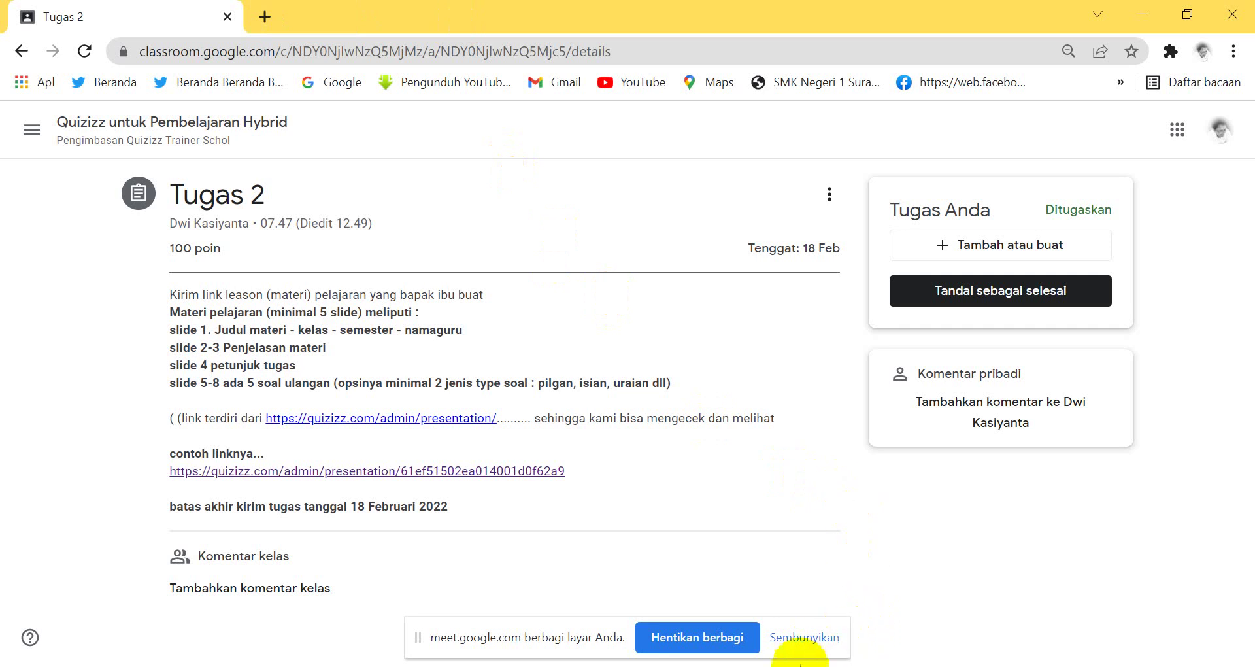
# Step: Switch back to the teacher account's browser window and show the Statistik lesson page in Quizizz
pyautogui.click(771, 575)
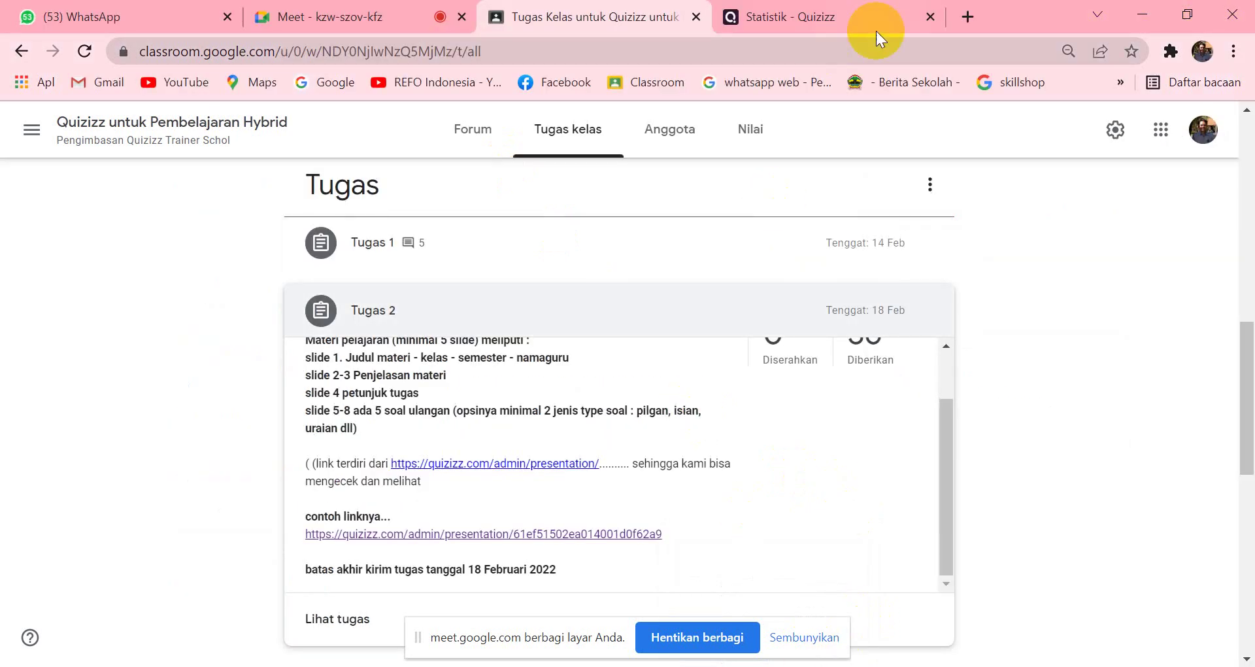
pyautogui.click(817, 14)
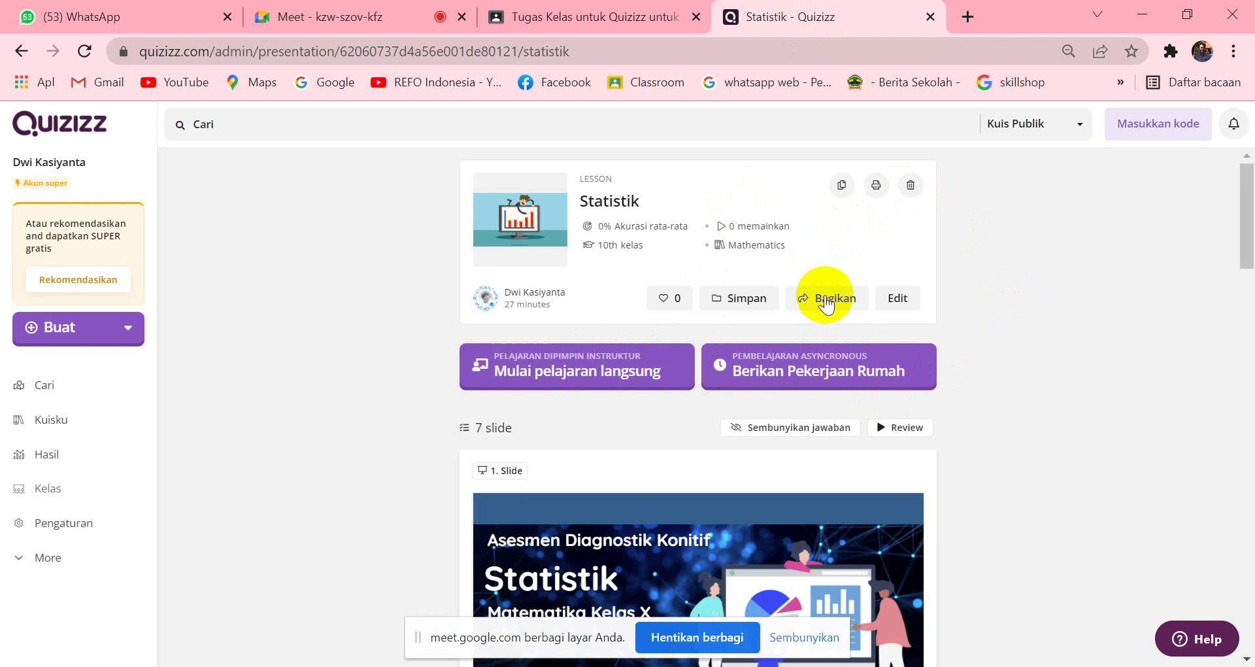
# Step: Return to the Meet call and start sharing the entire screen with the participants
pyautogui.click(373, 20)
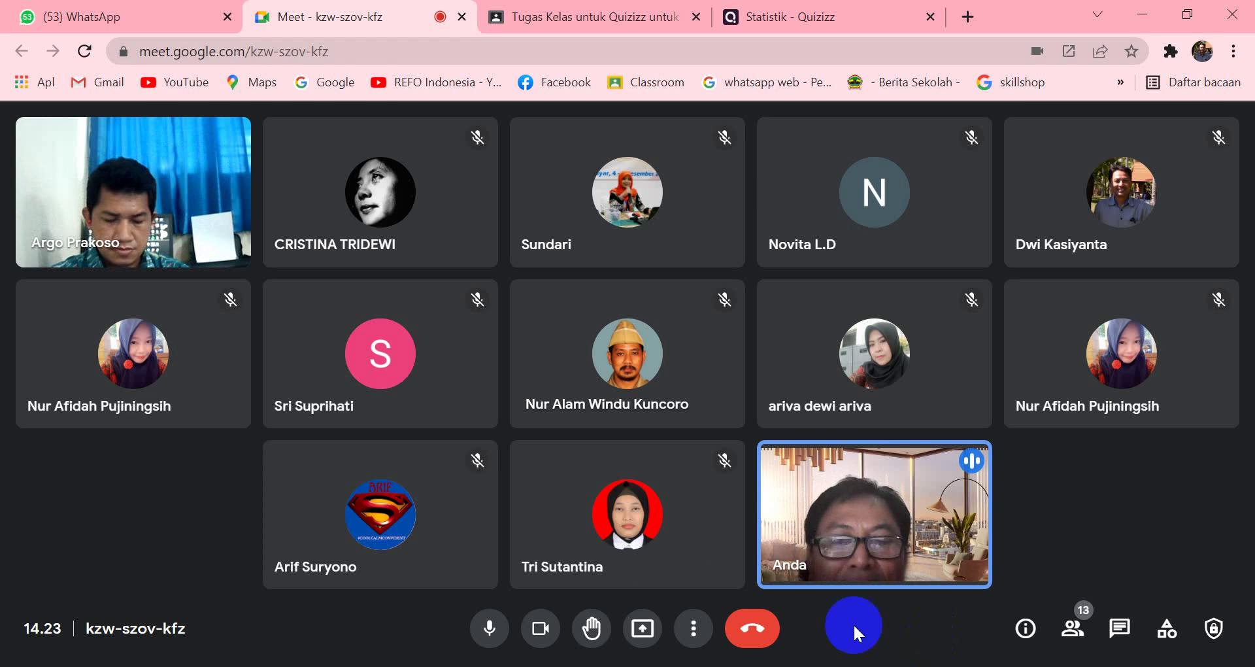
pyautogui.click(642, 629)
pyautogui.click(827, 488)
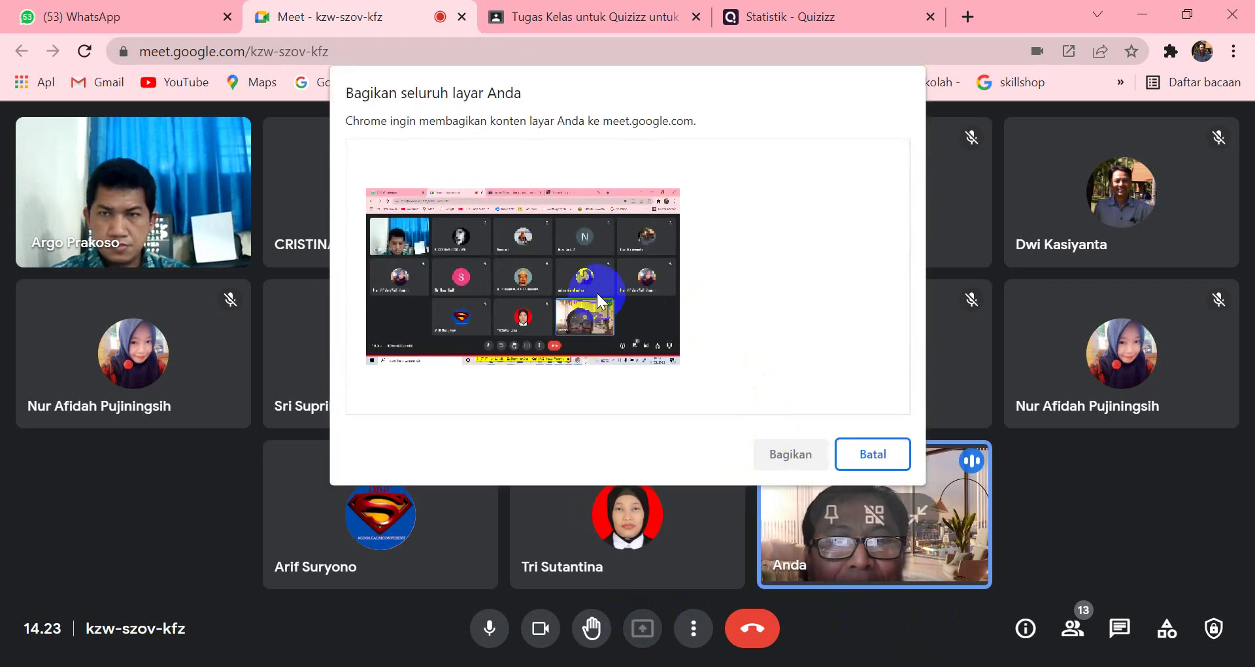
pyautogui.click(798, 455)
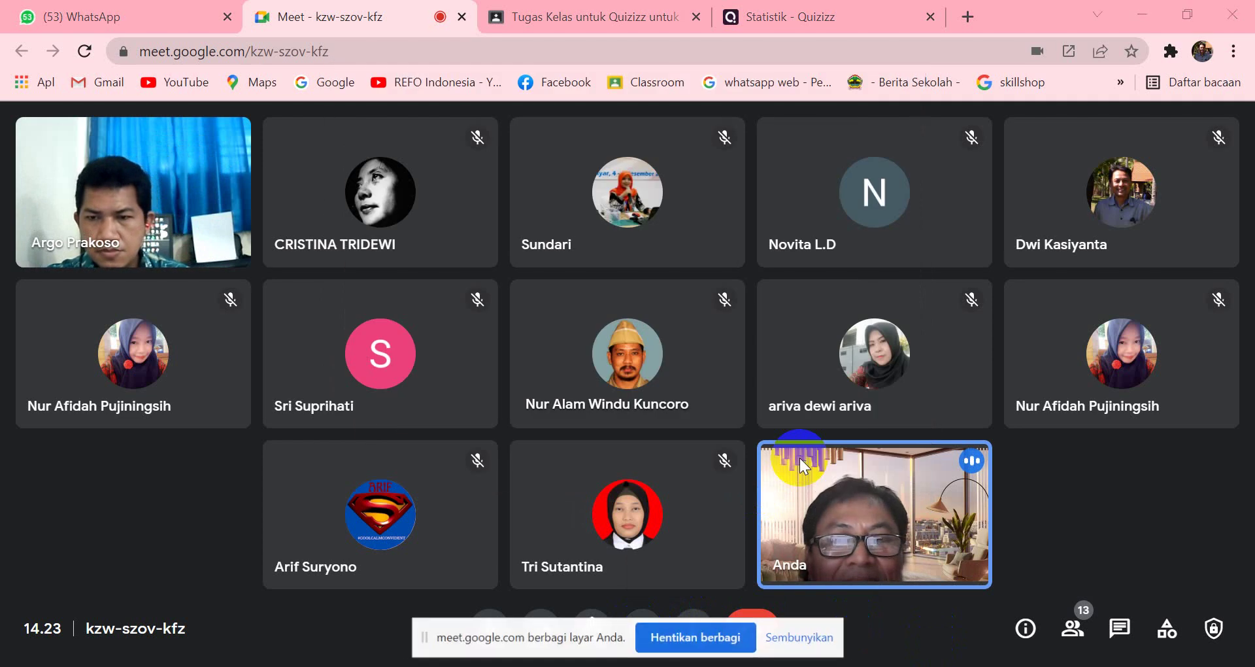
# Step: Go to the Quizizz reports list and open the report of the assigned lesson Asesmen Diagnosis konitif
pyautogui.click(844, 17)
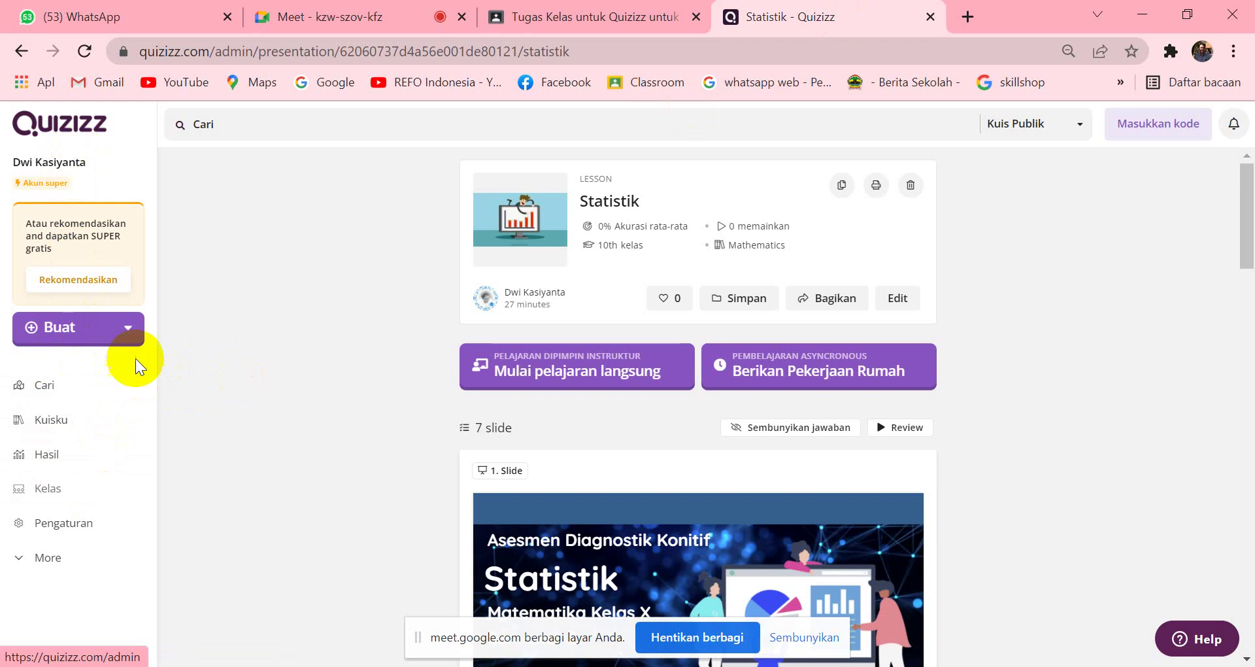
pyautogui.click(80, 458)
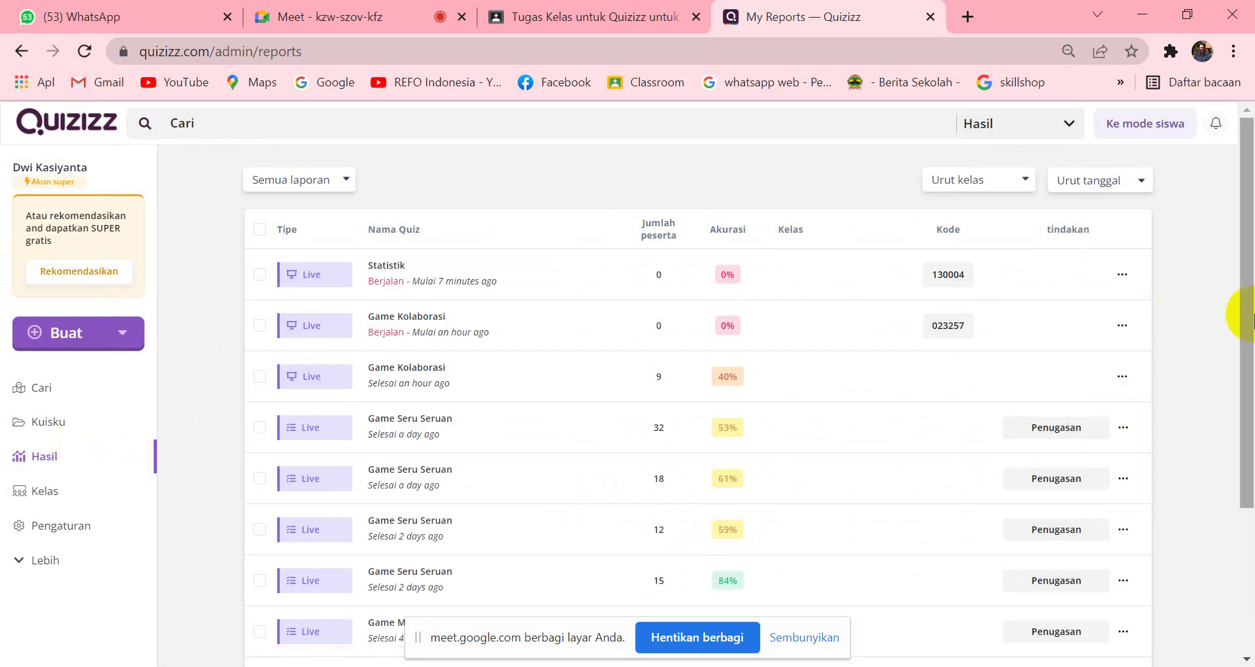
pyautogui.scroll(-4, 1250, 287)
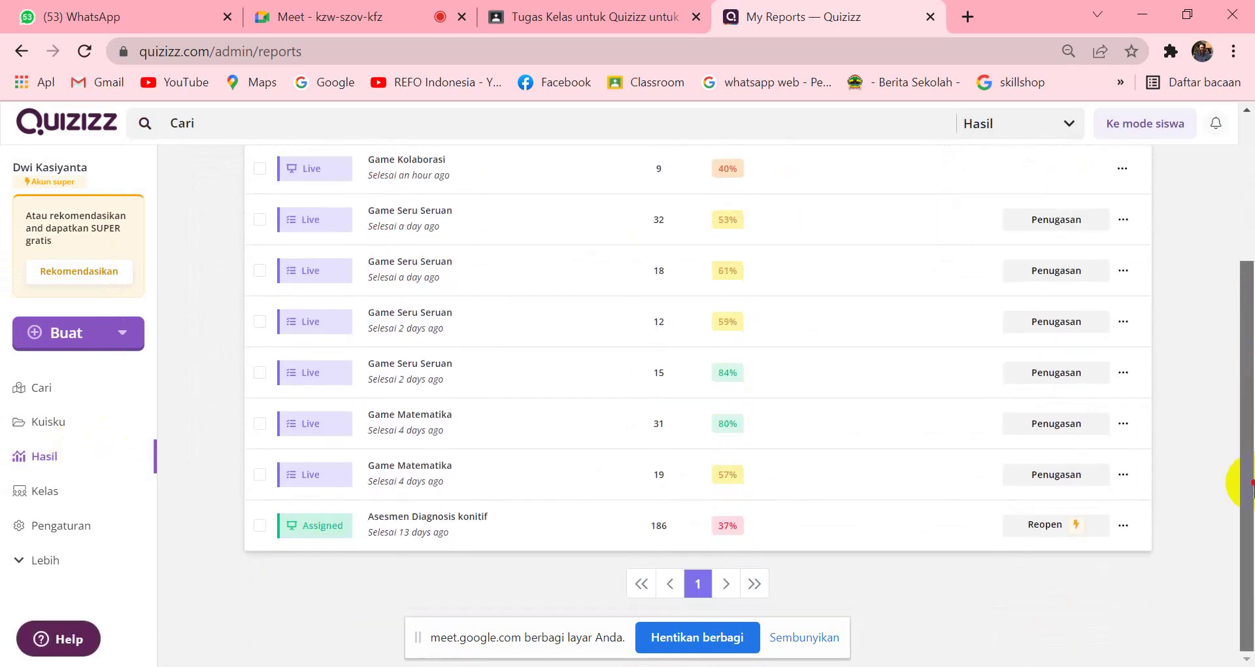
pyautogui.moveTo(1250, 483); pyautogui.dragTo(1250, 531)
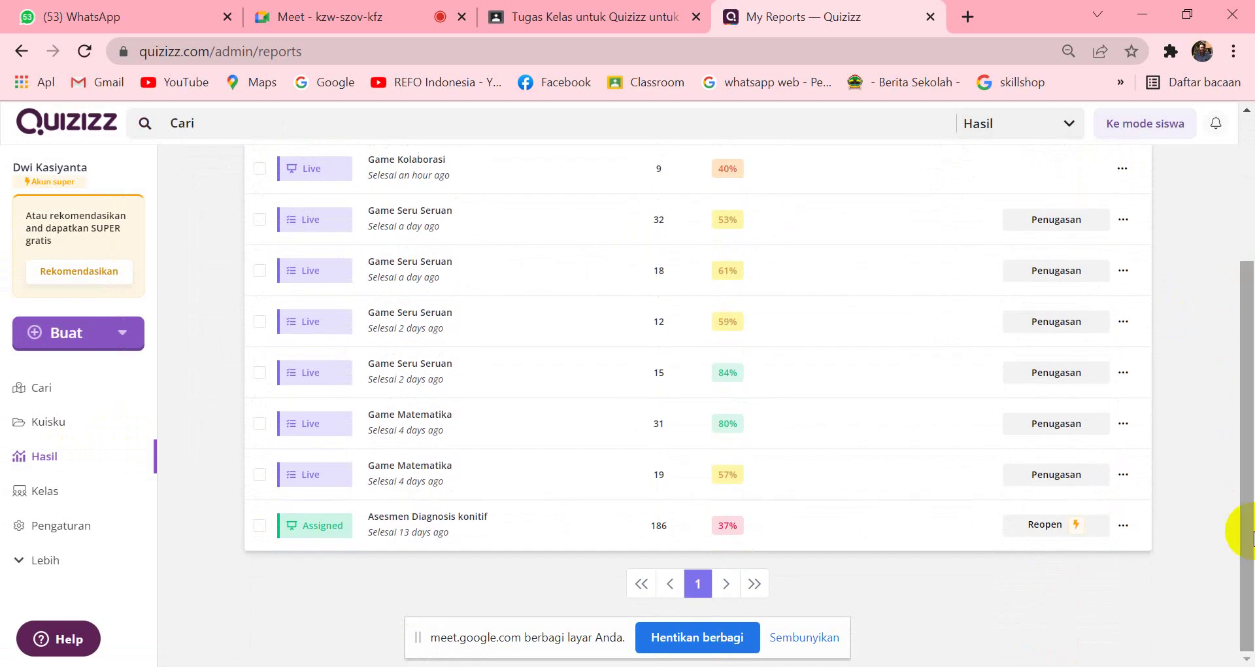
pyautogui.click(545, 531)
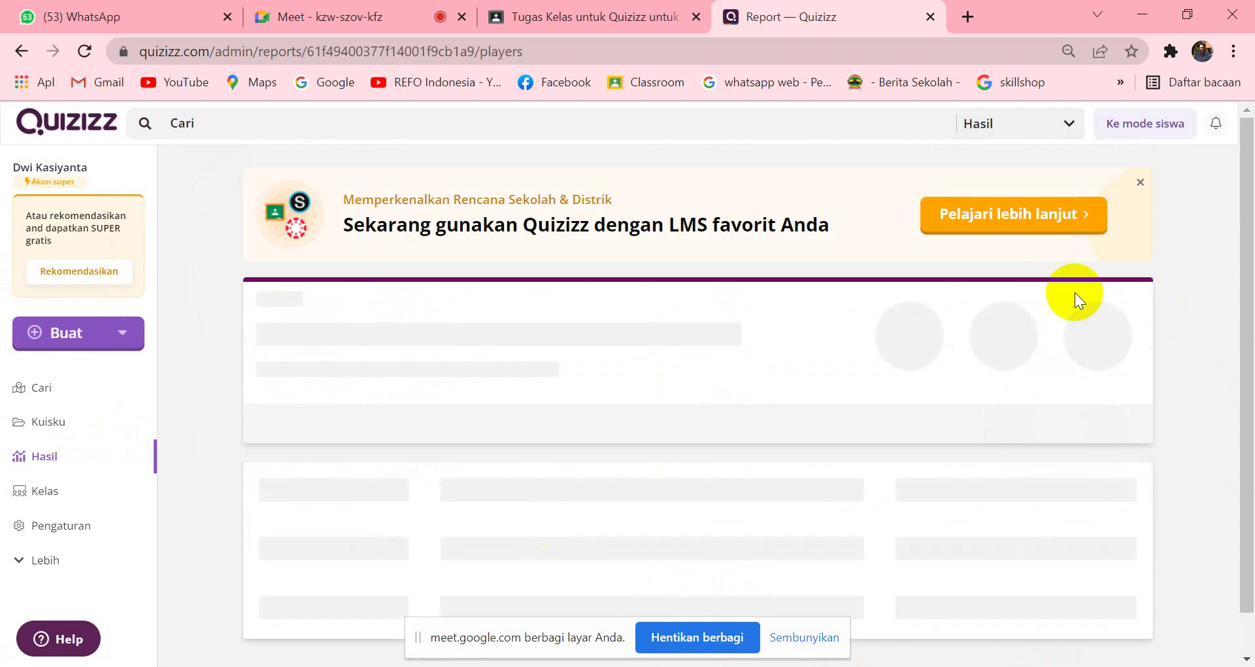
# Step: Examine the participants' accuracy and scores in the Asesmen Diagnosis konitif report
pyautogui.scroll(-10, 751, 430)
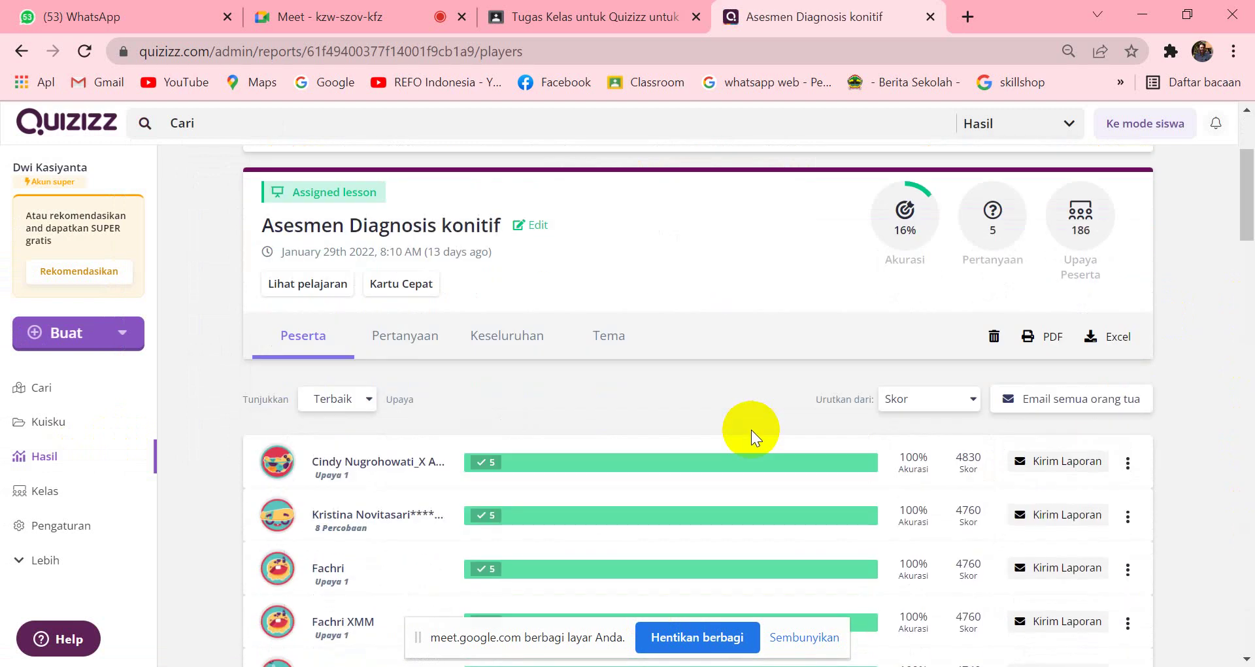
pyautogui.scroll(10, 751, 431)
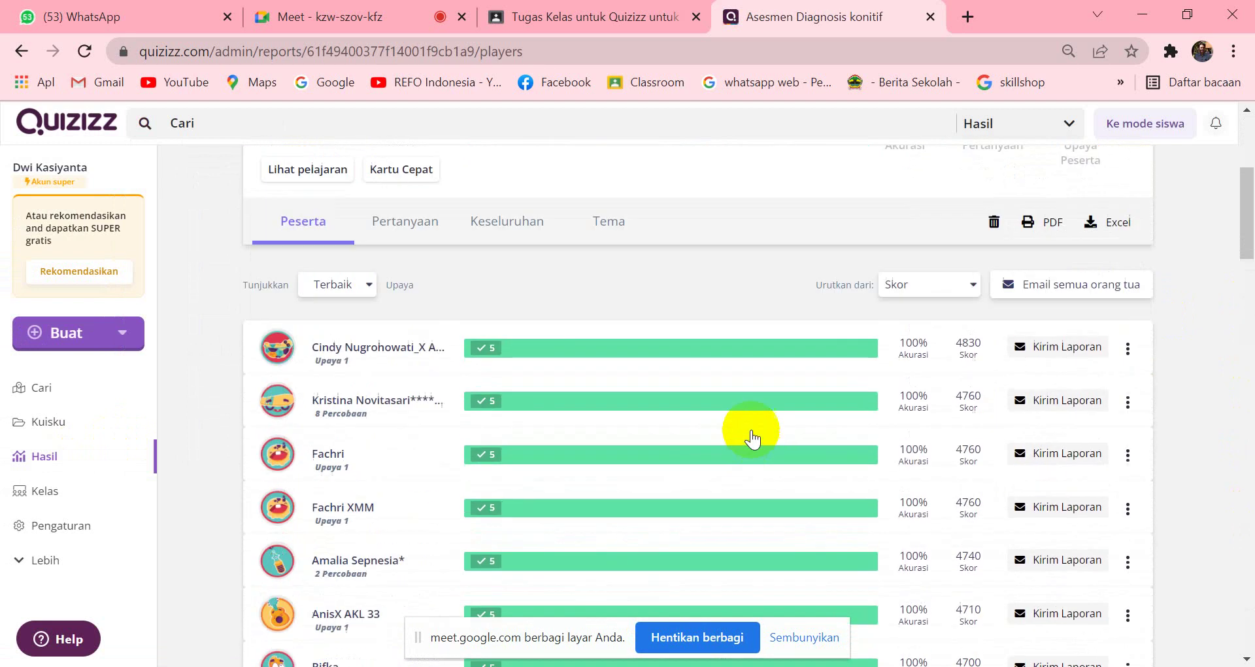
pyautogui.scroll(-12, 751, 429)
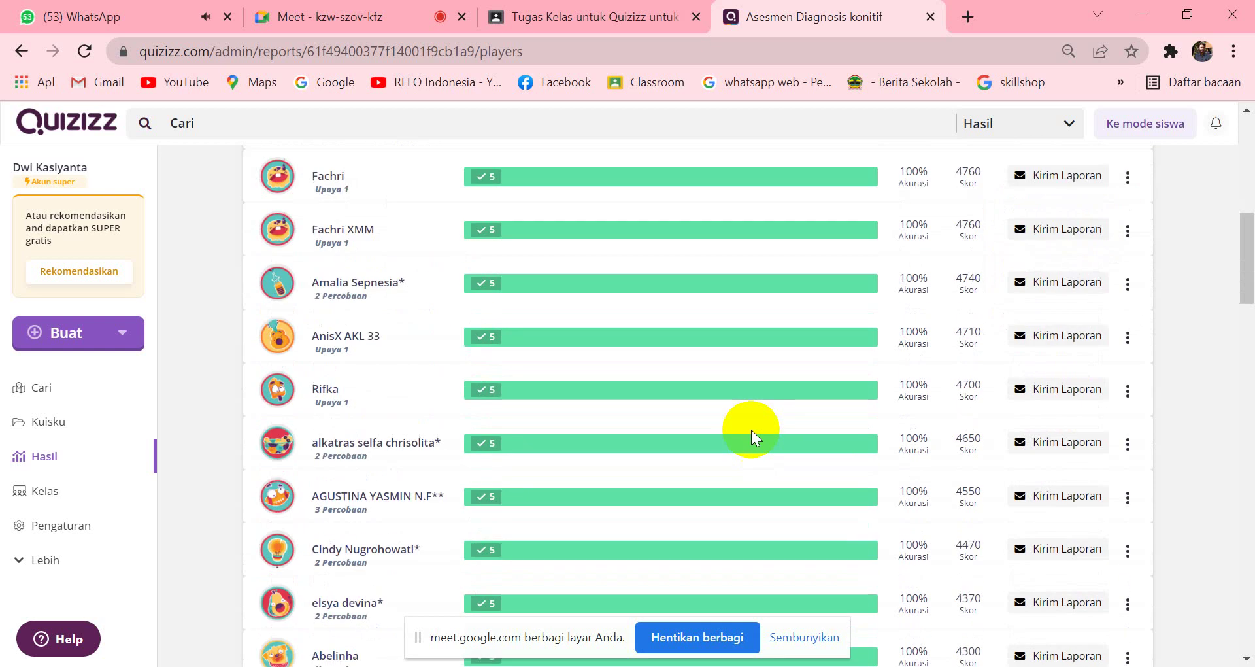
pyautogui.scroll(-4, 752, 438)
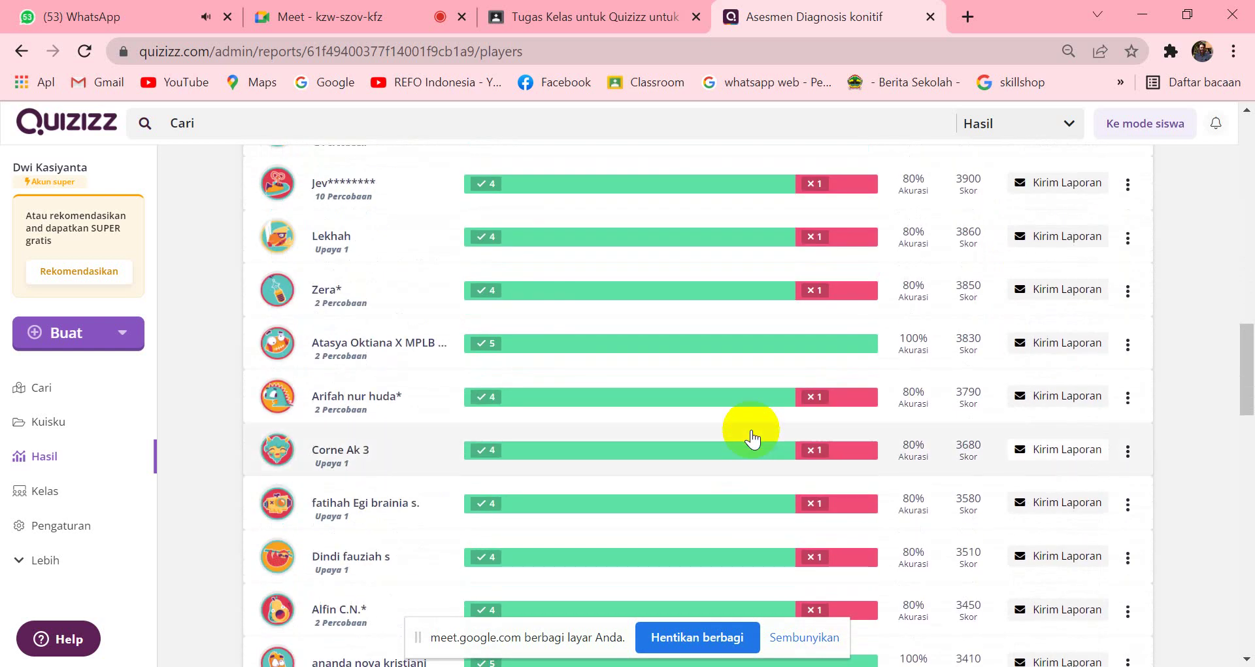
pyautogui.scroll(15, 752, 438)
pyautogui.scroll(2, 751, 431)
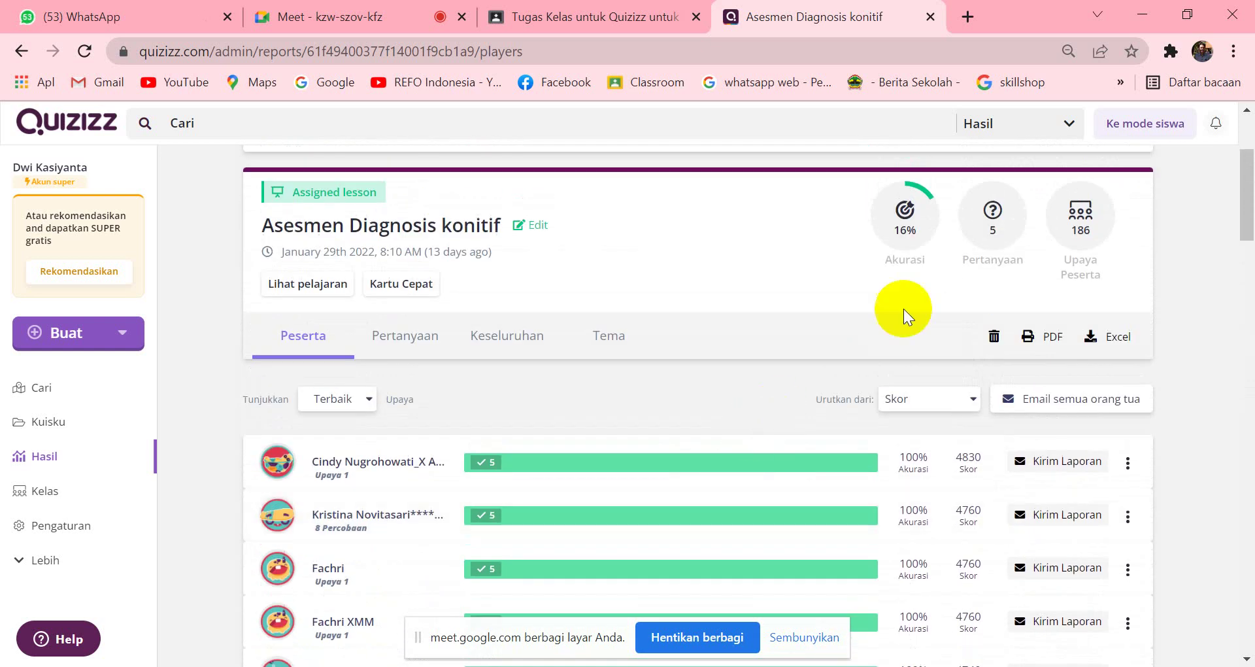
# Step: Download the Asesmen Diagnosis konitif report as an Excel file, then open it in Excel with editing enabled
pyautogui.click(1117, 339)
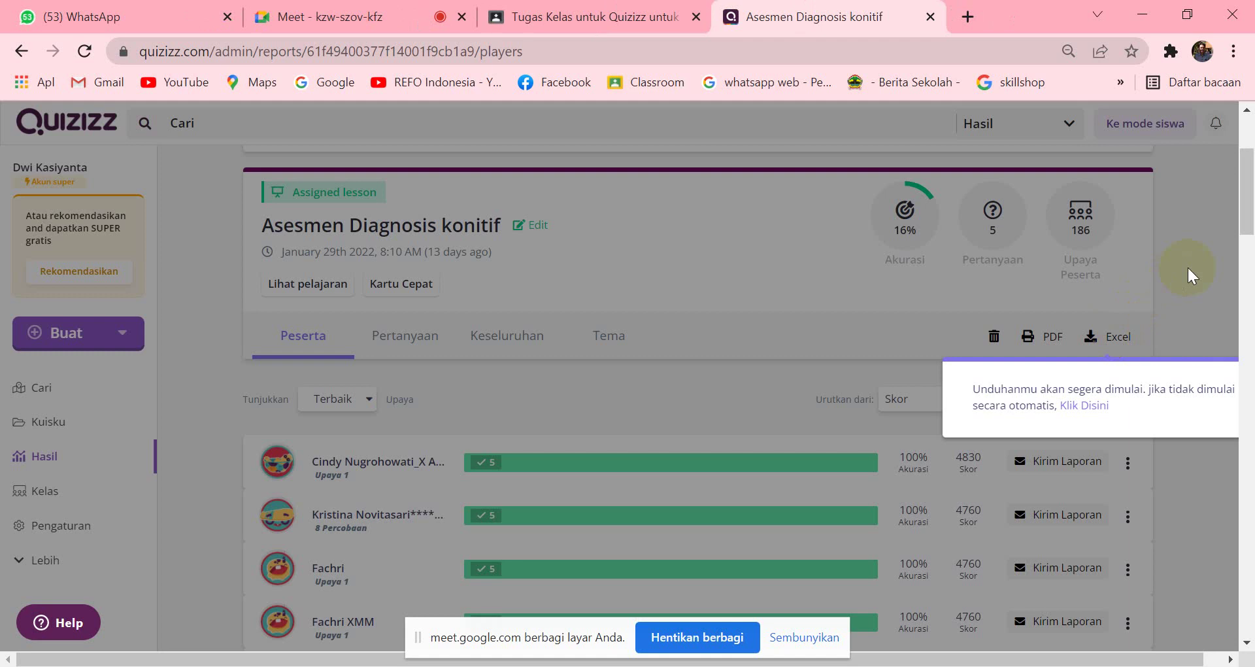
pyautogui.scroll(-3, 1189, 275)
pyautogui.scroll(3, 1189, 274)
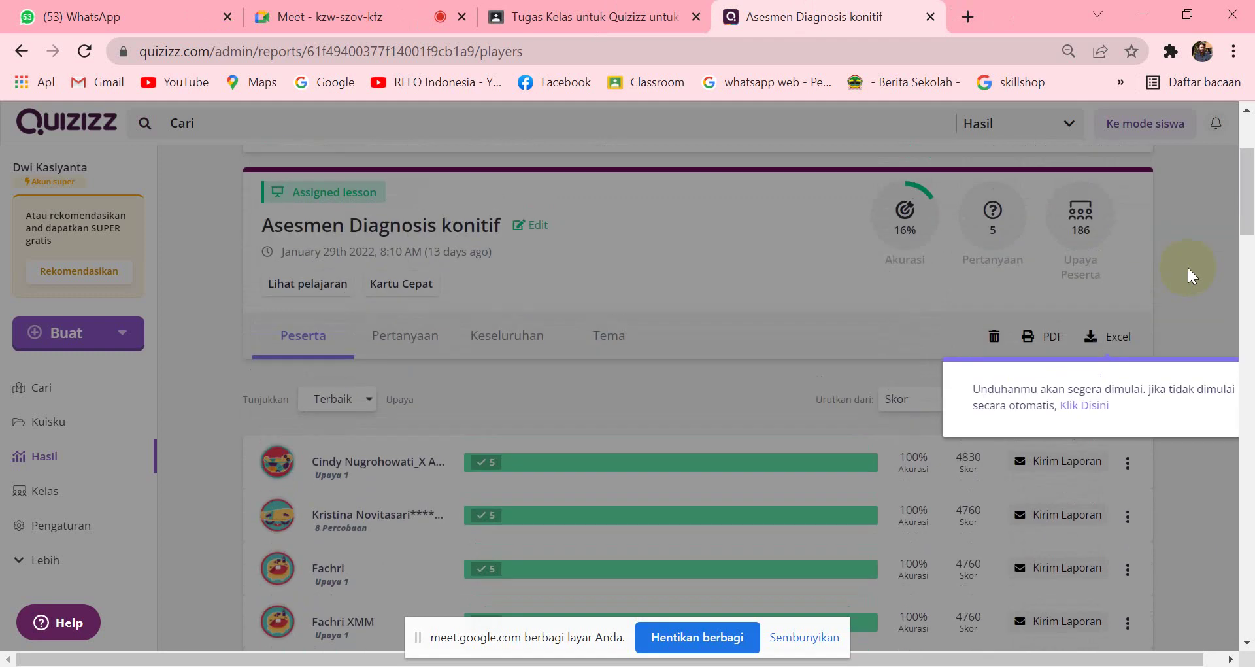
pyautogui.click(1086, 406)
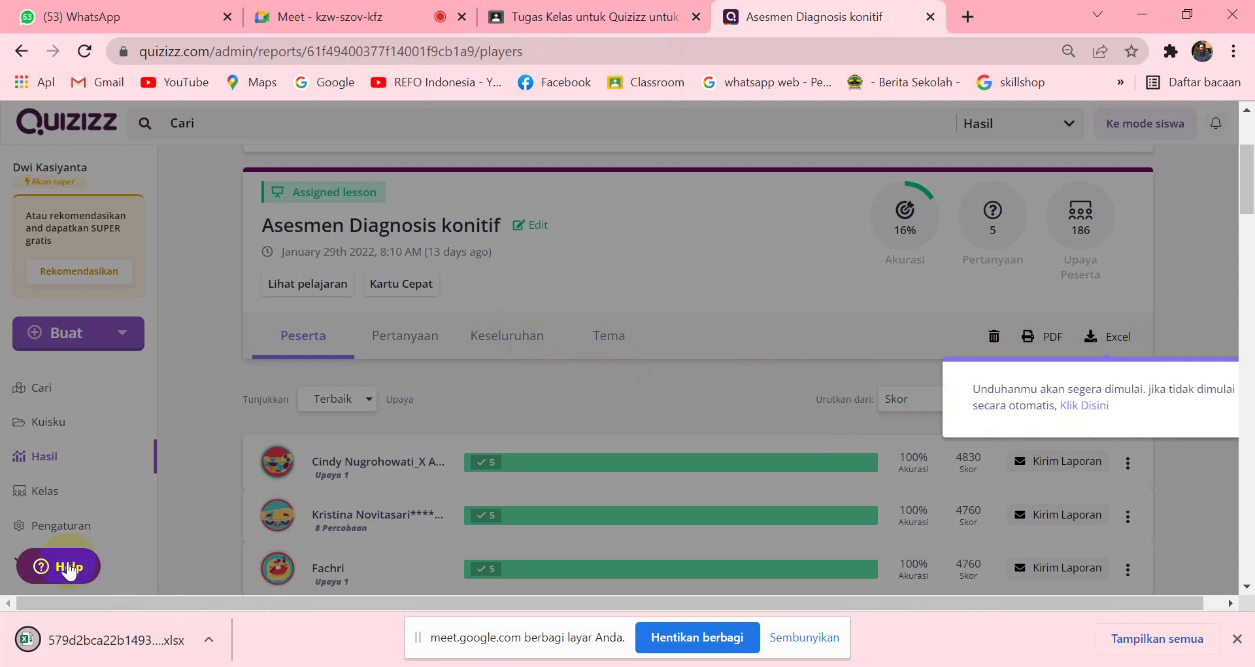
pyautogui.click(51, 657)
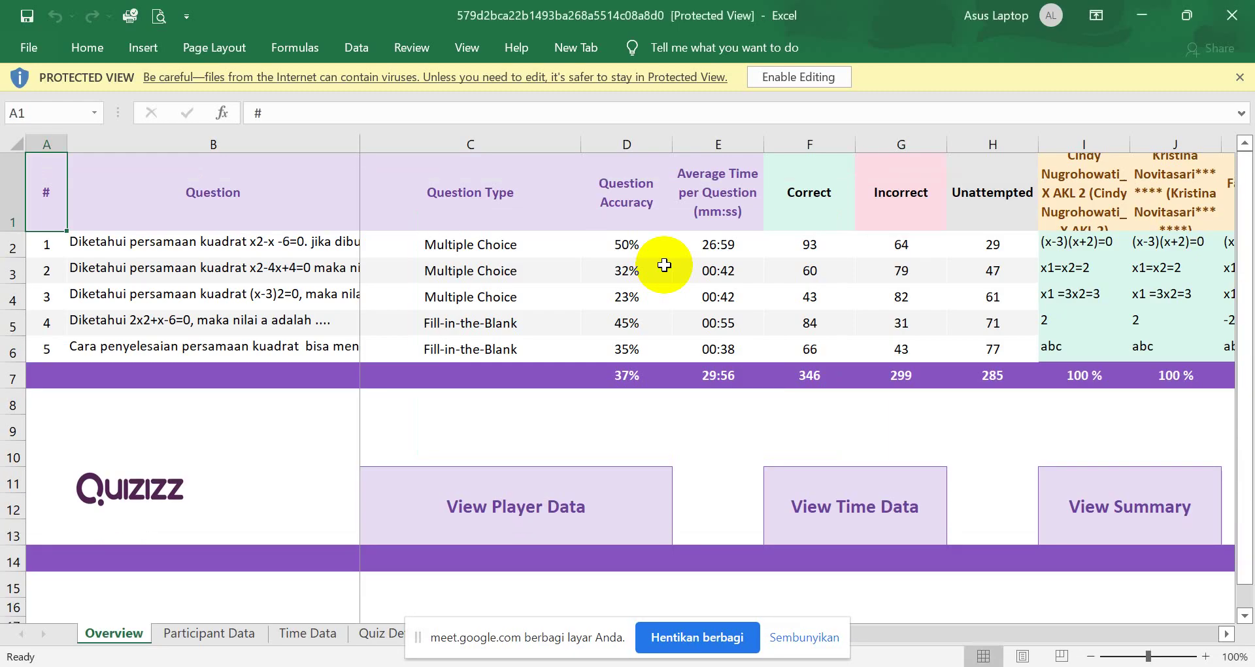
pyautogui.click(837, 73)
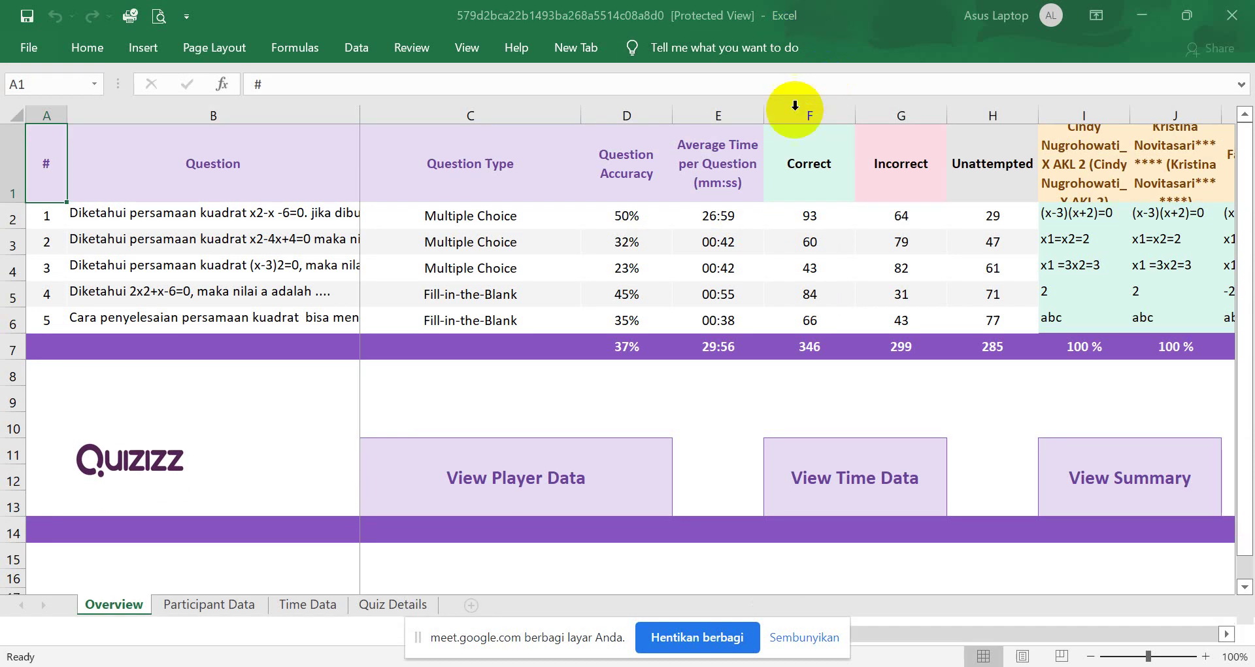
# Step: Hide the screen-sharing notice and examine the question results on the Overview sheet
pyautogui.scroll(-1, 743, 397)
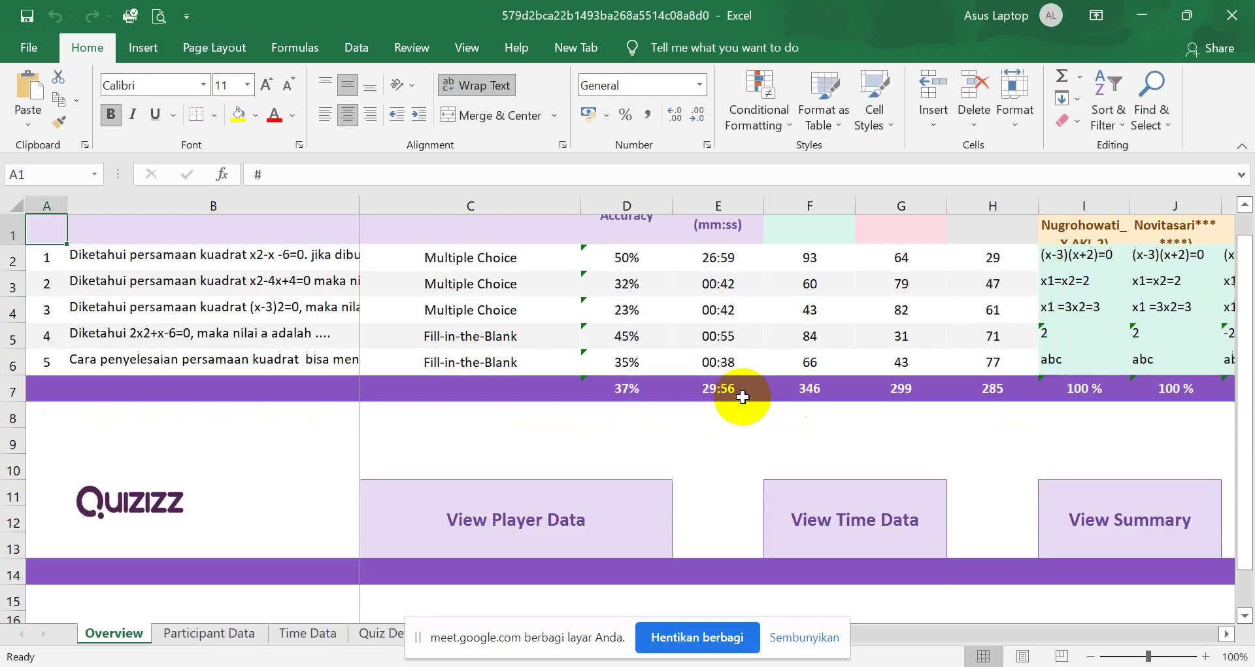
pyautogui.scroll(1, 457, 395)
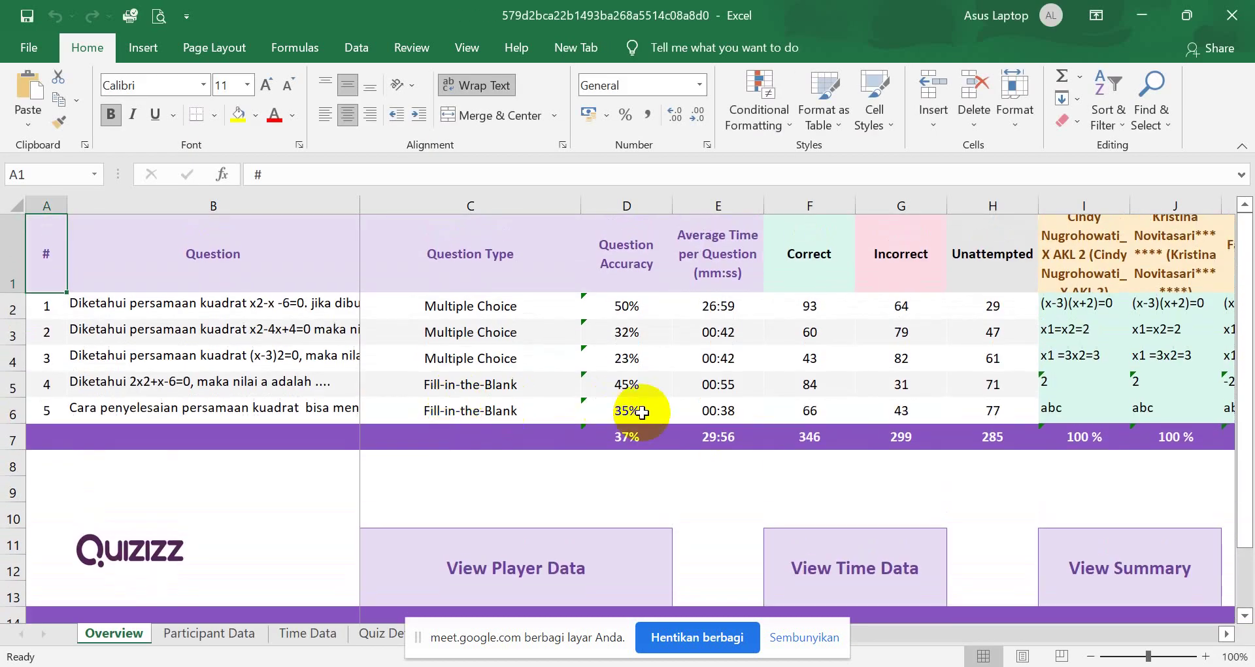
pyautogui.scroll(-2, 639, 411)
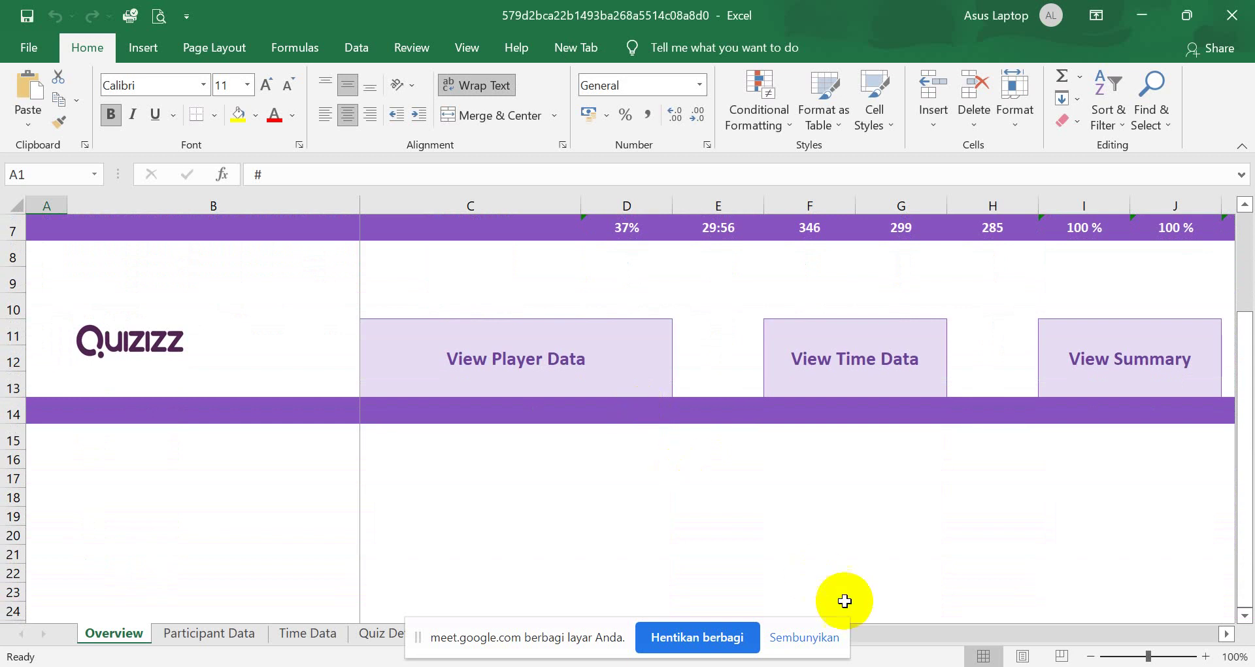
pyautogui.click(805, 639)
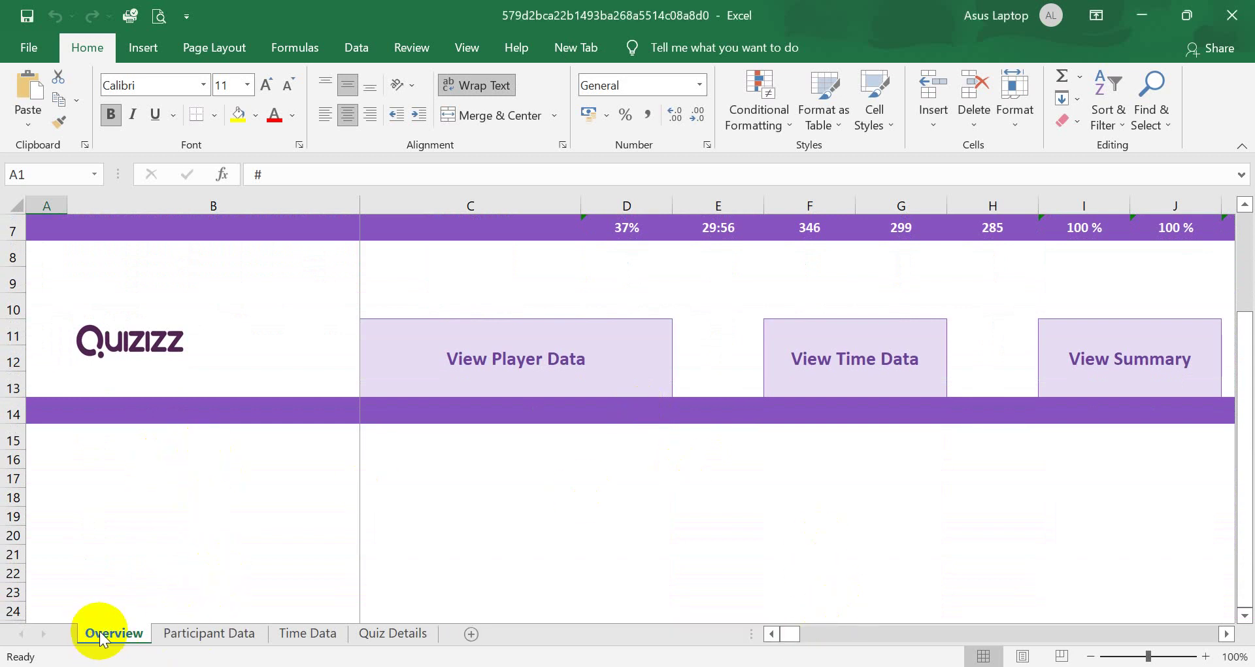
pyautogui.scroll(1, 175, 642)
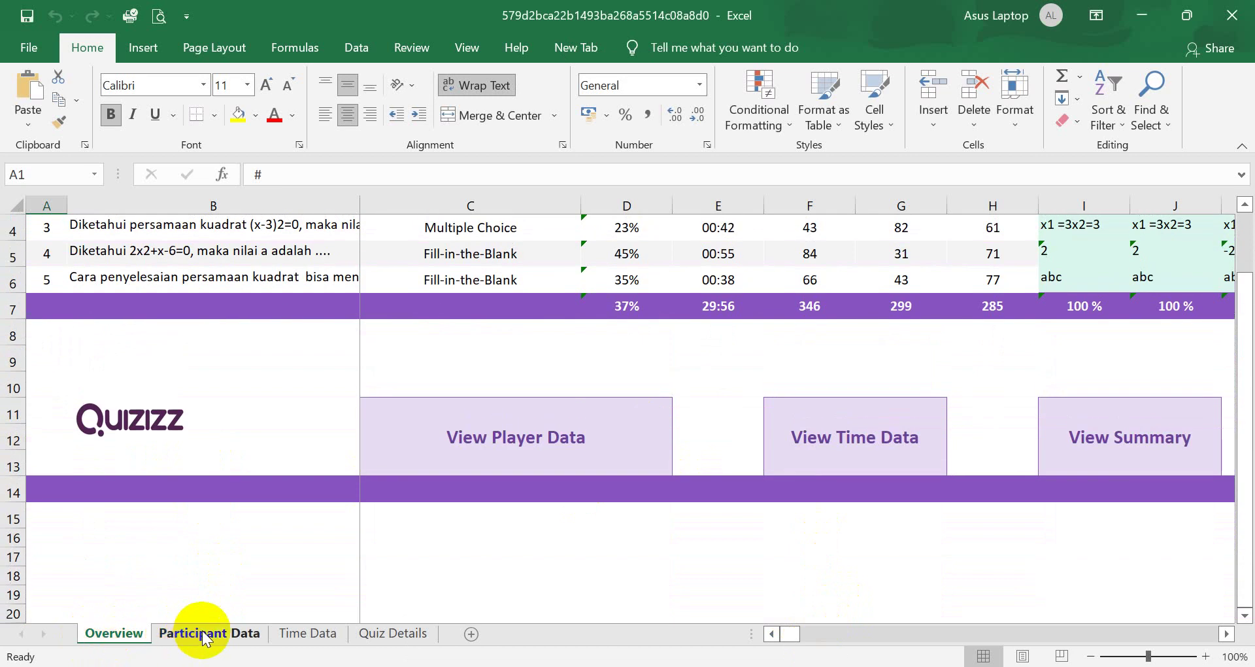
# Step: Examine the participants' ranks and scores on the Participant Data sheet and close the workbook
pyautogui.click(205, 634)
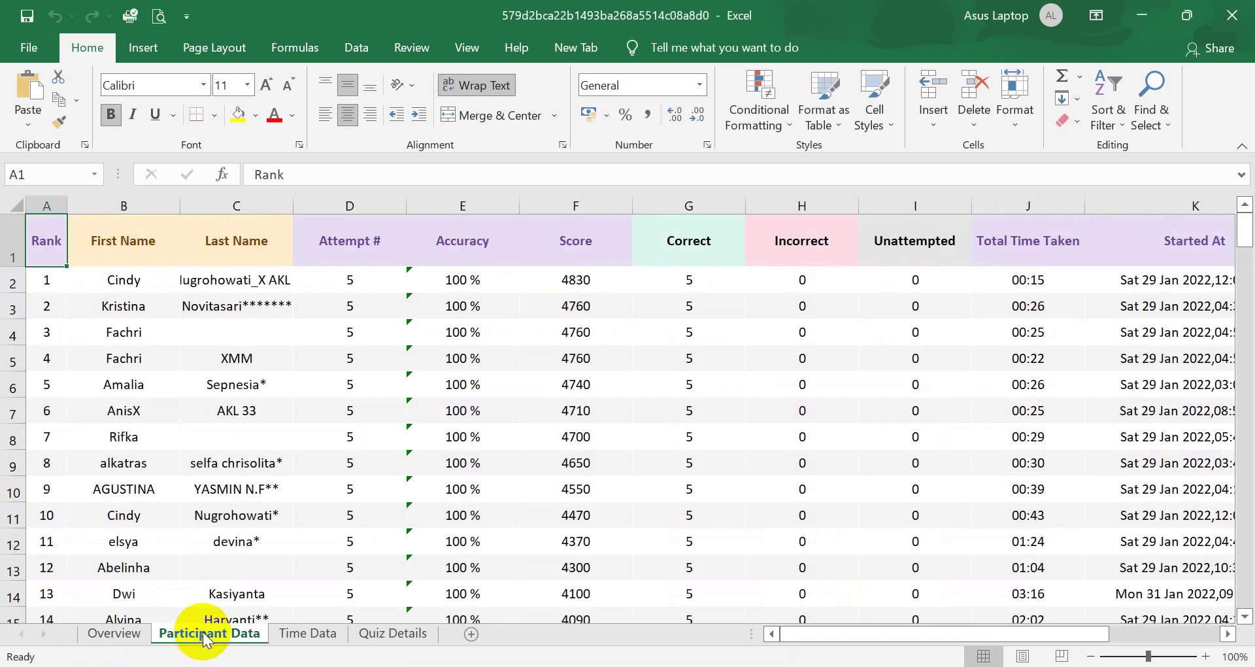
pyautogui.scroll(-2, 838, 316)
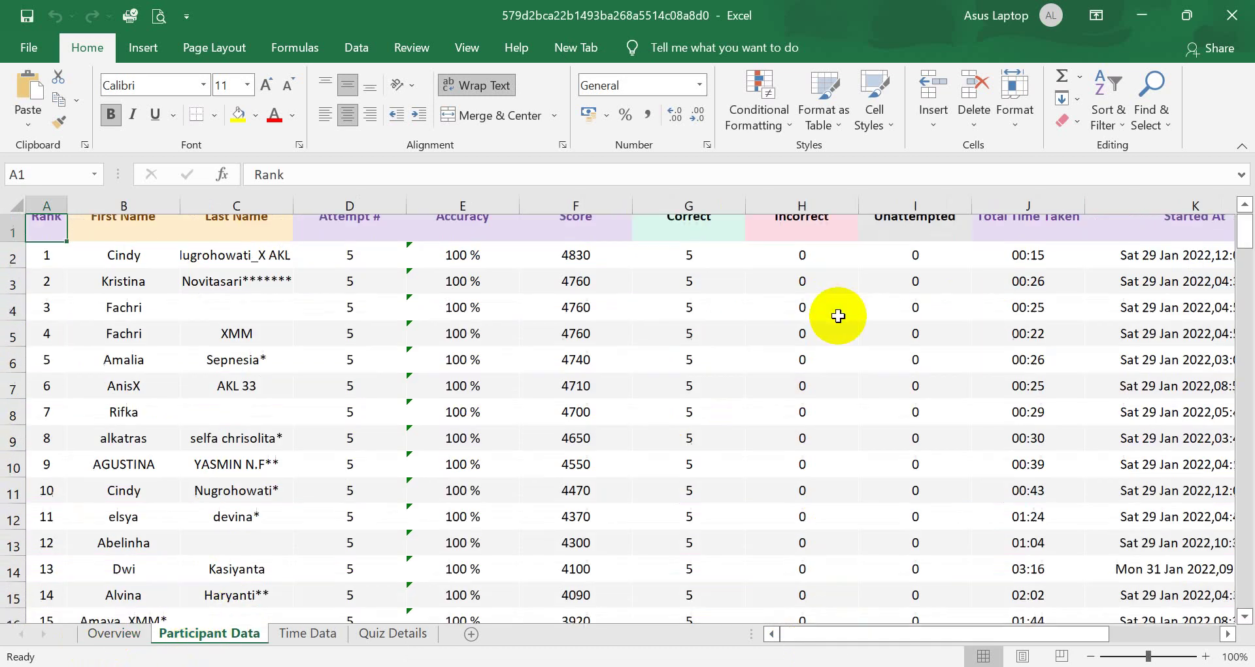
pyautogui.scroll(2, 838, 315)
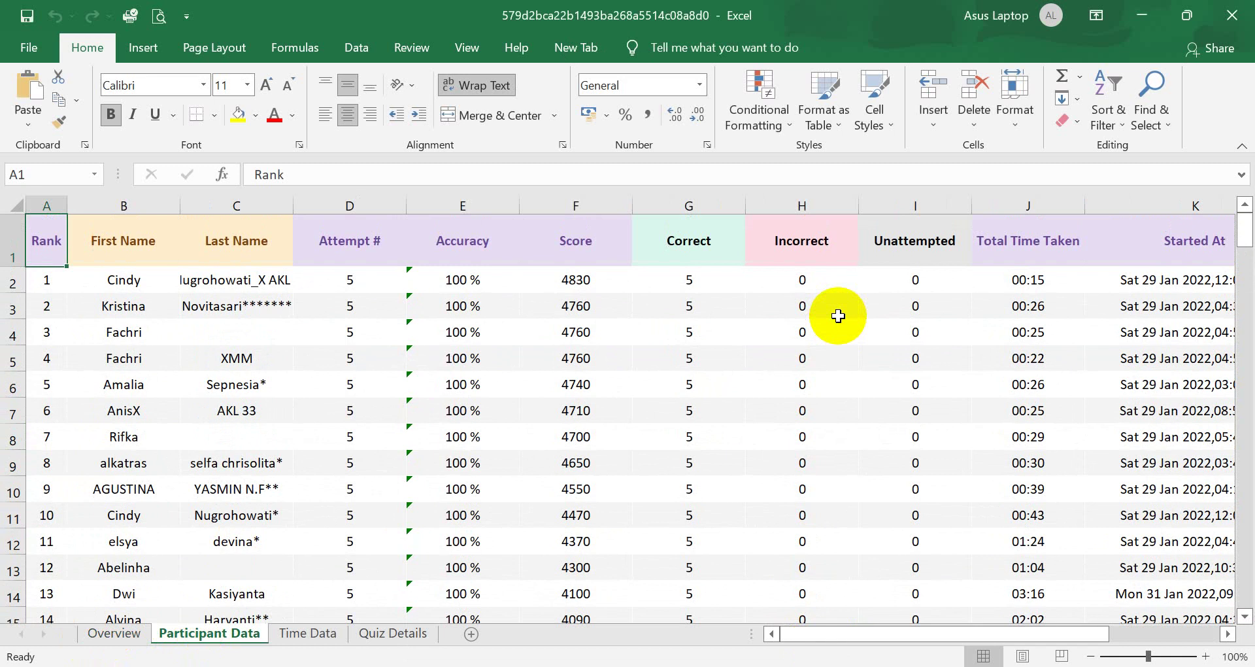
pyautogui.click(1232, 15)
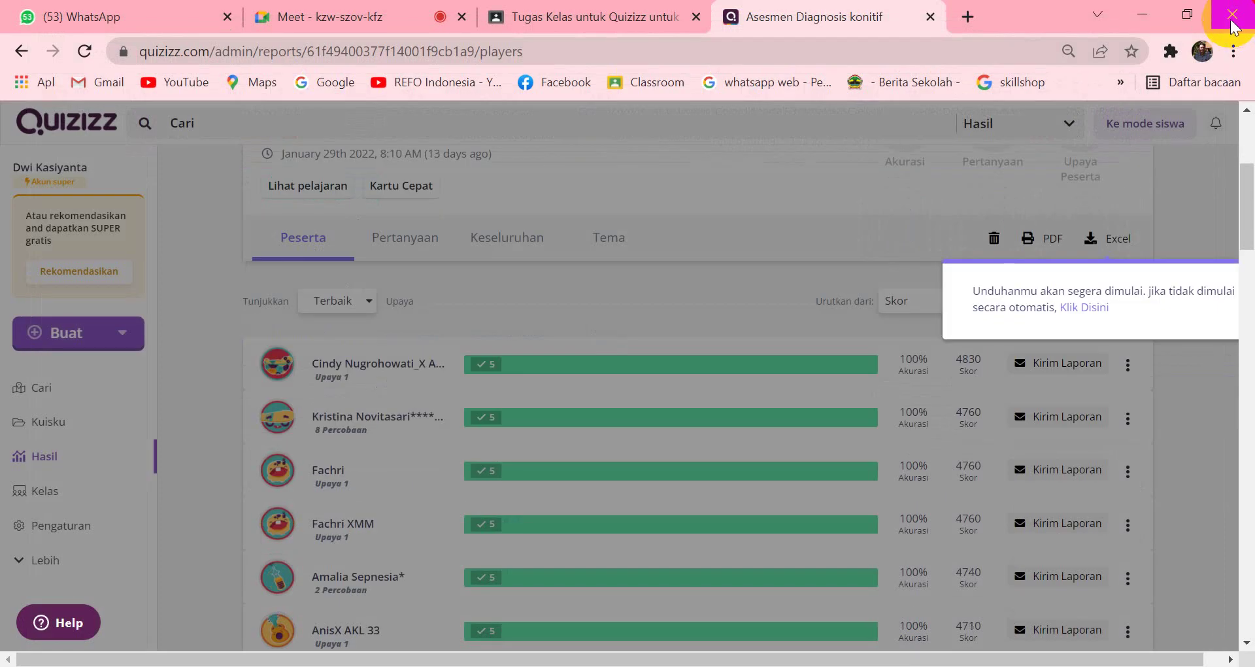
# Step: Return to the Meet call and stop presenting the screen to the participants
pyautogui.click(630, 17)
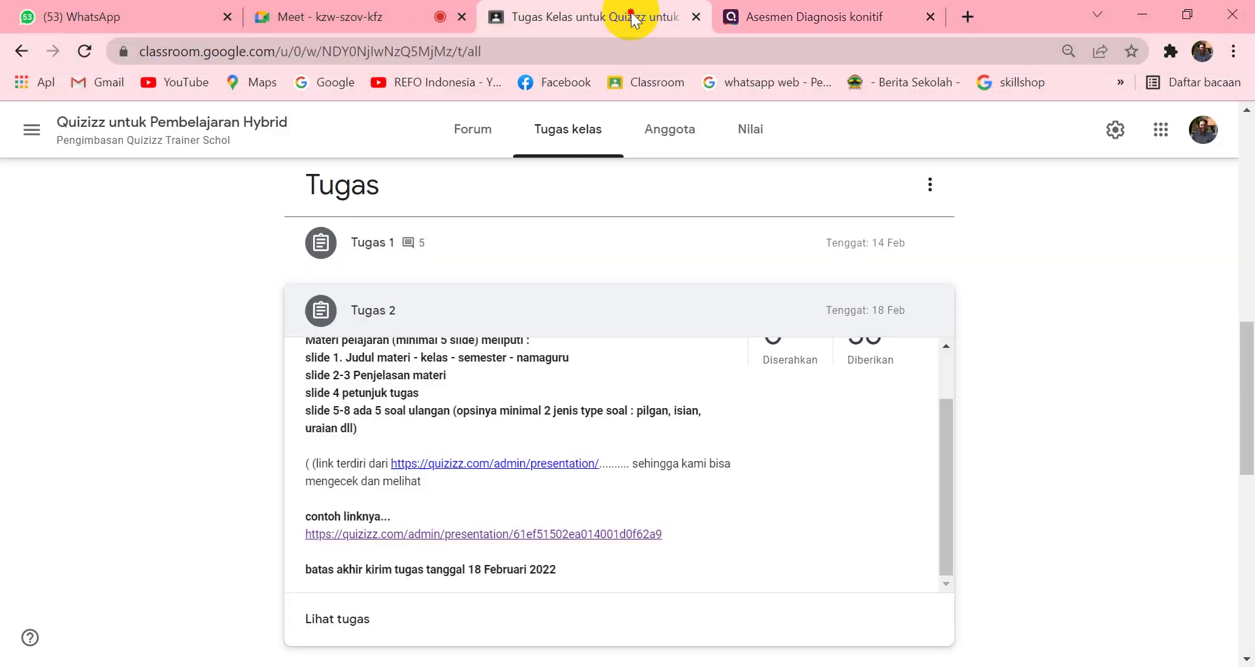
pyautogui.click(358, 21)
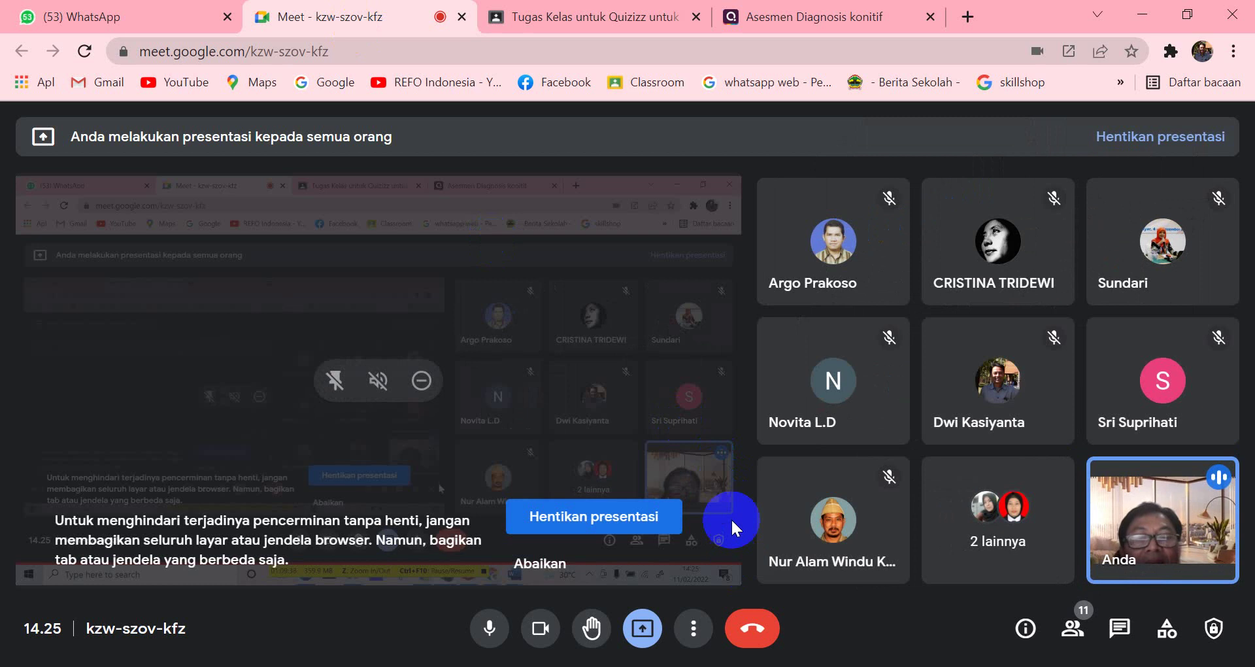
pyautogui.click(605, 516)
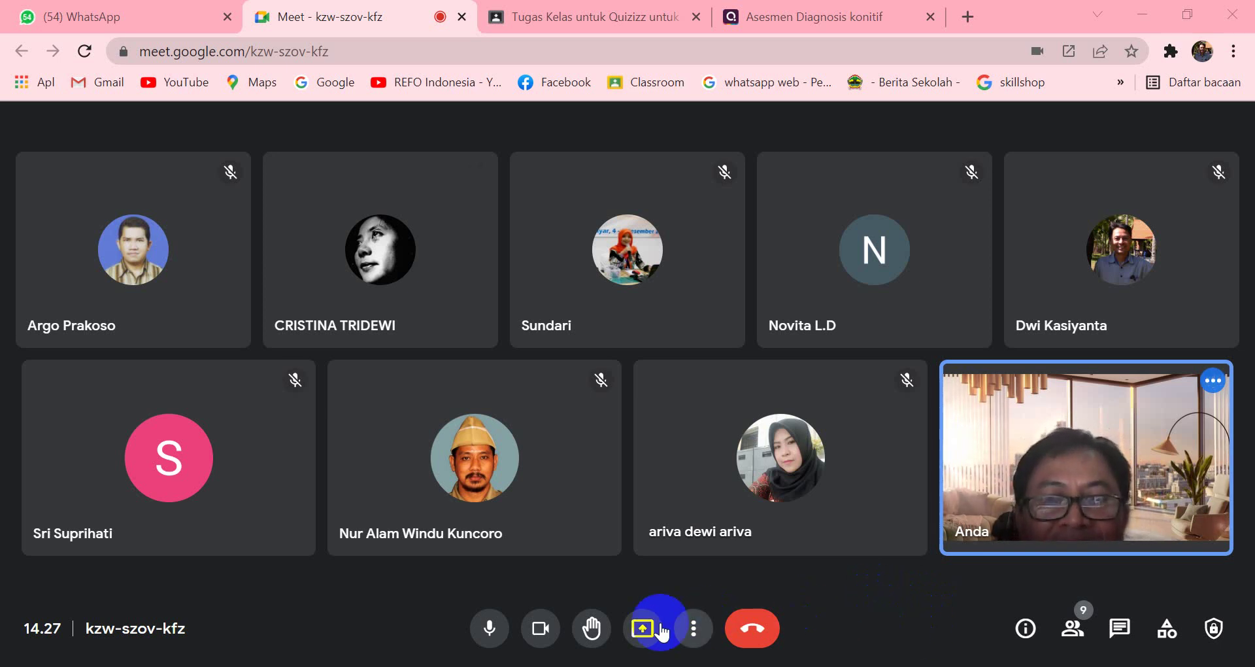
# Step: Present the entire screen to the Meet participants
pyautogui.click(641, 629)
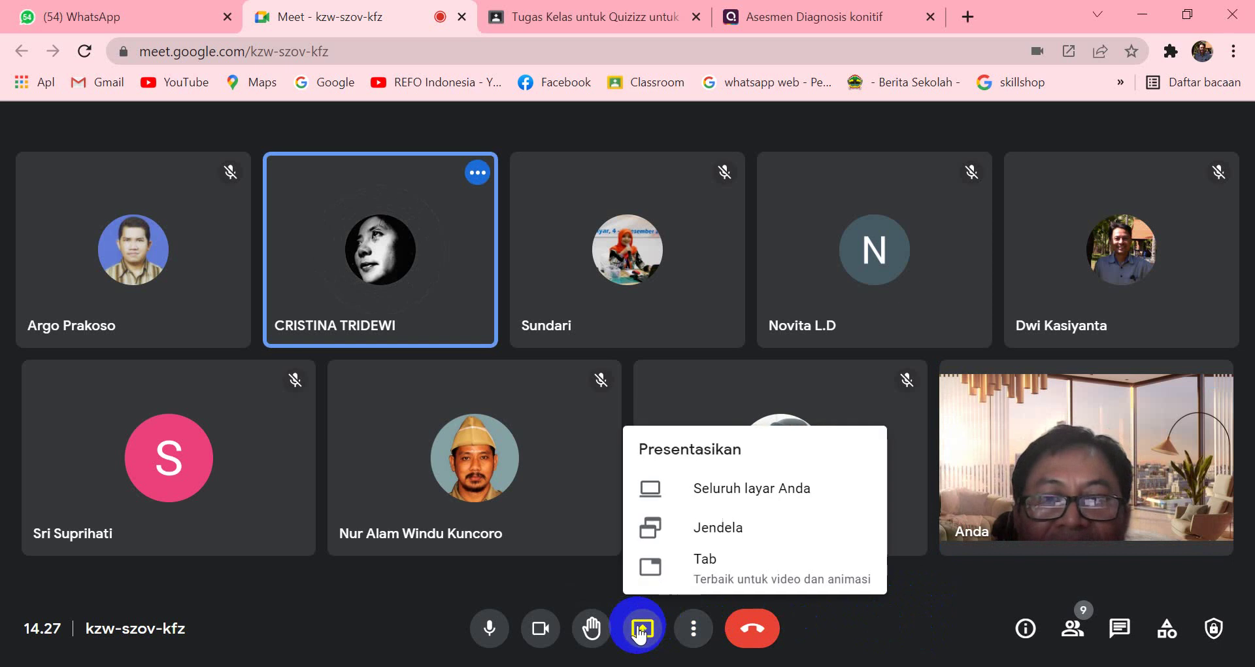
pyautogui.click(752, 491)
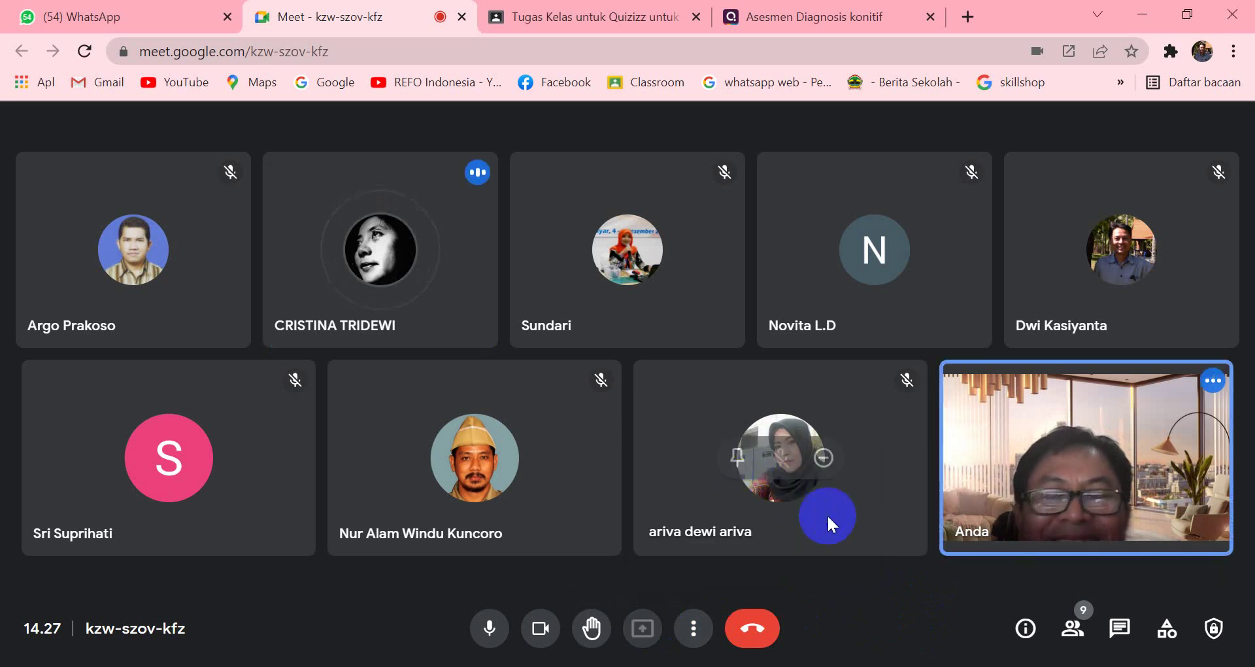
pyautogui.click(791, 452)
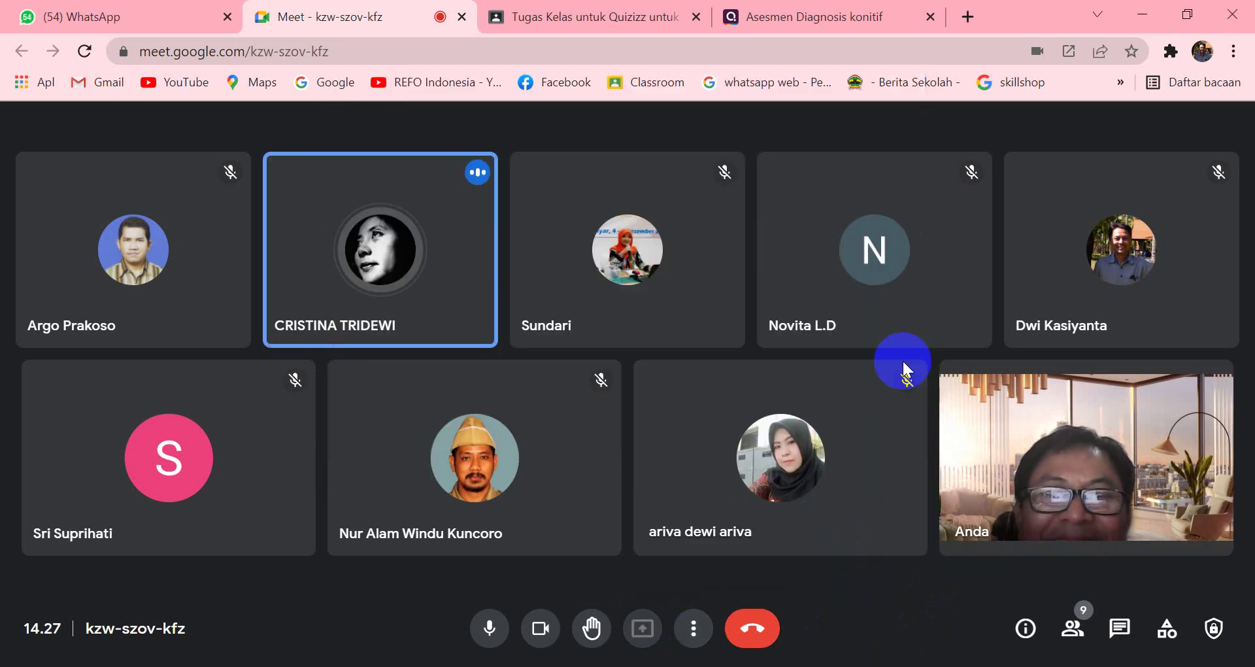
# Step: Go back from the Asesmen Diagnosis konitif report to the Statistik lesson editor and hide the screen-sharing notice
pyautogui.click(811, 18)
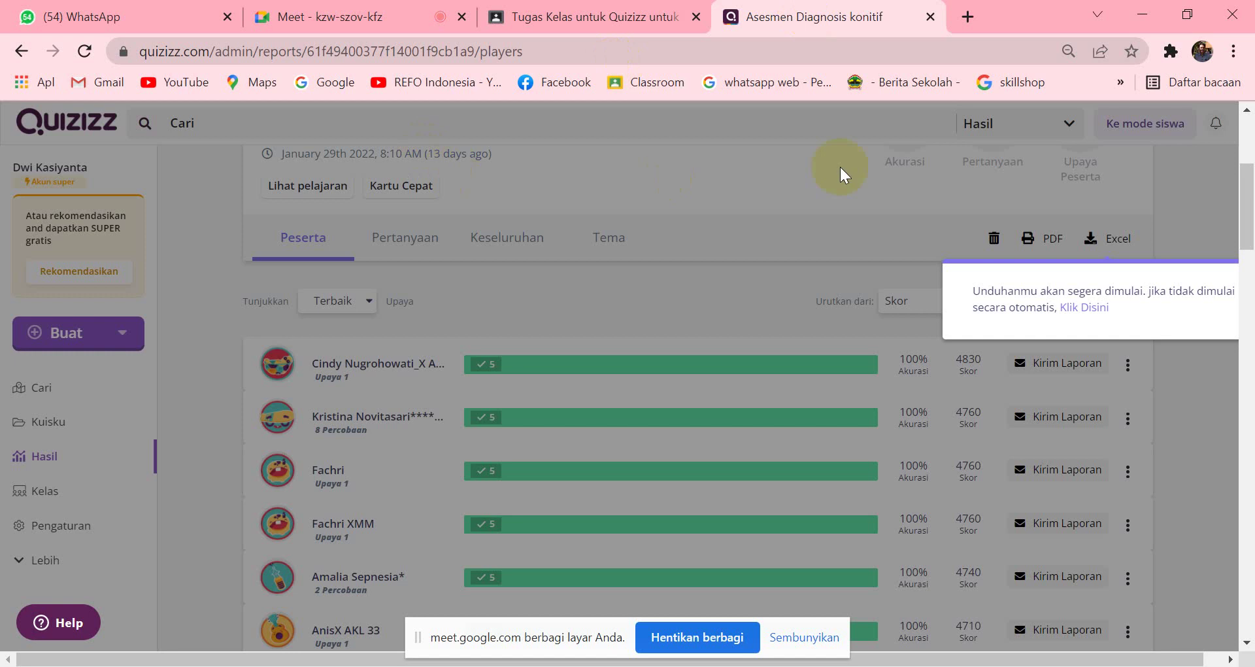
pyautogui.click(605, 17)
pyautogui.click(778, 18)
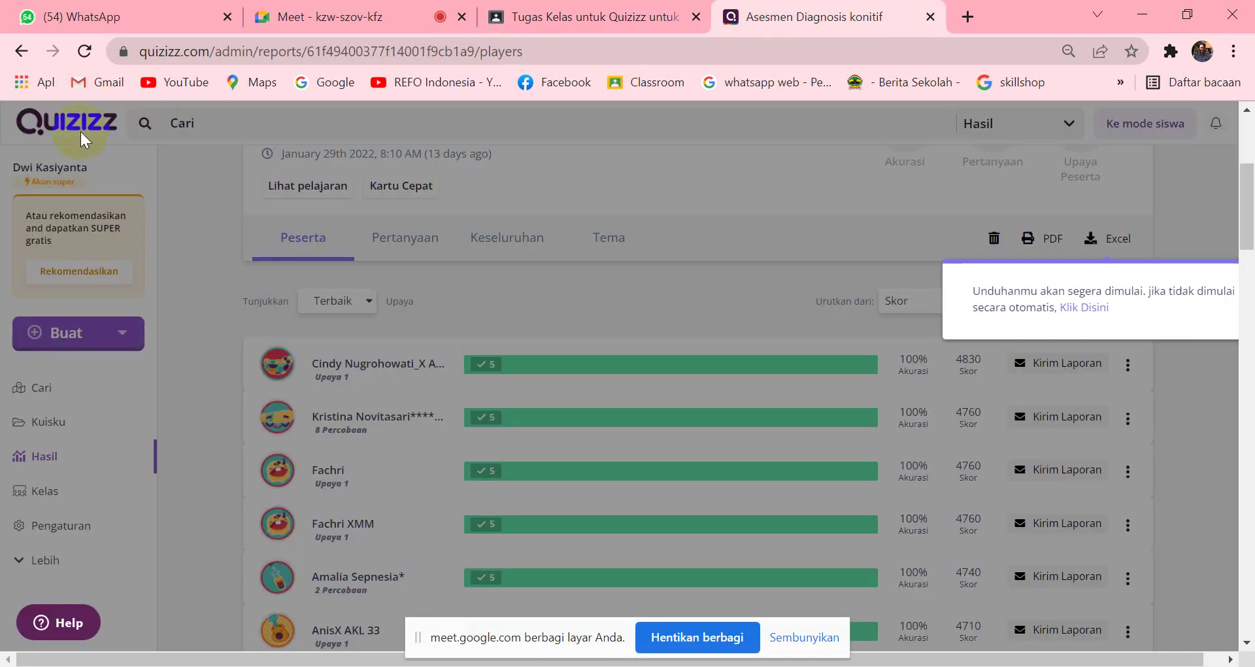
pyautogui.click(21, 52)
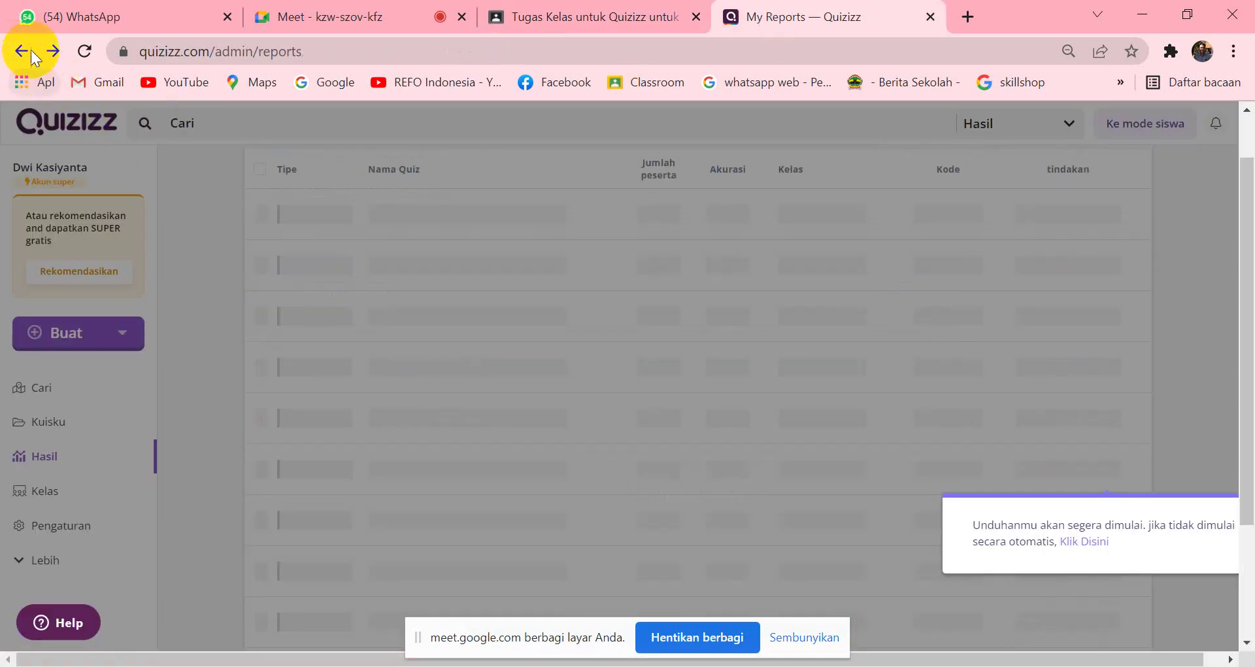
pyautogui.click(21, 52)
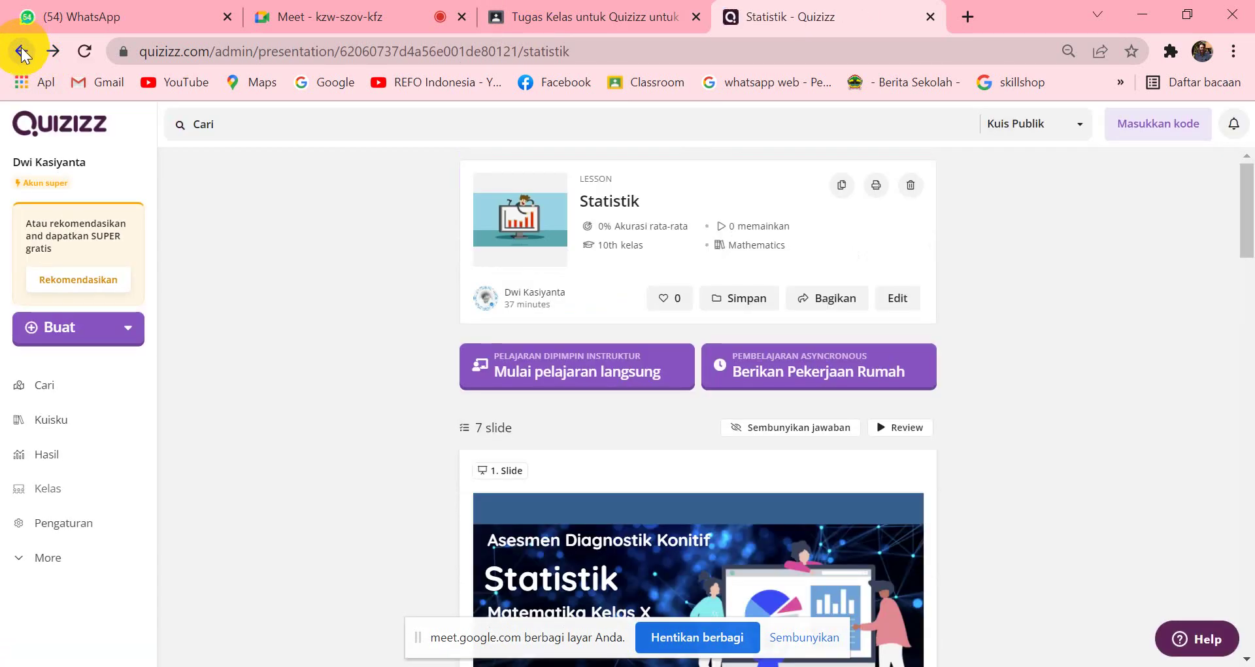
pyautogui.click(22, 52)
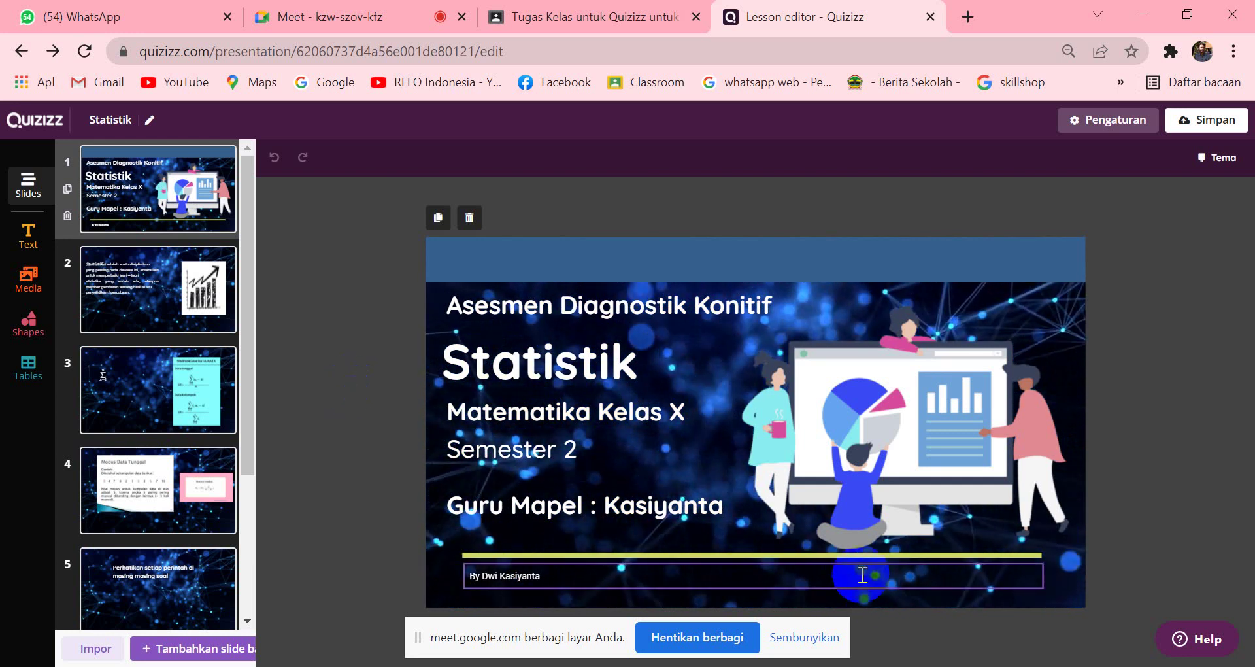
pyautogui.click(818, 637)
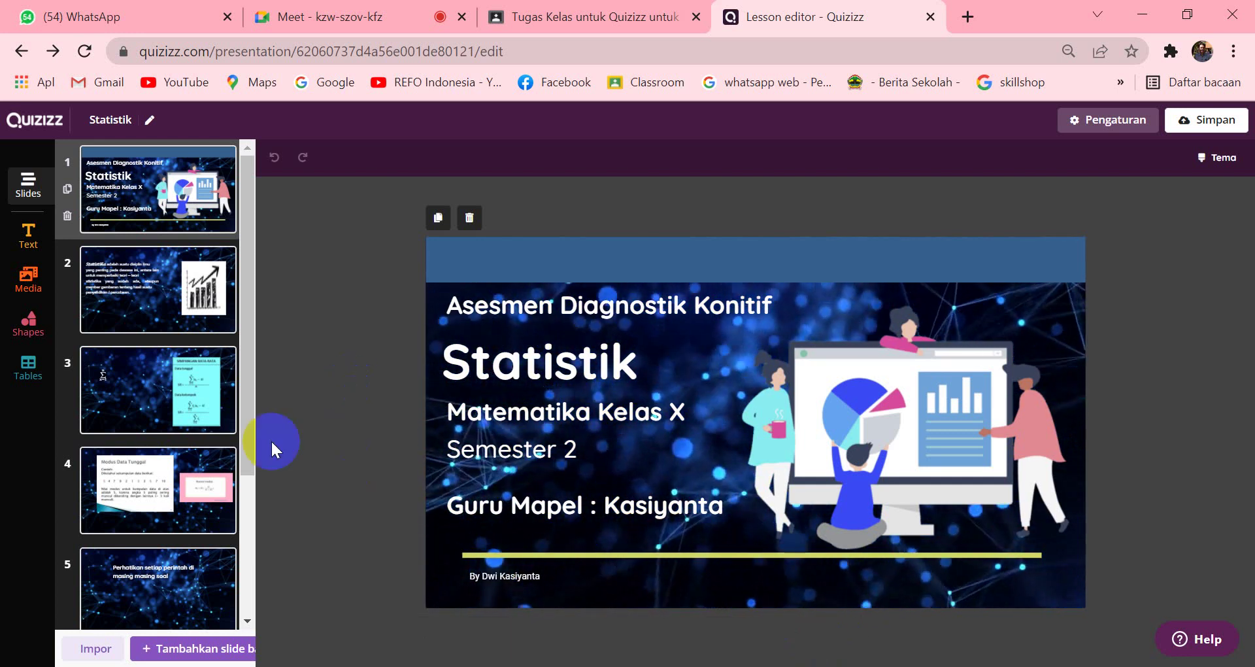
# Step: Examine the sequence of material, instruction and question slides in the Statistik lesson
pyautogui.scroll(-3, 167, 514)
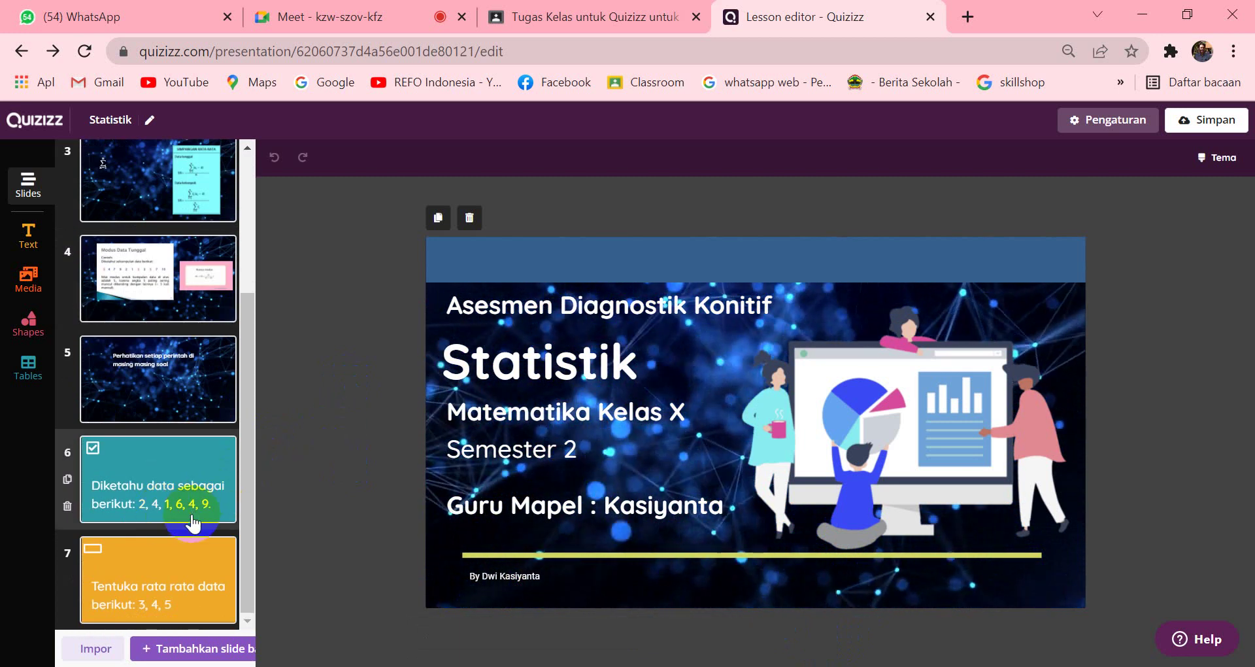
pyautogui.scroll(3, 192, 523)
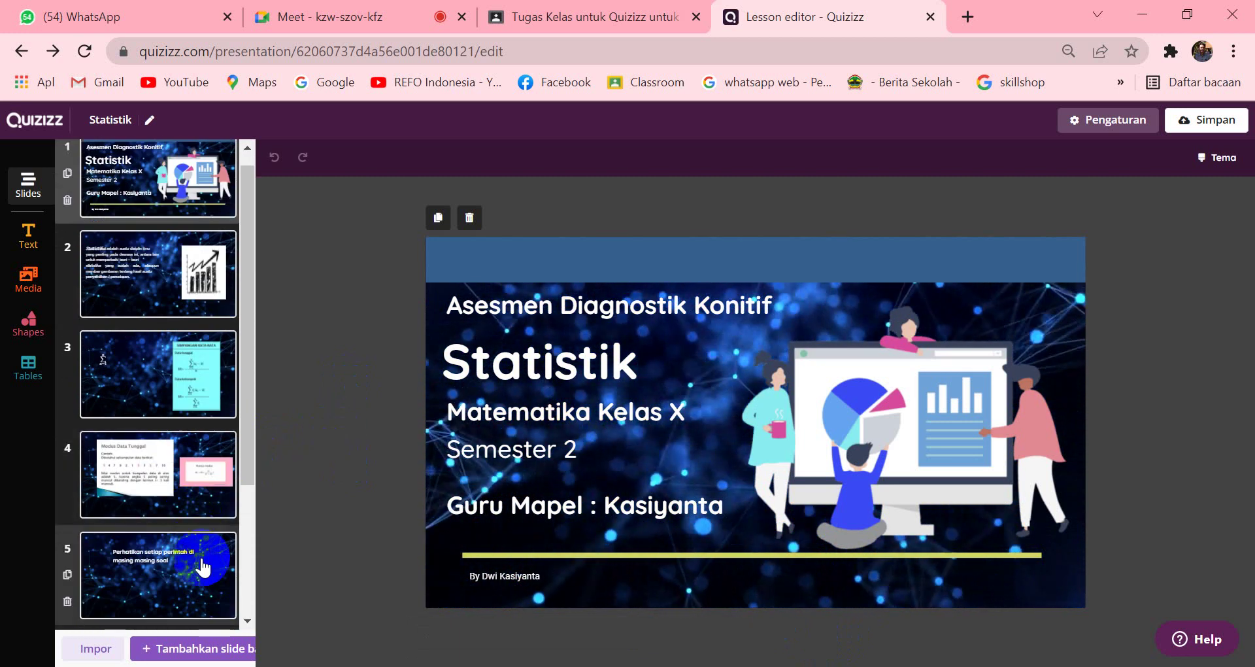
pyautogui.scroll(-2, 203, 565)
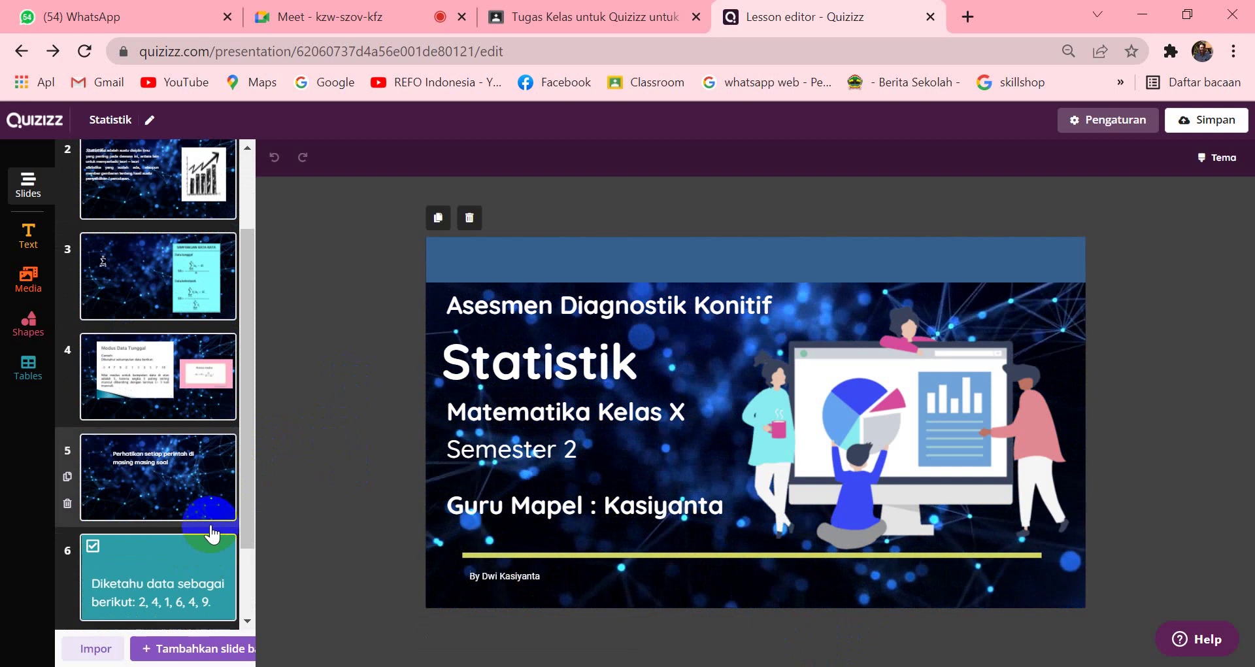
pyautogui.scroll(-2, 211, 533)
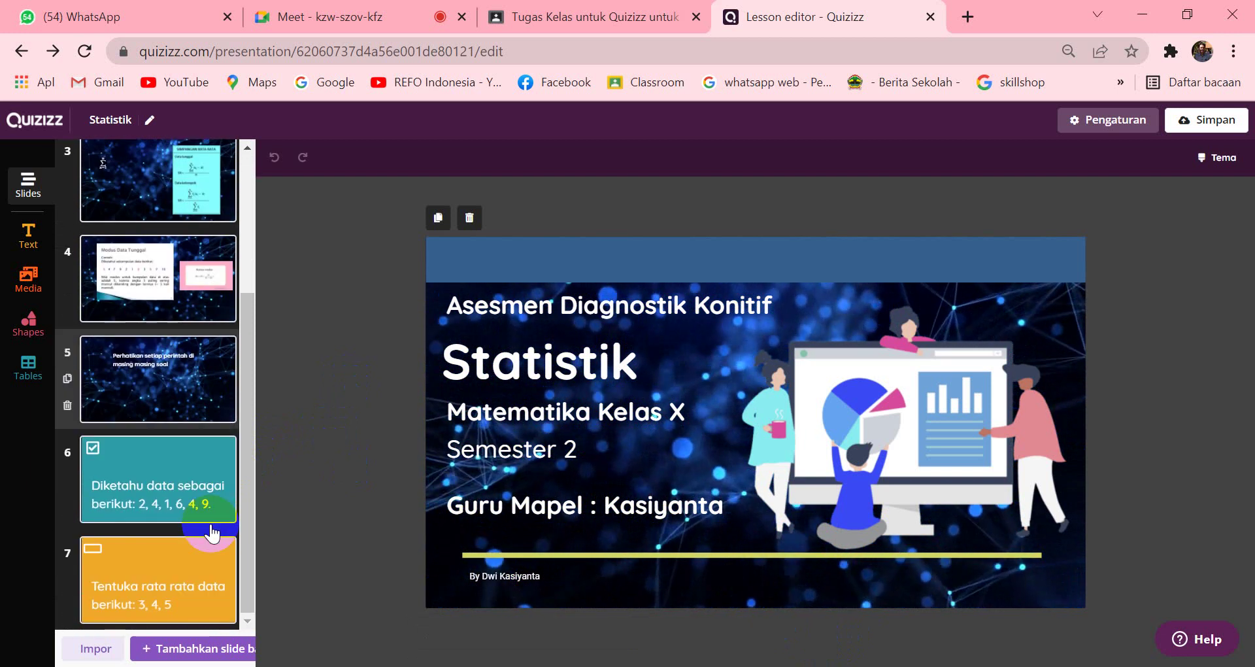
pyautogui.scroll(3, 210, 533)
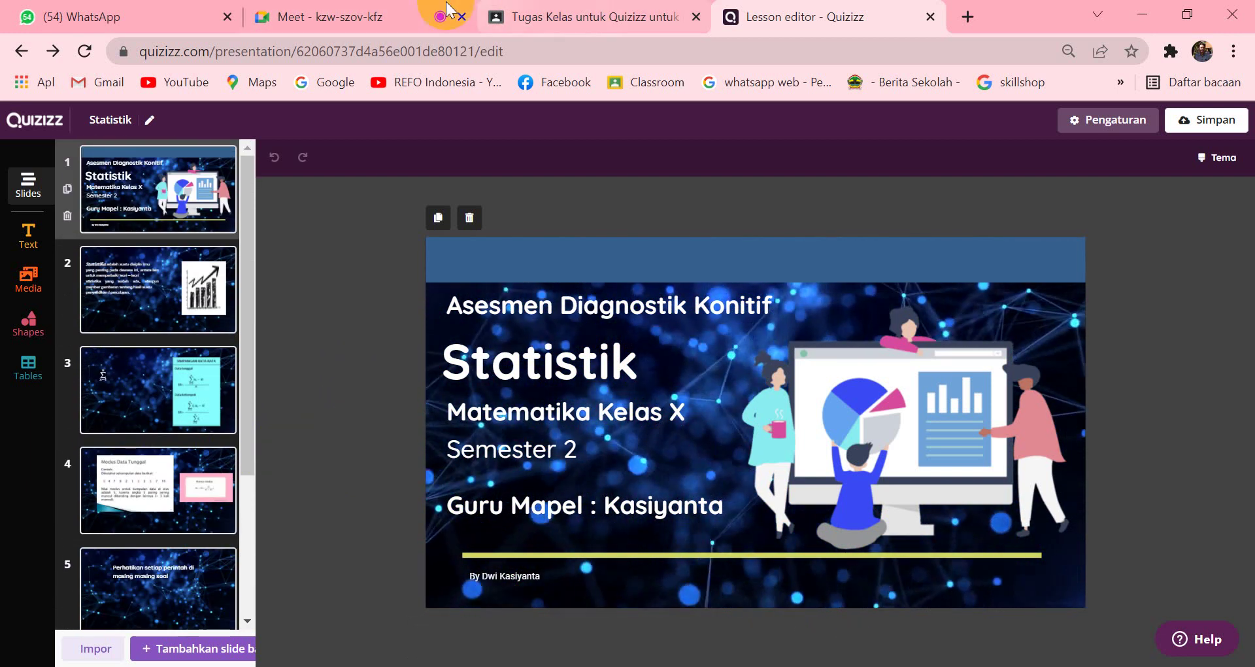
# Step: Stop presenting in the Meet call and capture a screenshot of the participant grid with Snipping Tool
pyautogui.click(367, 16)
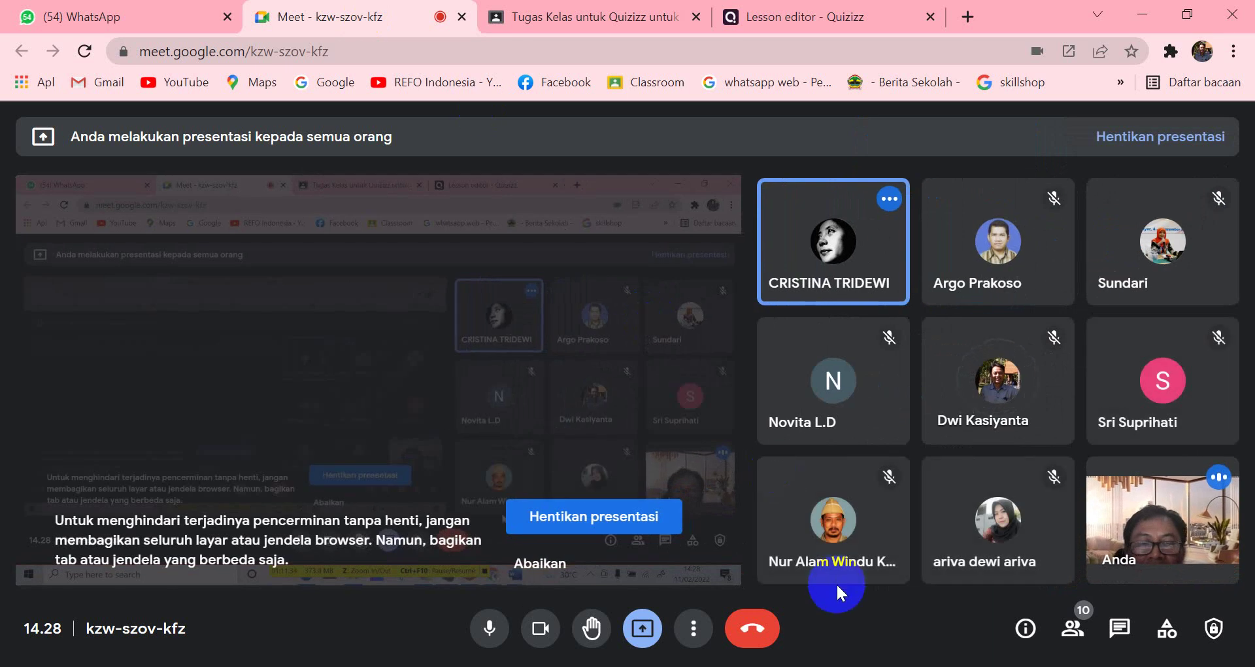
pyautogui.click(588, 523)
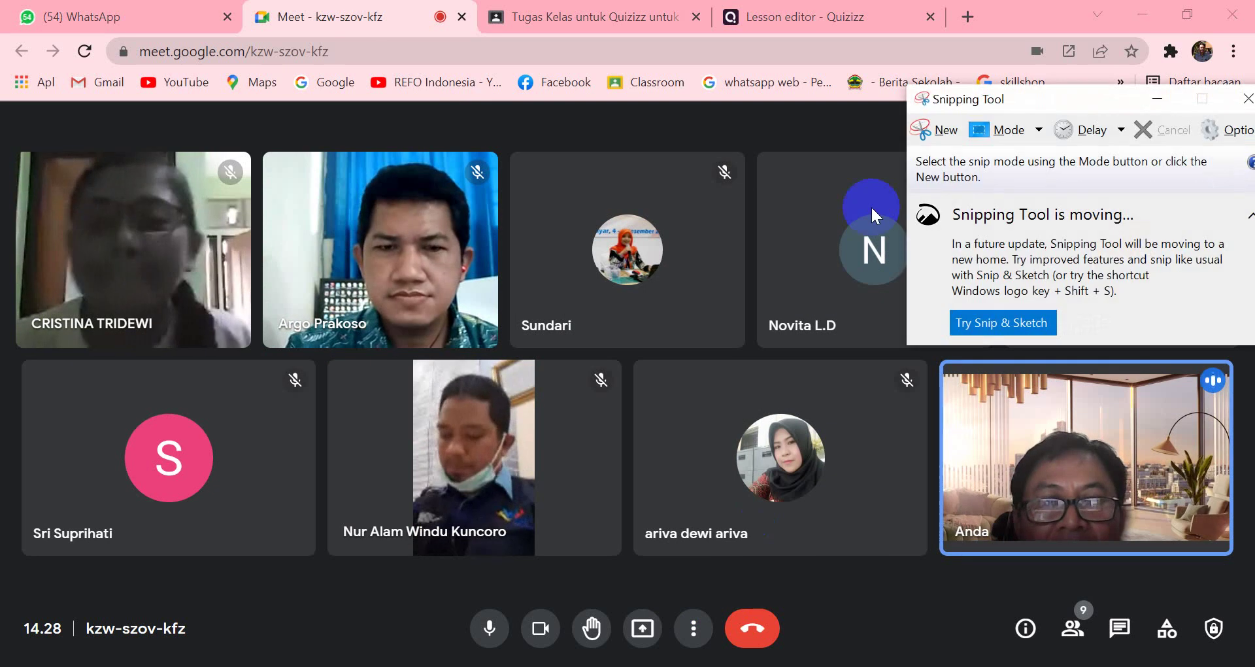
pyautogui.click(951, 128)
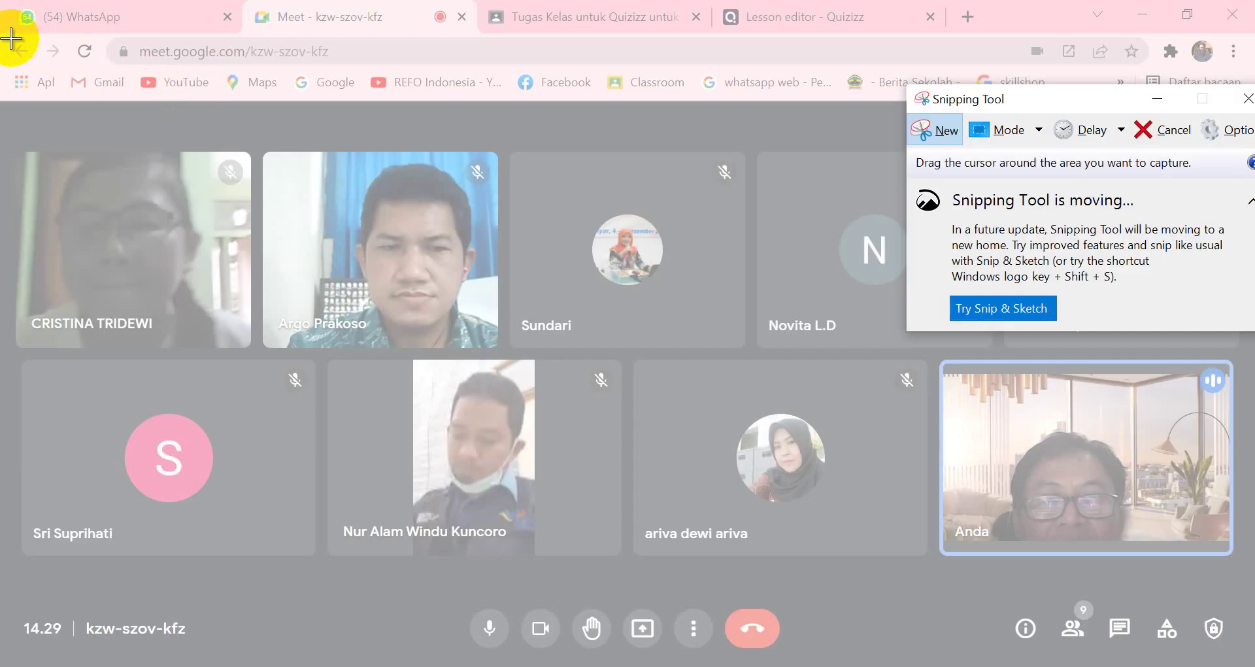
pyautogui.moveTo(10, 38); pyautogui.dragTo(1250, 660)
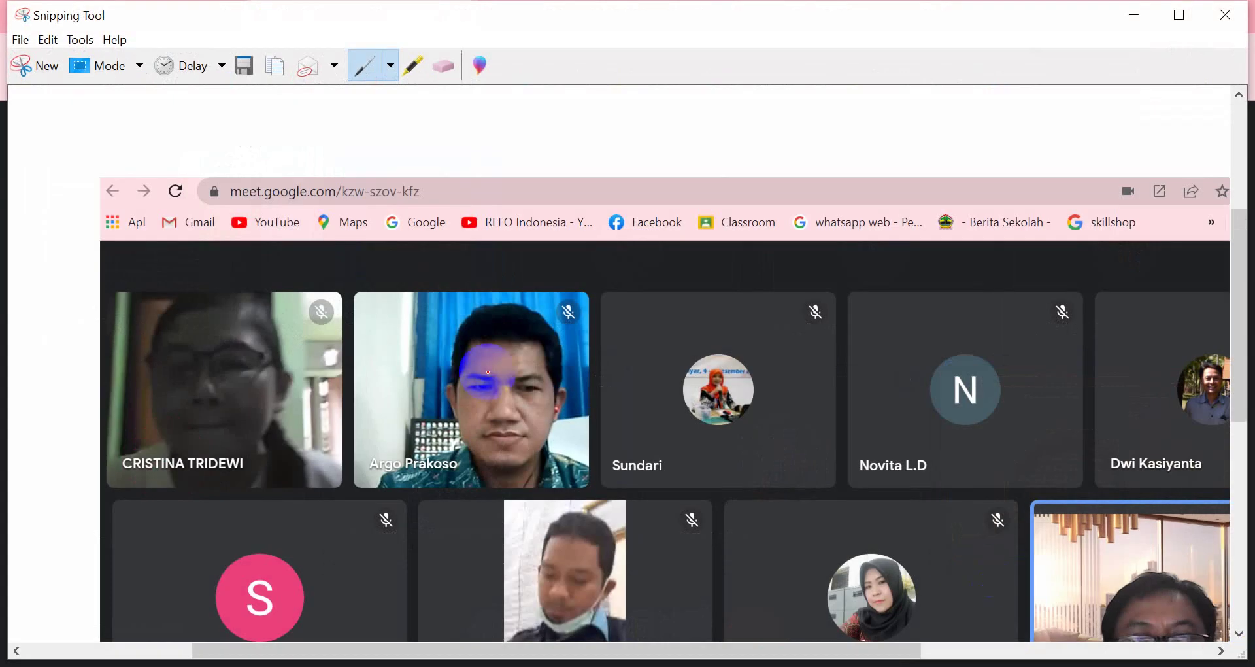
pyautogui.hotkey('alt', 'Tab')
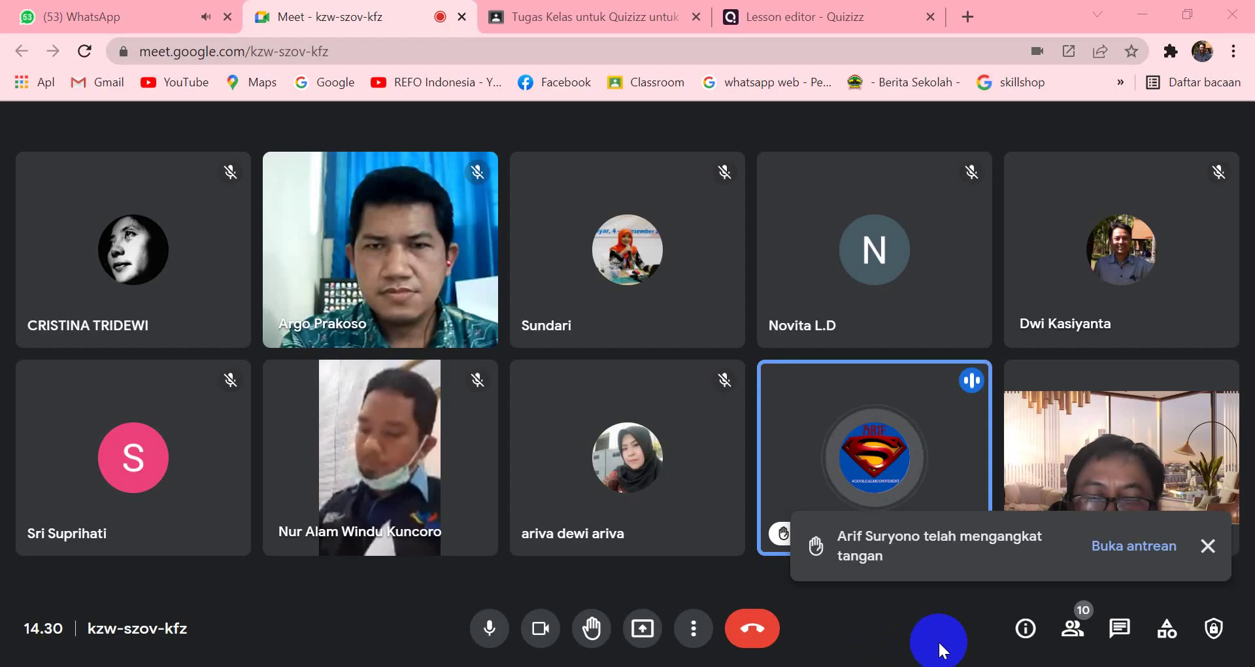